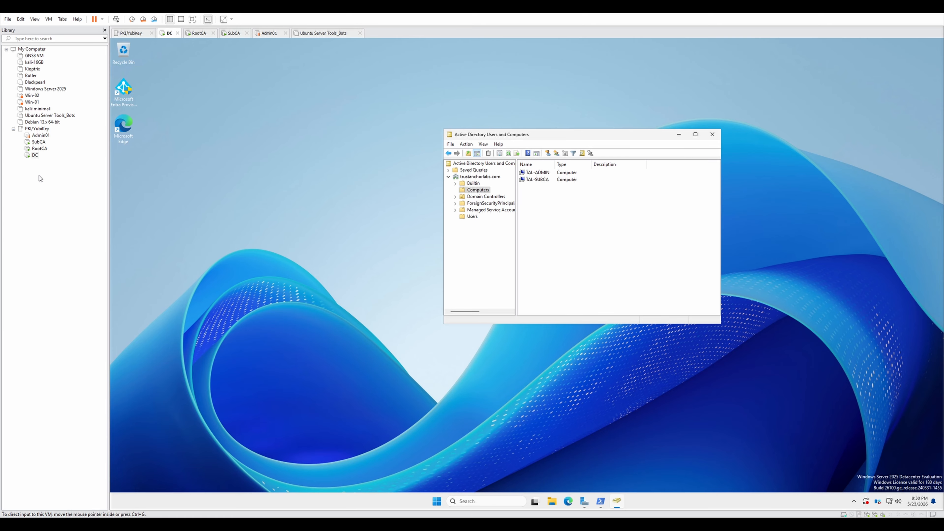
- Switch to the RootCA virtual machine and start the Add Roles and Features wizard in Server Manager
left_click(37, 150)
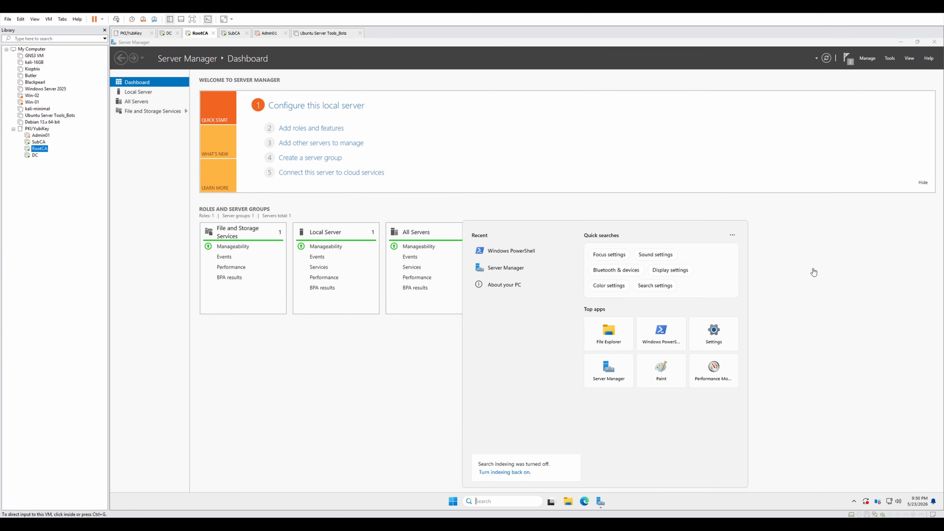
left_click(813, 271)
left_click(457, 385)
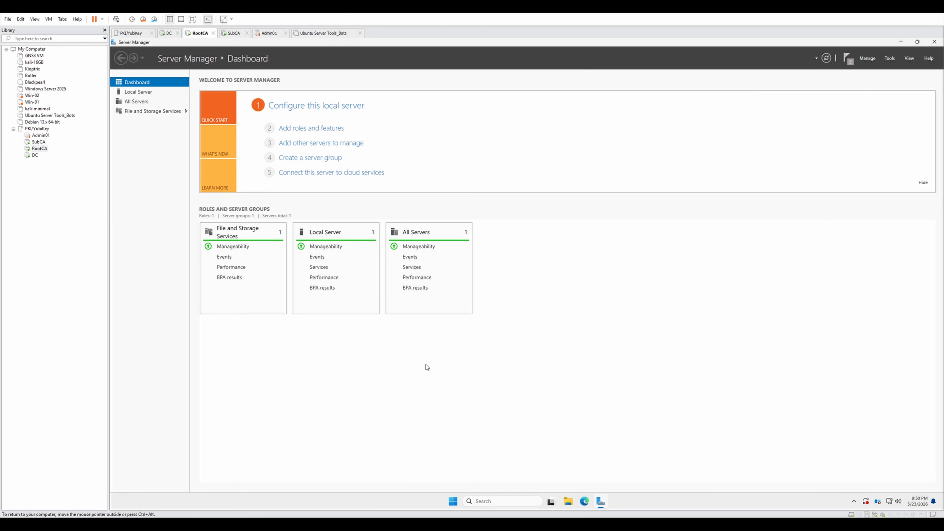
left_click(864, 58)
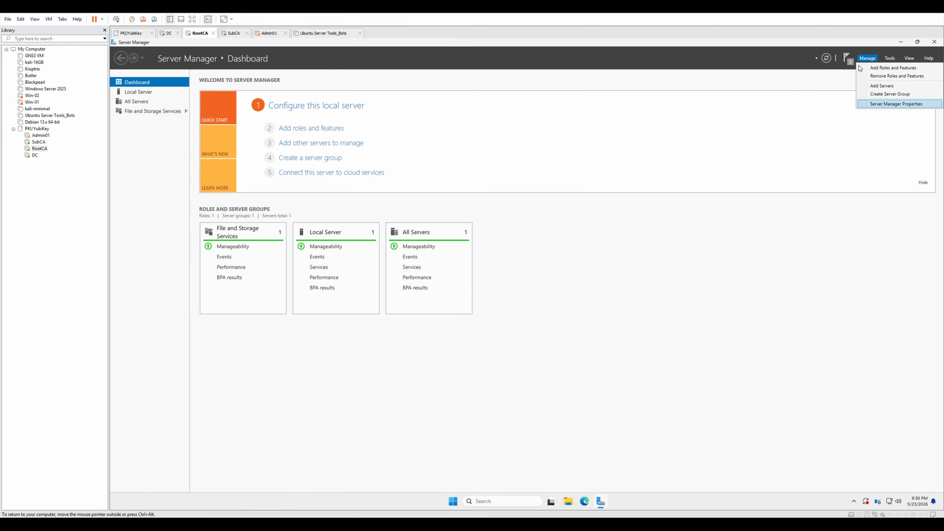
left_click(877, 68)
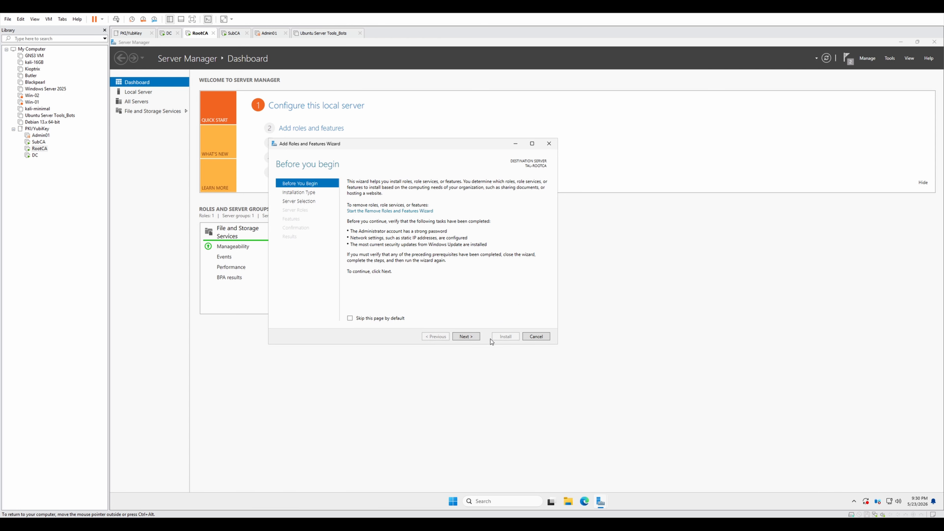
- Choose a role-based or feature-based installation with TAL-ROOTCA from the server pool as the destination server
left_click(465, 336)
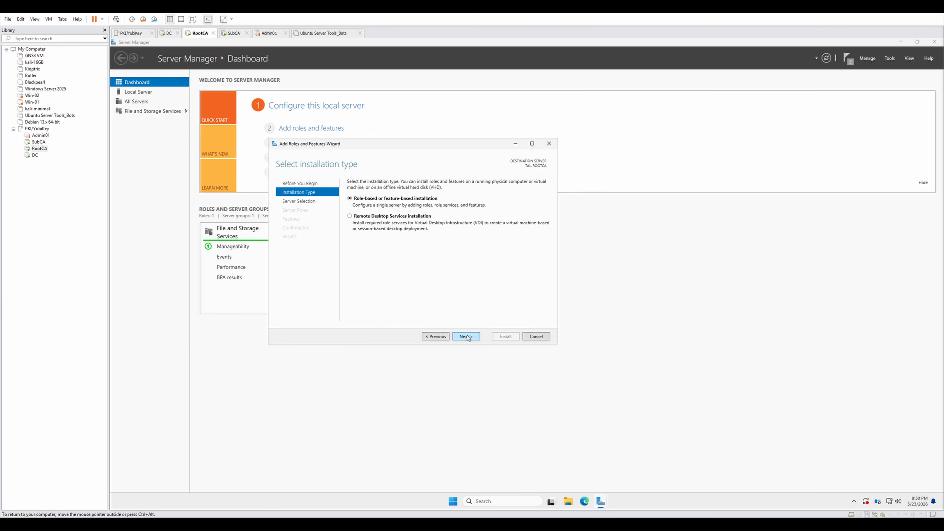
left_click(446, 337)
left_click(467, 336)
left_click(467, 336)
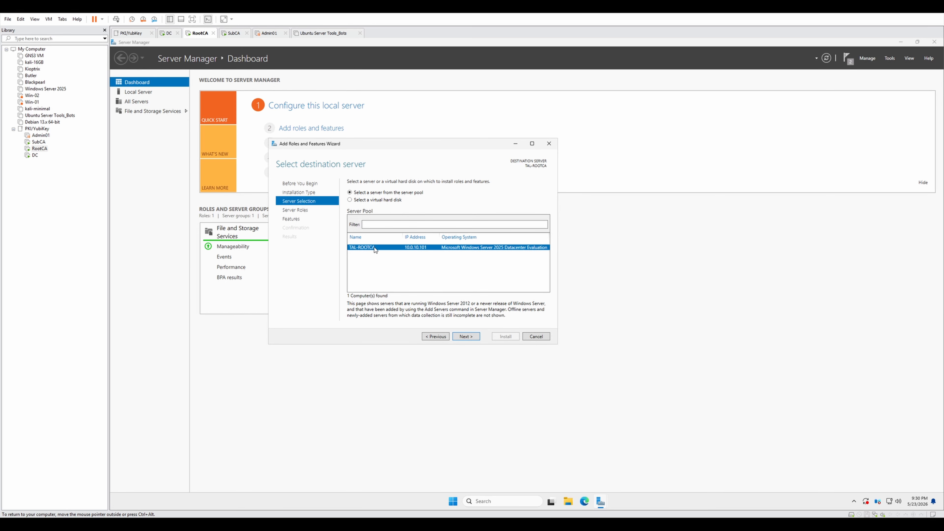
left_click(471, 337)
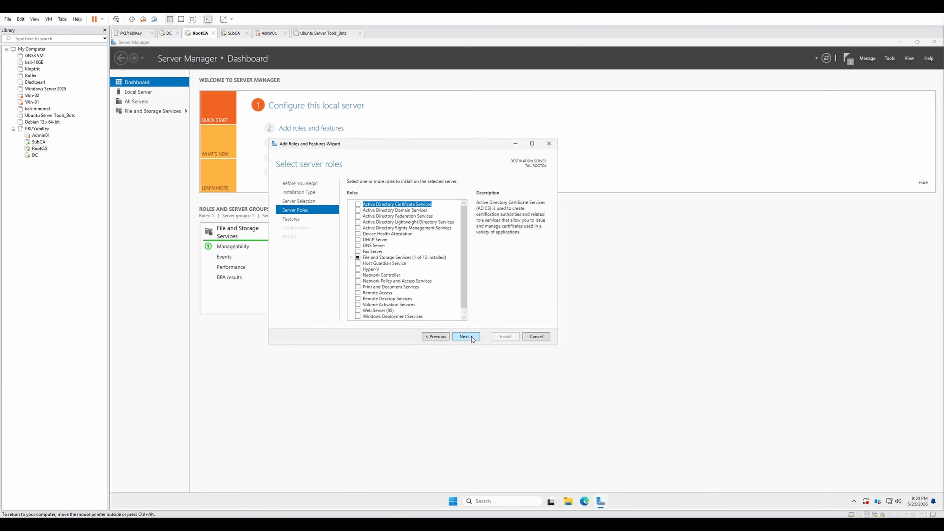
- Add the Active Directory Certificate Services role with its required management tools, keeping the default features
left_click(356, 204)
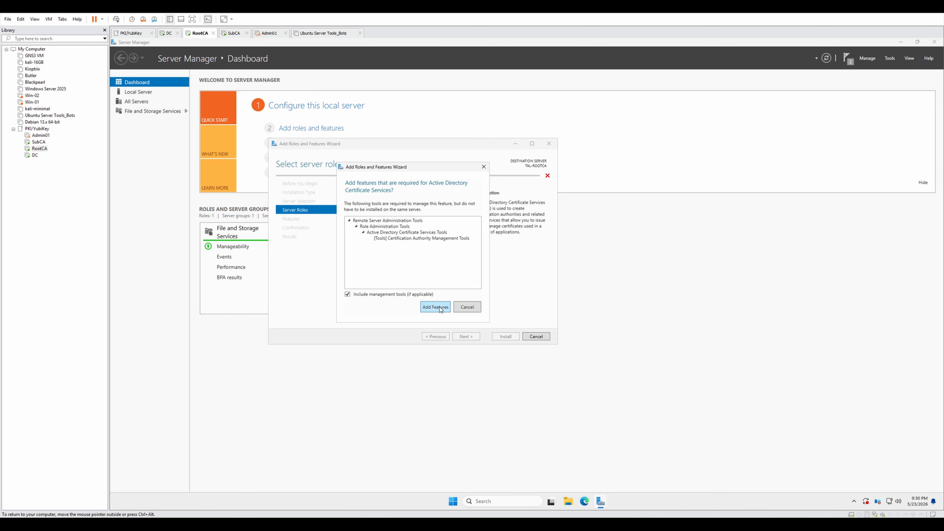
left_click(440, 307)
left_click(470, 337)
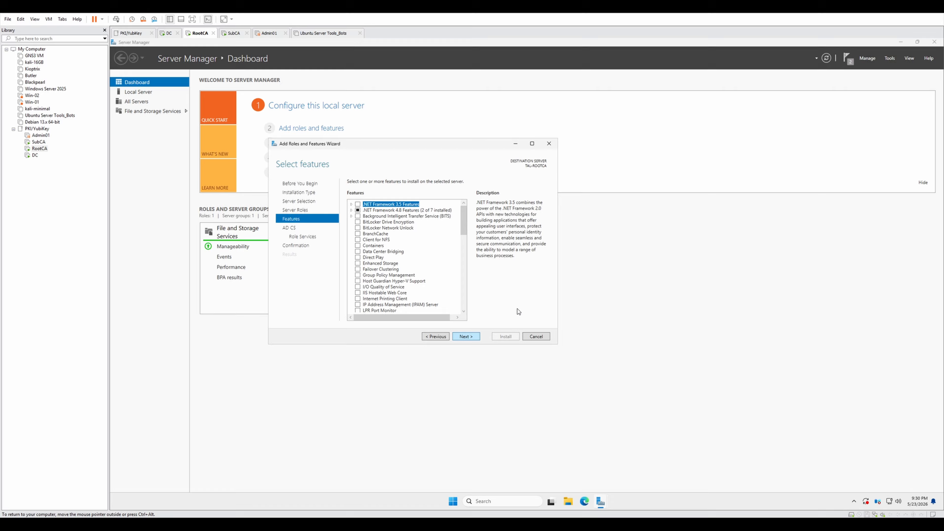
left_click(470, 336)
left_click(469, 336)
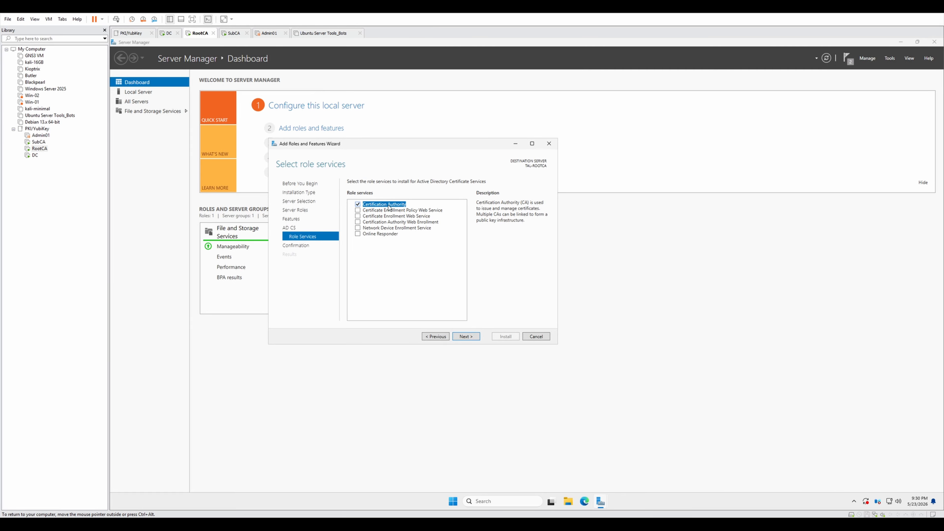
- Install the Certification Authority role service with automatic restart allowed, and close the wizard when installation finishes
left_click(466, 336)
left_click(375, 192)
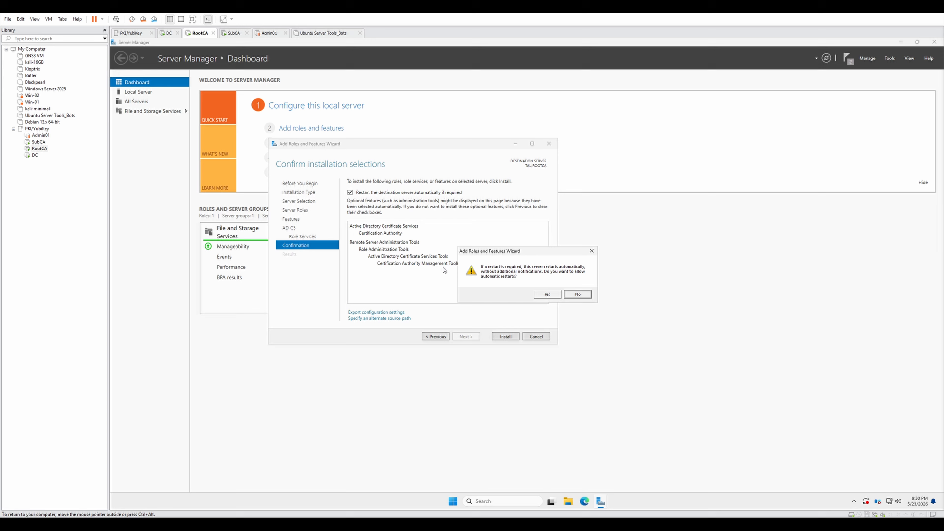
left_click(542, 293)
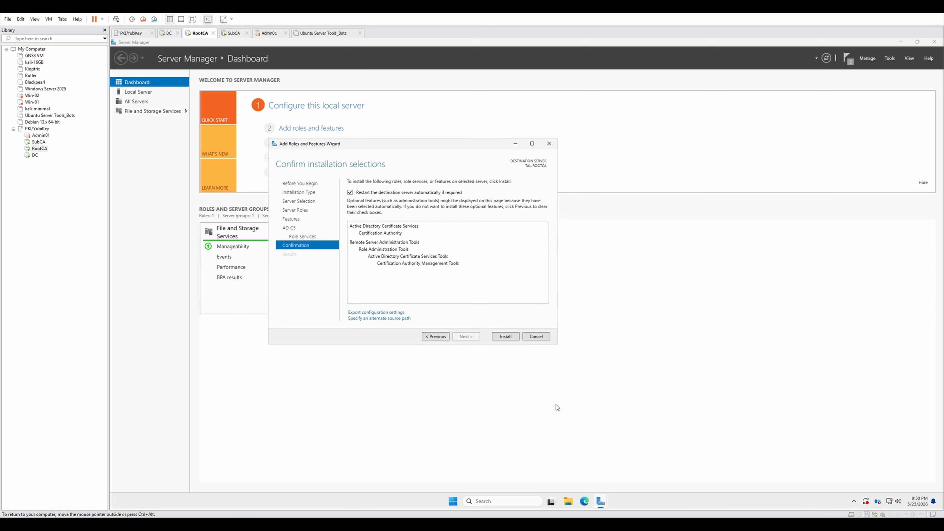
left_click(511, 337)
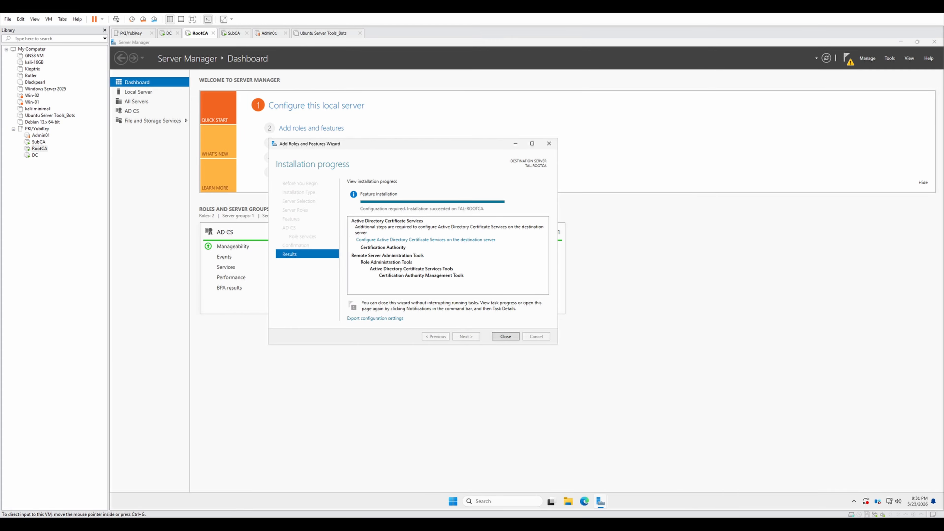
left_click(504, 337)
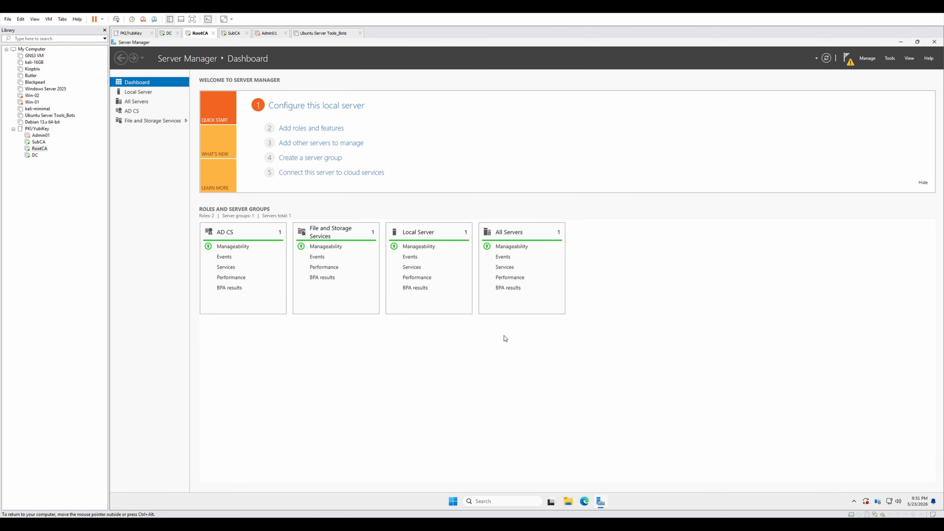
- Start the post-deployment configuration of Active Directory Certificate Services and accept the local administrator credentials
left_click(847, 61)
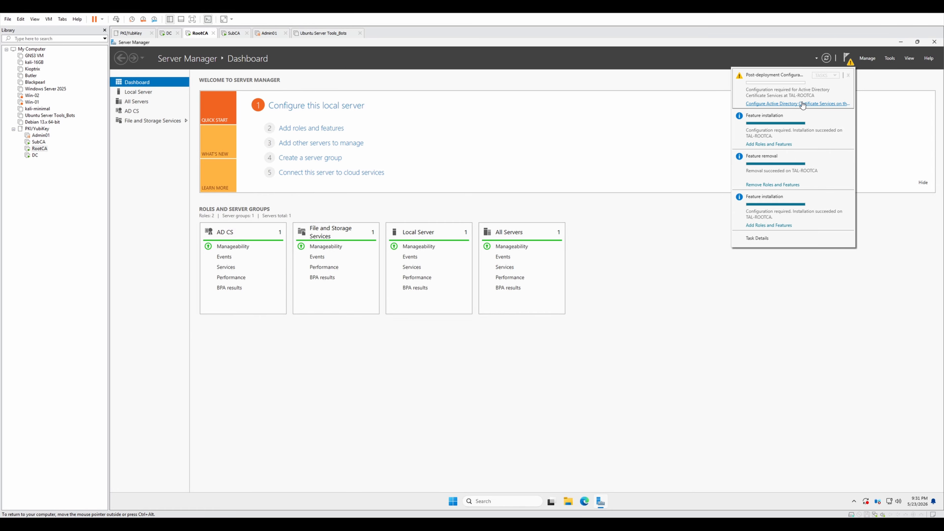
left_click(812, 105)
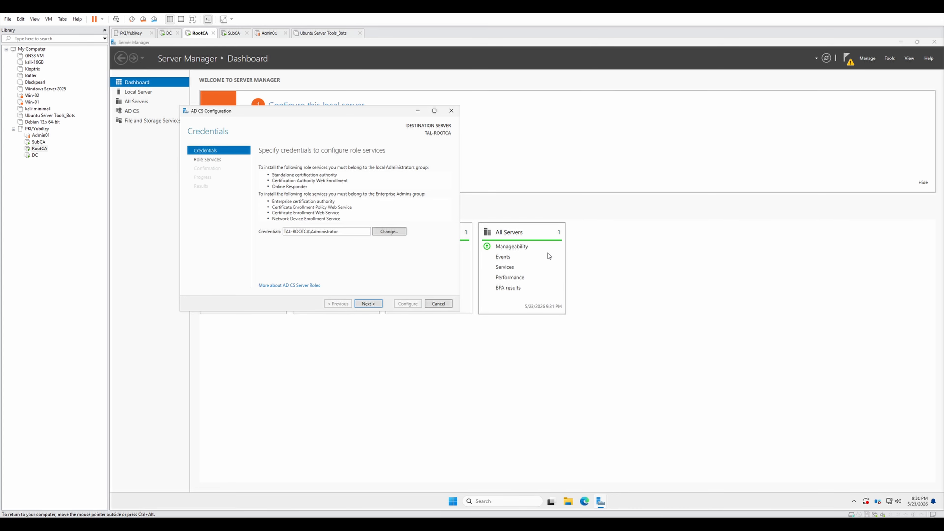
left_click(375, 304)
left_click(339, 304)
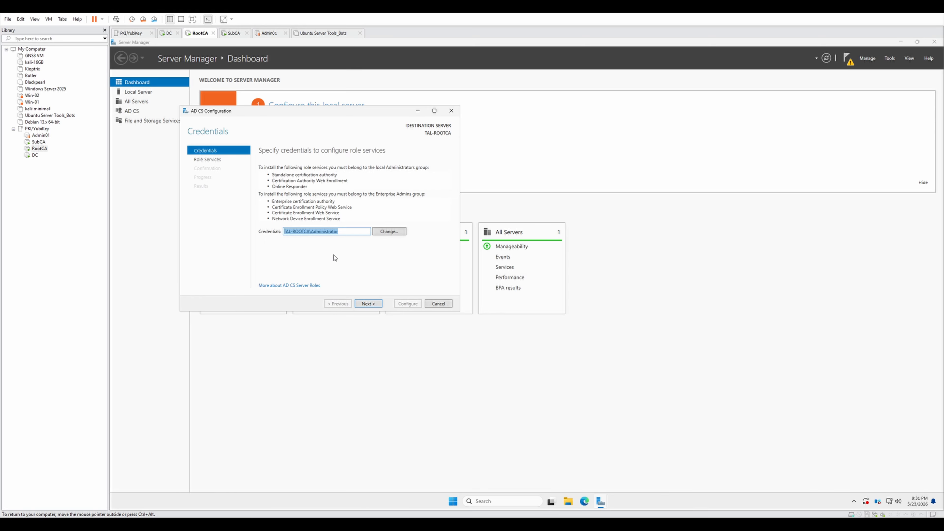
left_click(368, 304)
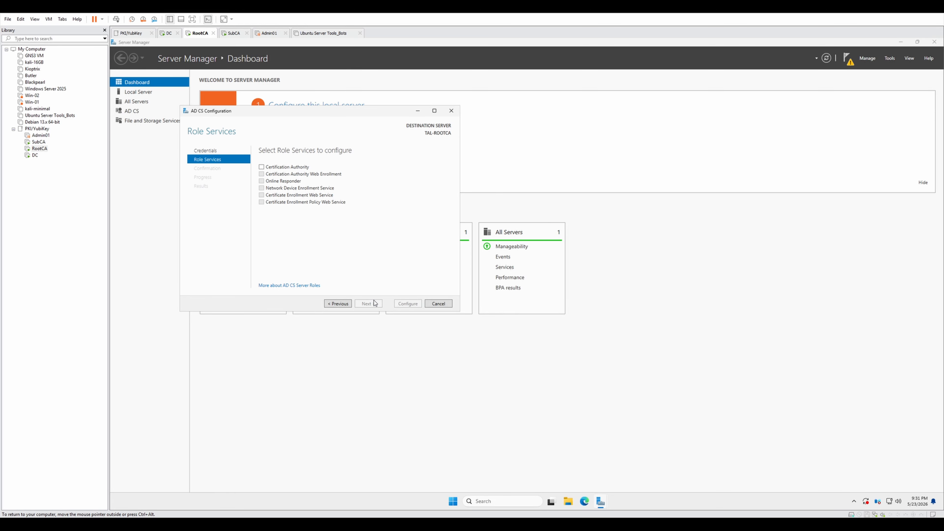
- Configure the Certification Authority role service as a Standalone Root CA with a new private key
left_click(262, 167)
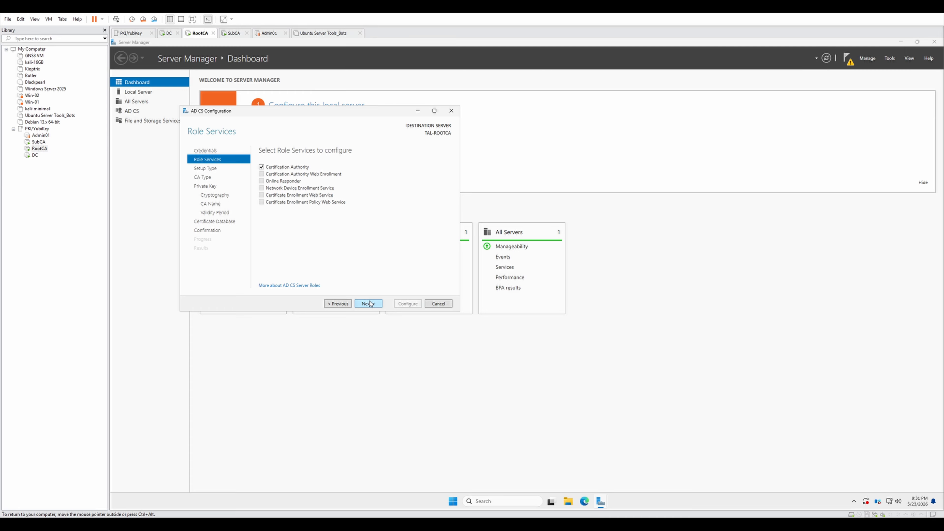
left_click(368, 304)
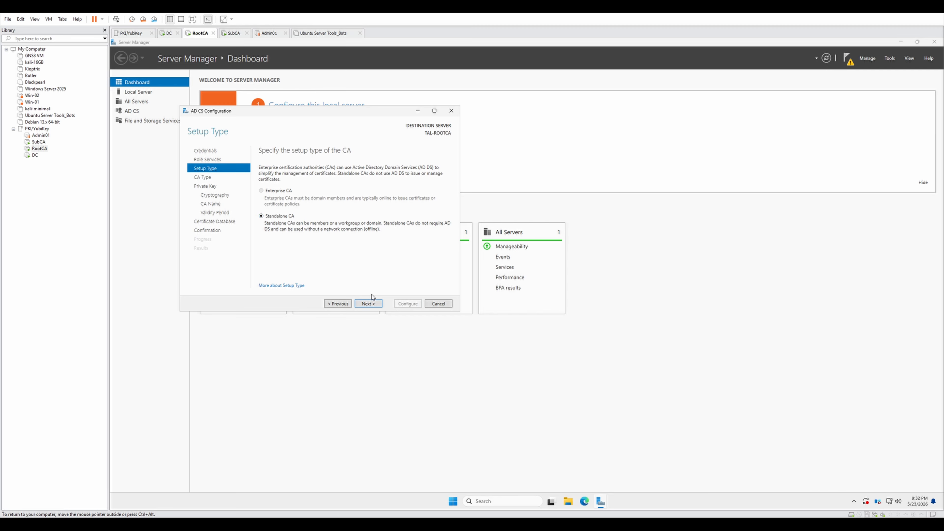
left_click(373, 305)
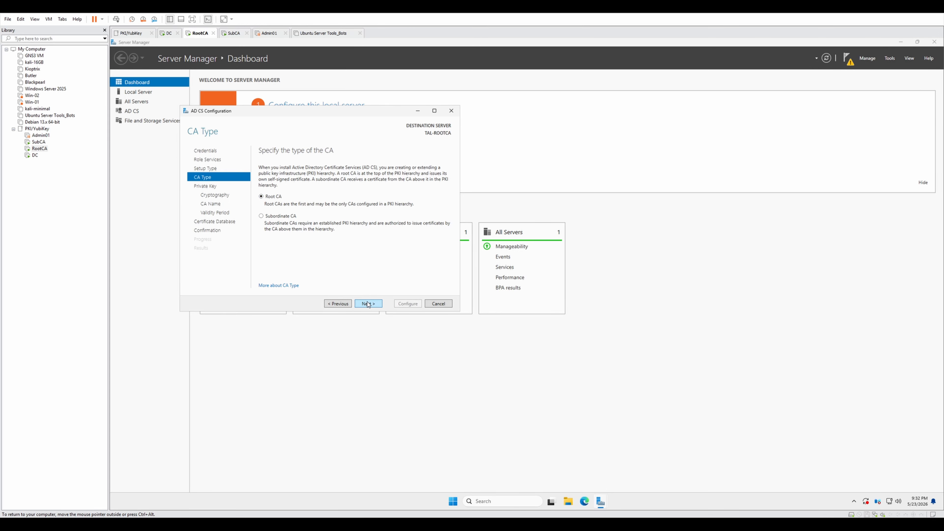
left_click(378, 302)
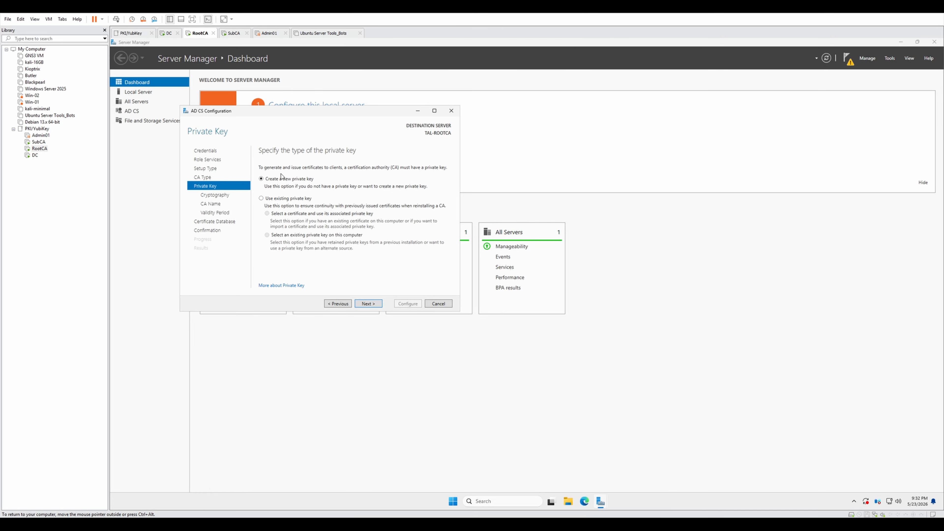
left_click(366, 304)
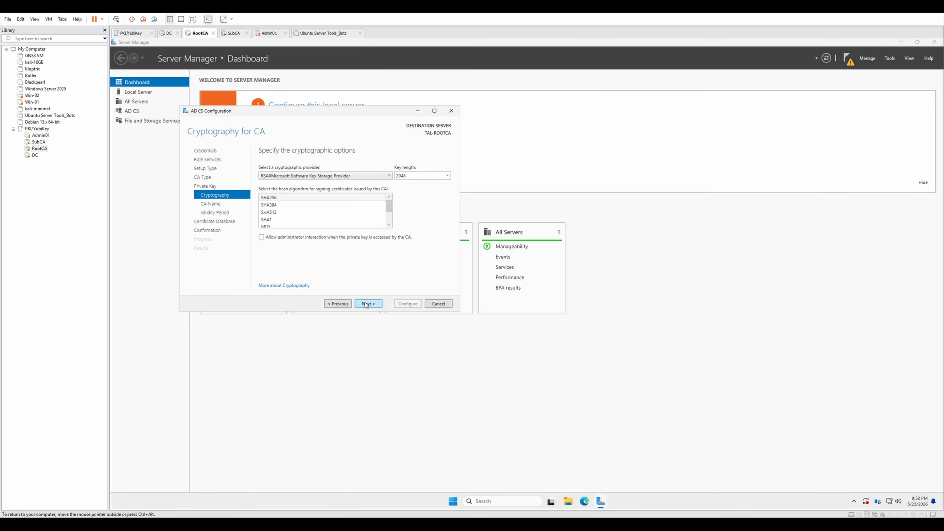
- Set the CA cryptography to RSA#Microsoft Software Key Storage Provider, key length 4096 and hash algorithm SHA256
left_click(330, 177)
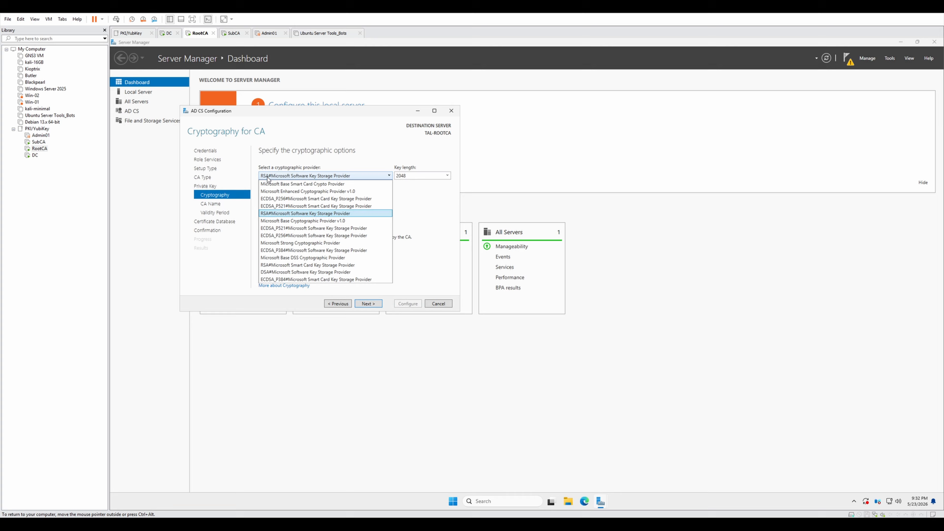
left_click(329, 176)
left_click(447, 175)
left_click(420, 202)
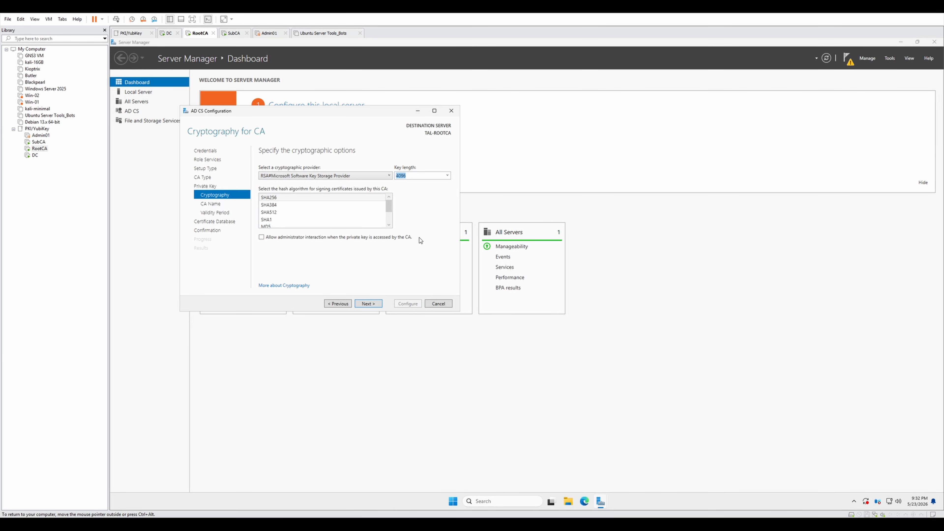
left_click(447, 176)
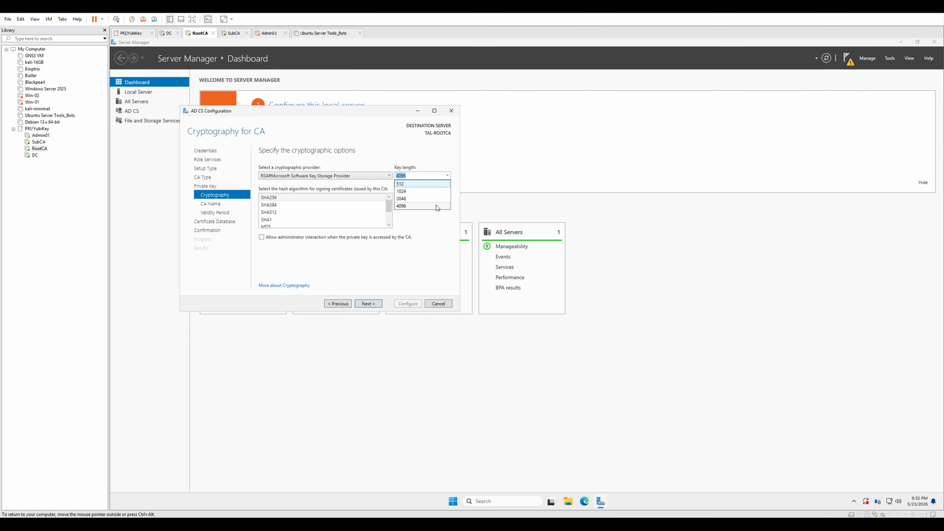
left_click(408, 208)
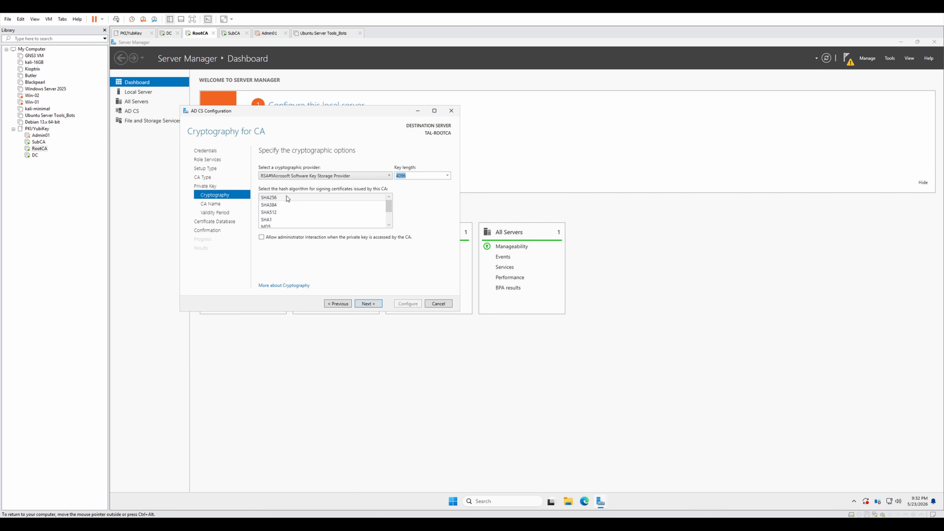
left_click(296, 197)
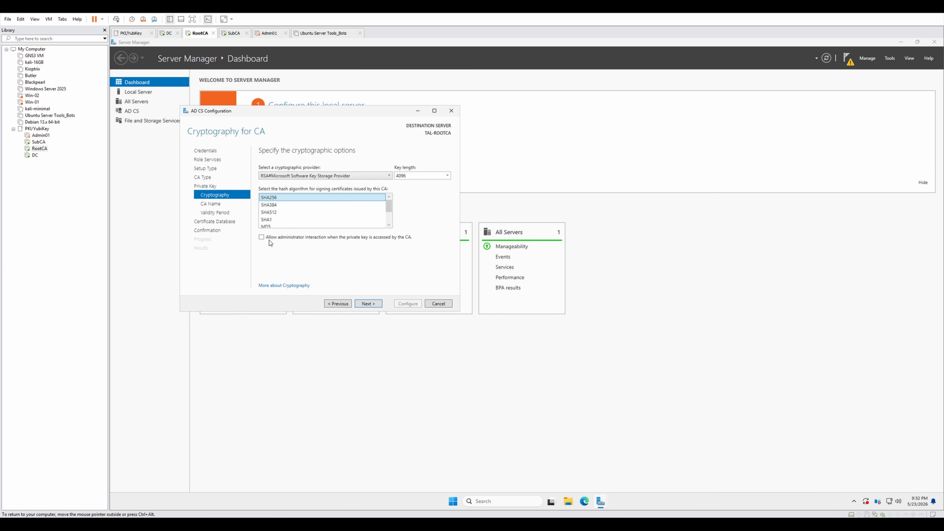
left_click(371, 307)
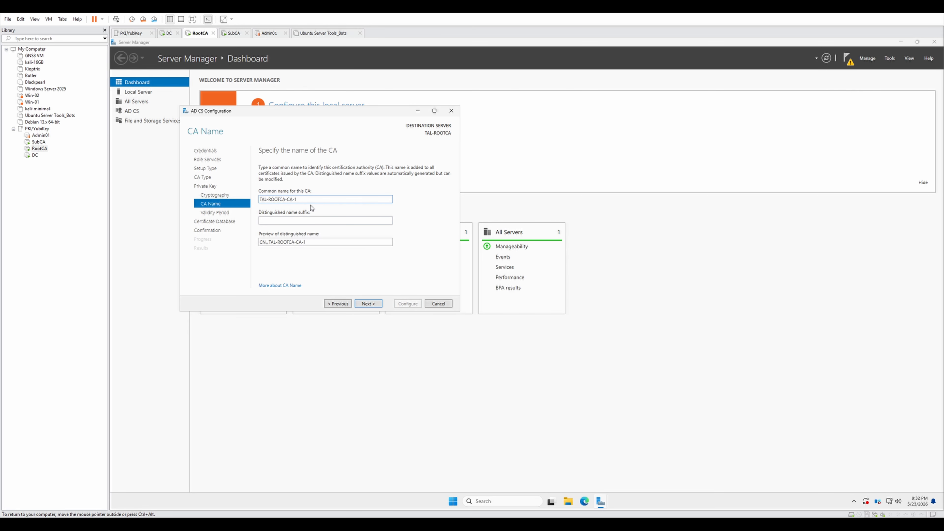
- Keep the default CA name, 5-year validity period and database locations, and apply the CA configuration
left_click(369, 303)
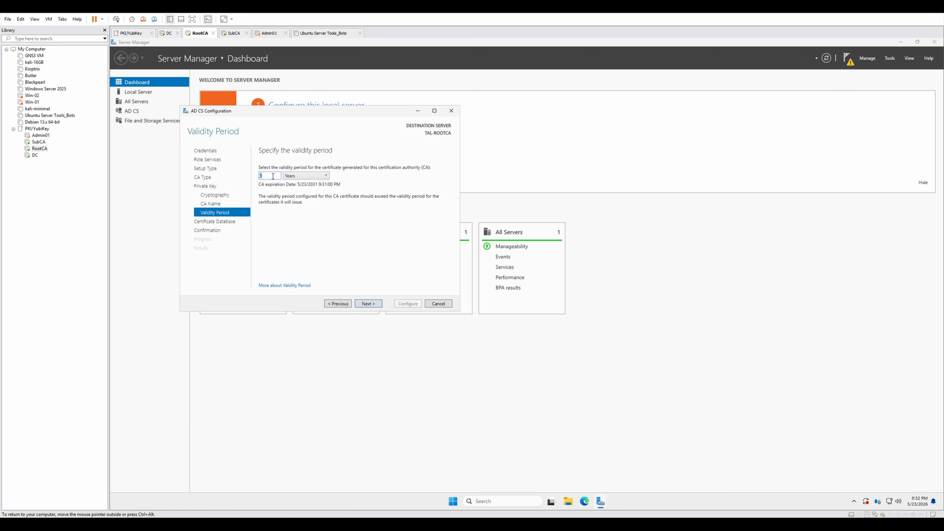
left_click(273, 176)
double_click(264, 173)
left_click(377, 303)
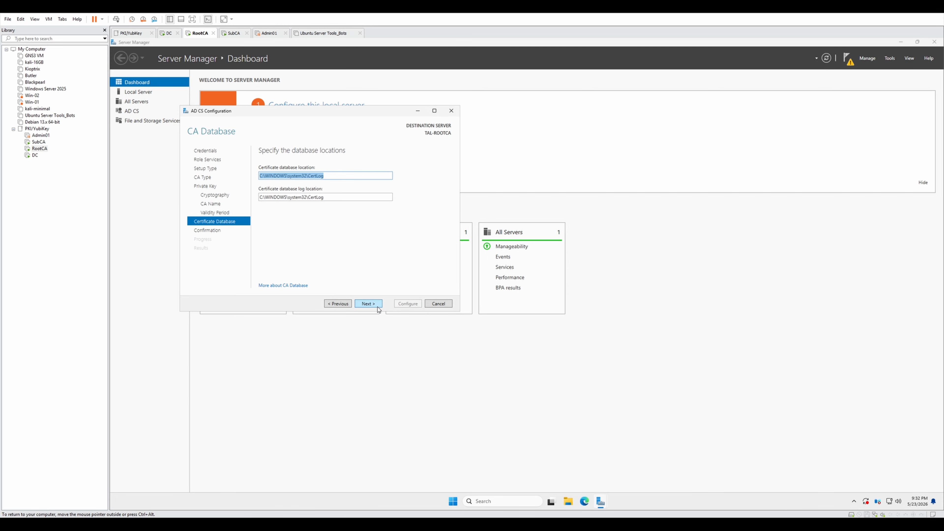
left_click(377, 305)
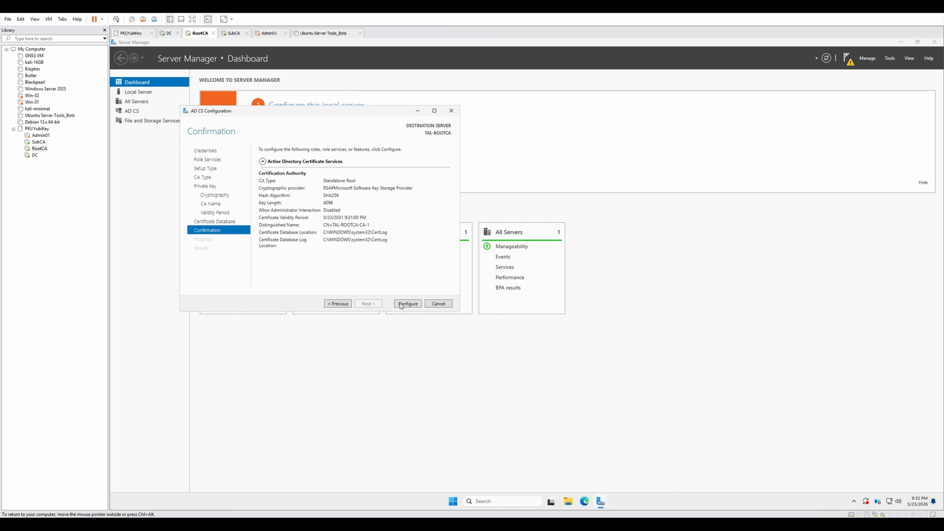
left_click(408, 304)
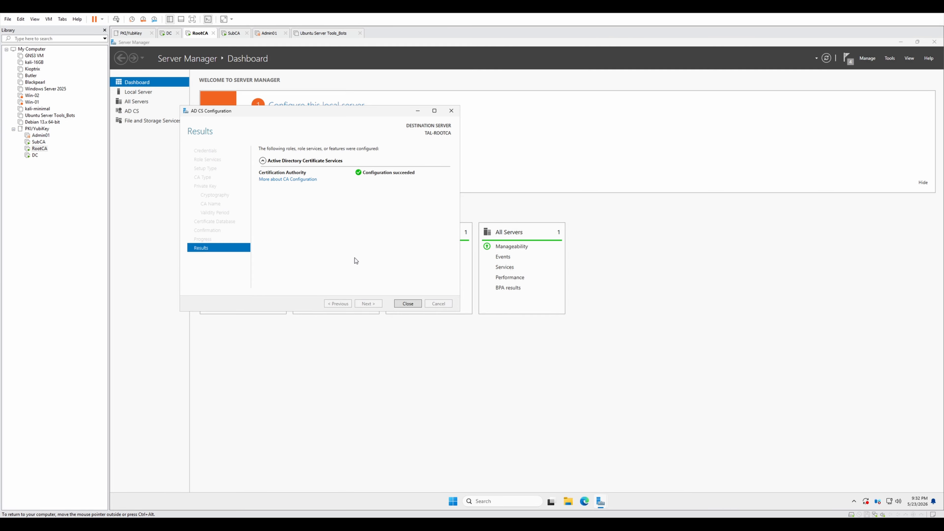
left_click(407, 304)
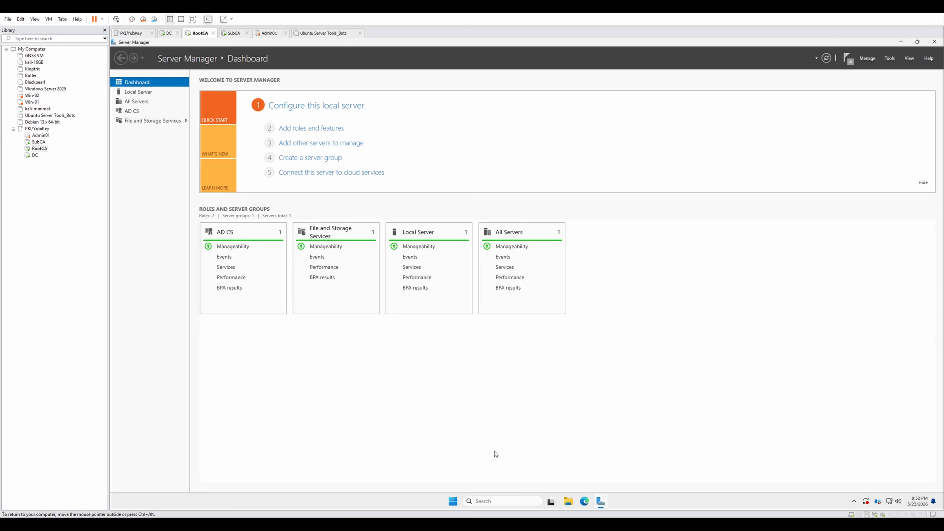
- Open the Certification Authority console and expand and select the TAL-ROOTCA-CA-1 authority
left_click(493, 499)
type("cer4")
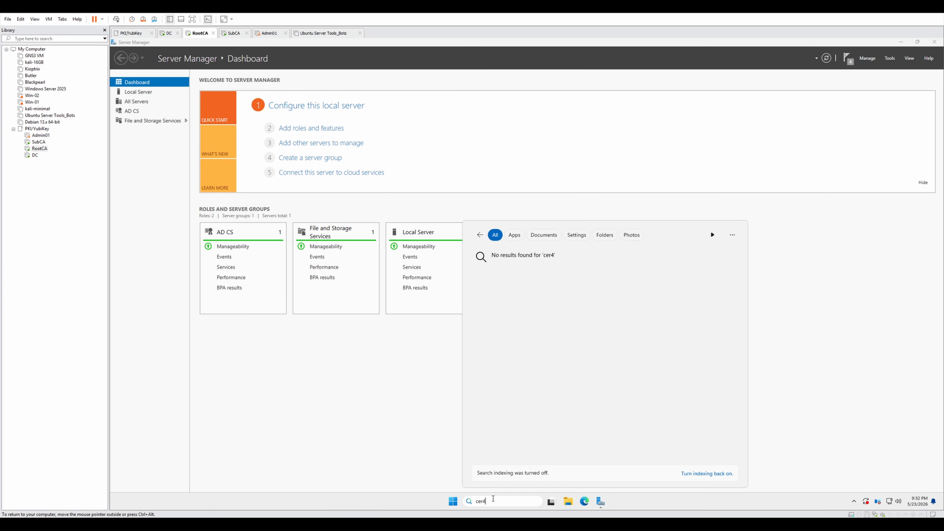
key("BackSpace")
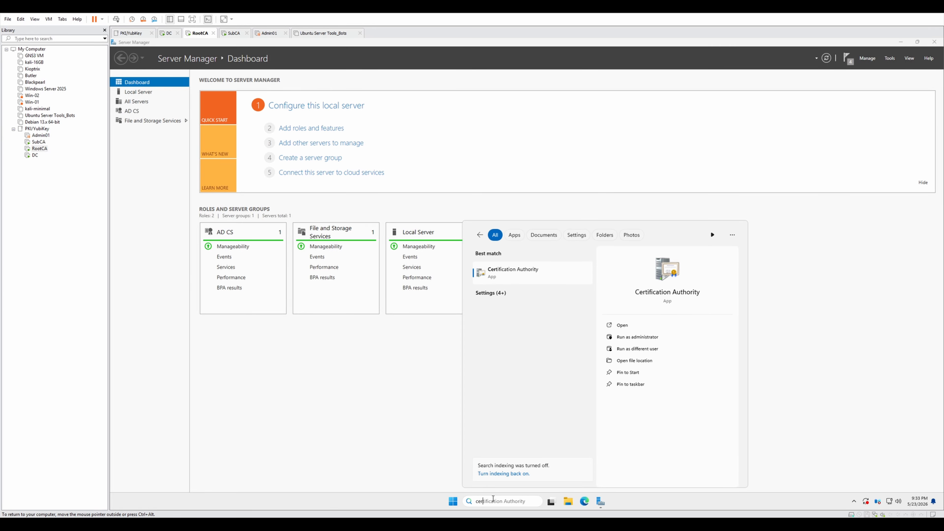
key("Return")
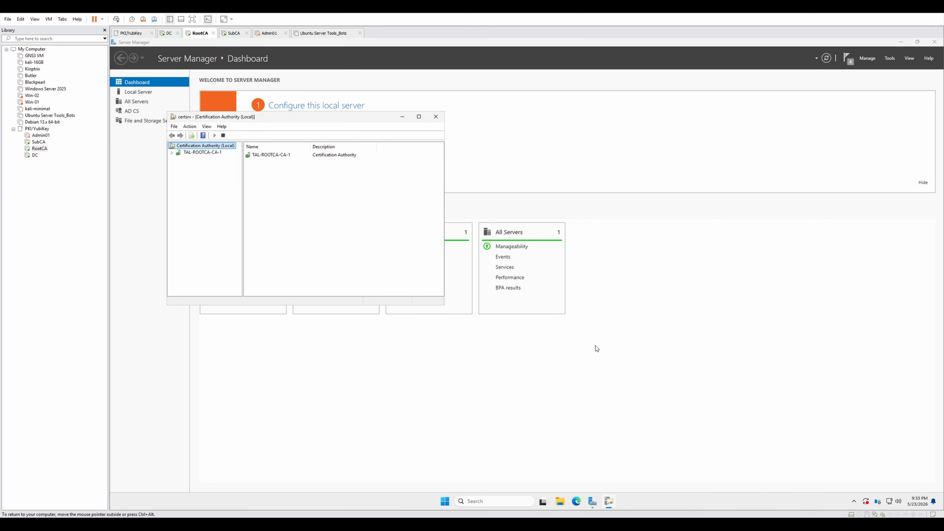
left_click(172, 153)
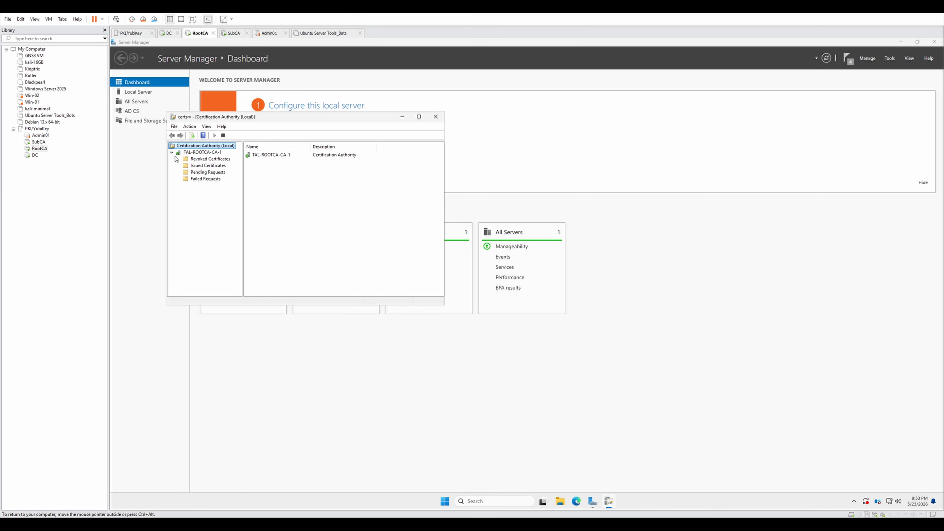
left_click(200, 152)
left_click_drag(264, 117, 450, 153)
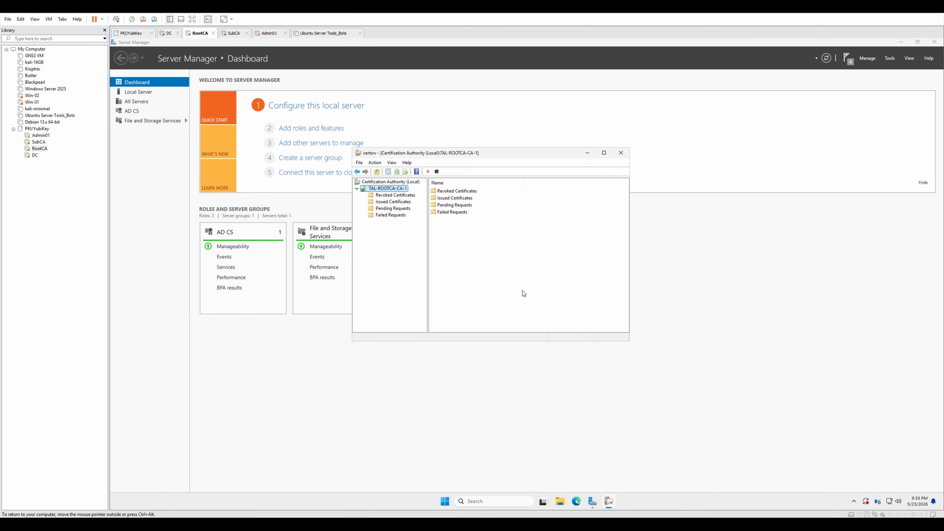
right_click(376, 188)
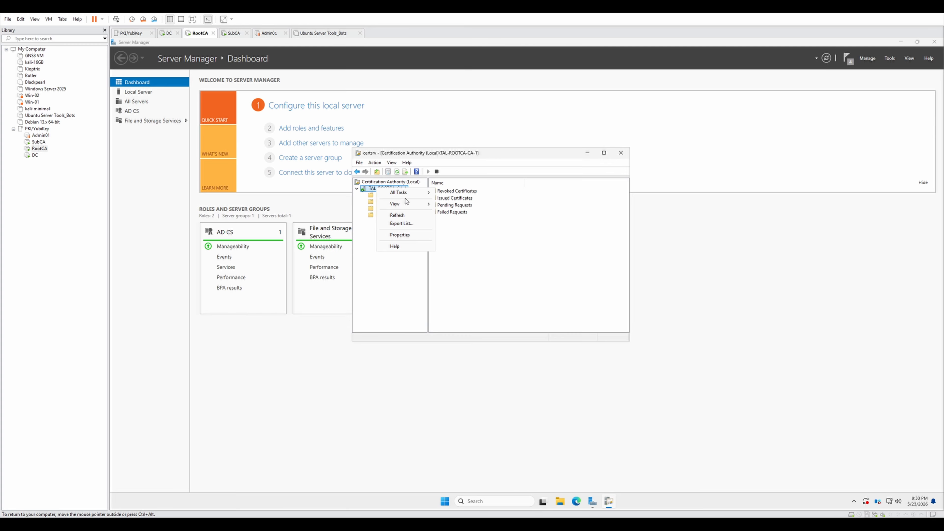
right_click(367, 191)
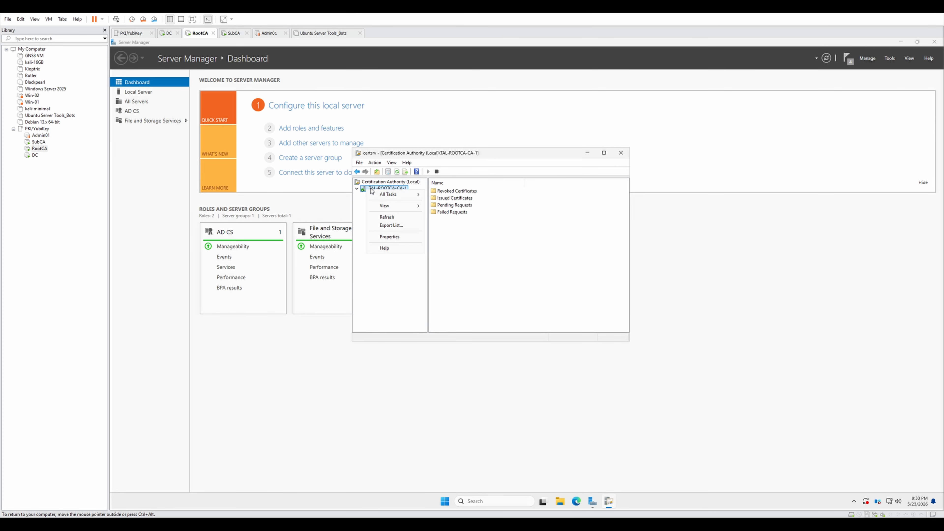
left_click(389, 237)
left_click_drag(473, 153, 518, 162)
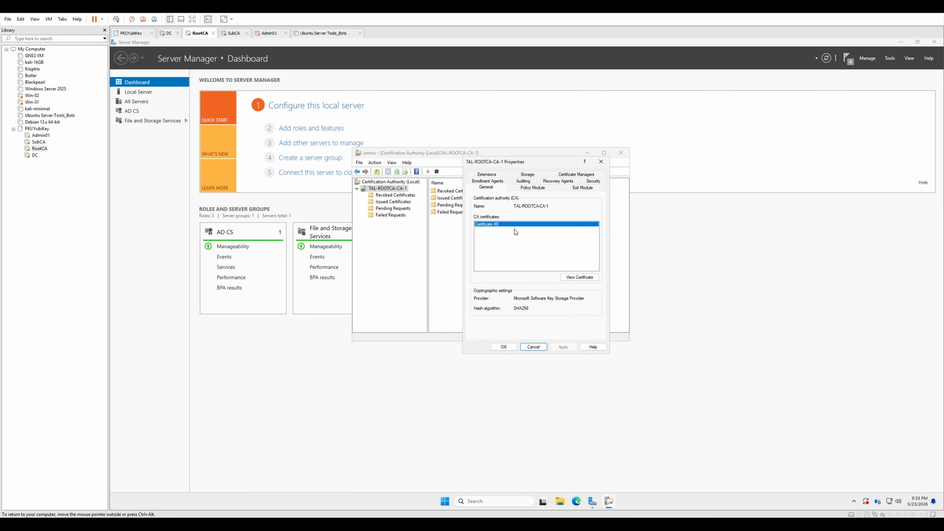
left_click(487, 174)
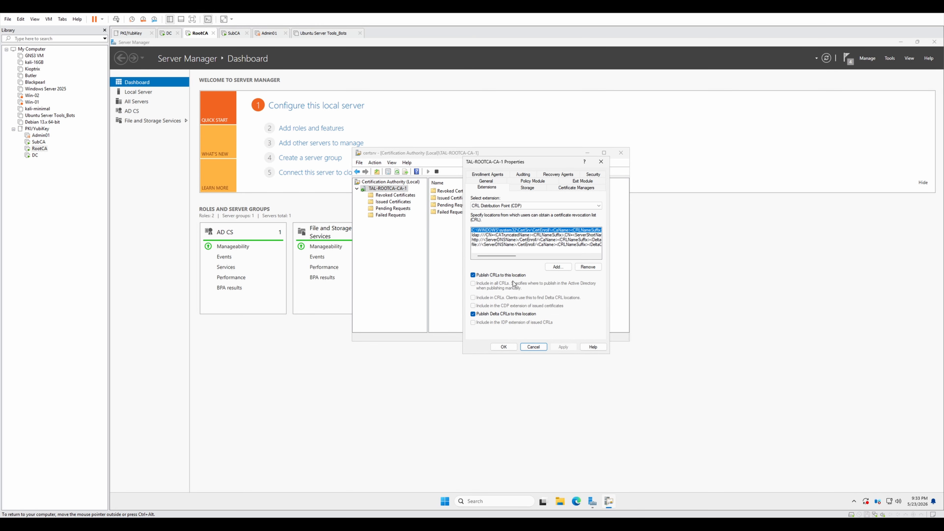
left_click(508, 204)
left_click(512, 206)
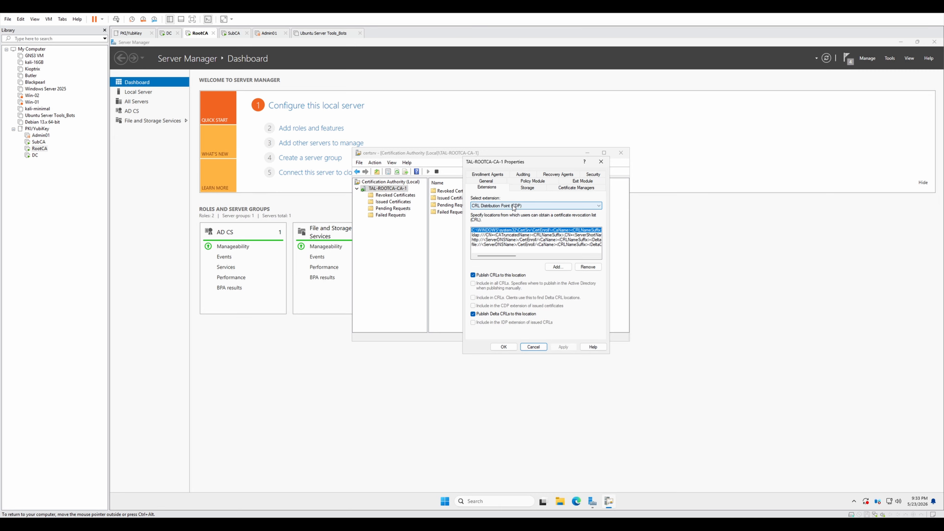
left_click_drag(510, 164, 693, 169)
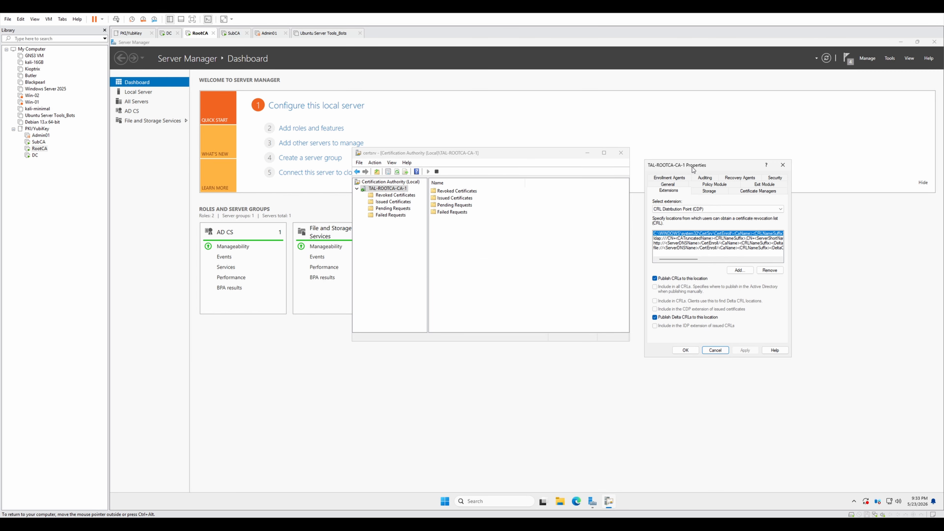
left_click(783, 165)
left_click(404, 195)
left_click(385, 189)
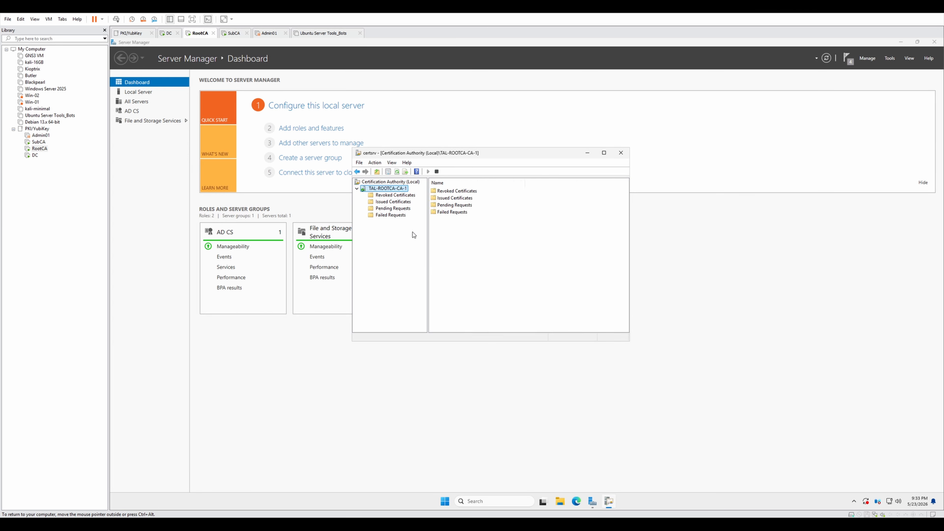
right_click(395, 197)
key("Escape")
- Open the TAL-ROOTCA-CA-1 properties and bring up the http location of the CRL Distribution Point (CDP) extension
right_click(390, 189)
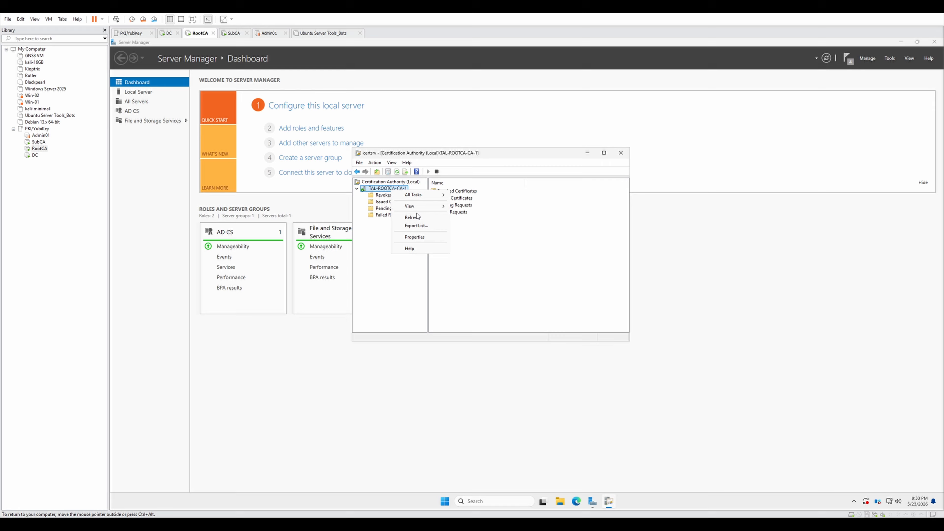
left_click(426, 238)
left_click_drag(686, 165, 540, 163)
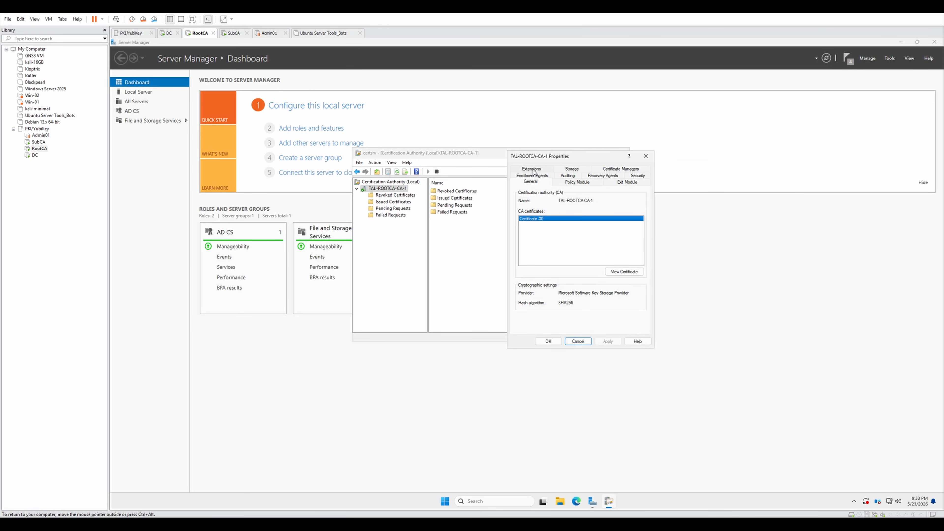
left_click(532, 169)
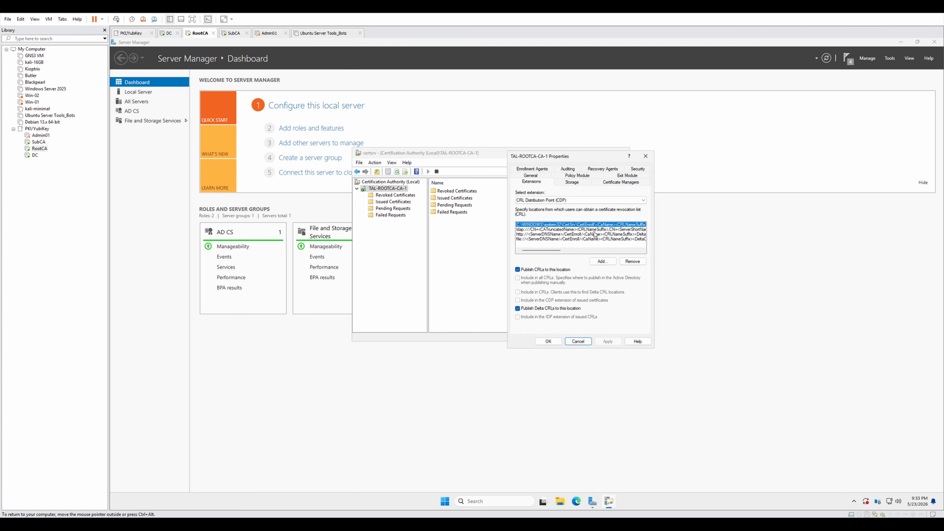
mouse_move(549, 251)
left_mouse_down()
mouse_move(597, 252)
mouse_move(533, 251)
left_mouse_up()
left_click(551, 234)
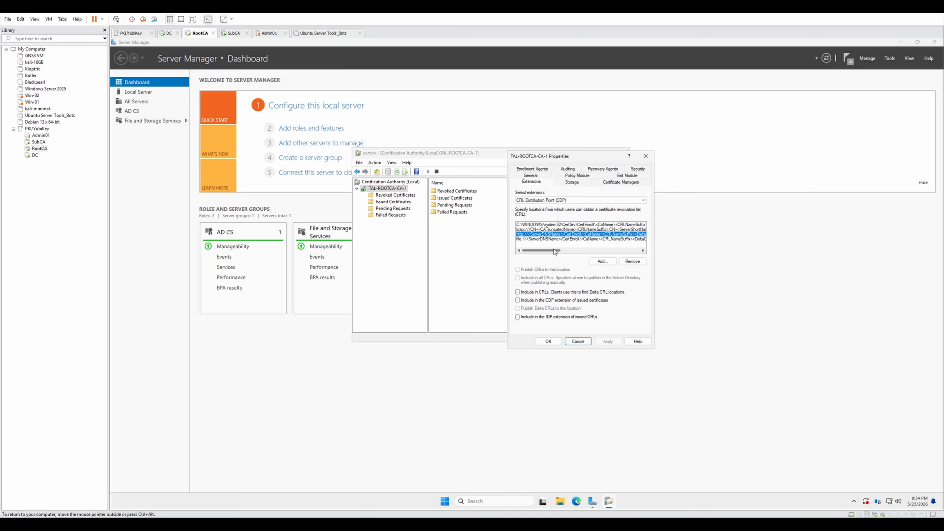
left_click(607, 263)
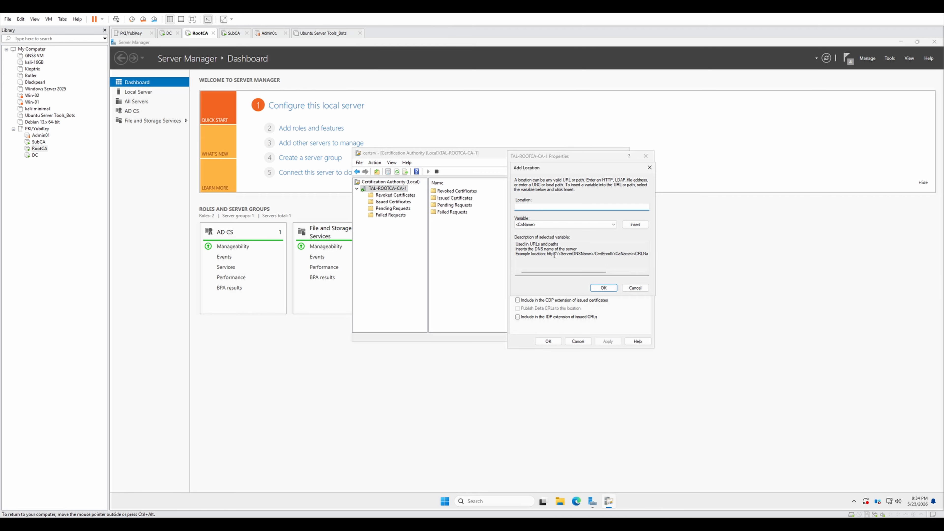
left_click_drag(548, 254, 670, 251)
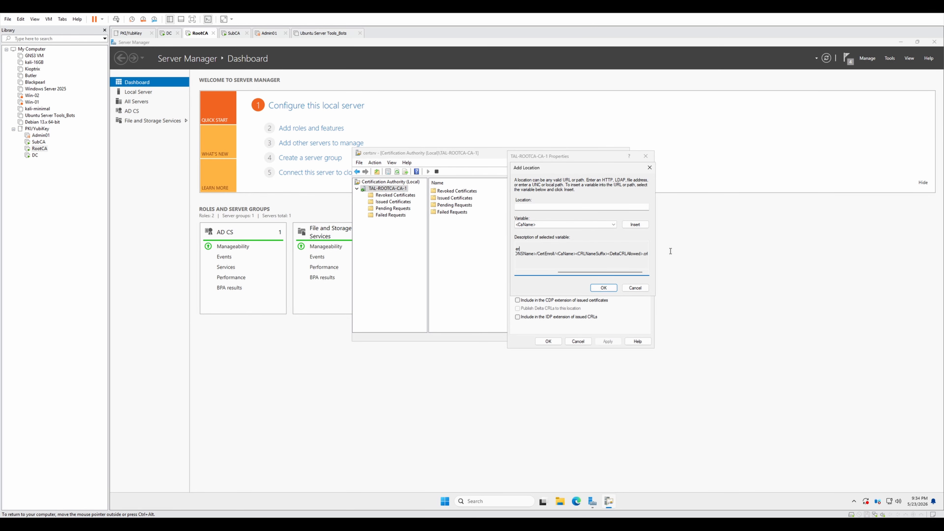
left_click_drag(570, 275, 655, 255)
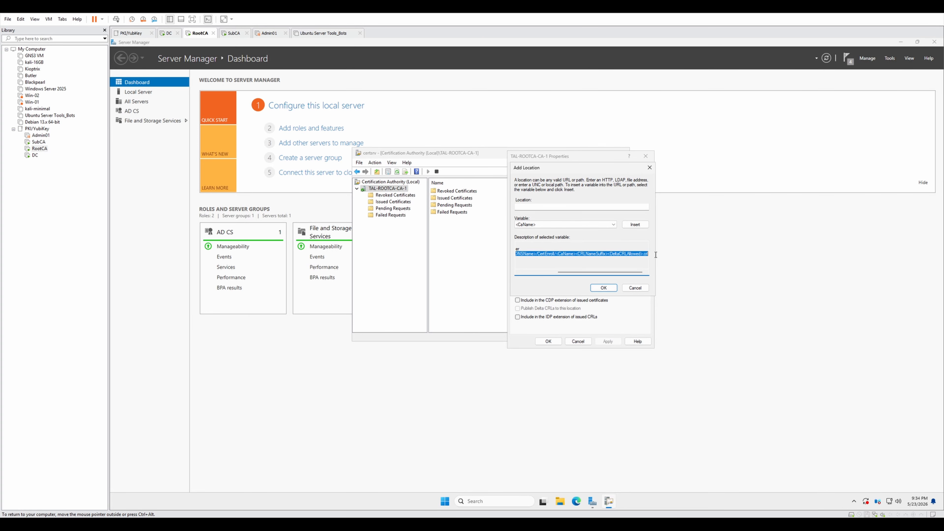
left_click(562, 208)
type("http://<ServerDNSName>/CertEnroll/<CaName><CRLNameSuffix><DeltaCRLAllowed>.crl")
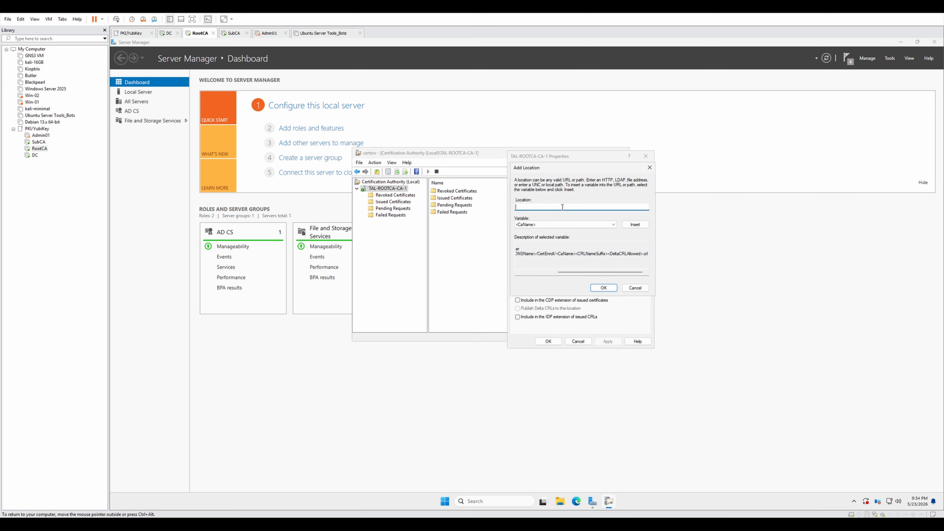
- Change the host and folder of the new CDP URL to pki.trustanchorlabs.com/pki and add the location
left_click_drag(535, 208, 484, 207)
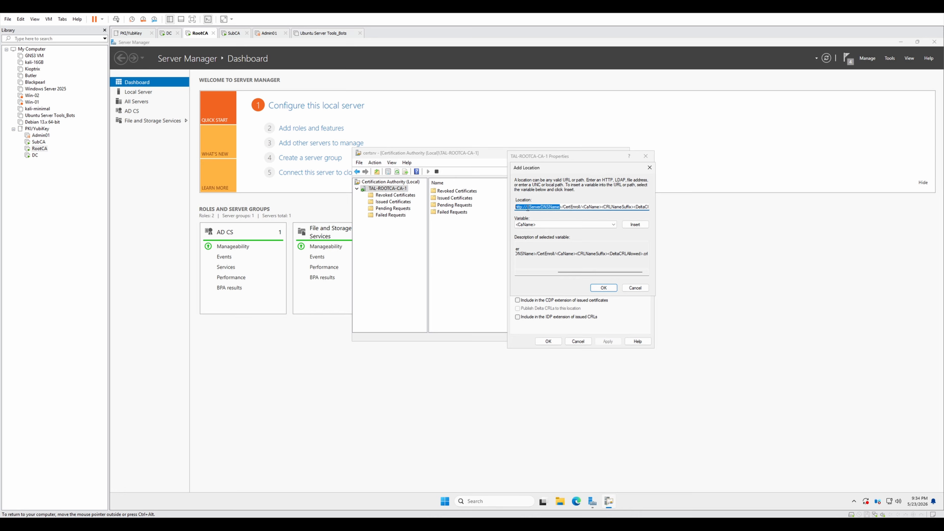
left_click(572, 206)
left_click_drag(581, 207, 527, 205)
type("pki")
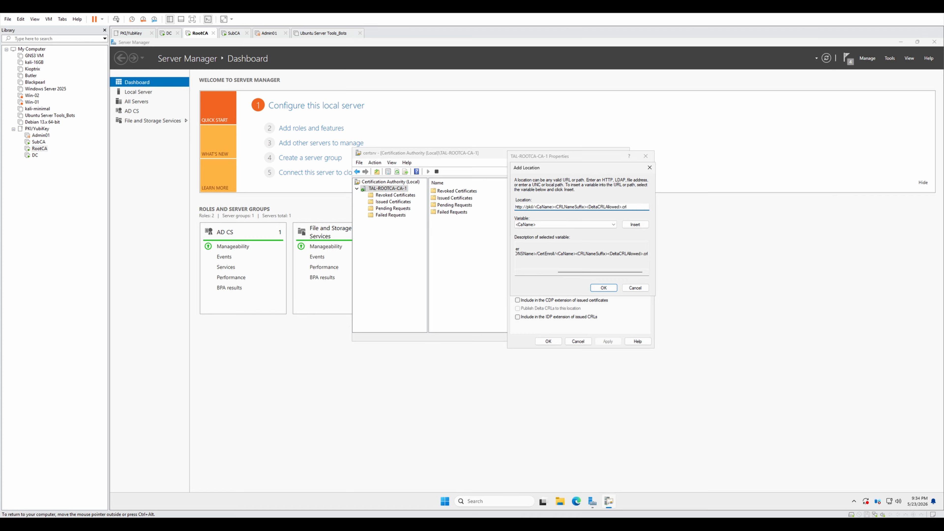
type(".trustanchorlabs.com/pki")
key("BackSpace")
left_click_drag(594, 207, 656, 208)
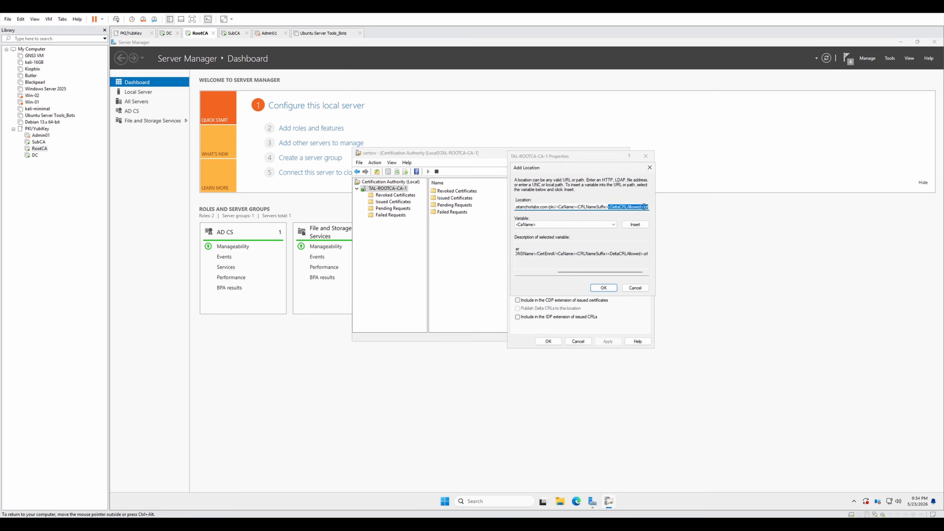
left_click(643, 207)
left_click_drag(643, 208, 608, 206)
left_click_drag(608, 206, 643, 210)
left_click(635, 209)
left_click(604, 287)
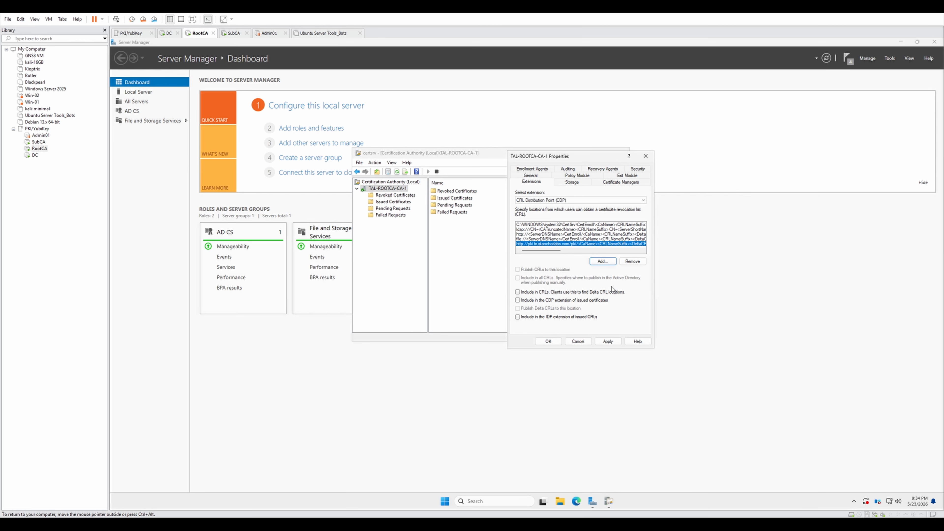
left_click(529, 245)
left_click(518, 292)
left_click(538, 235)
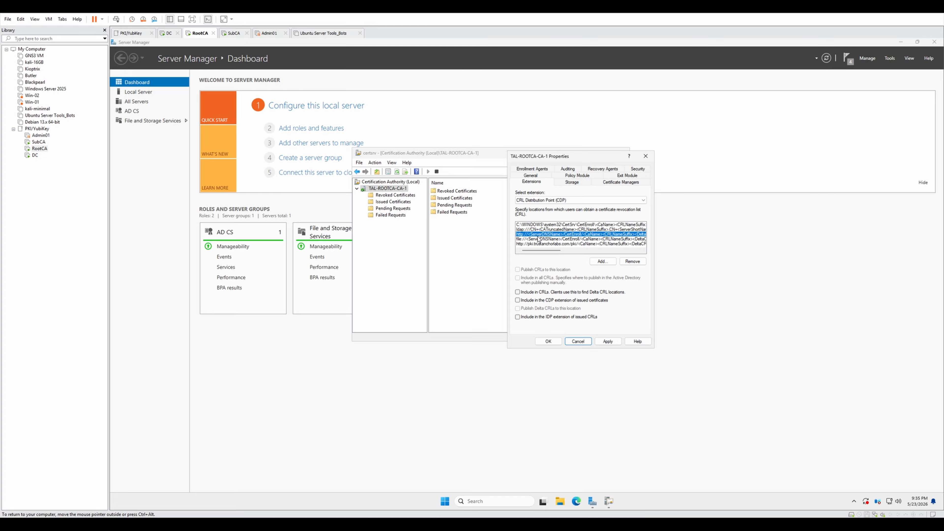
left_click(633, 262)
left_click(549, 293)
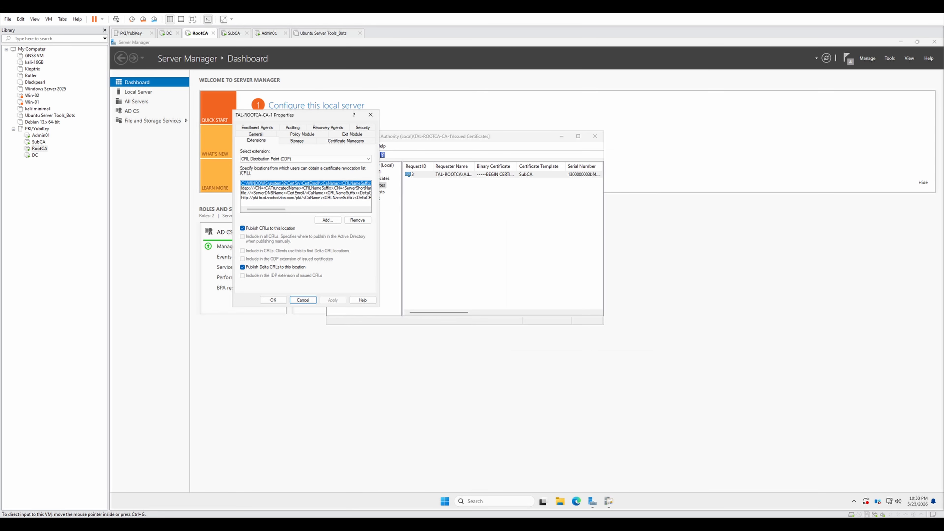
- Start a new Authority Information Access (AIA) location and fill it with the example http URL ending in <ServerDNSName>_<CaName><CertificateName>.crt
left_click(292, 159)
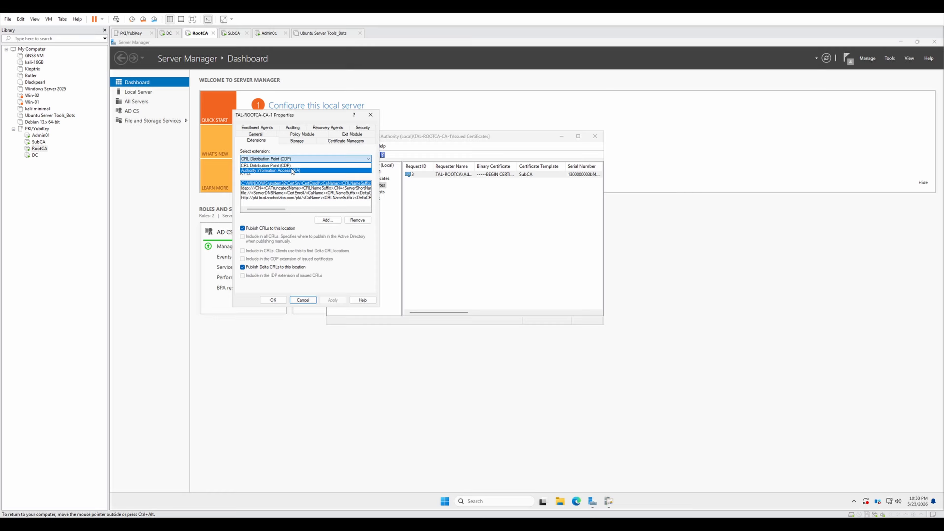
left_click(292, 171)
left_click(328, 220)
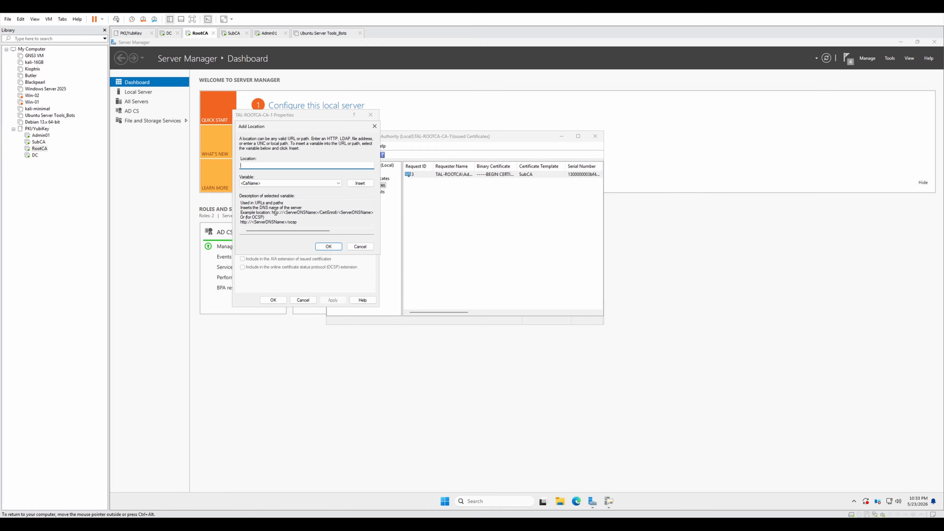
left_click_drag(272, 212, 386, 215)
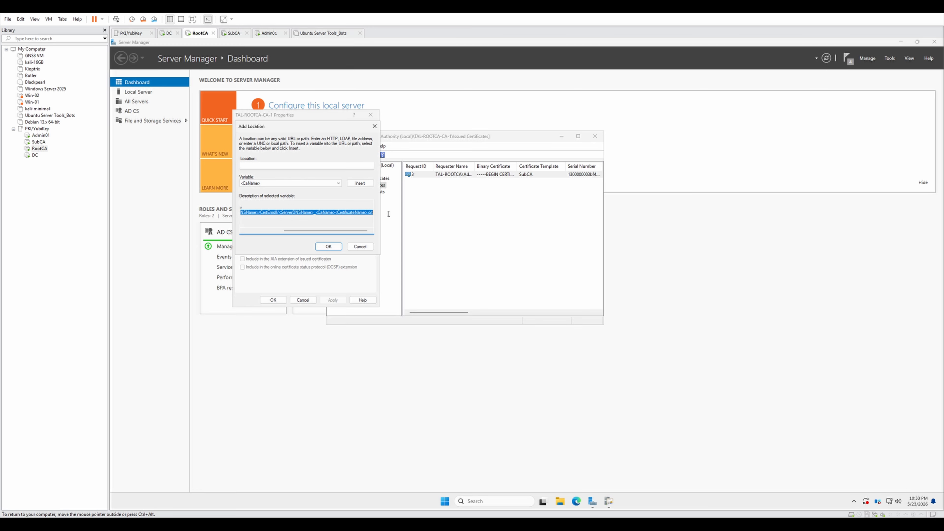
key("ctrl+c")
left_click(292, 166)
key("ctrl+v")
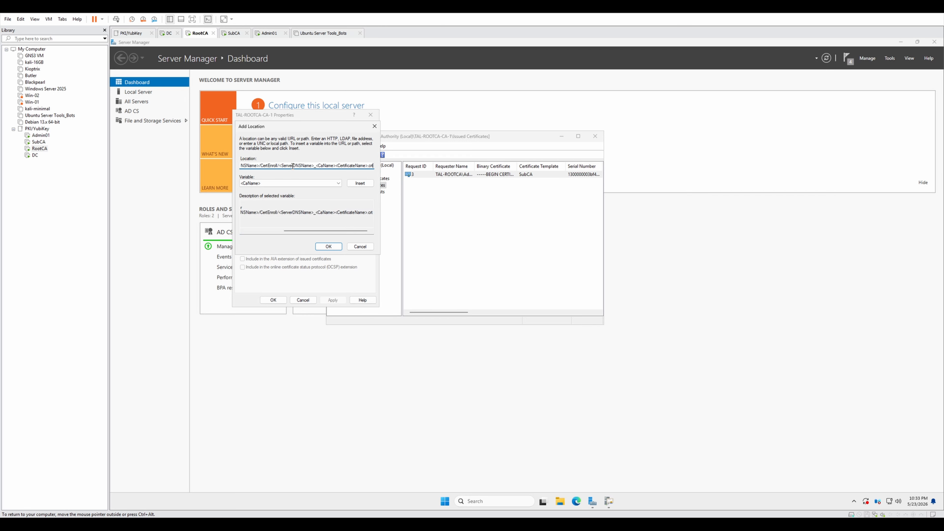
- Change the host and folder of the new AIA URL to pki.trustanchorlabs.com/pki and add the location
left_click_drag(335, 165, 373, 167)
left_click(364, 166)
left_click_drag(316, 165, 237, 162)
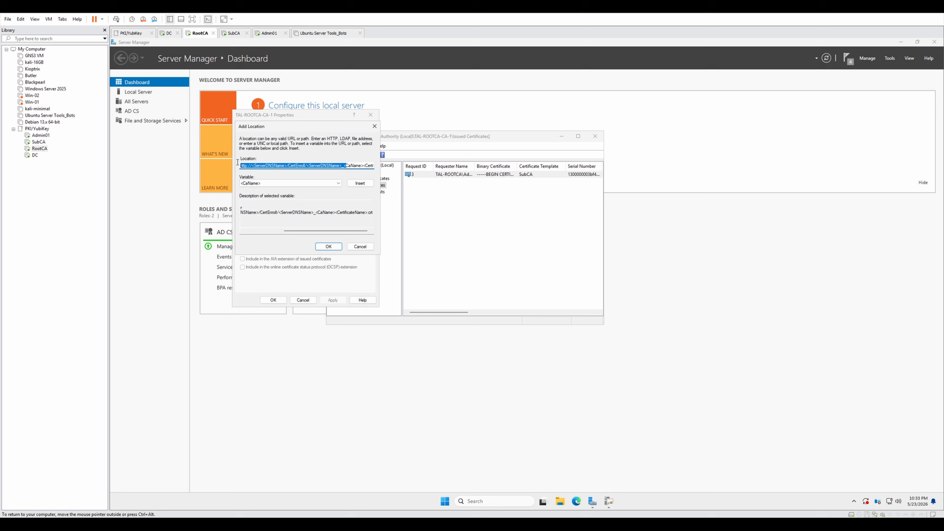
left_click(253, 165)
double_click(254, 166)
left_click(257, 165)
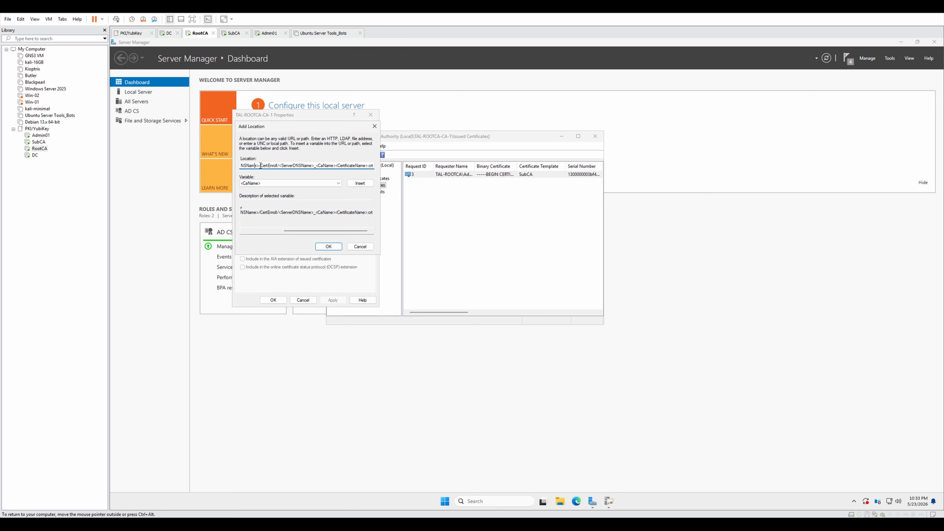
left_click_drag(277, 166, 252, 165)
type("pki.trustanchorlabs.com/pki")
left_click(328, 246)
- Remove the pki.trustanchor.com AIA location and include the pki.trustanchorlabs.com location in the AIA extension of issued certificates and the OCSP extension
left_click(279, 197)
left_click(357, 220)
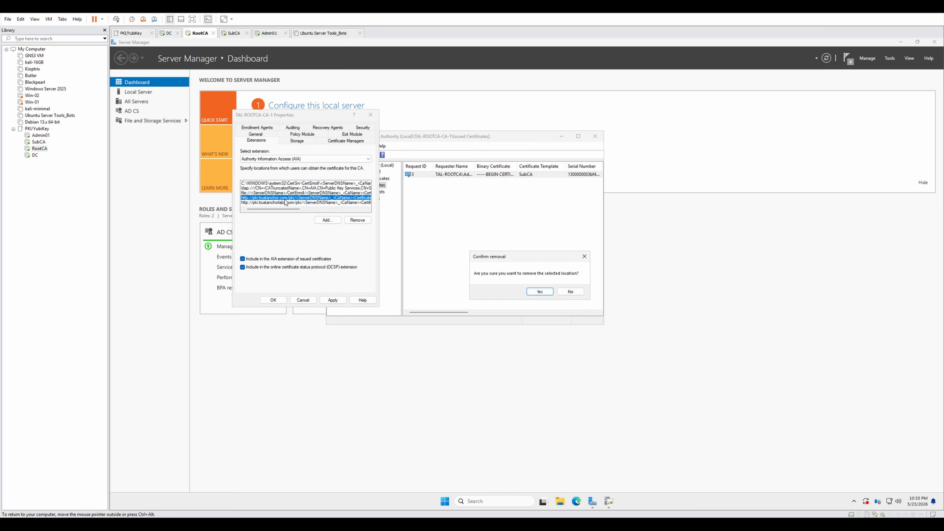
left_click(539, 291)
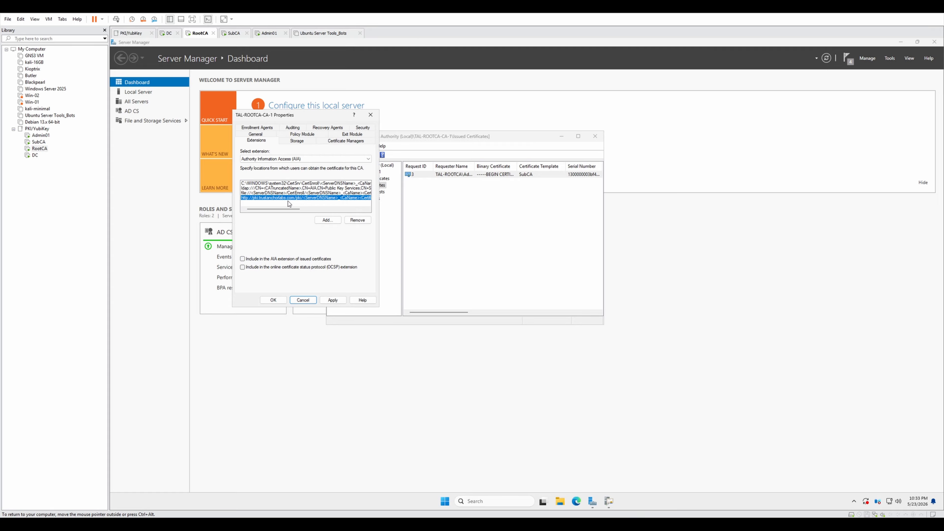
left_click(242, 259)
left_click(242, 267)
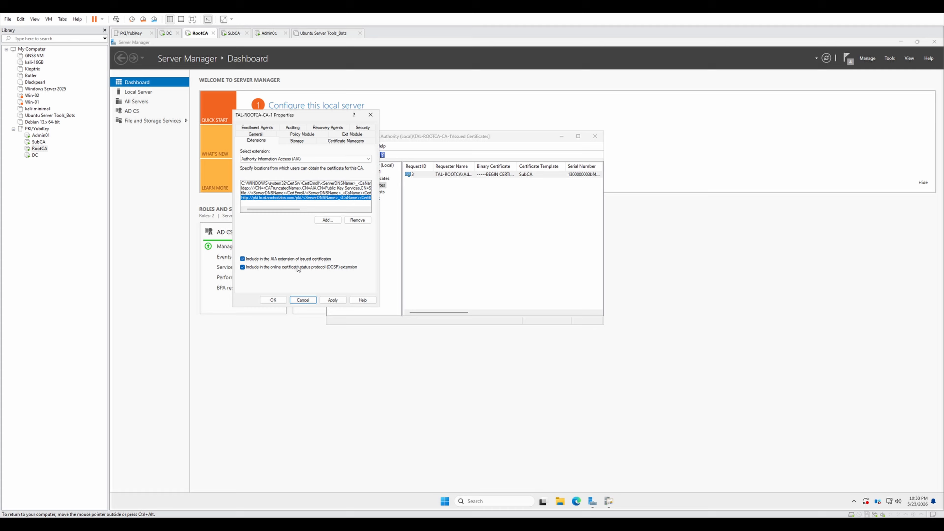
- Apply the AIA extension changes, restart Active Directory Certificate Services, and close the CA properties
left_click(332, 300)
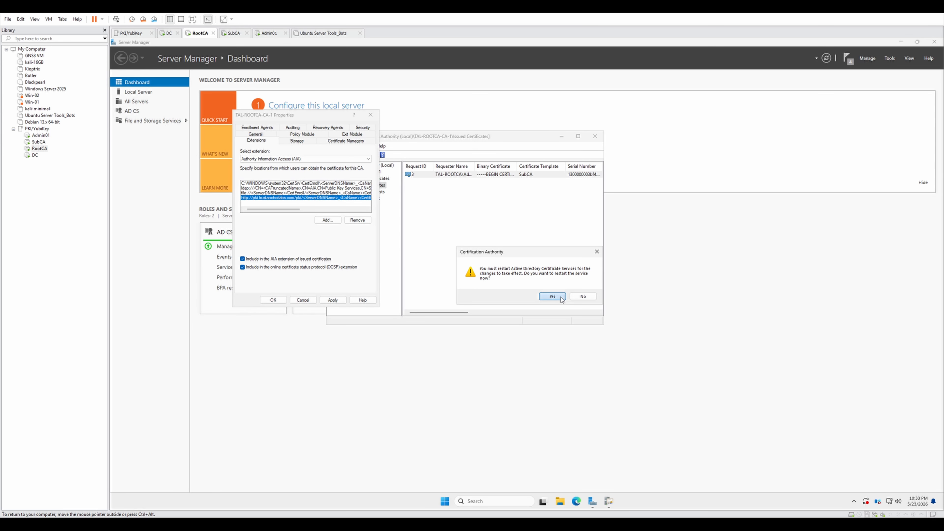
left_click(553, 296)
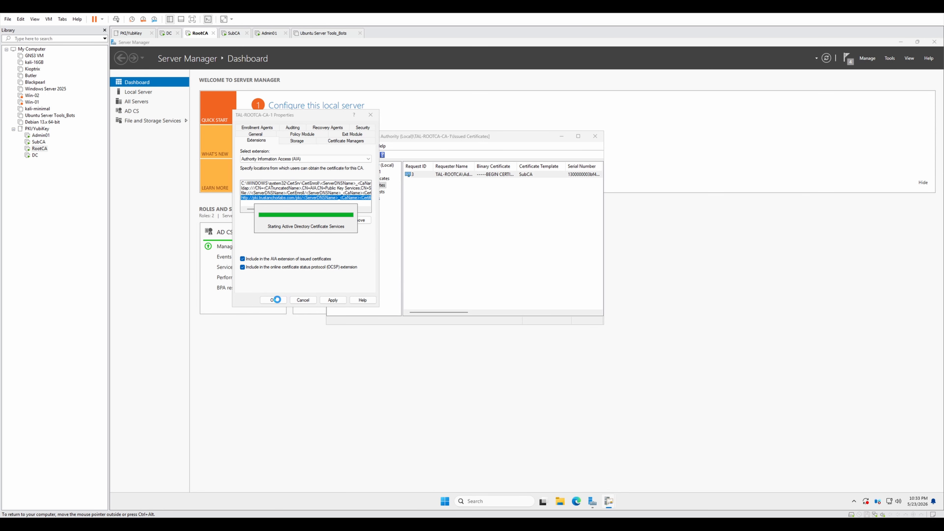
left_click(274, 300)
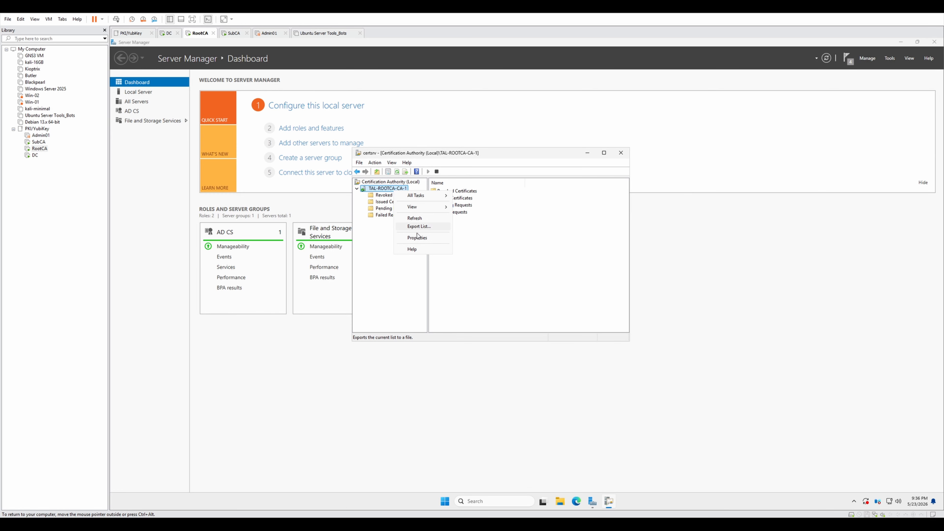
- Examine the security permissions granted to Everyone and Administrators in the TAL-ROOTCA-CA-1 properties, and leave them without changes
left_click(418, 227)
left_click(636, 176)
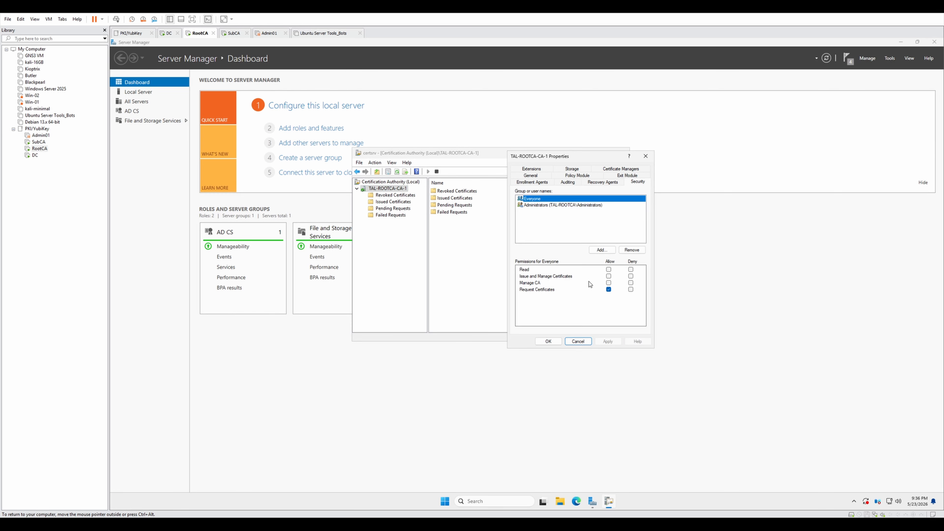
left_click(552, 207)
left_click(537, 199)
left_click(539, 206)
left_click(535, 200)
left_click(542, 219)
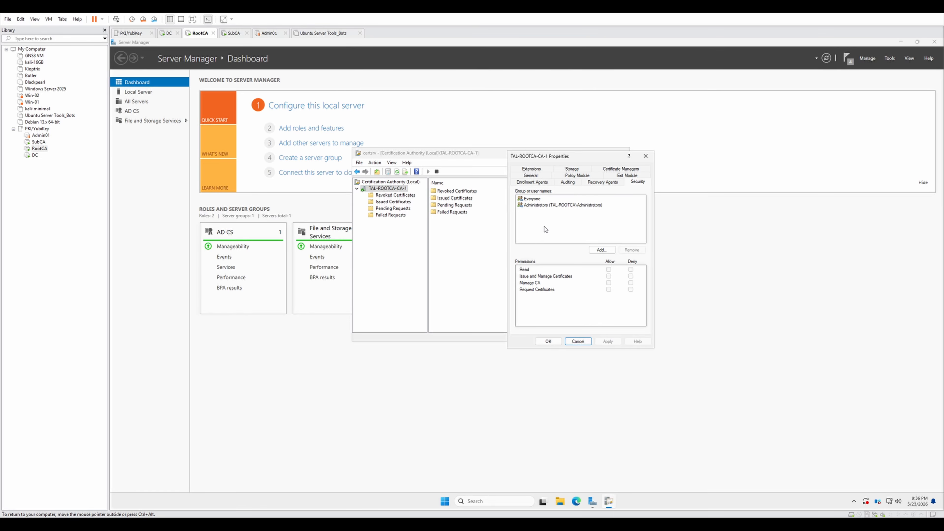
left_click(540, 207)
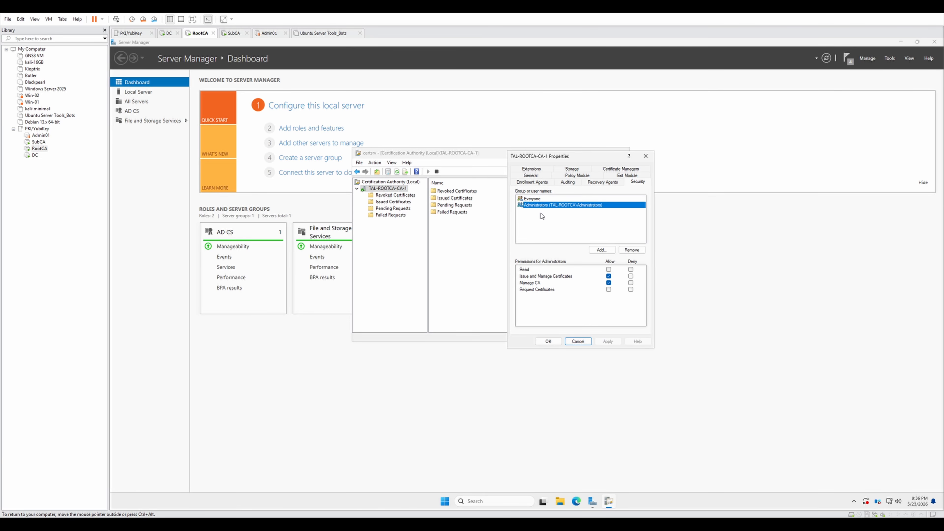
left_click(538, 199)
left_click(538, 205)
left_click(578, 341)
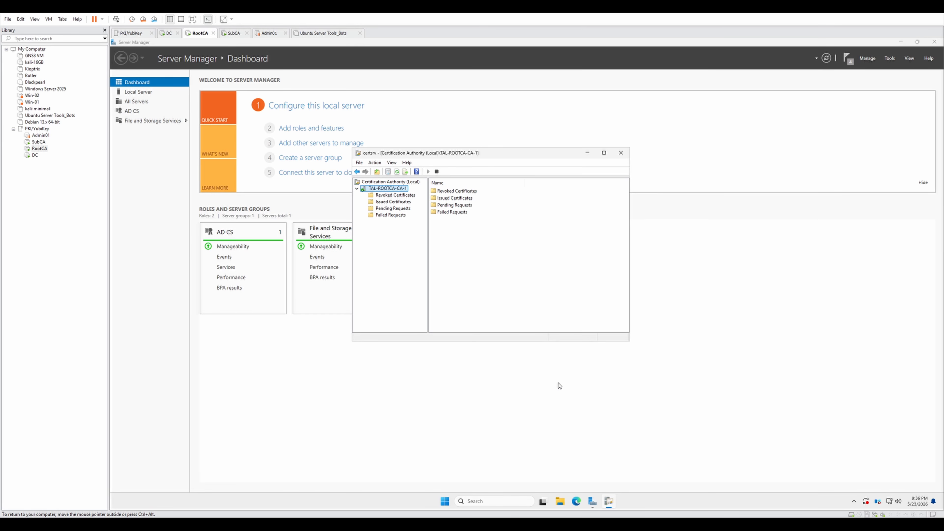
- Open the TAL-ROOTCA-CA-1 properties again to view the general CA certificate and cryptographic settings
right_click(390, 189)
left_click(413, 234)
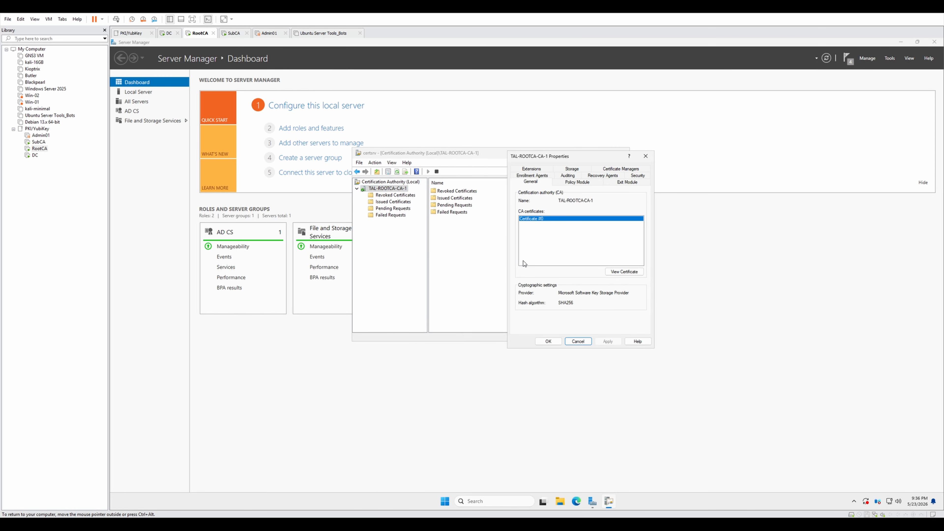
left_click_drag(564, 158, 545, 156)
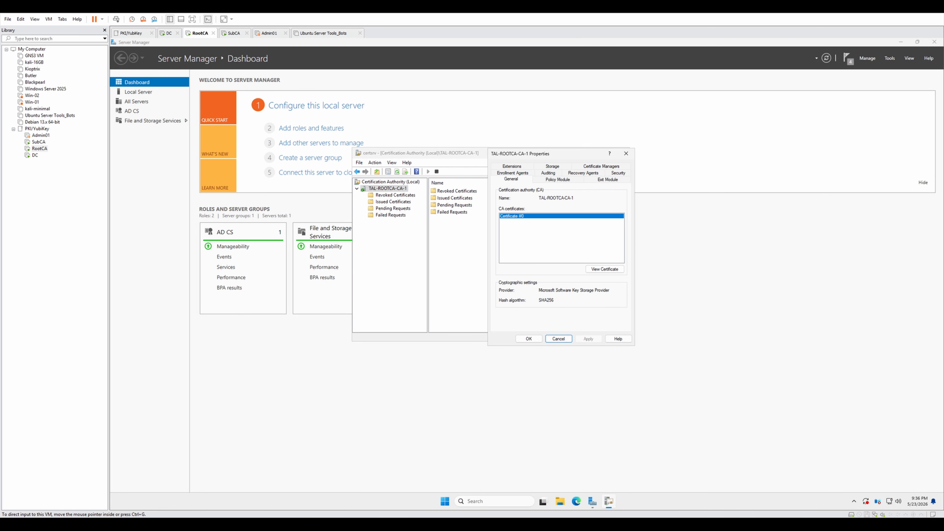
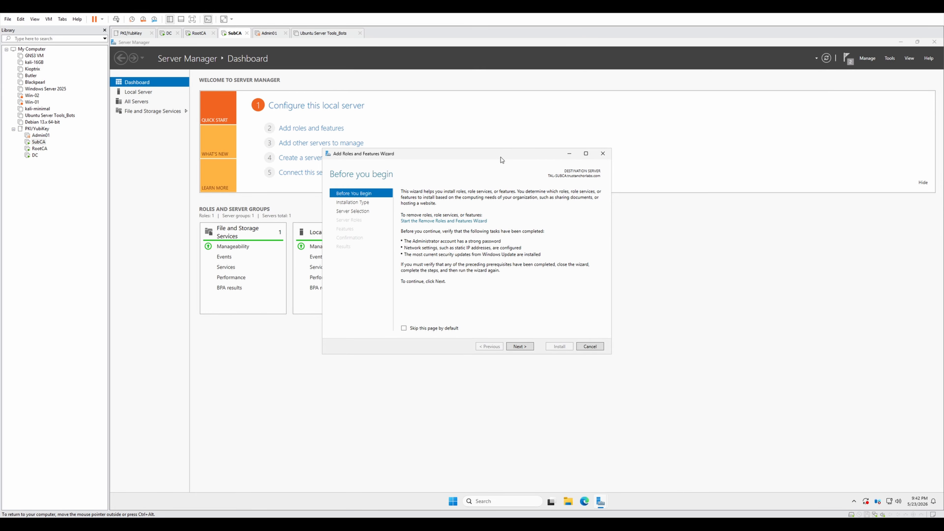
- Select the Active Directory Certificate Services role with its management tools for a role-based installation on the TAL-SUBCA server
left_click(528, 348)
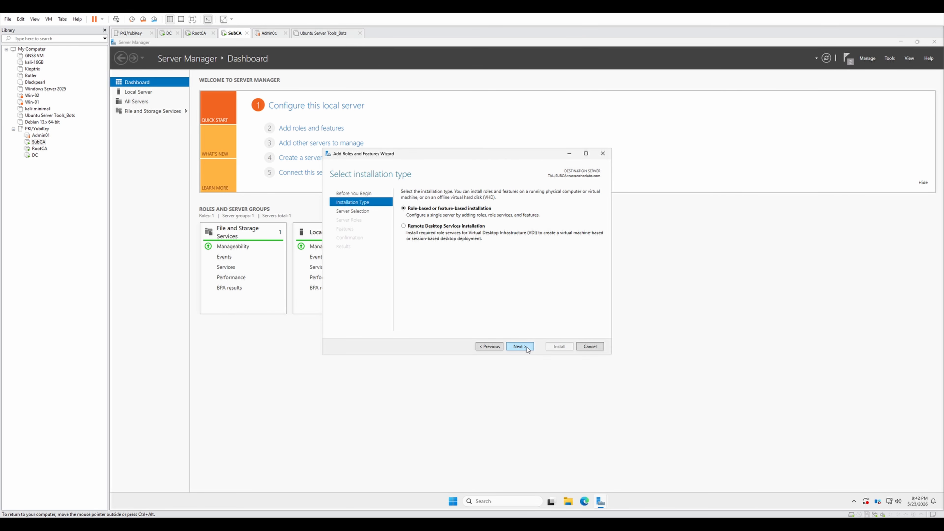
left_click(528, 348)
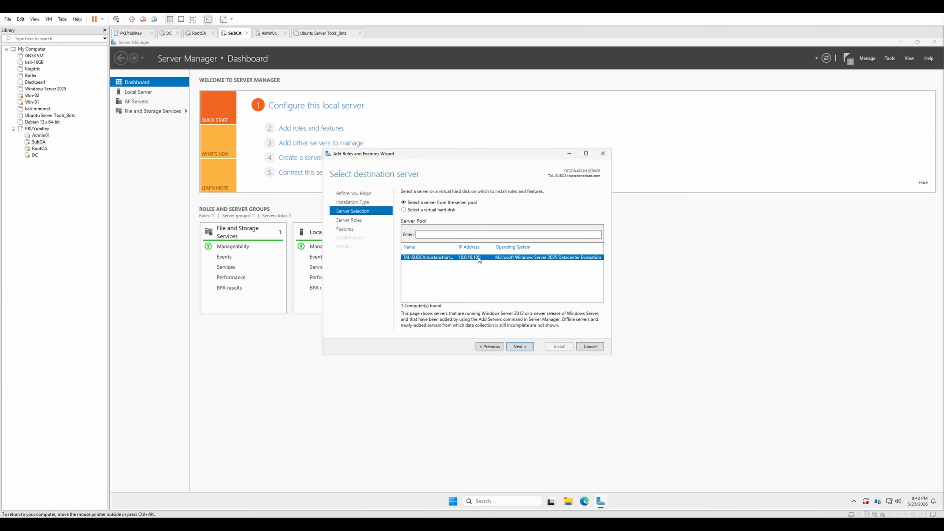
left_click(521, 347)
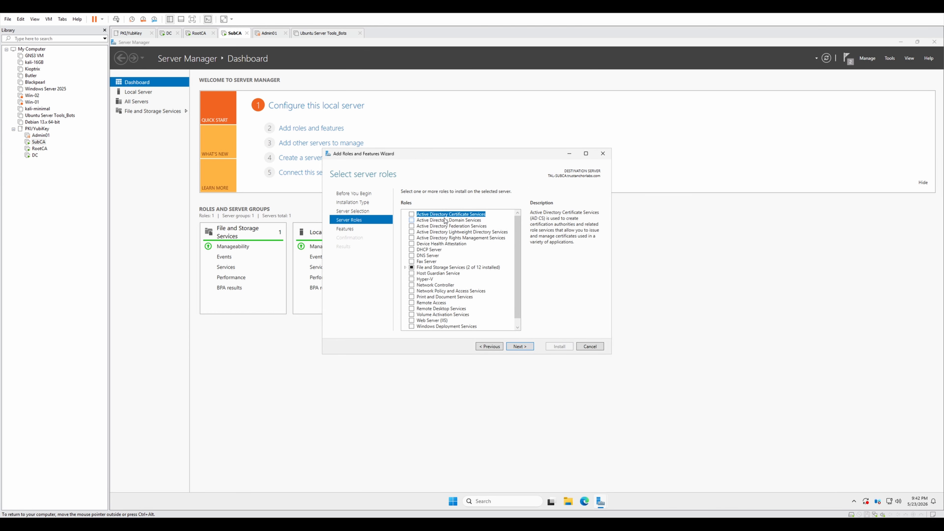
left_click(411, 218)
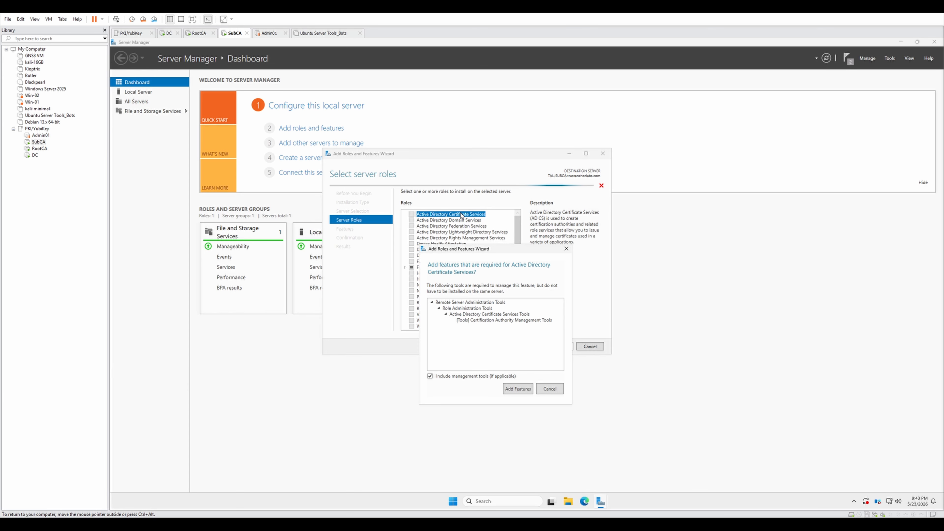
left_click(517, 388)
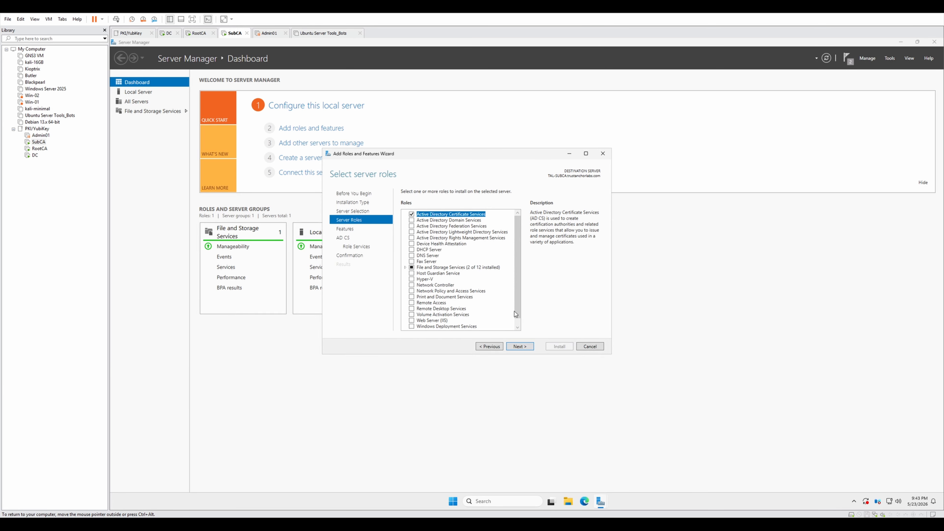
left_click(522, 350)
left_click(525, 346)
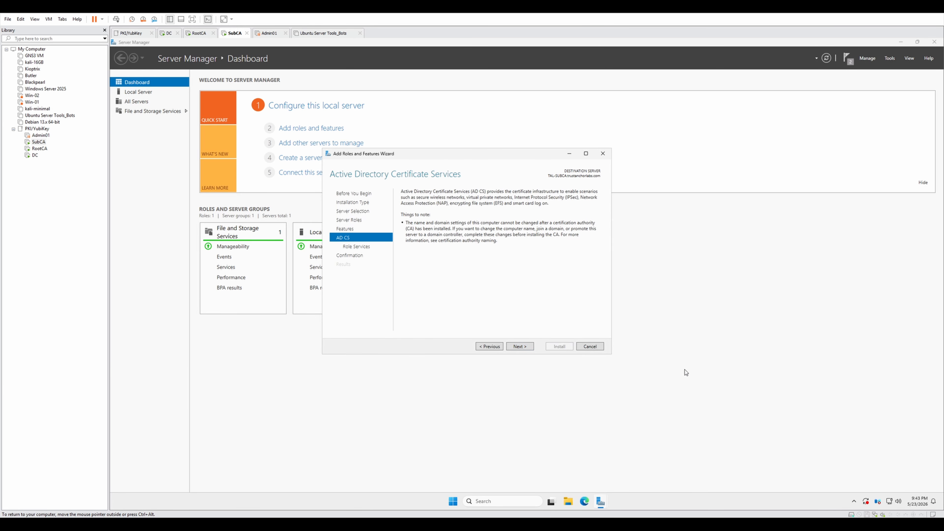
- Add the Certification Authority Web Enrollment role service with its required IIS features alongside Certification Authority
left_click(523, 347)
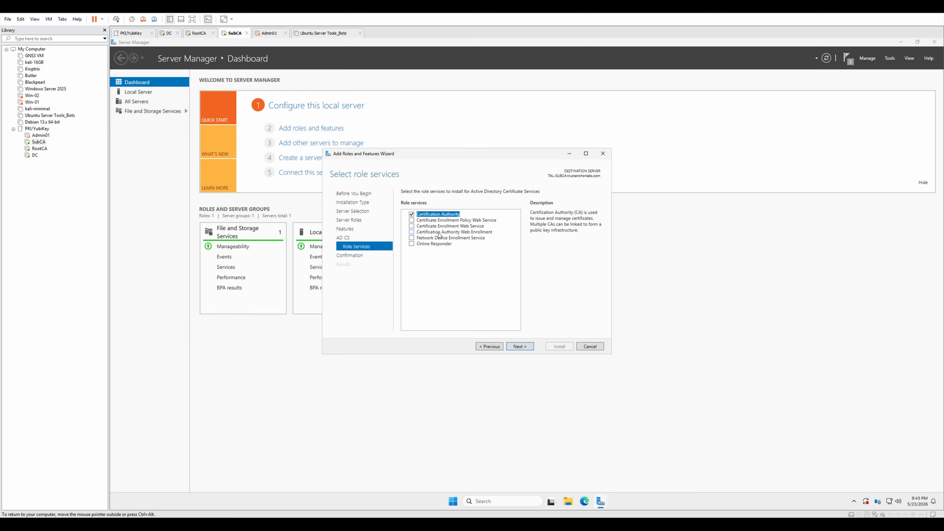
left_click(412, 232)
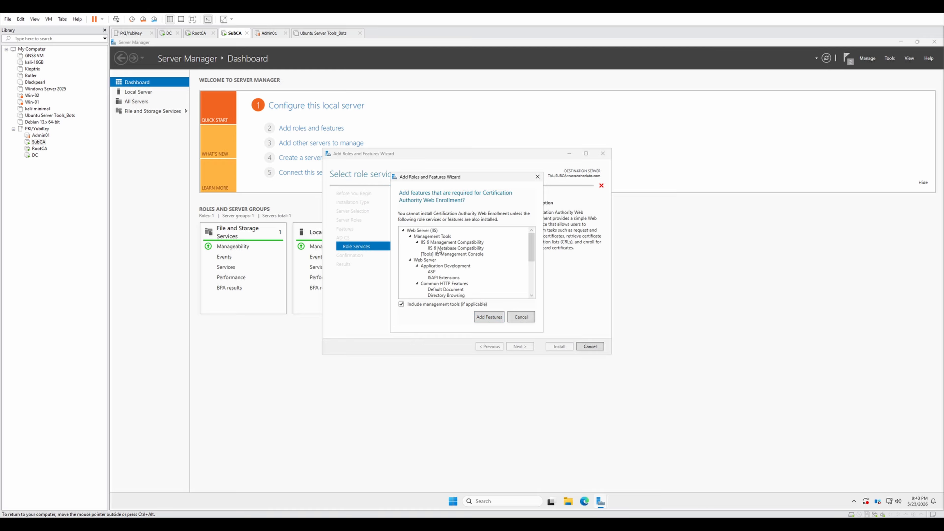
scroll(480, 278, "down", 5)
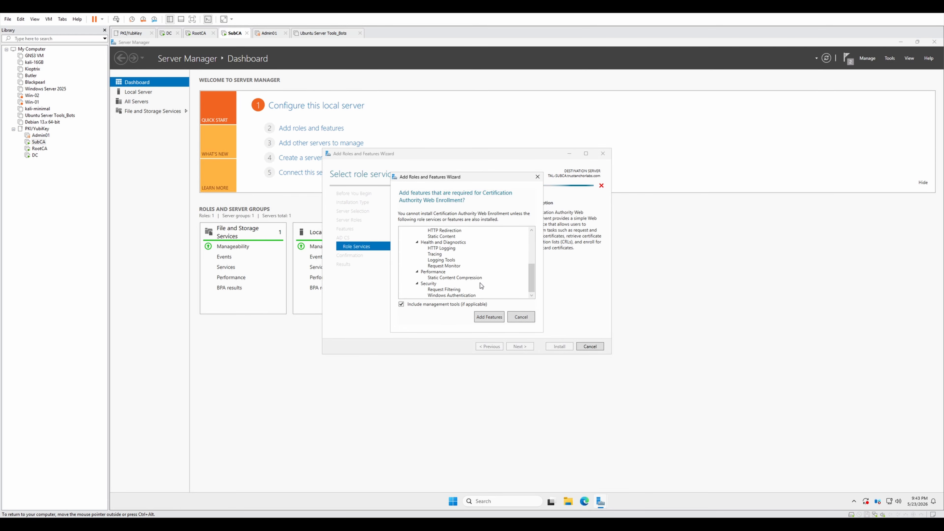
scroll(481, 284, "up", 4)
left_click(498, 317)
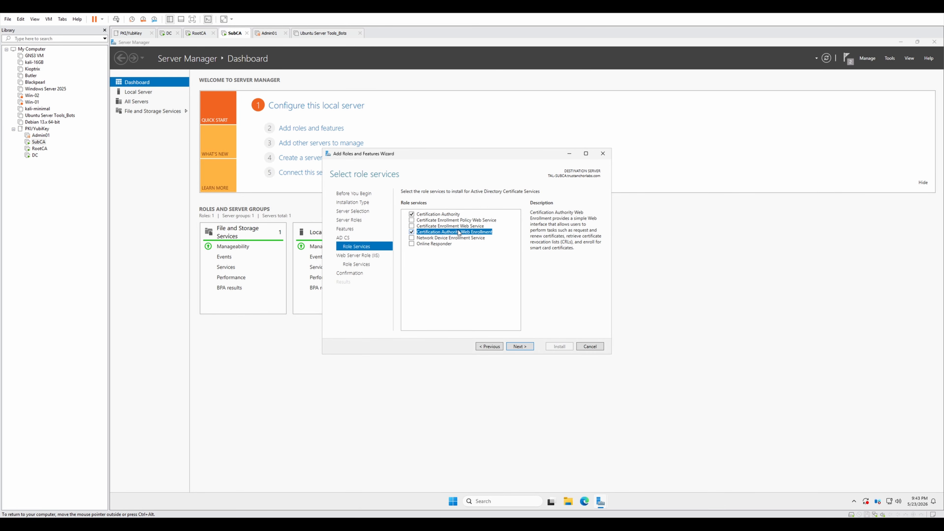
- Review and accept the preselected Web Server (IIS) role services, and proceed to the installation confirmation
left_click(530, 347)
left_click(519, 346)
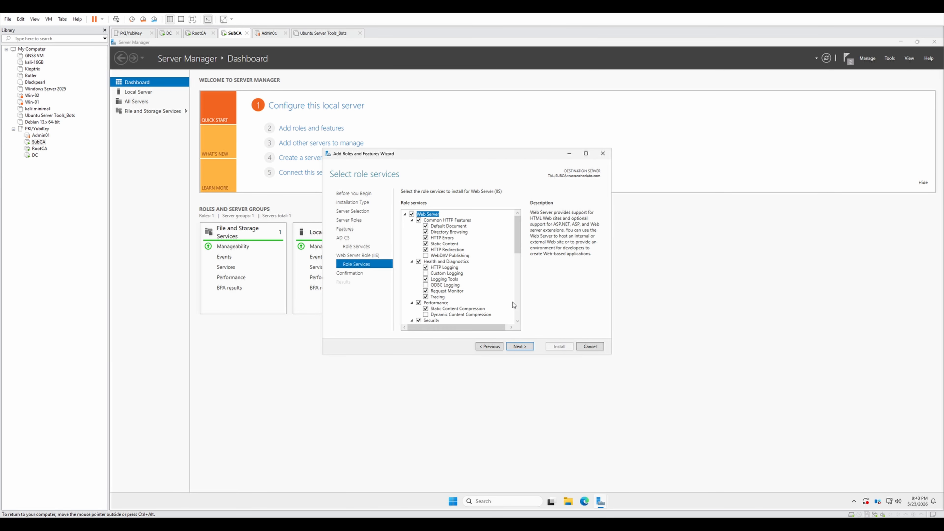
scroll(476, 300, "down", 6)
scroll(476, 300, "down", 2)
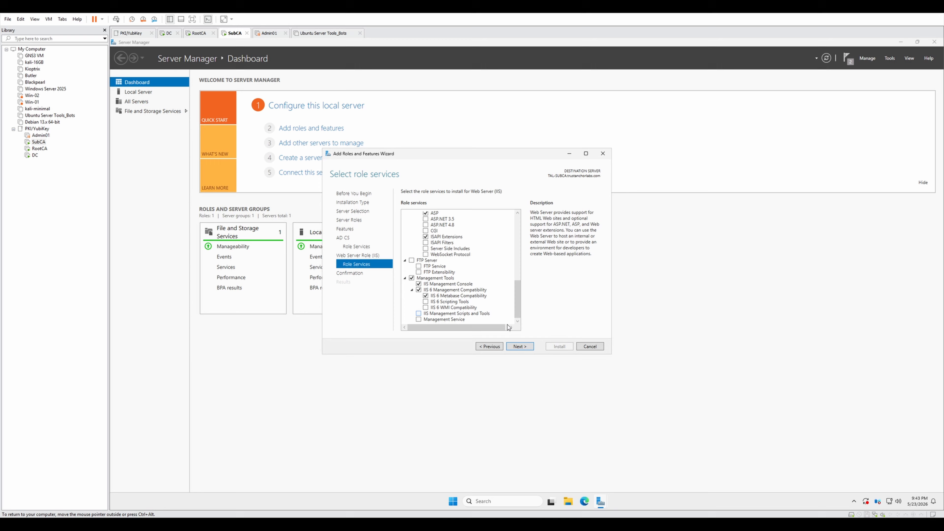
left_click(530, 346)
- Allow the destination server to restart automatically if required, and install the selected roles through to completion
left_click(436, 202)
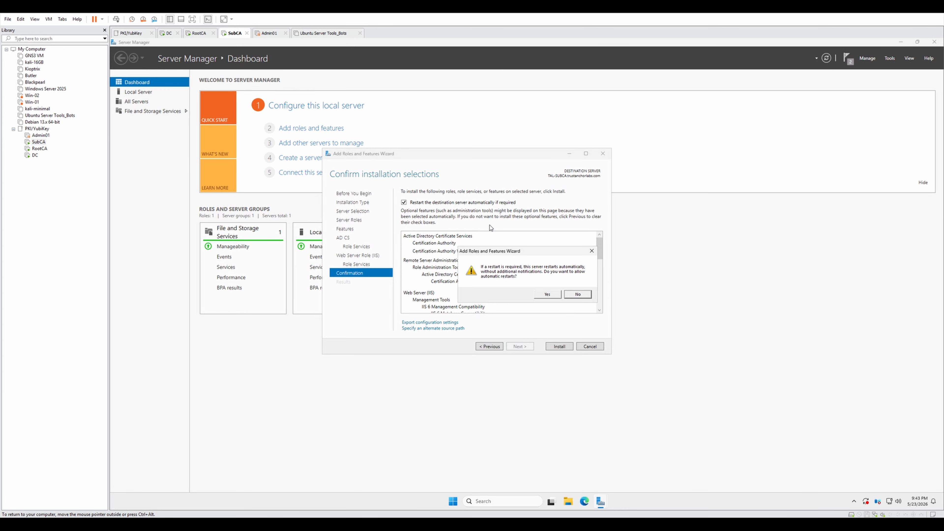
left_click(548, 295)
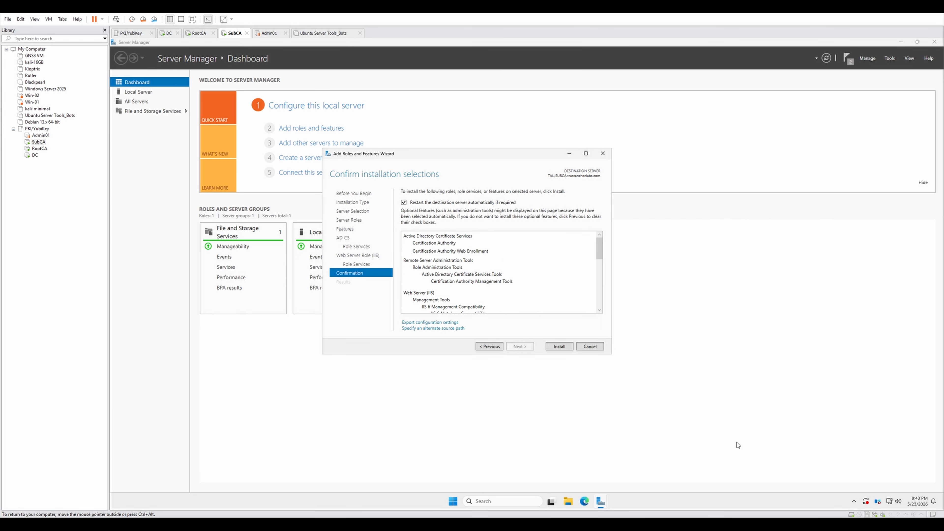
left_click(561, 349)
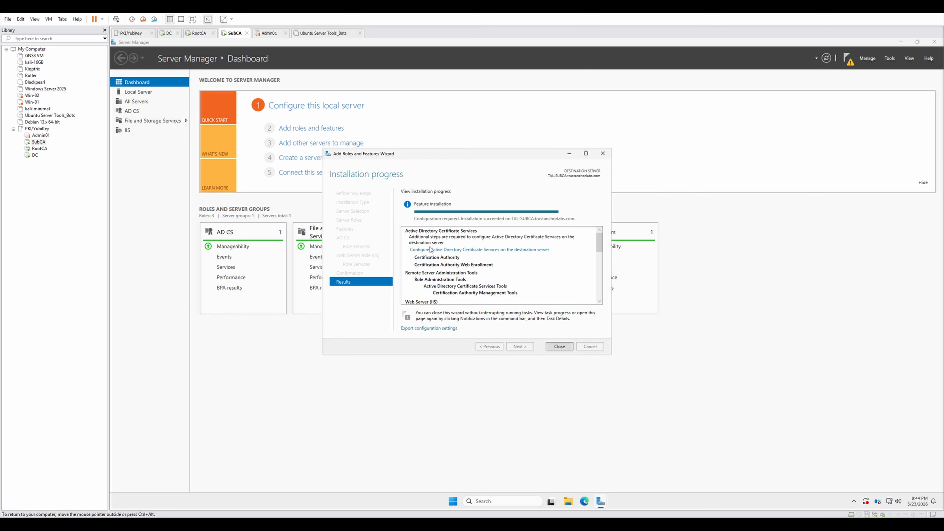
left_click(559, 346)
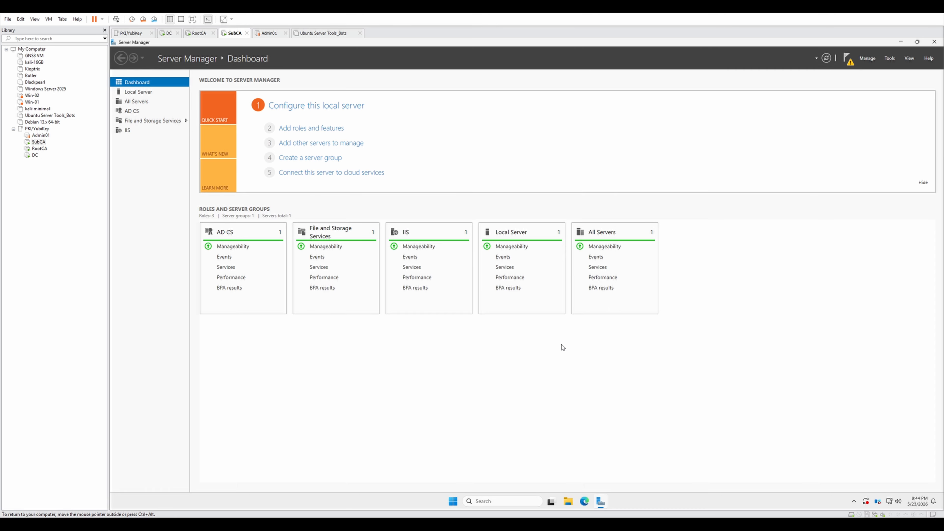
- Open Internet Information Services (IIS) Manager and expand the TAL-SUBCA server down to its sites
left_click(847, 57)
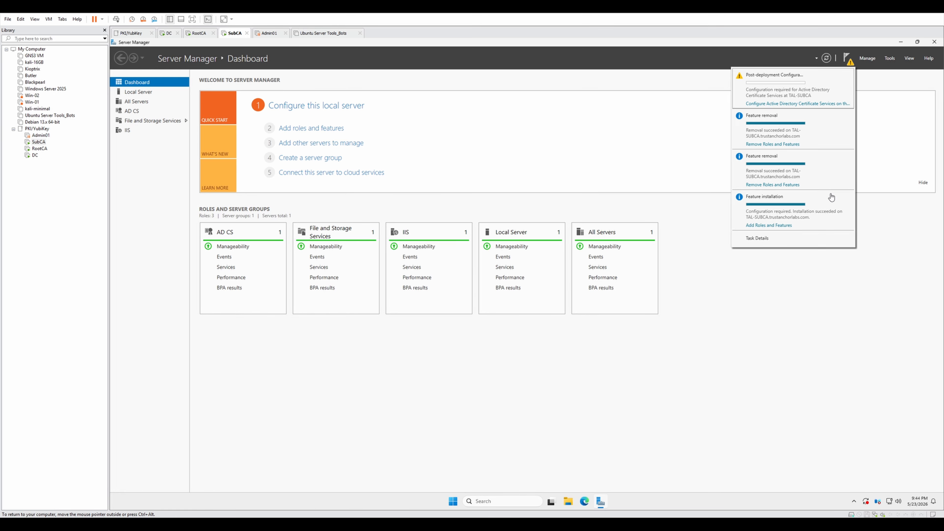
left_click(741, 330)
left_click(513, 506)
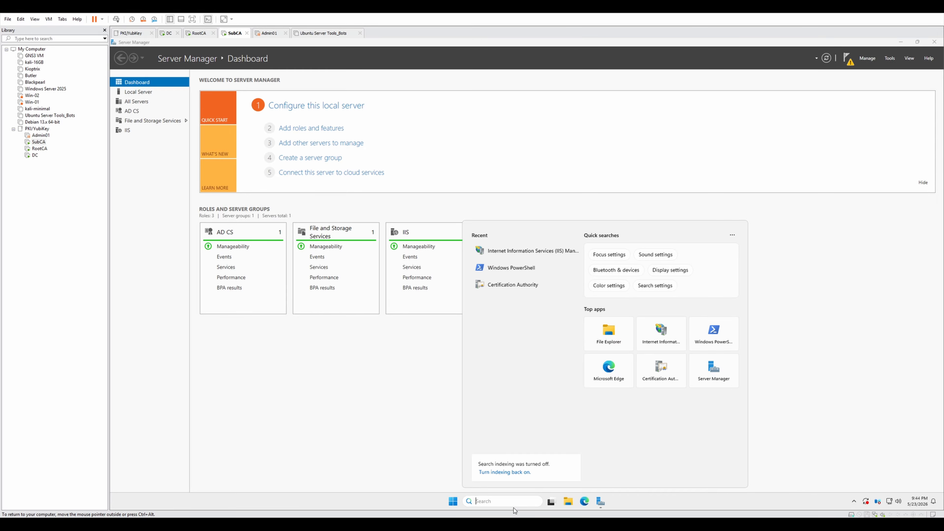
type("iis")
key("Return")
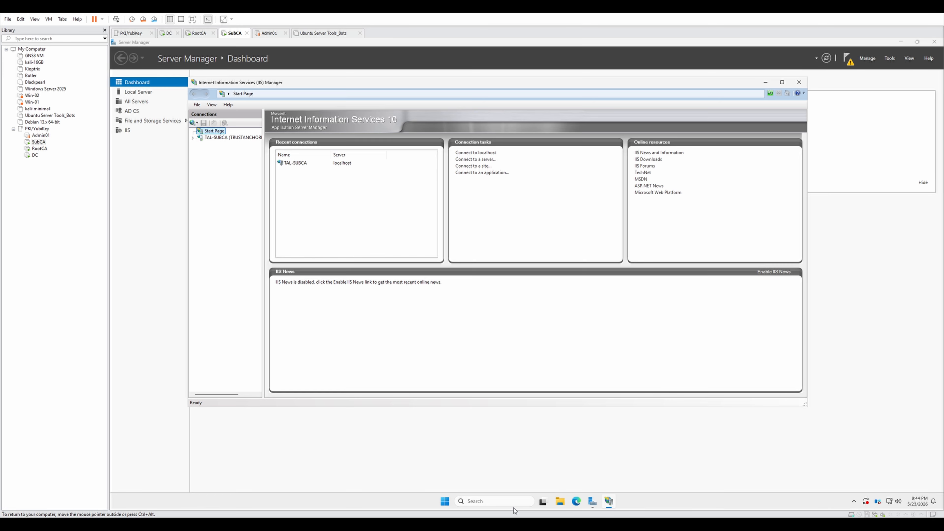
left_click(193, 138)
left_click(200, 151)
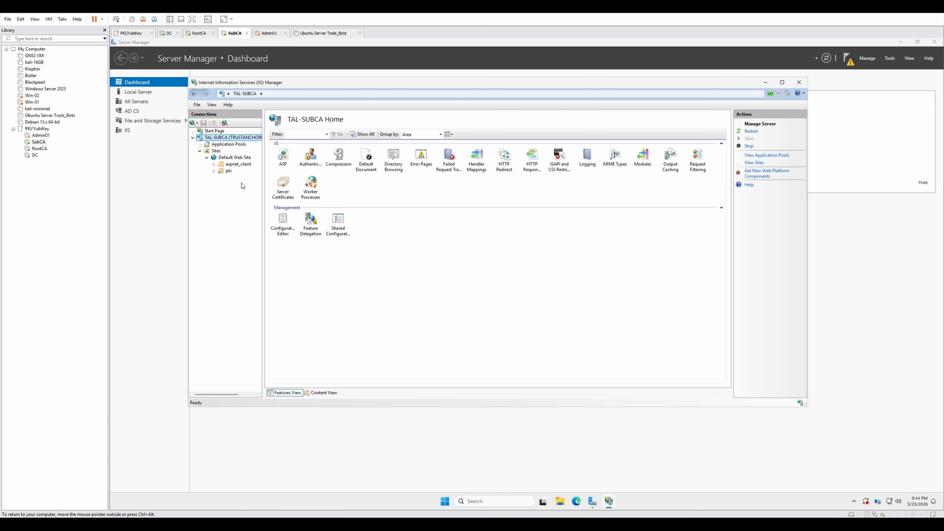
- Remove the existing pki virtual directory from Default Web Site
left_click(229, 170)
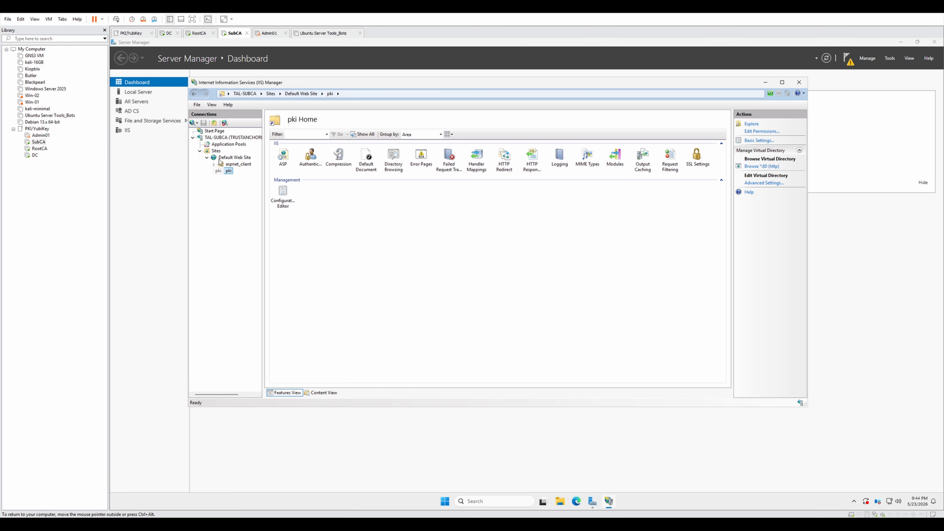
right_click(231, 159)
left_click(208, 225)
key("Delete")
left_click(520, 295)
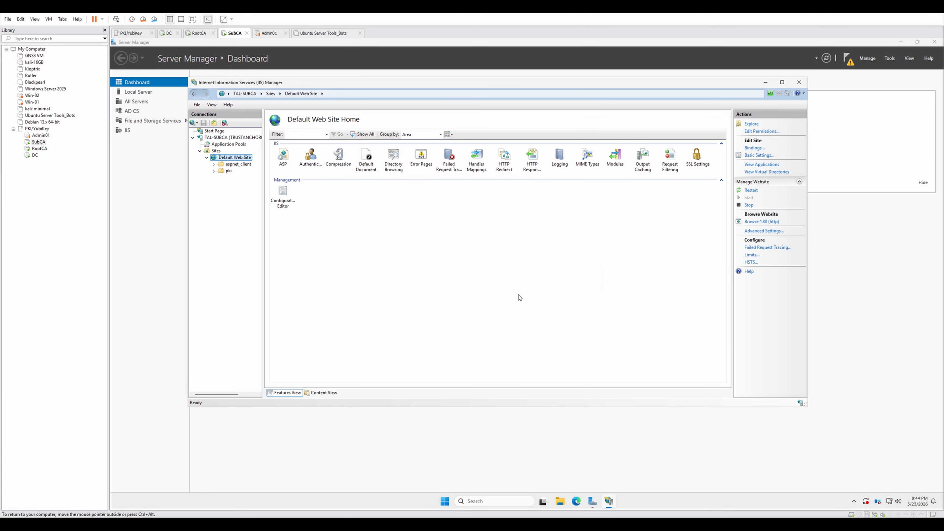
- Start a new virtual directory under Default Web Site and give it the alias pki
right_click(225, 172)
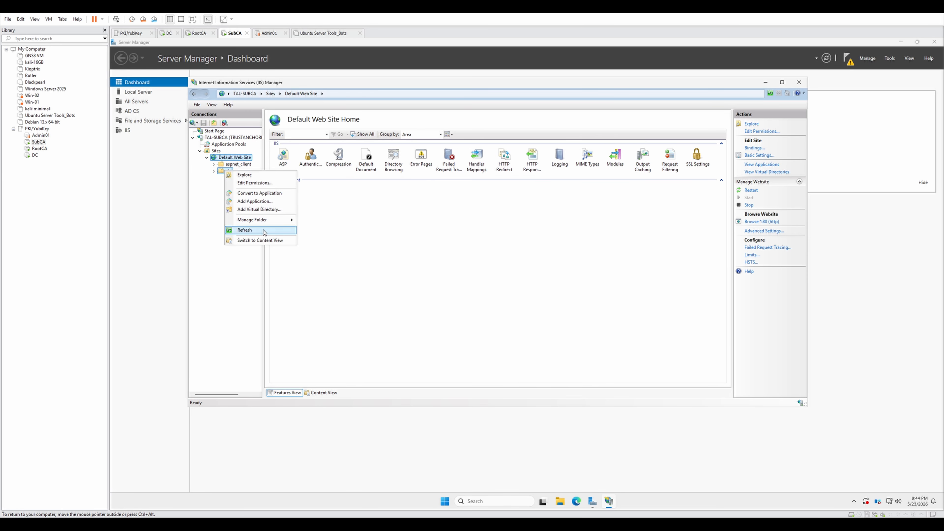
left_click(206, 220)
right_click(230, 158)
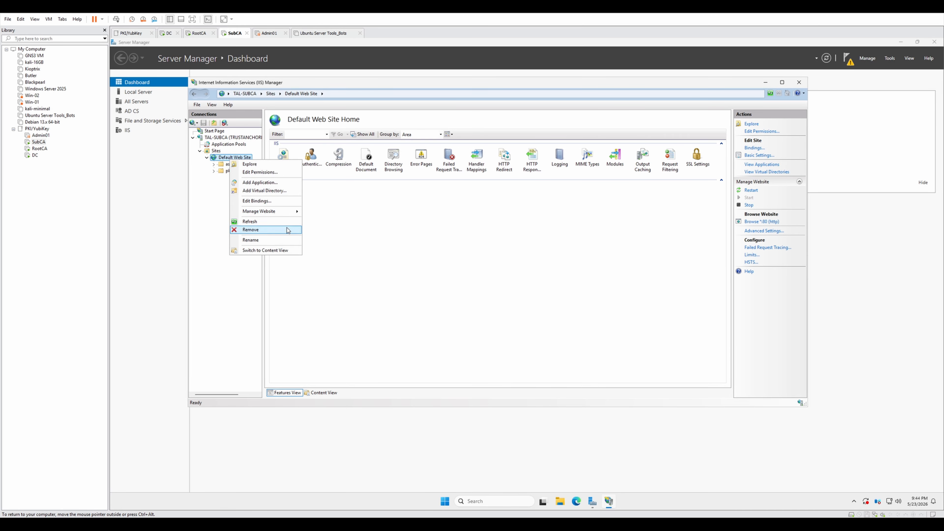
left_click(264, 190)
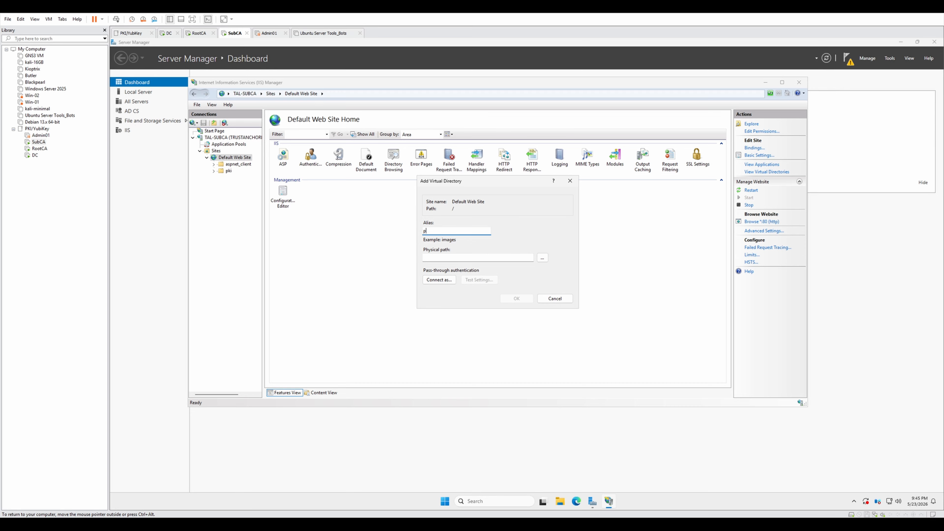
left_click(474, 258)
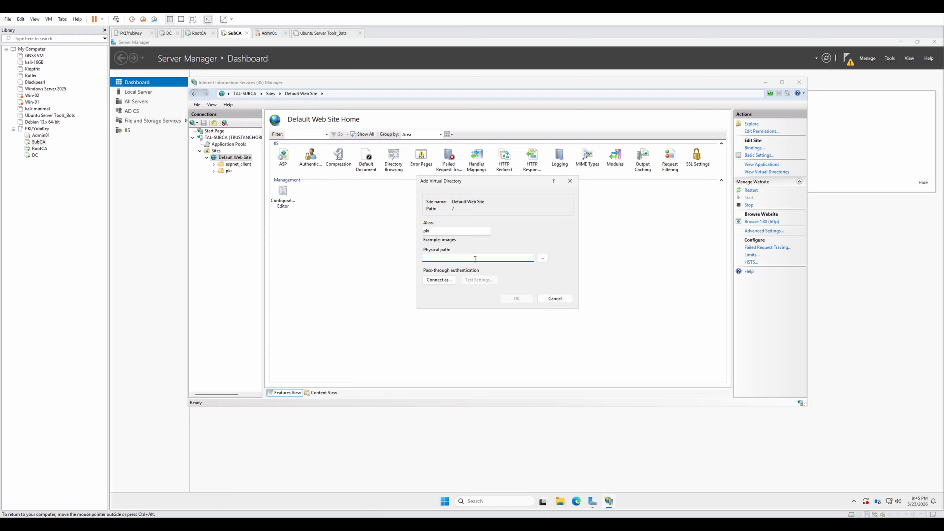
- Set the virtual directory's physical path to the existing folder C:\inetpub\wwwroot\pki and create the directory
left_click(541, 258)
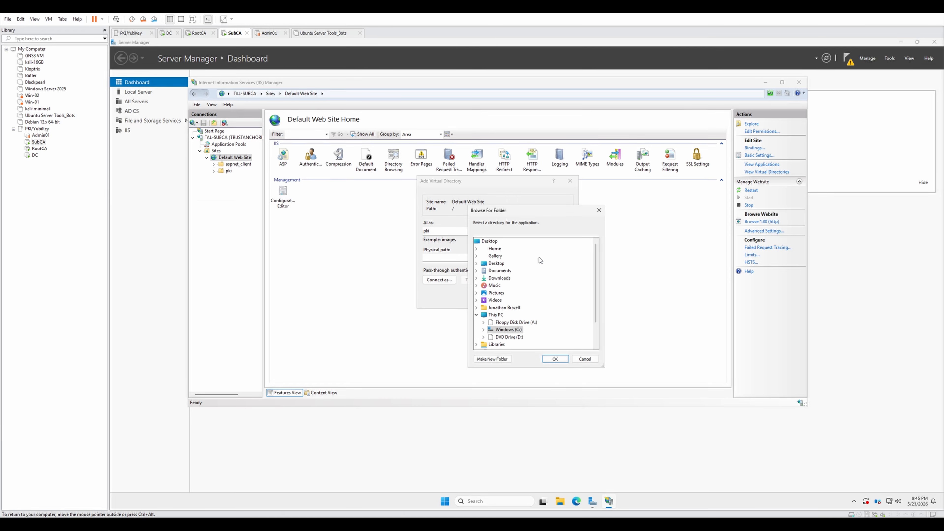
left_click(484, 301)
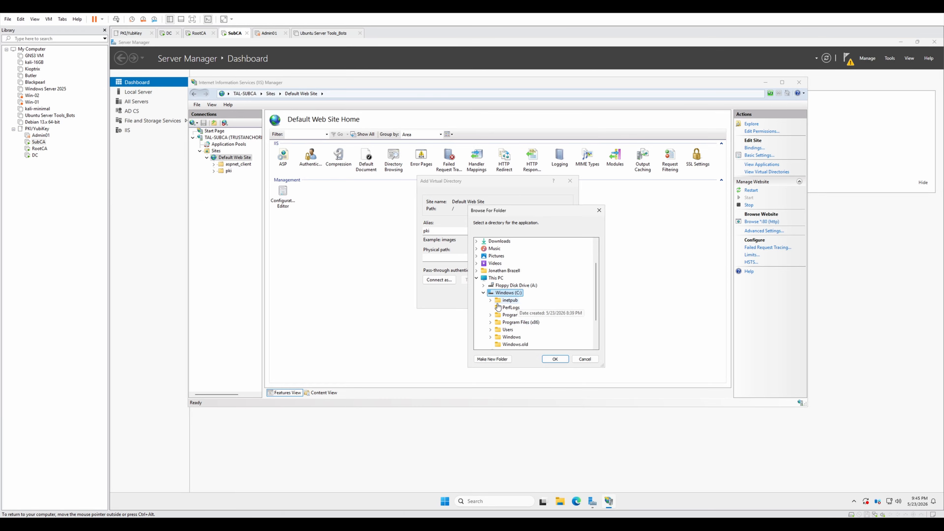
left_click(490, 300)
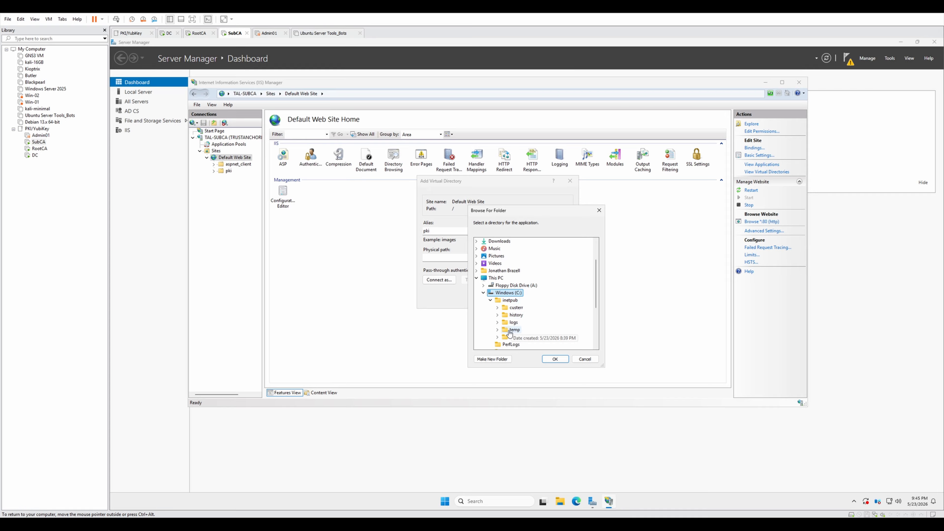
left_click(497, 337)
left_click(520, 344)
scroll(535, 330, "down", 2)
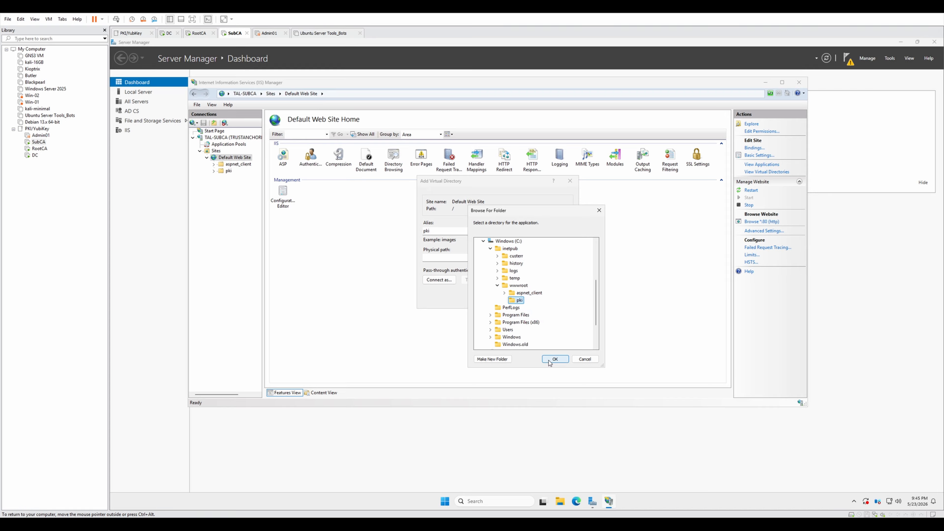
right_click(518, 302)
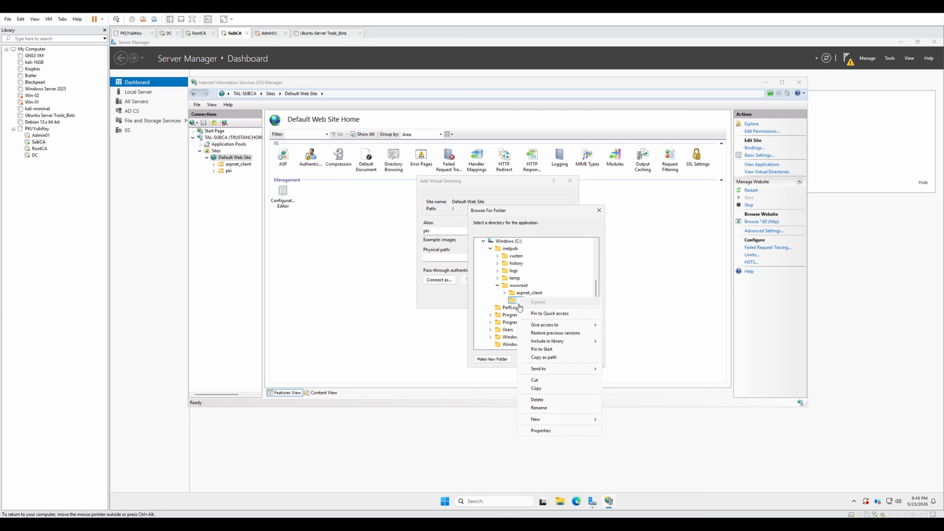
left_click(514, 358)
left_click(553, 360)
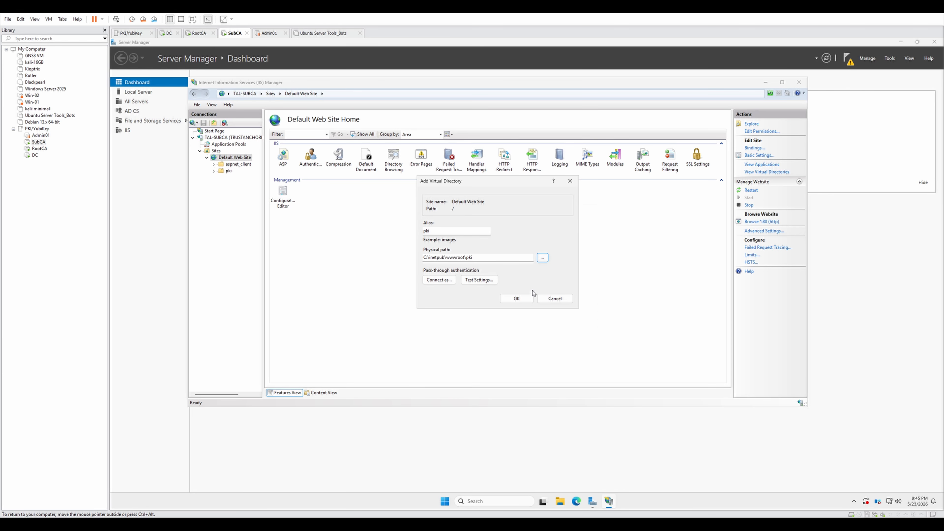
left_click(526, 299)
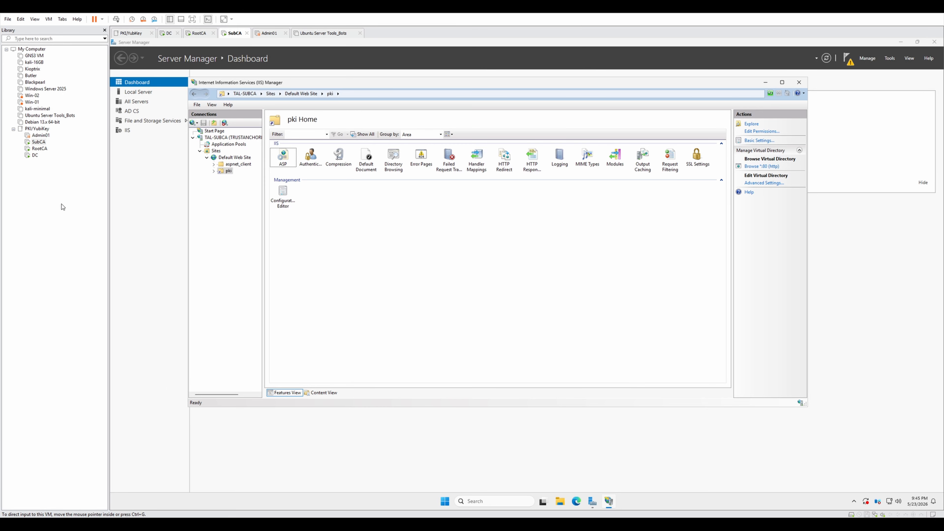
- Switch to the RootCA machine and examine the TAL-ROOTCA-CA-1 revocation list in the CertEnroll folder, including its revoked entries
left_click(39, 149)
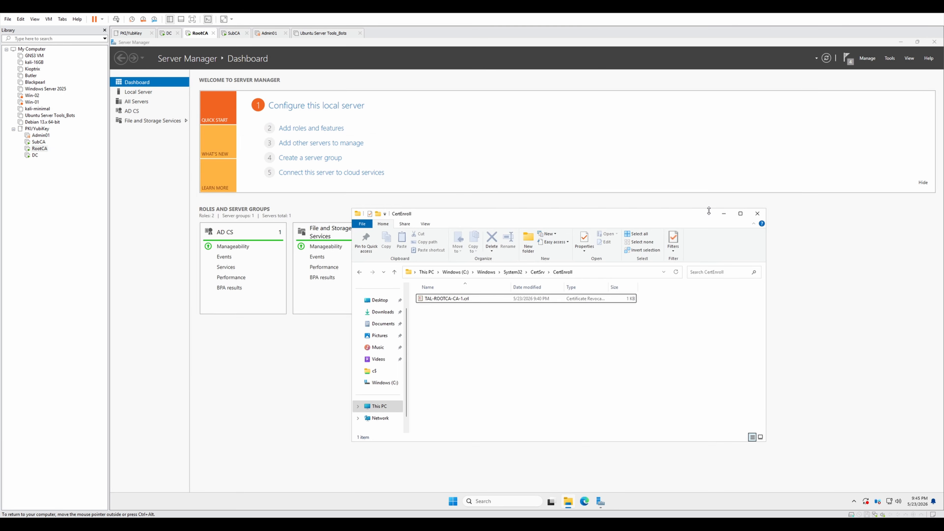
left_click(473, 298)
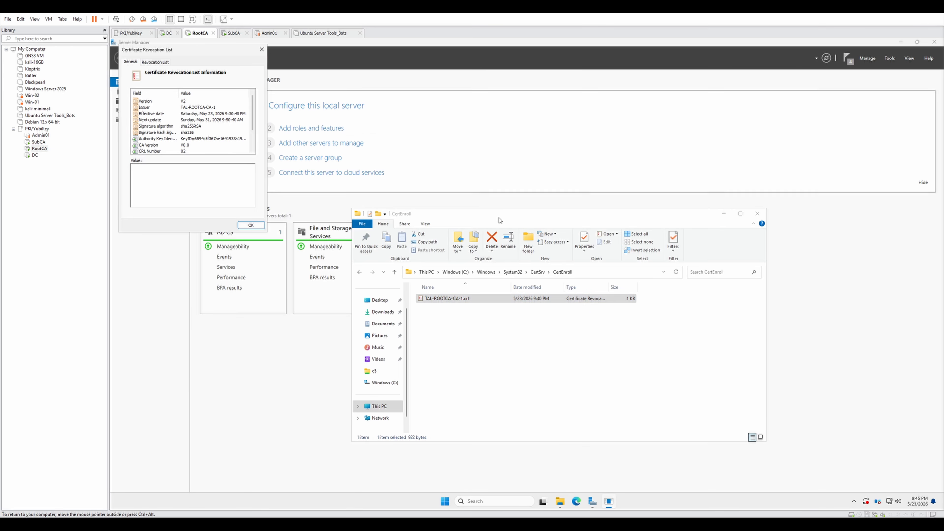
left_click(163, 63)
left_click(261, 50)
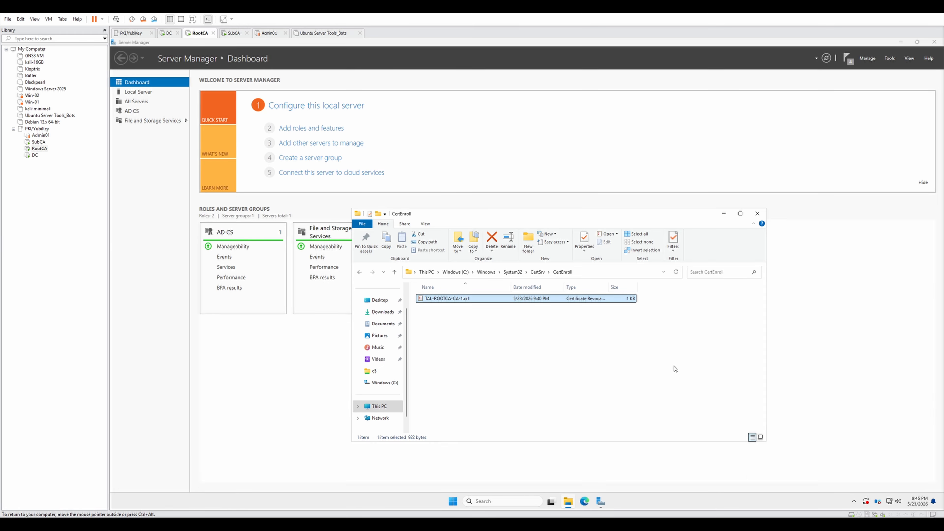
- Open Certification Authority and review the HTTP CRL distribution point among the extensions in TAL-ROOTCA-CA-1's properties
key("super")
type("cert")
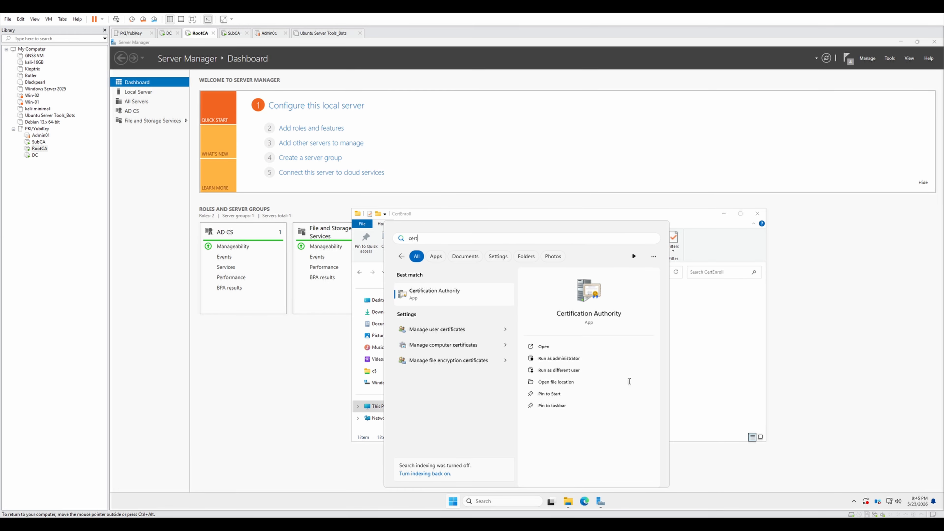
key("Return")
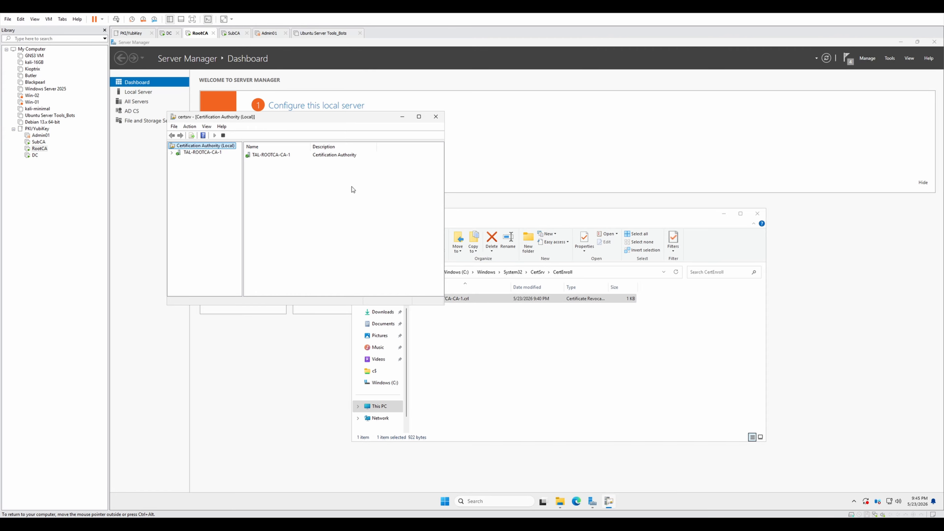
left_click(211, 153)
right_click(211, 154)
left_click(220, 182)
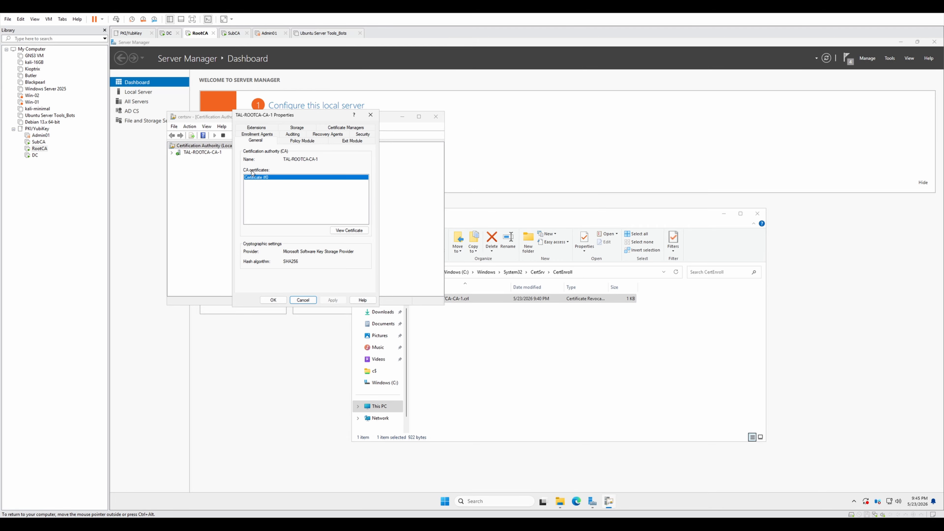
left_click(265, 129)
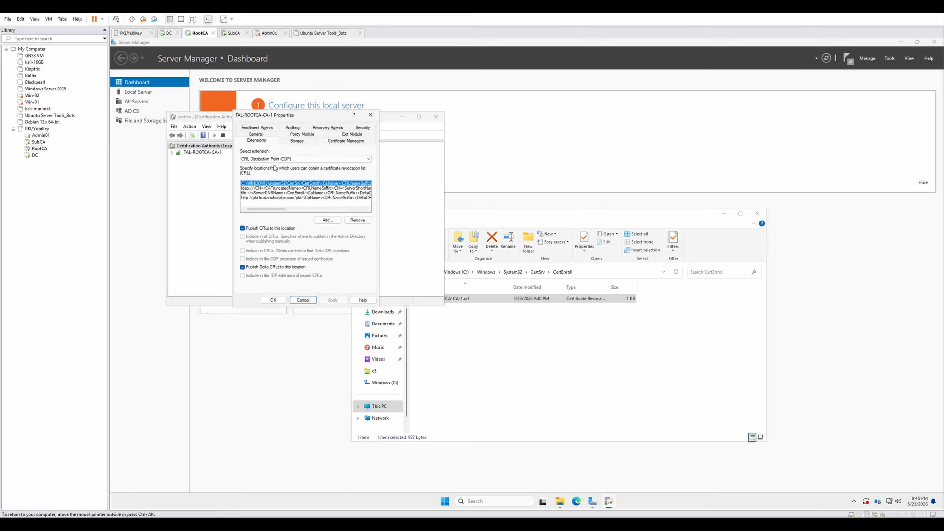
left_click(285, 198)
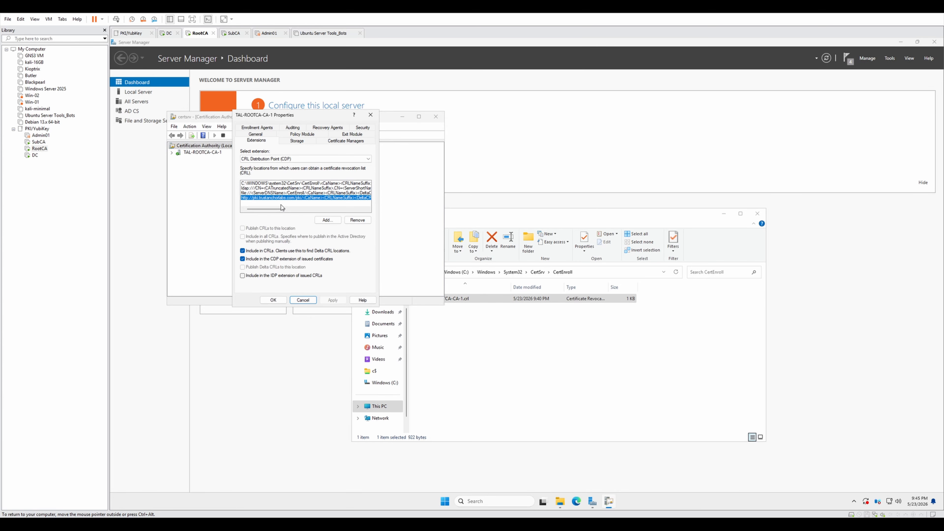
- Switch to the SubCA machine and open C:\inetpub\wwwroot\pki in File Explorer
left_click(39, 142)
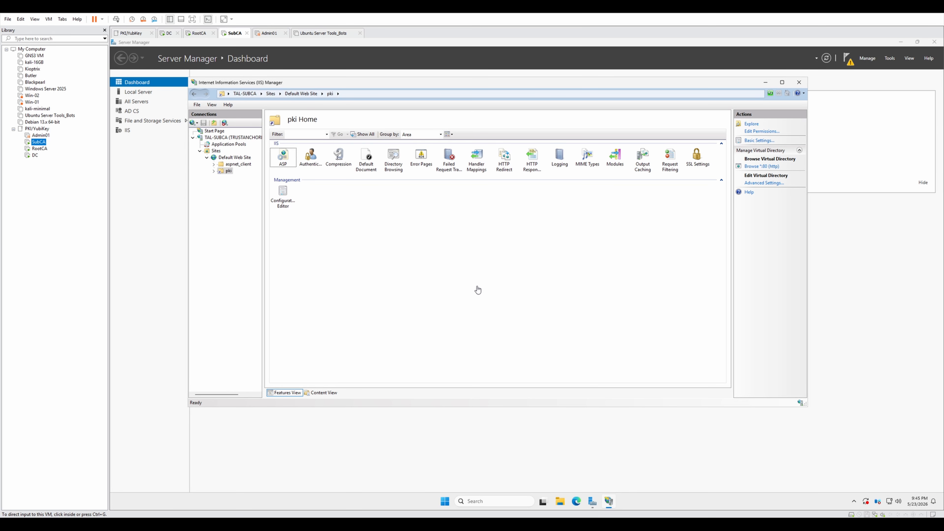
left_click(369, 260)
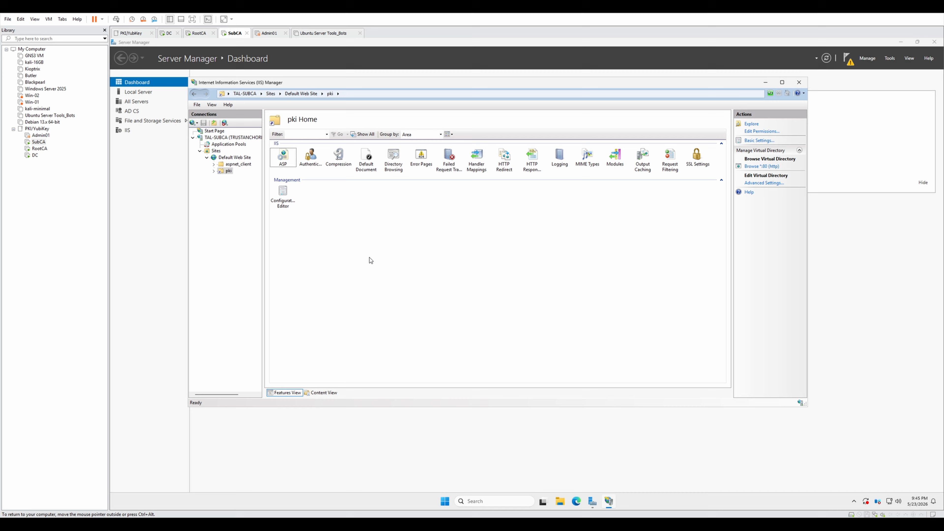
left_click(234, 176)
left_click(552, 503)
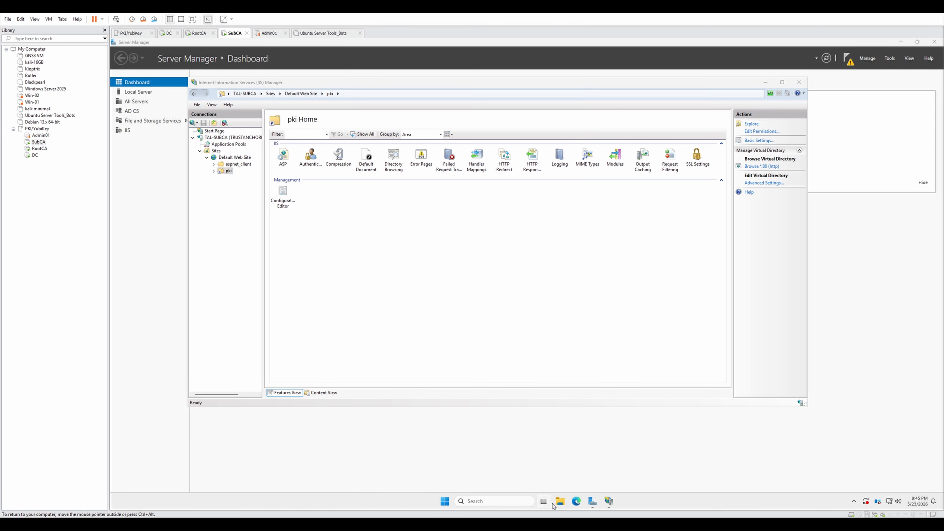
left_click(562, 502)
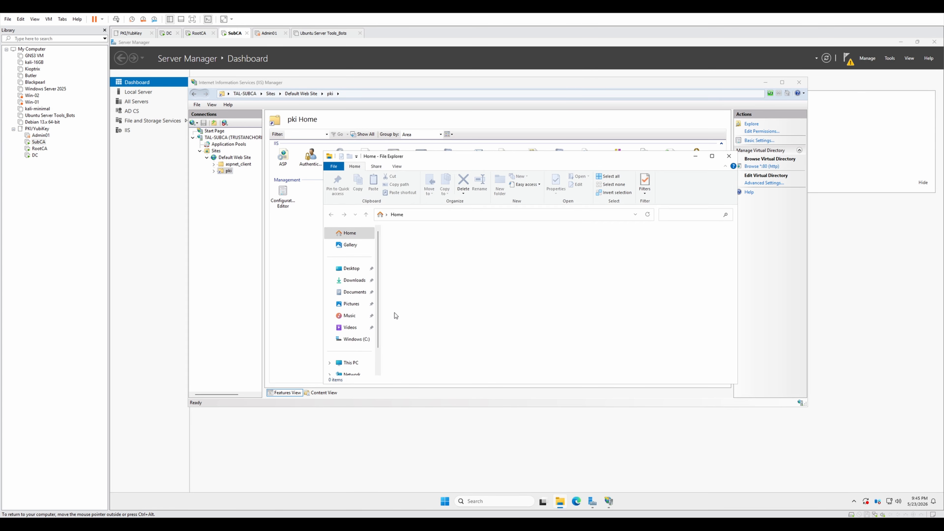
left_click(353, 339)
double_click(428, 241)
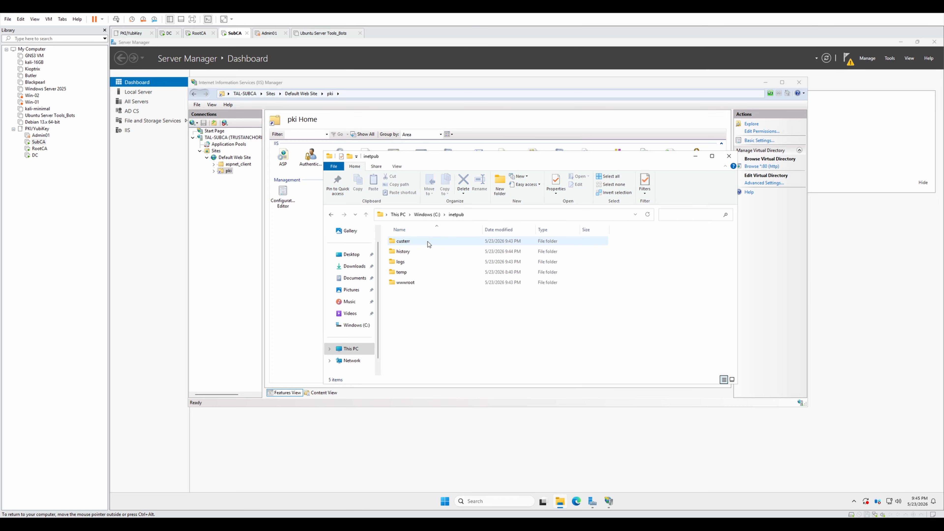
double_click(409, 283)
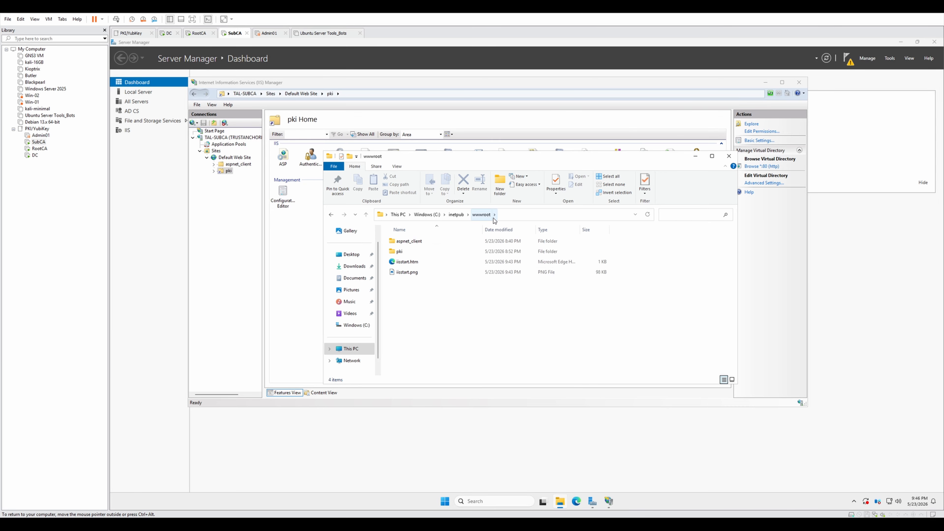
double_click(422, 251)
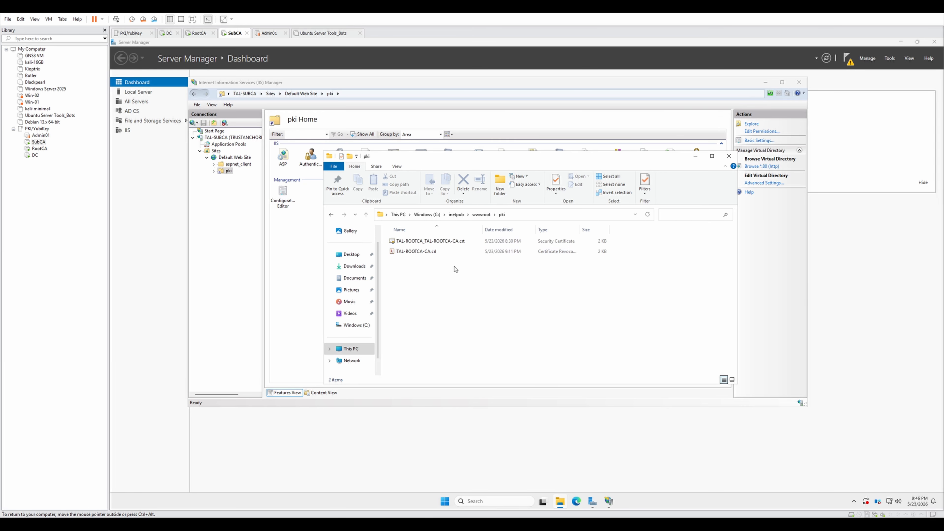
- Delete the old root certificate TAL-ROOTCA_TAL-ROOTCA-CA.crt and revocation list TAL-ROOTCA-CA.crl from the pki folder
left_click_drag(445, 286, 434, 239)
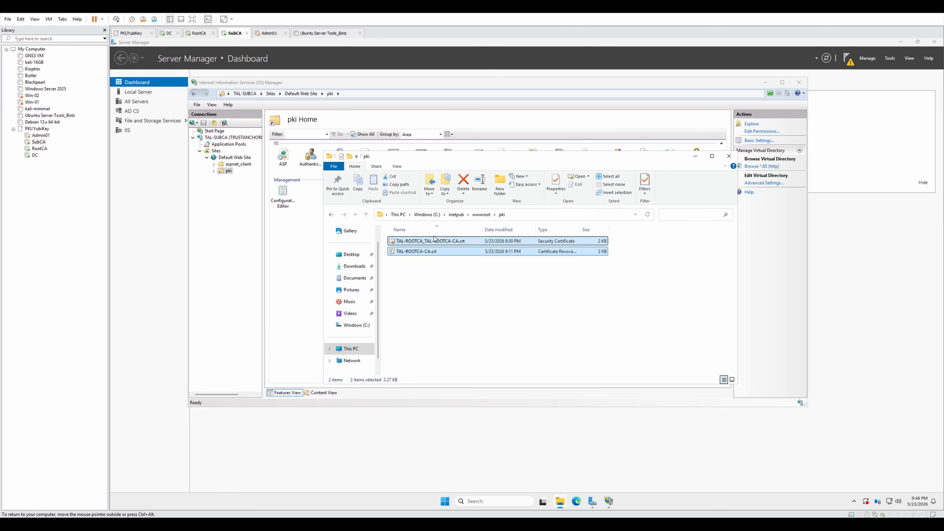
key("Delete")
left_click(288, 238)
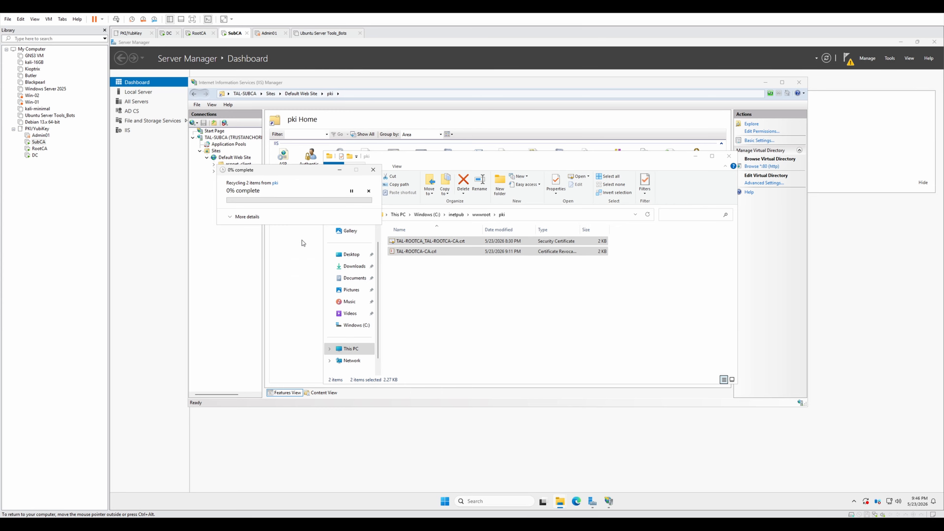
left_click(280, 233)
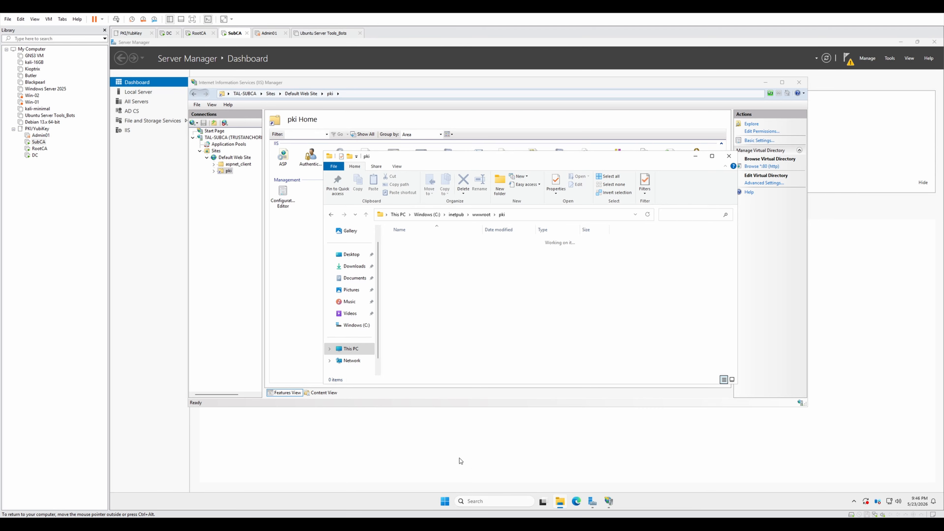
- Return to the RootCA machine and close the TAL-ROOTCA-CA-1 properties dialog without making changes
left_click(39, 148)
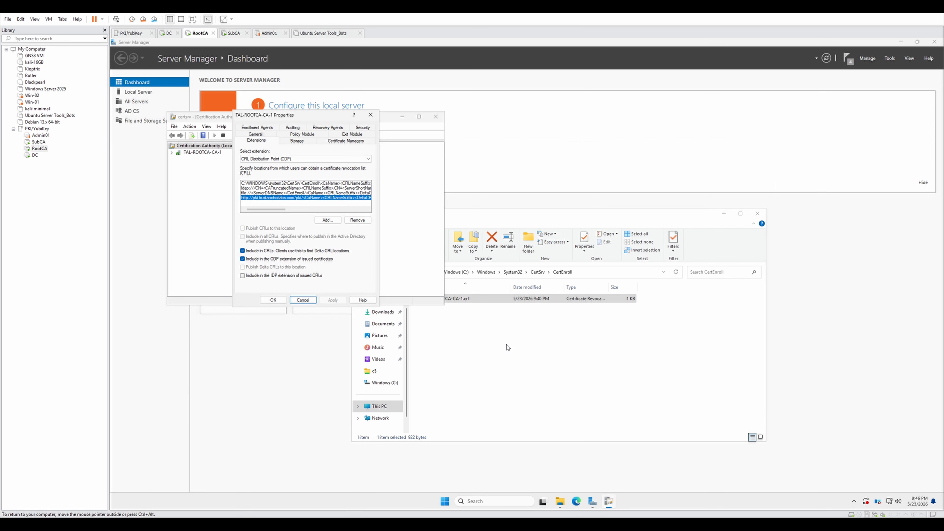
left_click(456, 319)
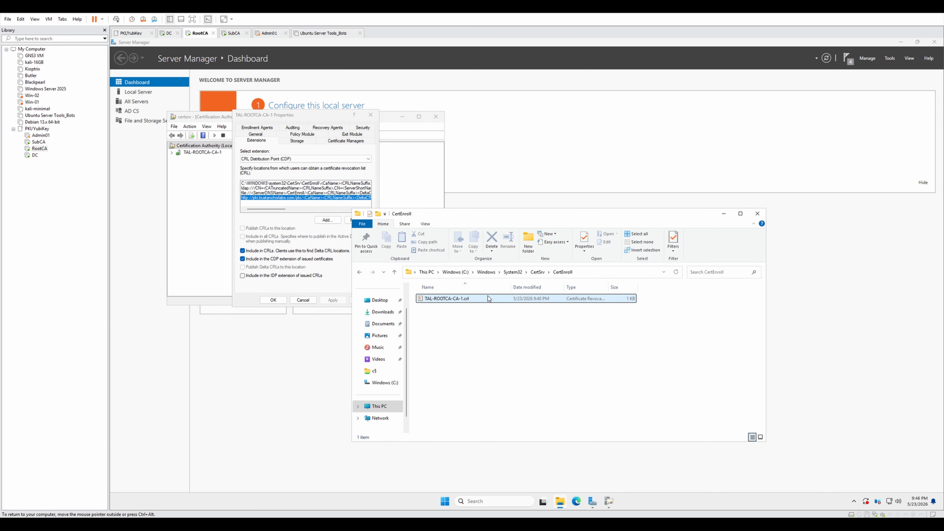
left_click(370, 116)
- Expand TAL-ROOTCA-CA-1 and publish its certificate revocation list from Revoked Certificates
right_click(206, 152)
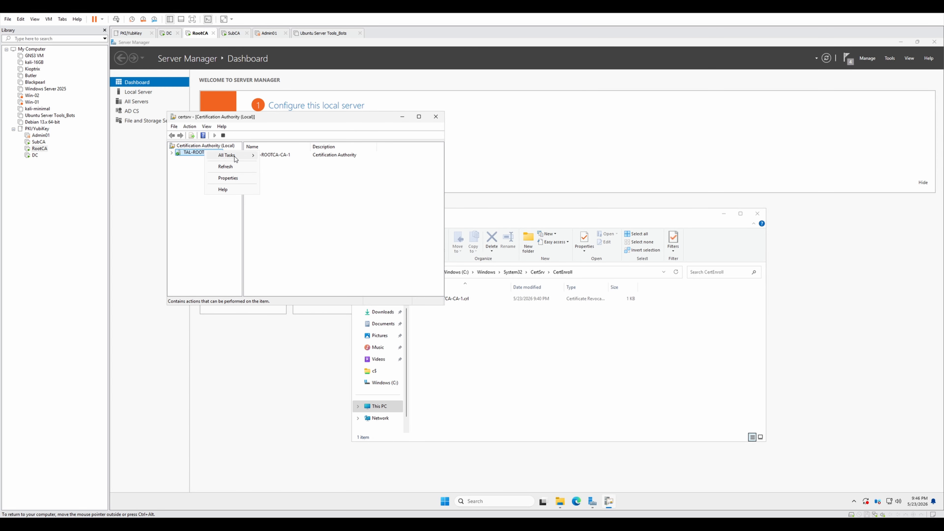
mouse_move(234, 157)
left_click(260, 268)
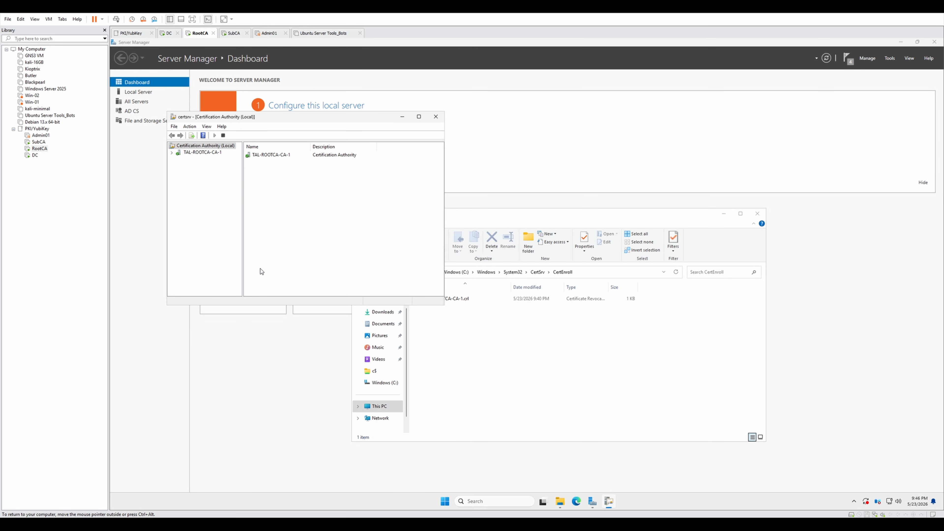
left_click(171, 153)
right_click(206, 159)
mouse_move(251, 164)
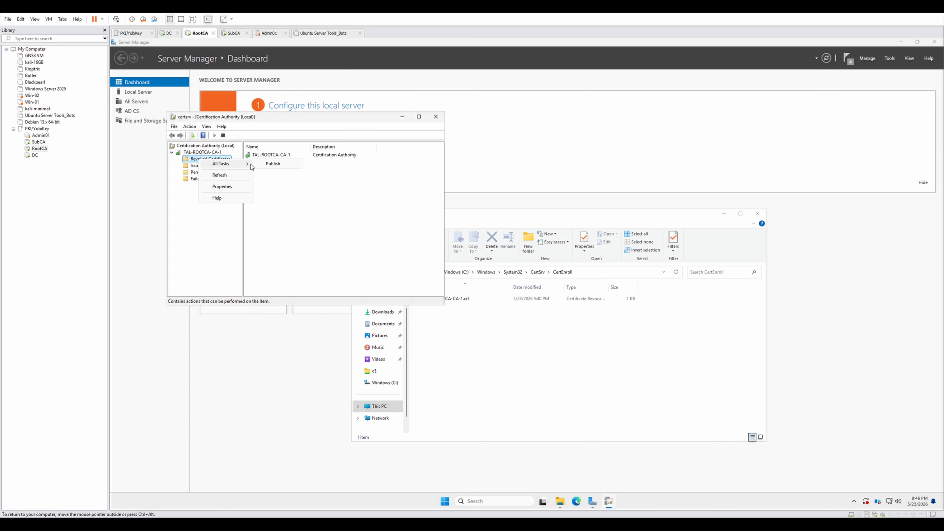
left_click(289, 163)
key("Return")
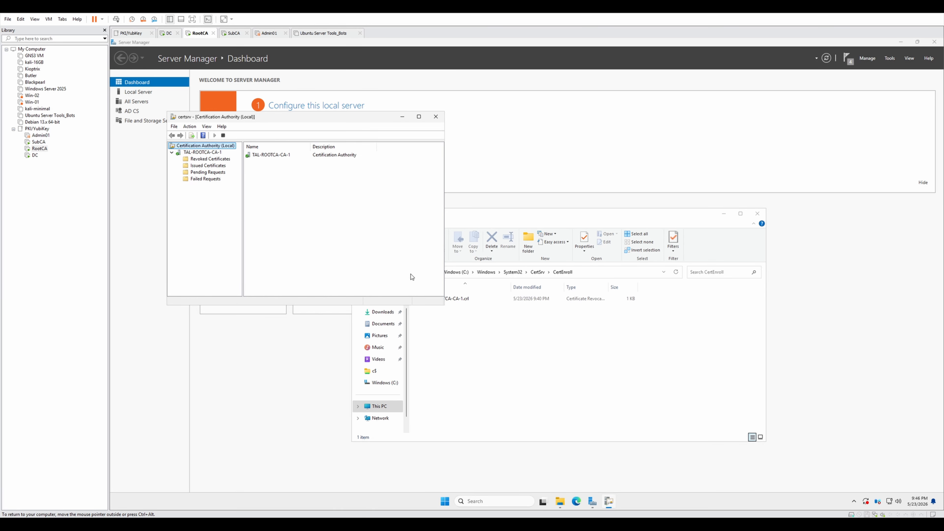
- Copy the revocation list file TAL-ROOTCA-CA-1.crl from the CertEnroll folder
left_click(588, 344)
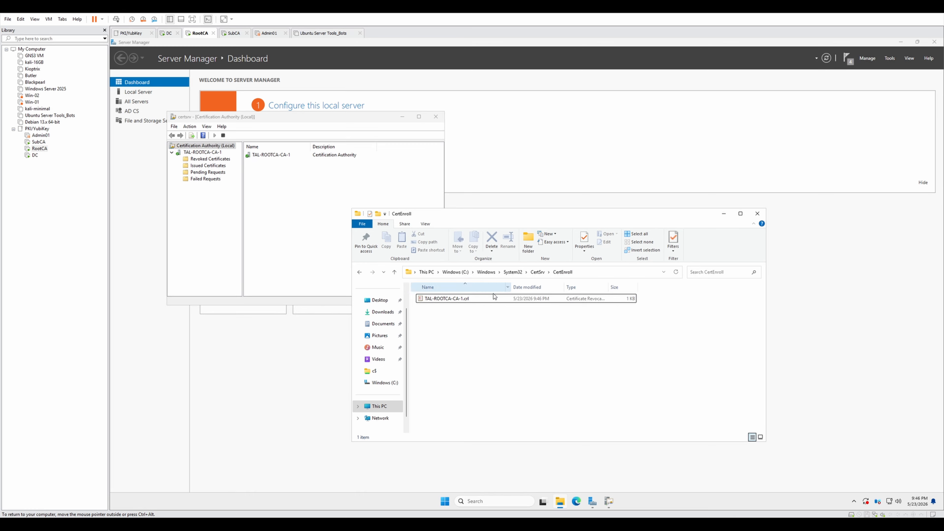
right_click(454, 299)
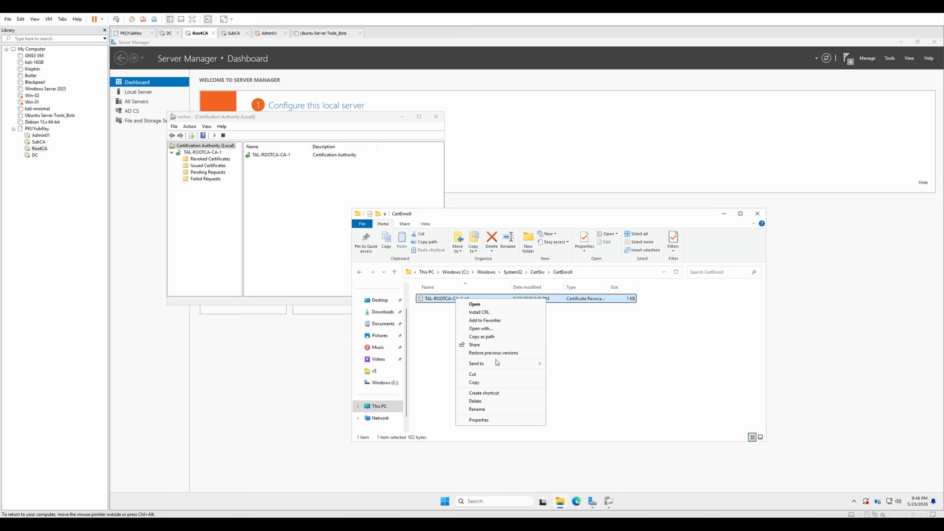
left_click(487, 381)
- Go to the SubCA's network folder \\10.0.10.100\c$\inetpub\wwwroot\pki in File Explorer
left_click(585, 273)
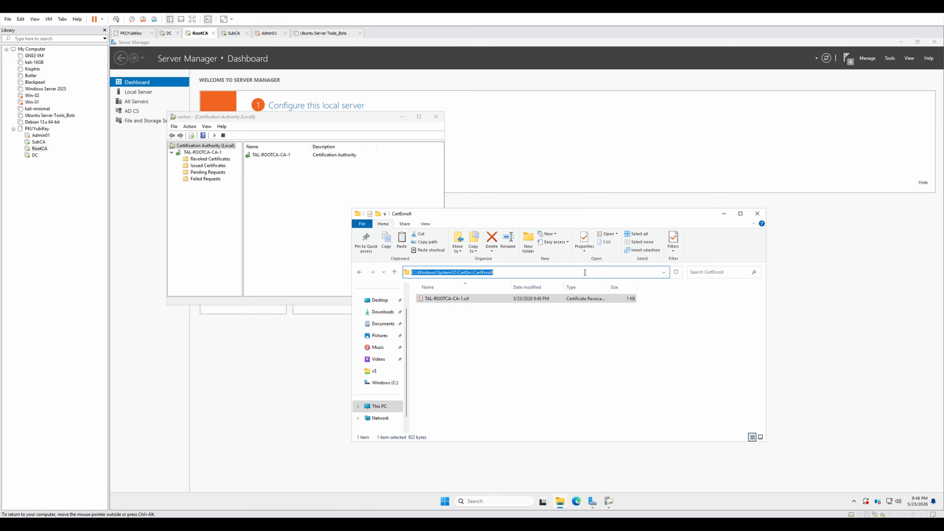
type("\\\\")
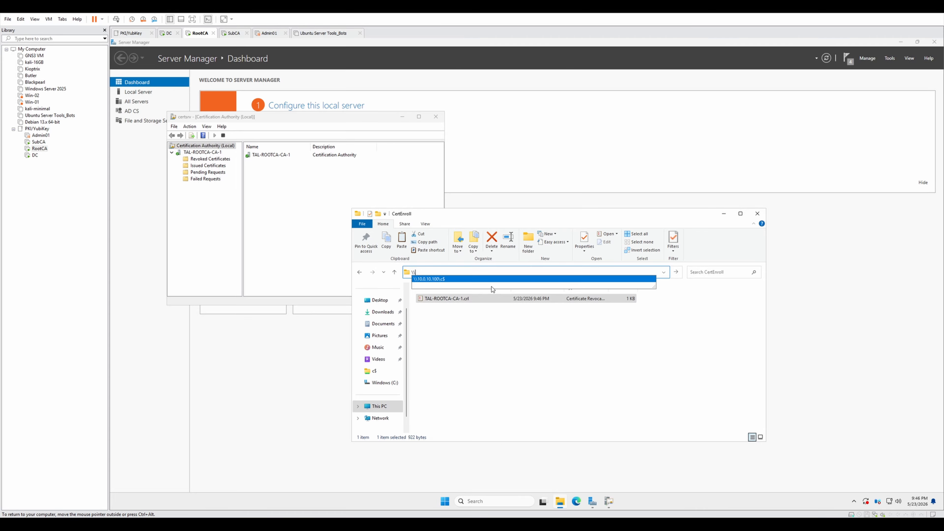
left_click(481, 281)
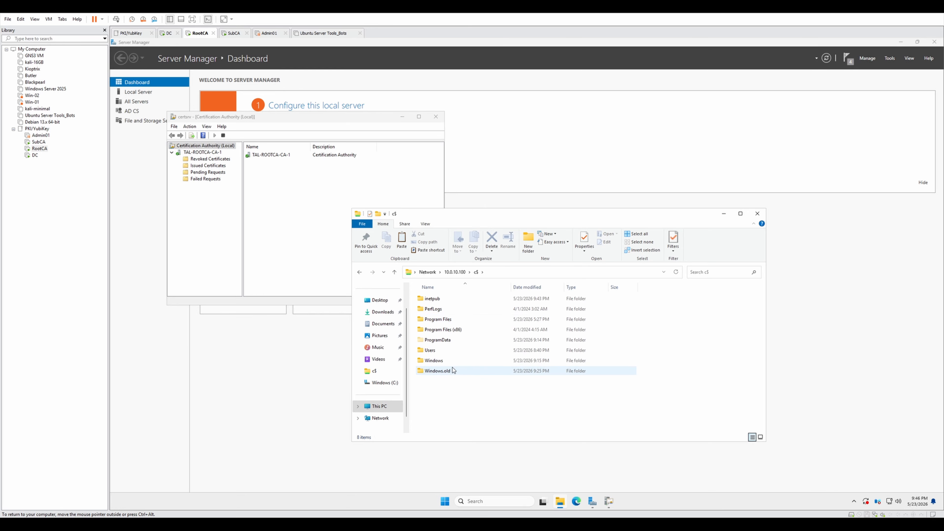
double_click(439, 301)
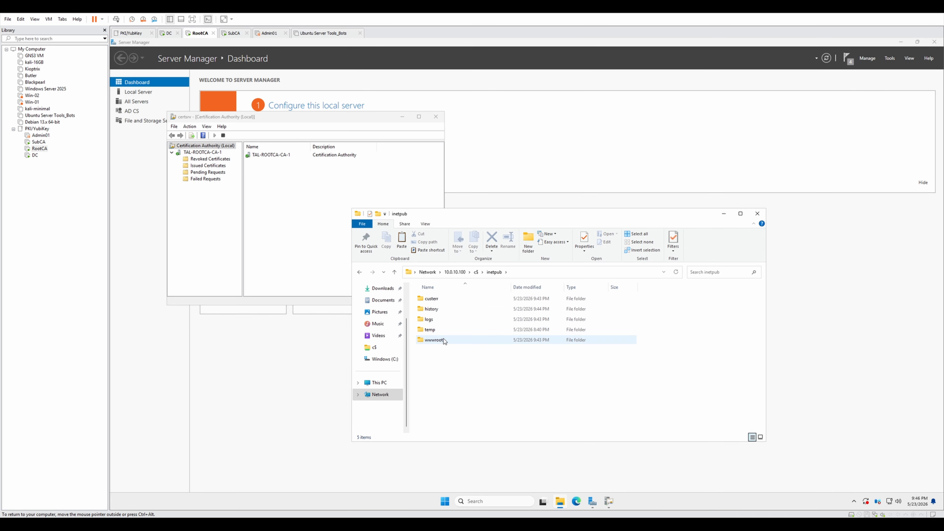
double_click(450, 343)
double_click(439, 309)
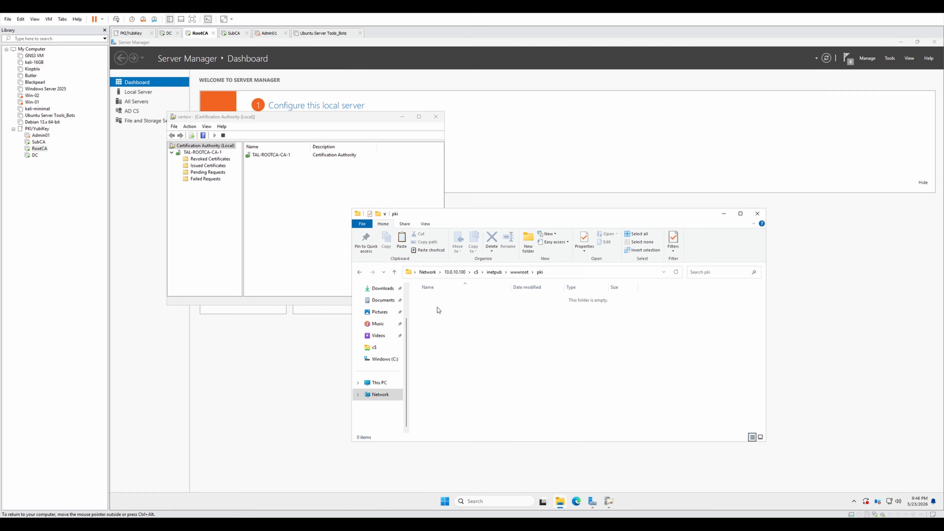
- Paste the copied revocation list TAL-ROOTCA-CA-1.crl into the SubCA's pki folder
right_click(499, 328)
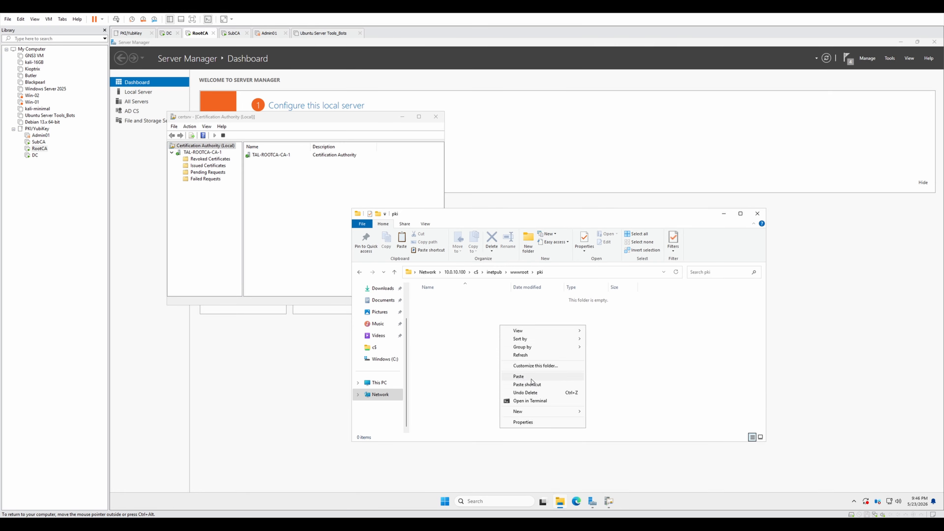
left_click(512, 378)
left_click(548, 345)
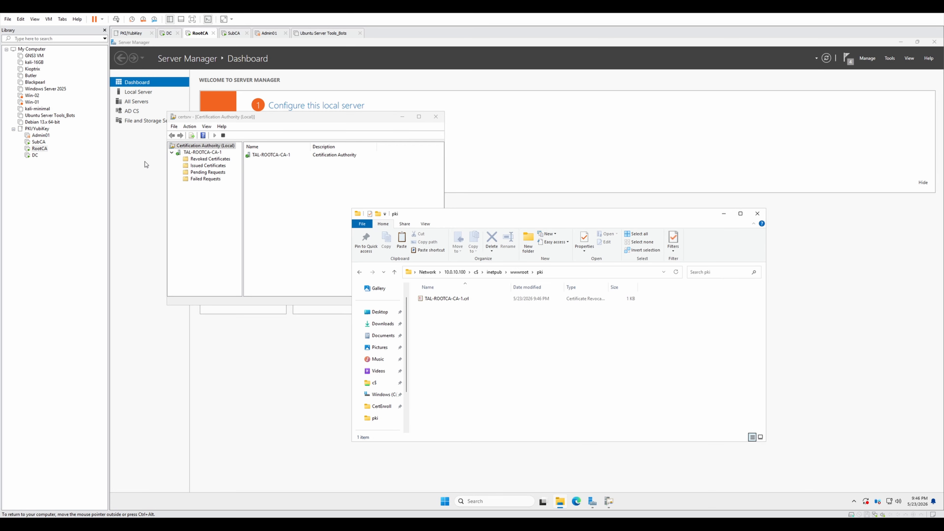
- Switch to the SubCA machine and run ipconfig /flushdns in Windows PowerShell as administrator
left_click(37, 142)
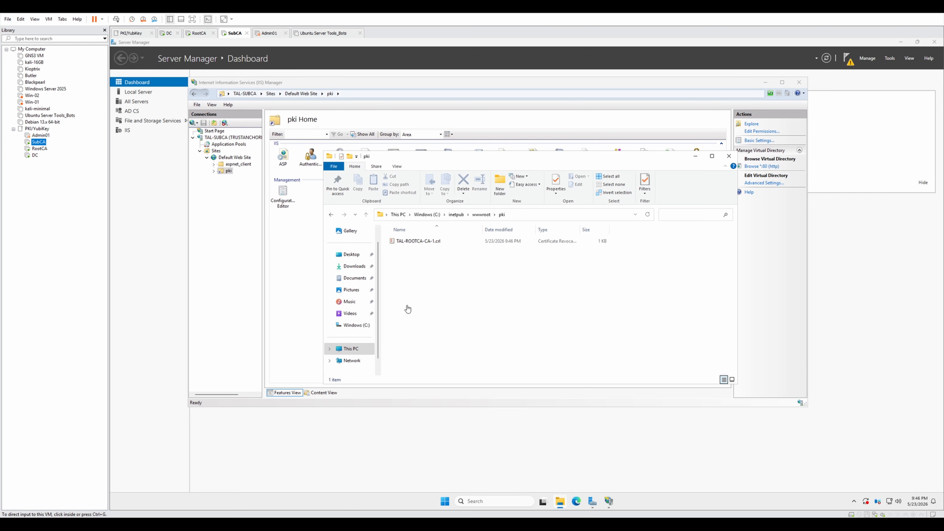
left_click(499, 507)
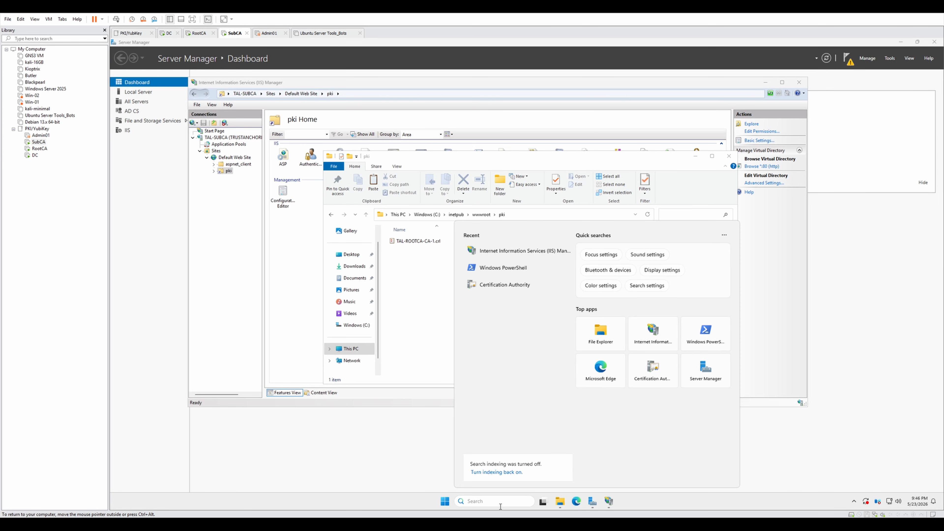
type("power")
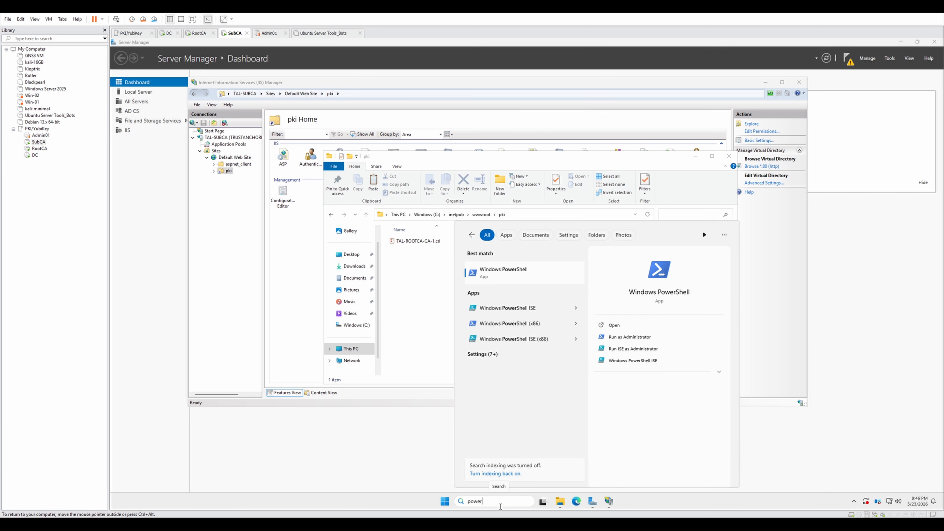
key("ctrl+shift+Return")
key("Left")
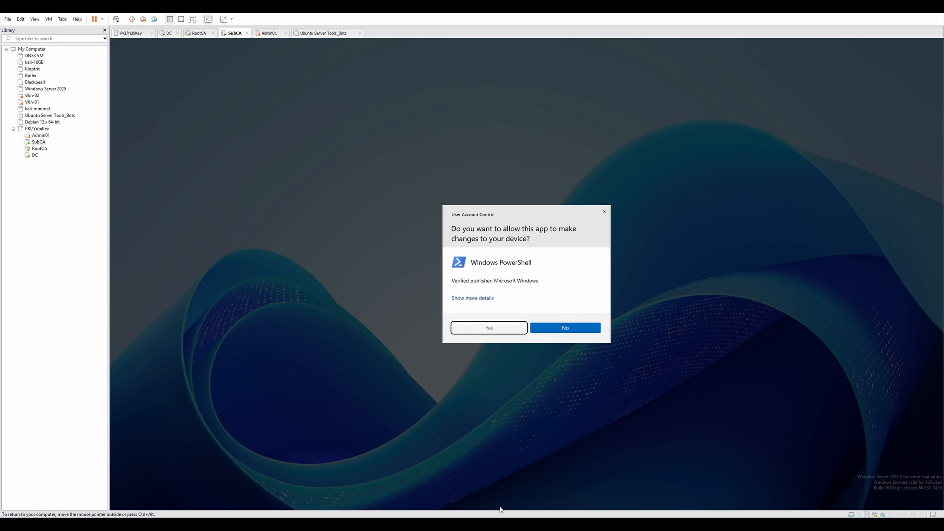
key("Return")
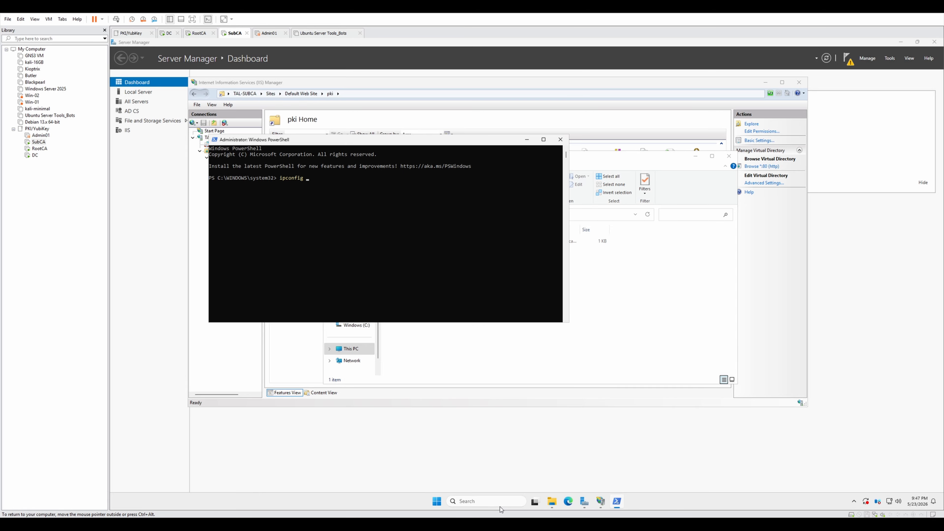
key("Return")
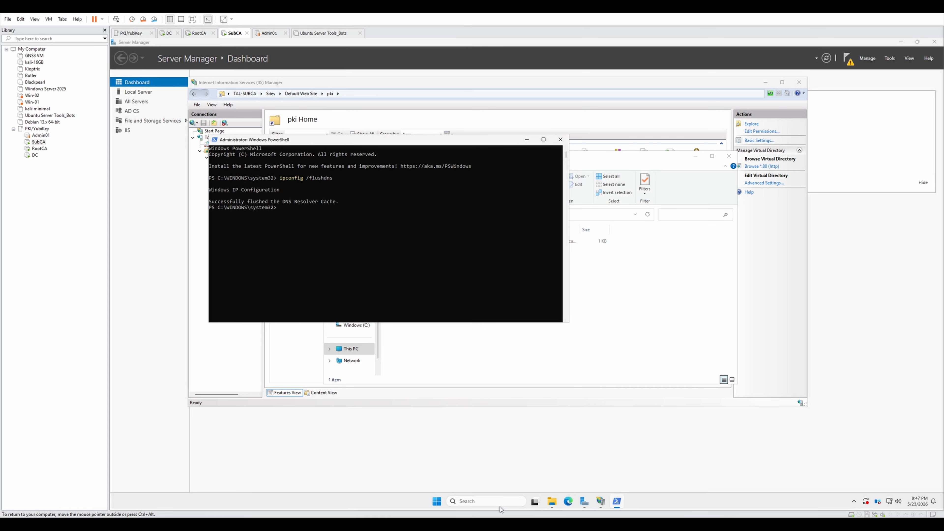
left_click(568, 502)
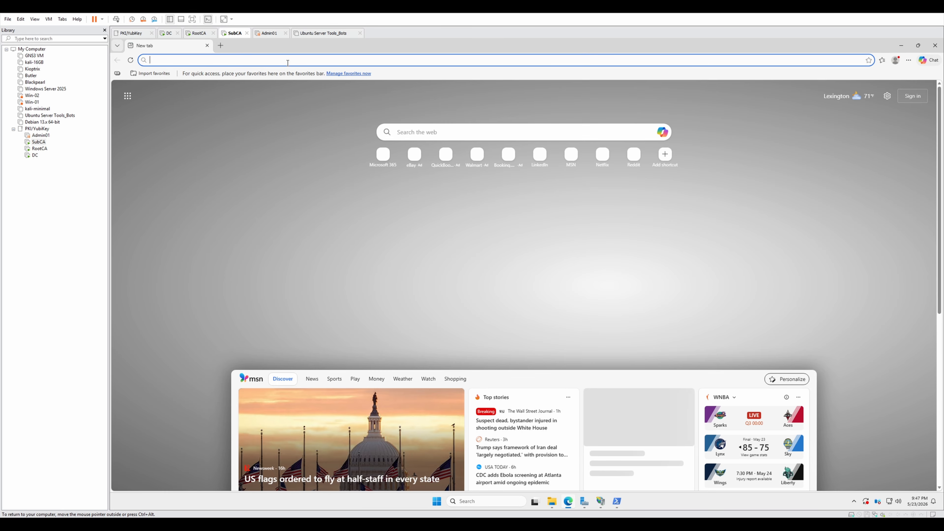
left_click(287, 61)
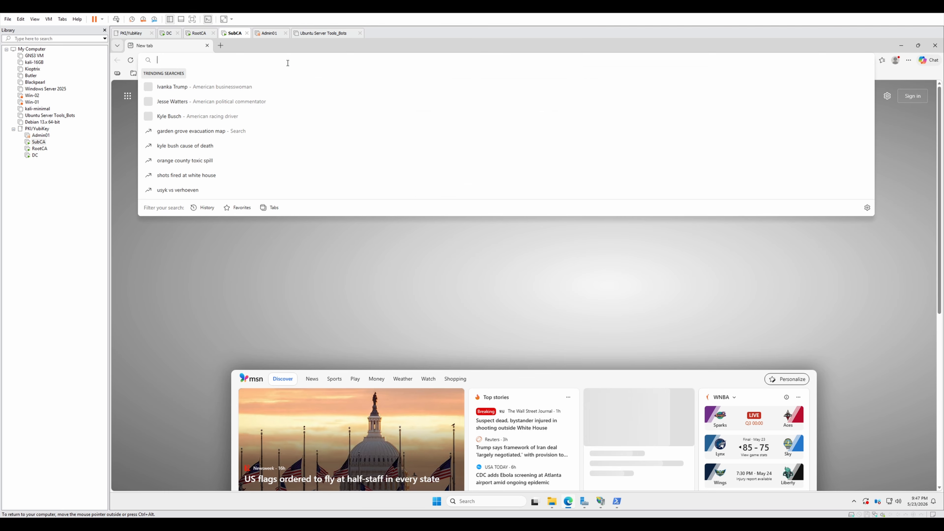
type("http:/")
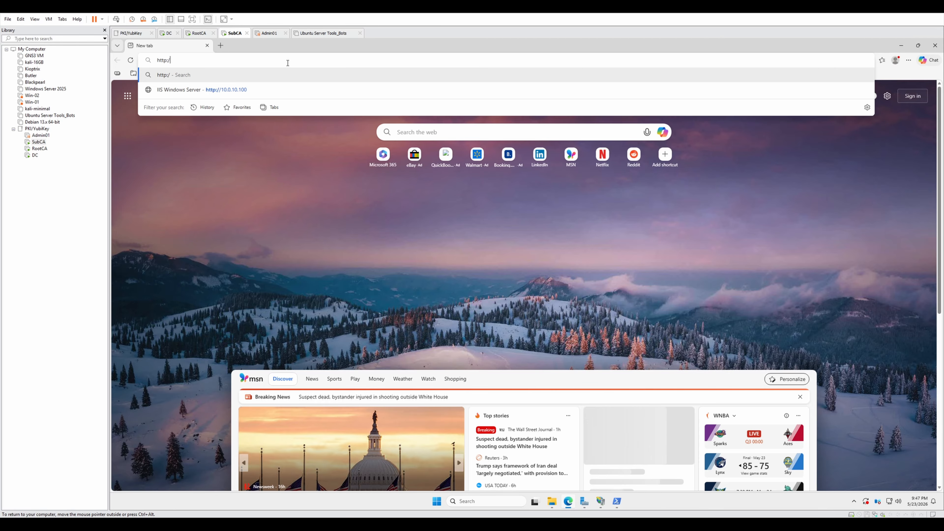
type("/pki.tr")
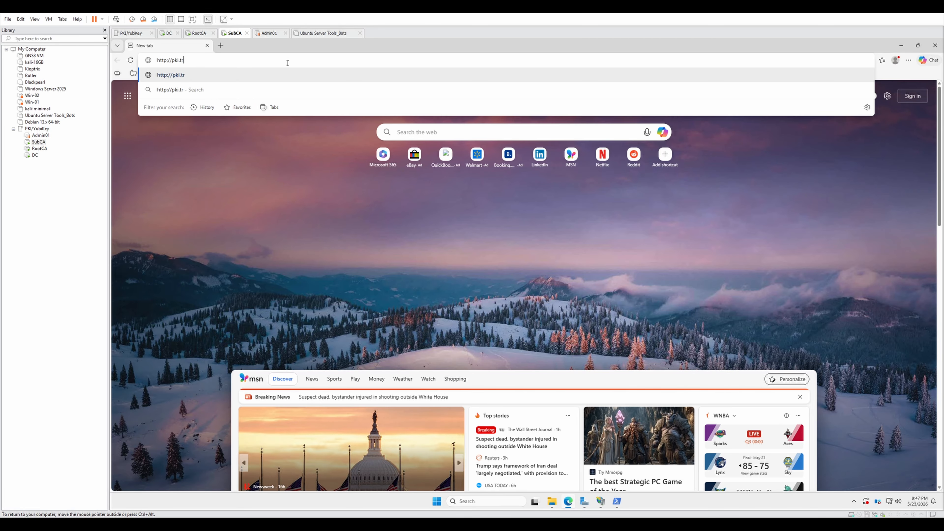
type("ustan")
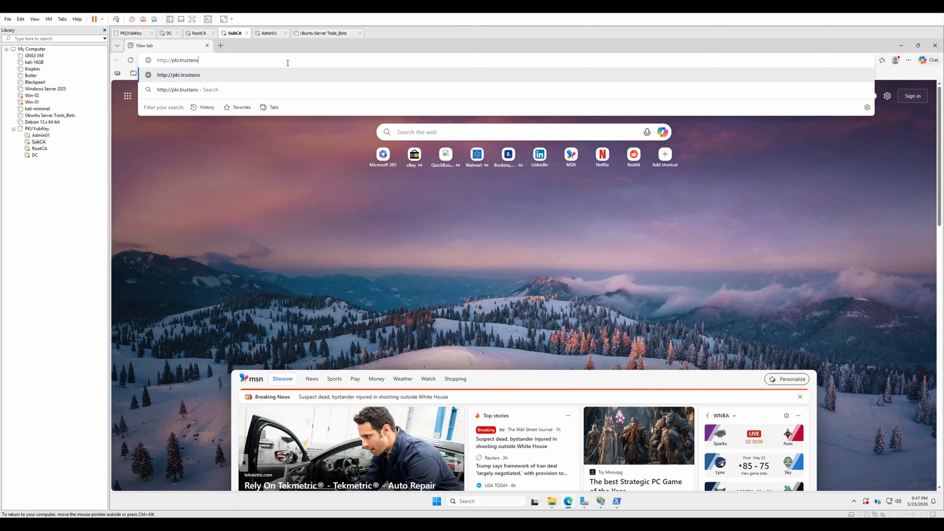
type("chor.com/pki/")
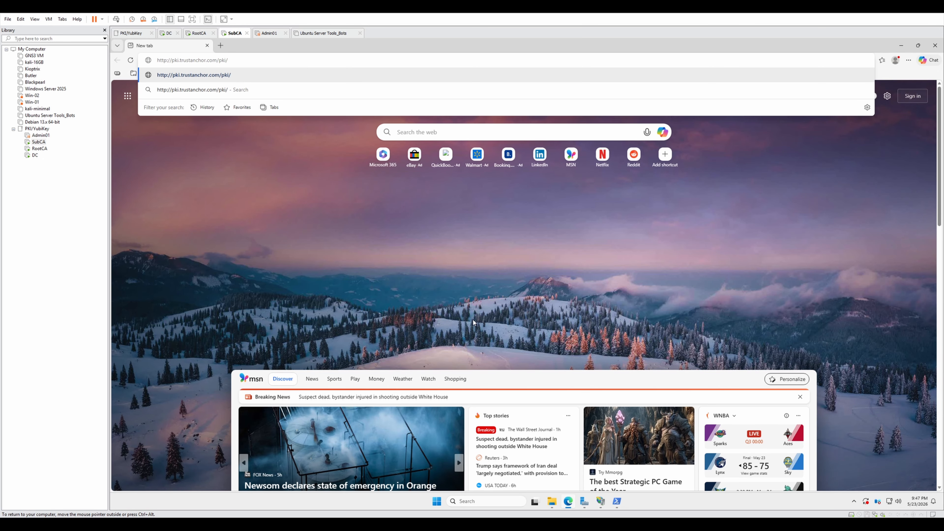
- Open TAL-ROOTCA-CA-1.crl from the local pki folder to view its revocation list information, and close it
key("alt+Tab")
left_click(427, 241)
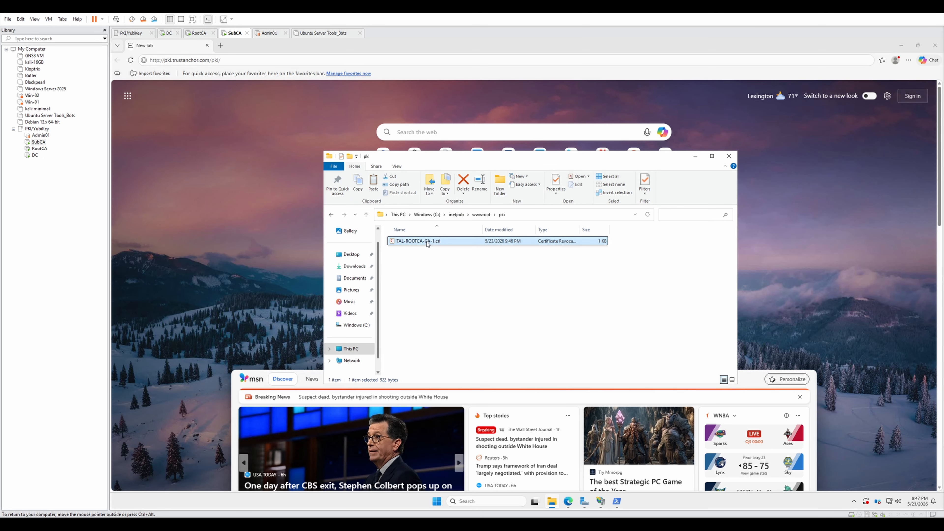
double_click(437, 241)
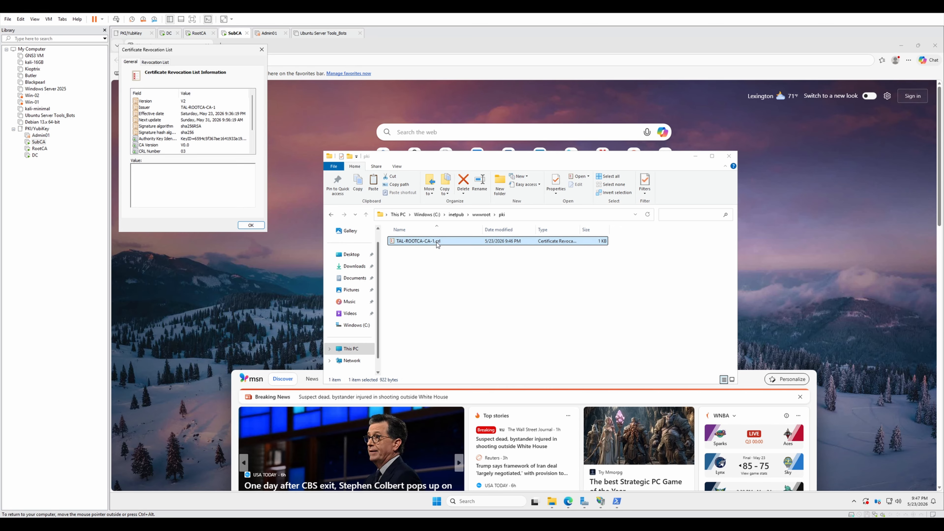
left_click(251, 224)
right_click(425, 241)
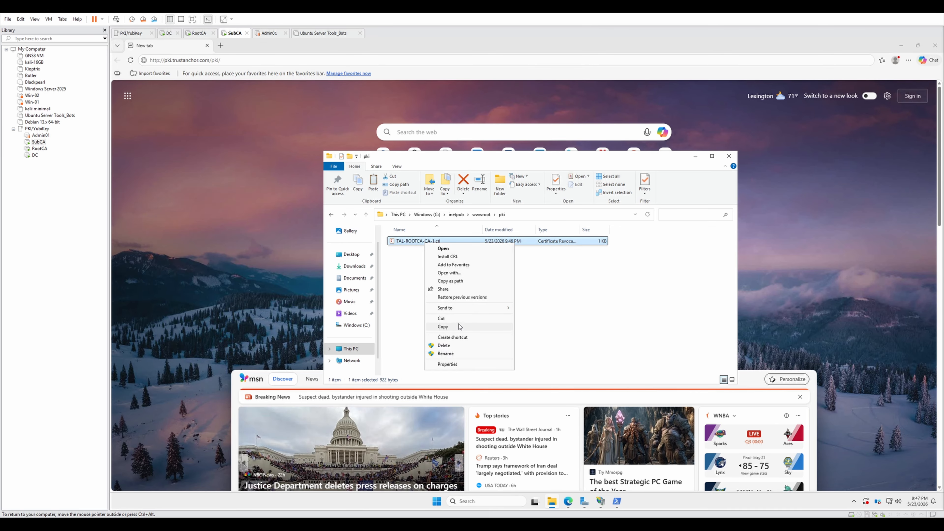
left_click(461, 353)
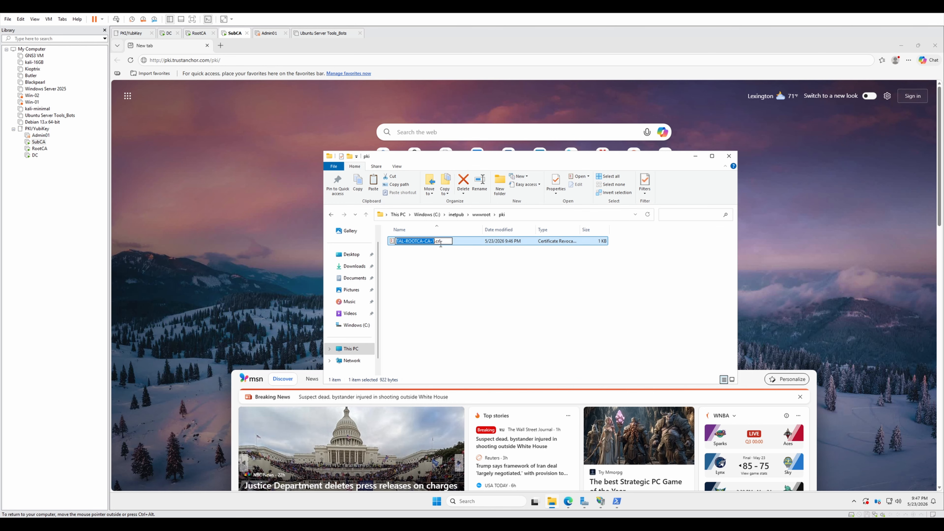
left_click_drag(439, 241, 391, 242)
key("ctrl+c")
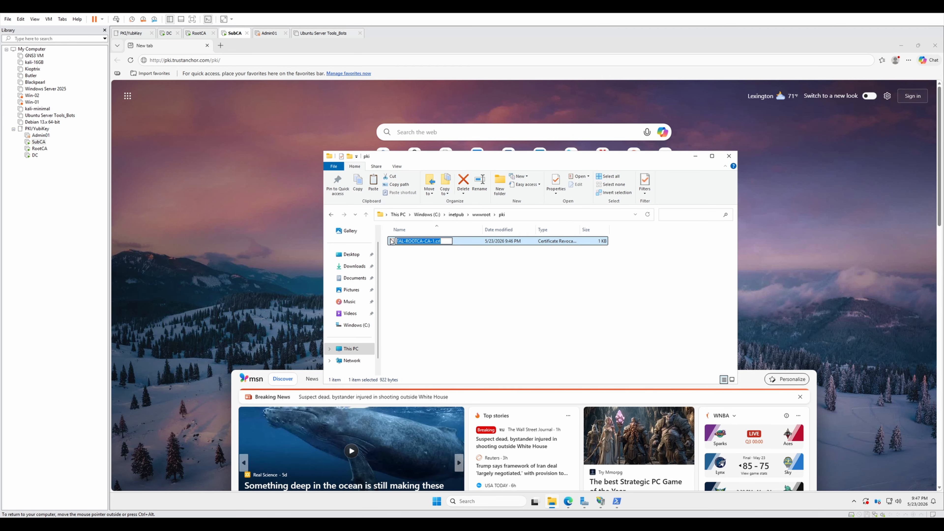
left_click(259, 61)
key("ctrl+v")
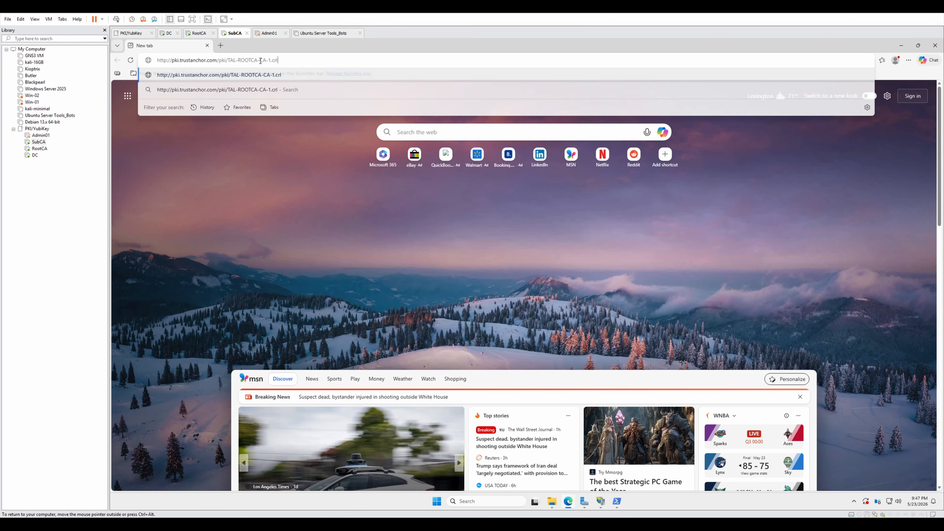
key("Return")
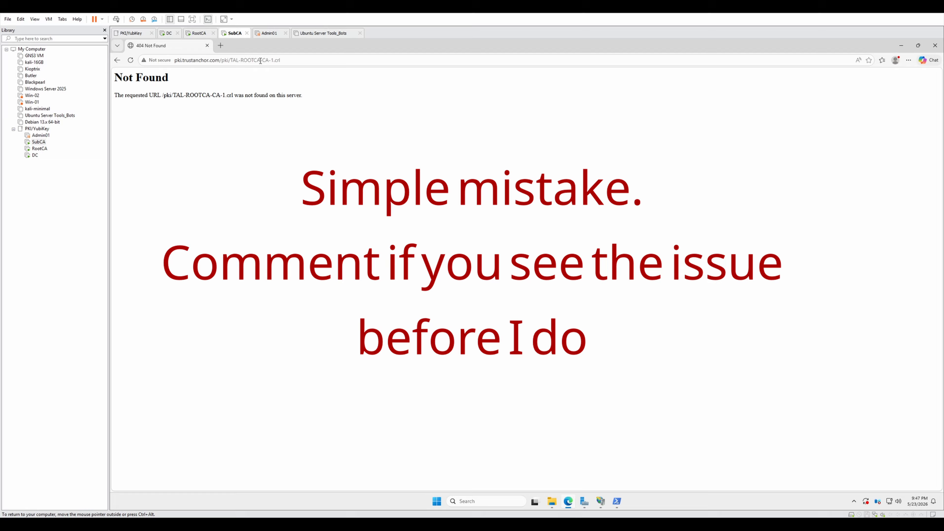
- Check the requested file path on the page against the browser address, and close the Copilot pane
triple_click(176, 96)
double_click(169, 96)
left_click(183, 95)
triple_click(235, 61)
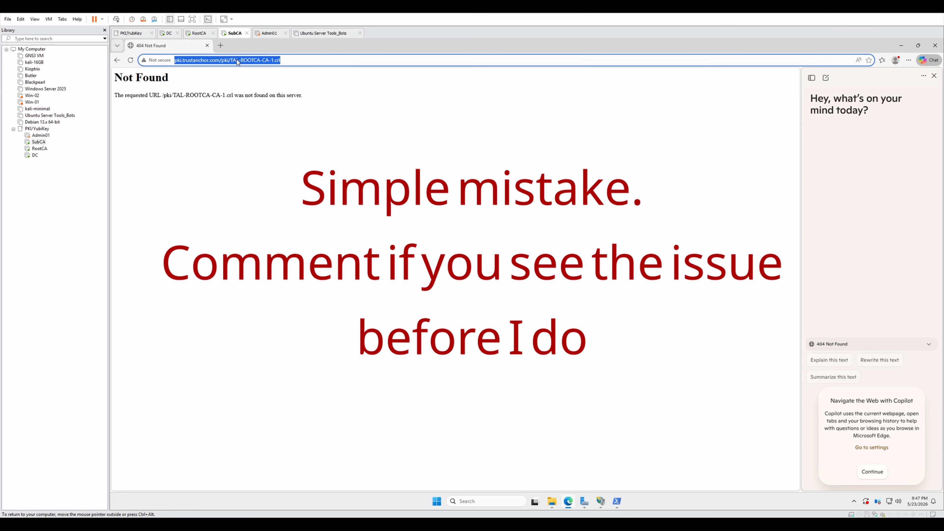
left_click(558, 317)
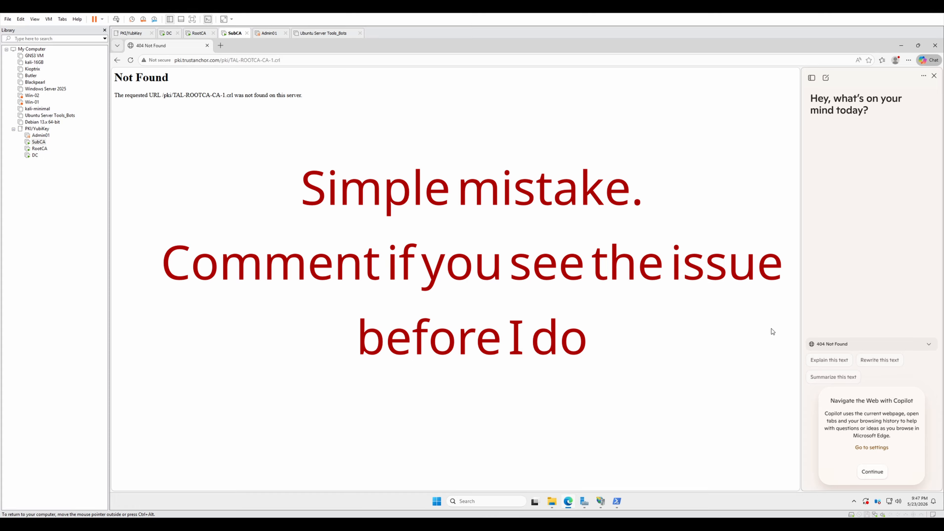
left_click(933, 76)
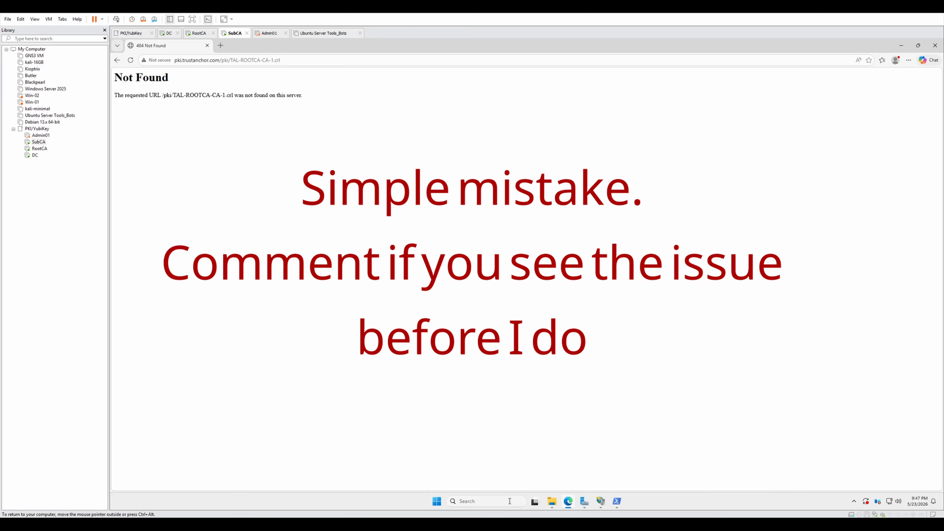
- Look up pki.trustanchor.com with nslookup in PowerShell and examine the address it resolves to
left_click(616, 500)
left_click(375, 243)
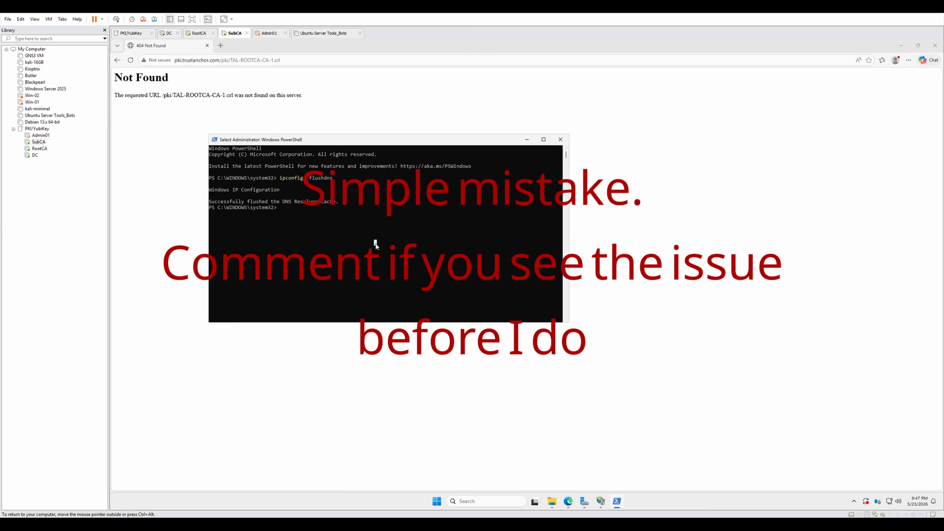
key("Escape")
type("nslookup pki.trustanchor.com")
key("Return")
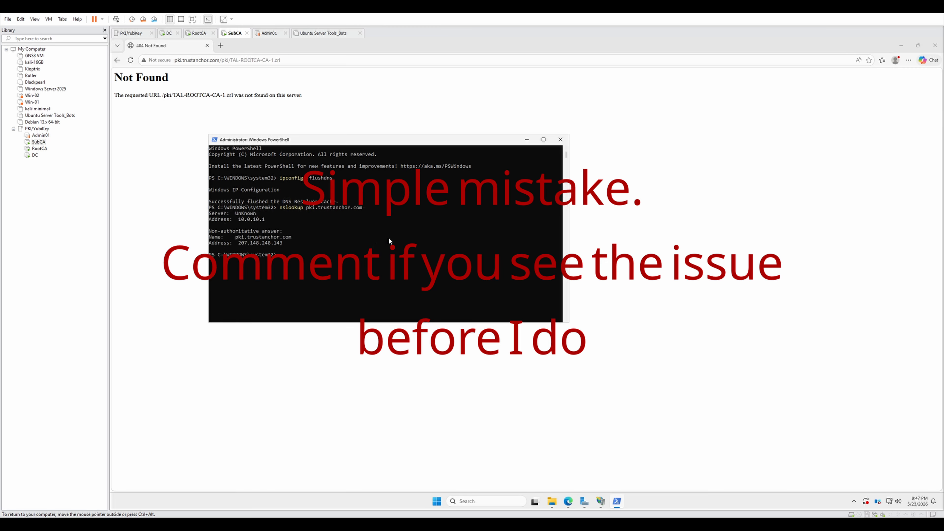
left_click(253, 233)
double_click(244, 238)
left_click(244, 238)
key("Escape")
- List all connections and listening ports with their process IDs using netstat -ano, and review the output
type("cert-ano")
key("Return")
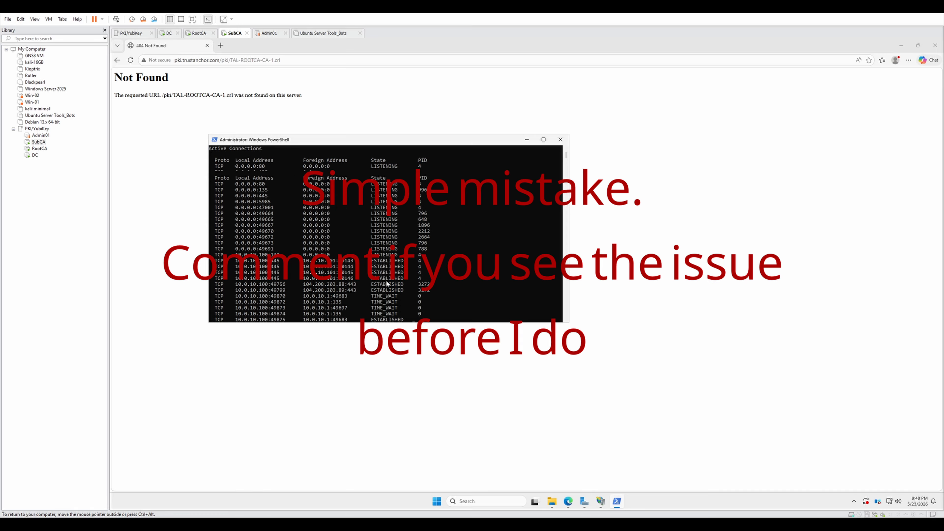
scroll(287, 278, "up", 12)
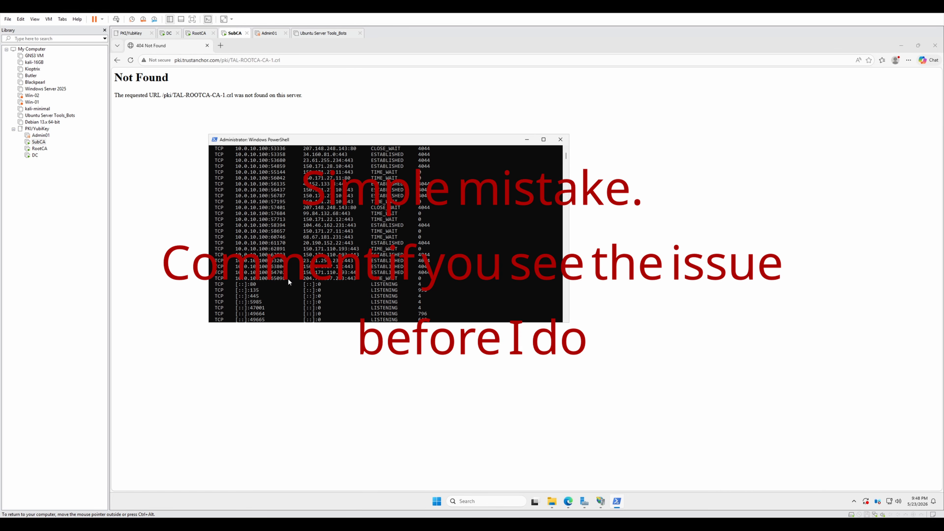
- Check the netstat output for the port 80 listener and inspect the files in the IIS pki virtual directory's folder
left_click_drag(236, 284, 269, 296)
scroll(305, 289, "up", 12)
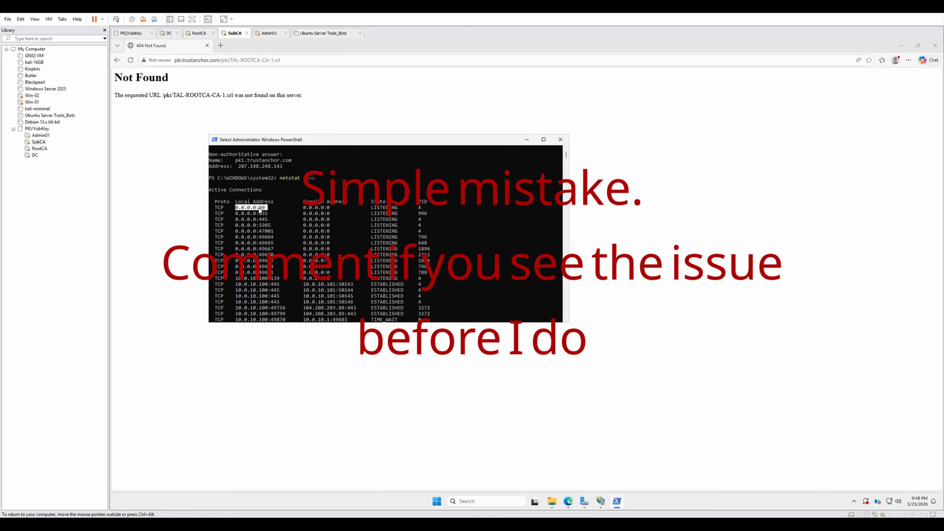
left_click(600, 501)
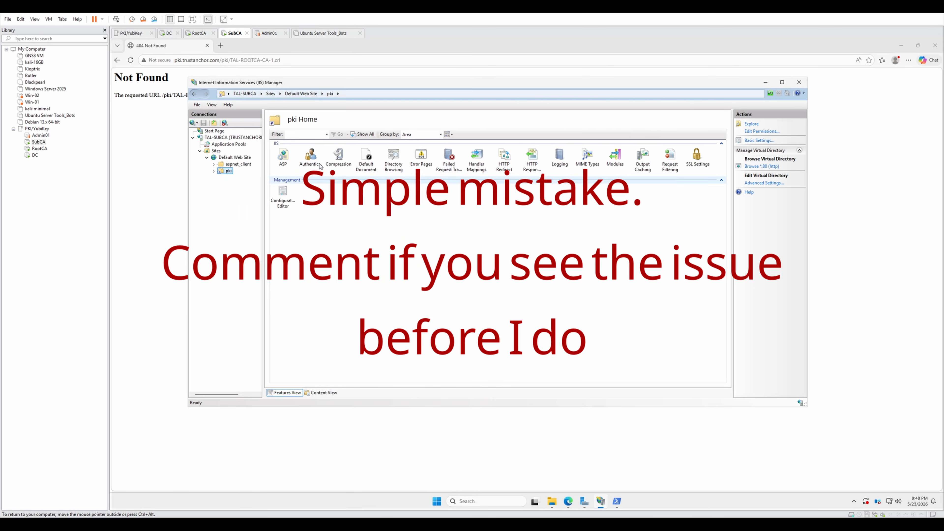
right_click(230, 172)
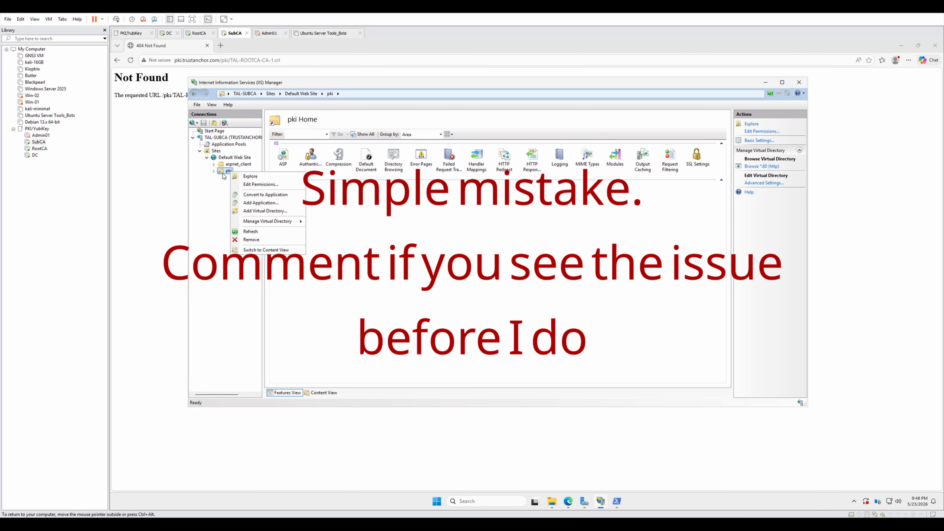
left_click(250, 177)
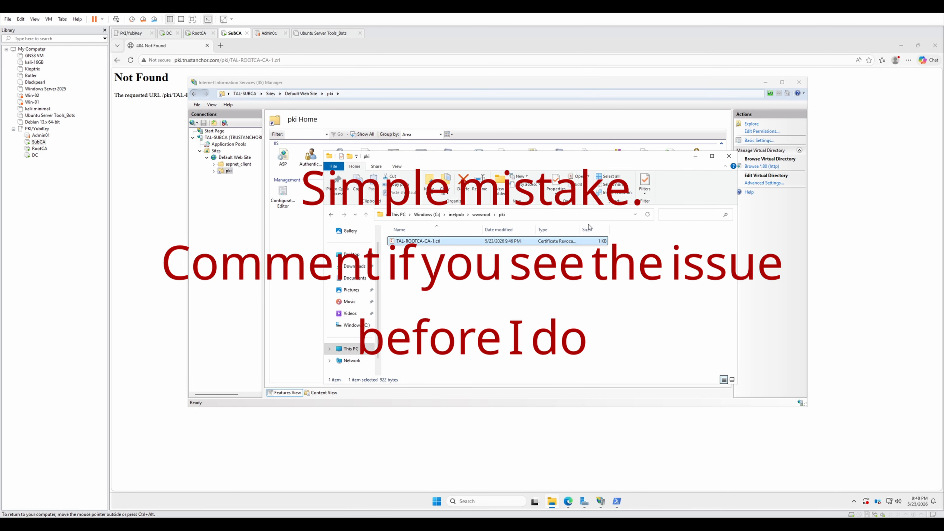
left_click(734, 159)
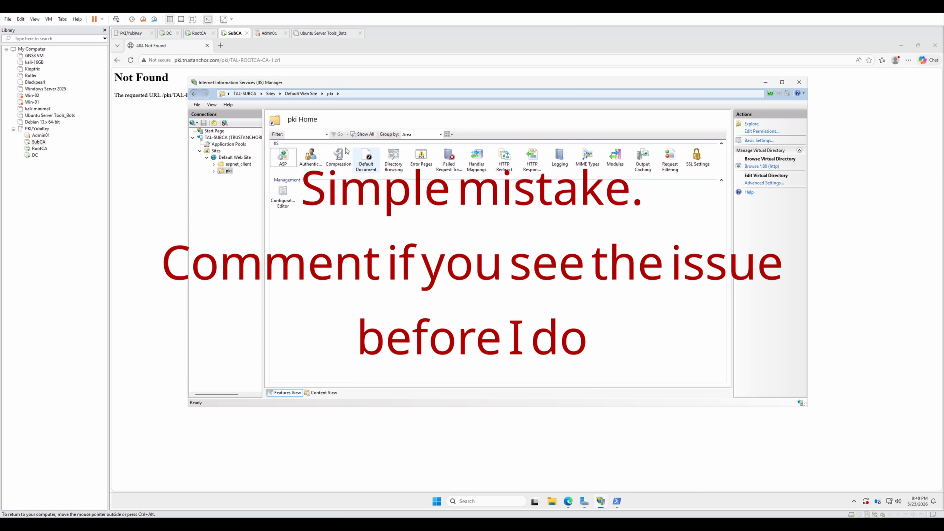
- Remove the CRL file name from the browser address and load pki.trustanchor.com/pki/
left_click(221, 75)
left_click(228, 63)
left_click_drag(229, 61, 302, 63)
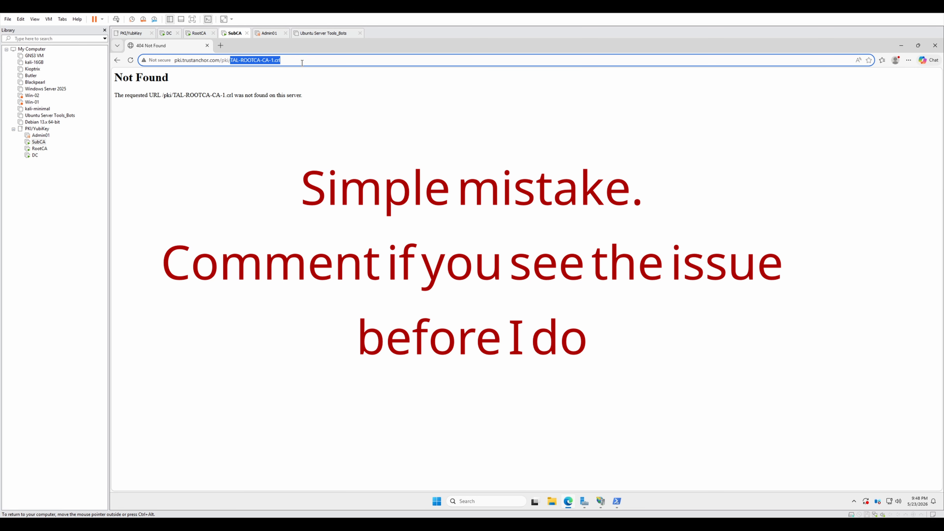
key("BackSpace")
key("Return")
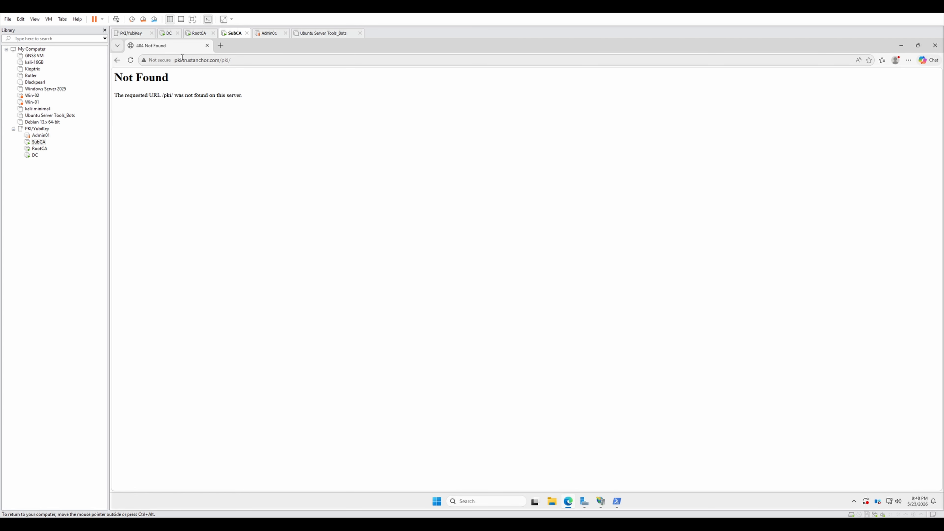
- Correct the browser address to the pki.trustanchorlabs.com domain and download TAL-ROOTCA-CA-1.crl from its pki directory
left_click(195, 62)
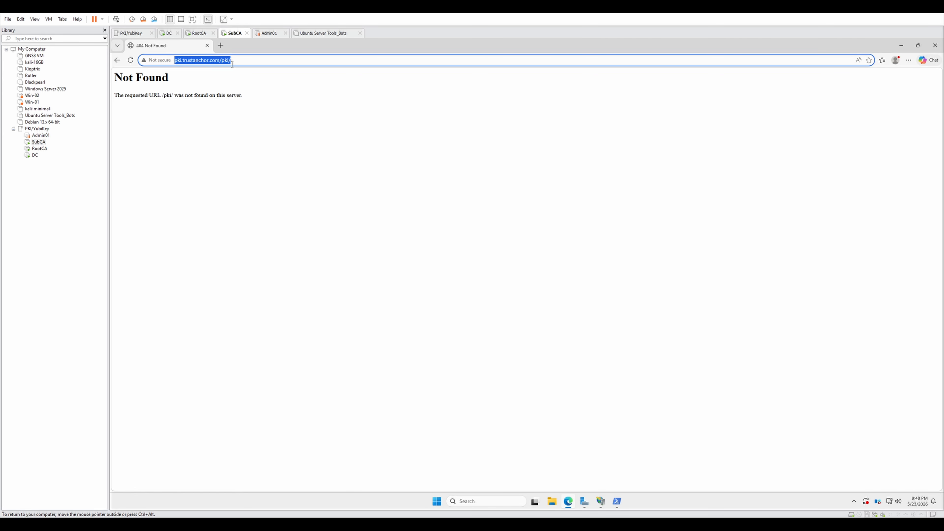
left_click(209, 60)
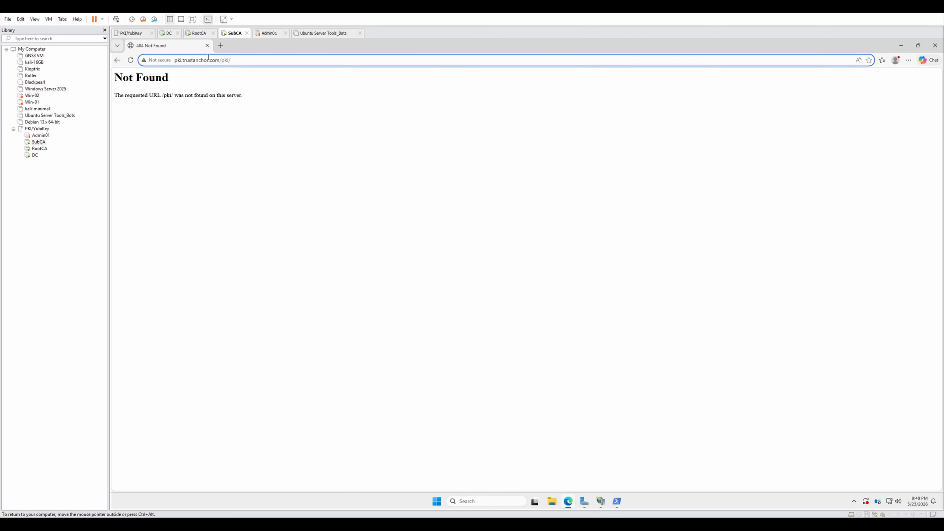
type("labs")
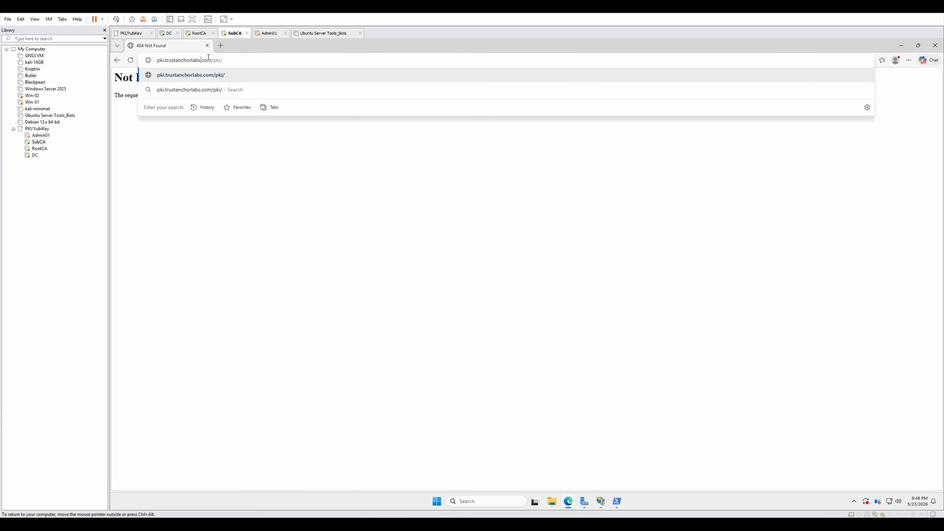
key("BackSpace")
key("BackSpace")
key("BackSpace")
key("BackSpace")
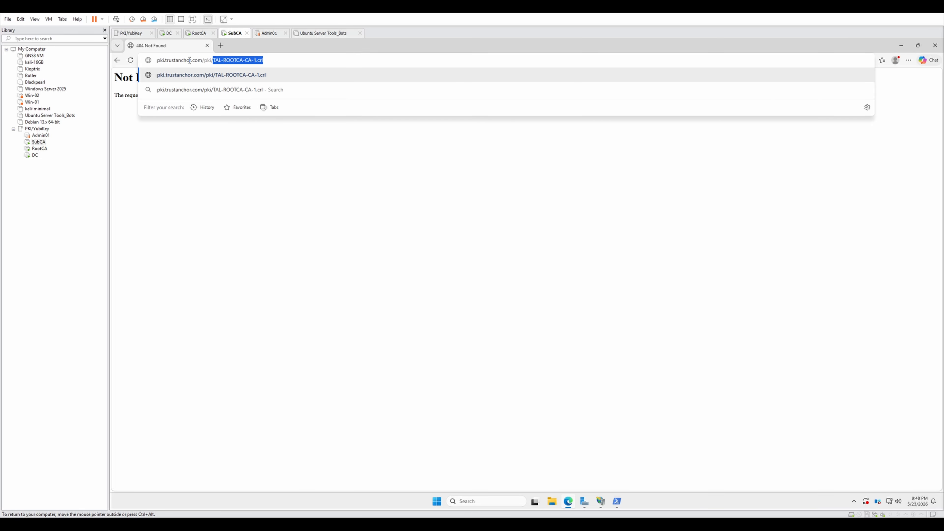
left_click(190, 60)
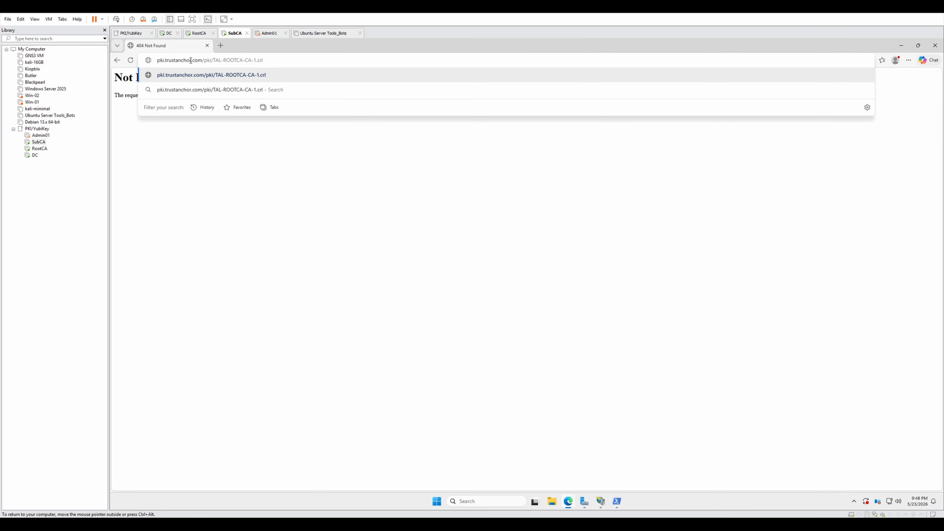
key("Escape")
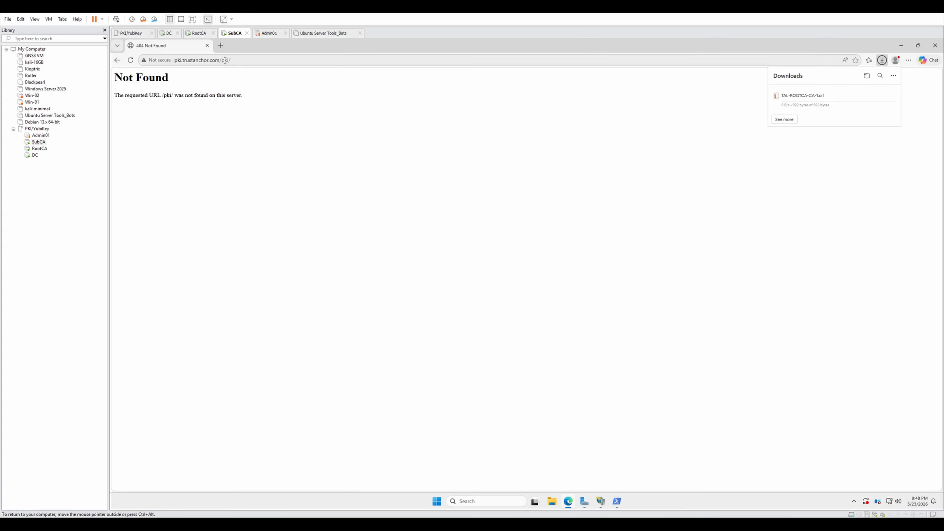
- Minimize the browser and check the Directory Browsing setting of the pki virtual directory in IIS Manager
left_click(901, 45)
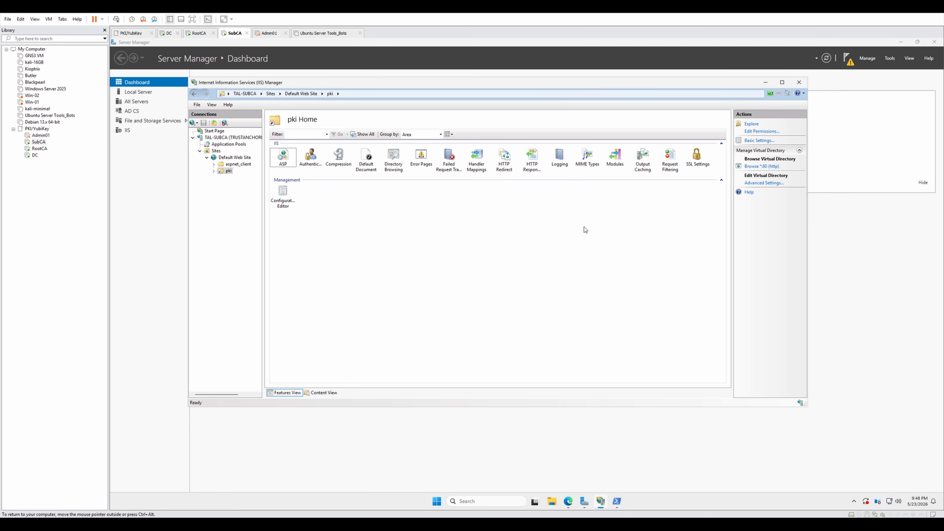
left_click(234, 165)
left_click(228, 171)
left_click(388, 207)
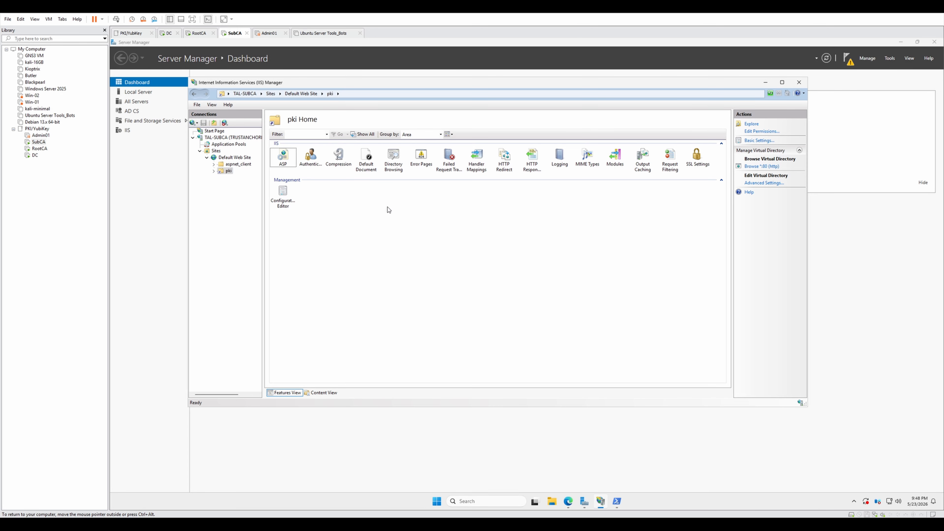
double_click(394, 160)
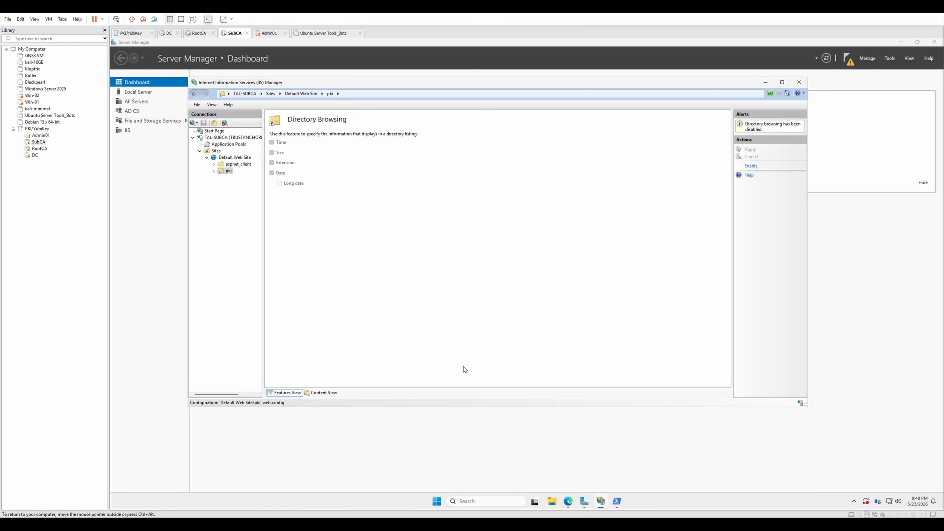
- Load pki.trustanchorlabs.com/pki/ in the browser and read the page returned for the directory
left_click(566, 504)
left_click(244, 61)
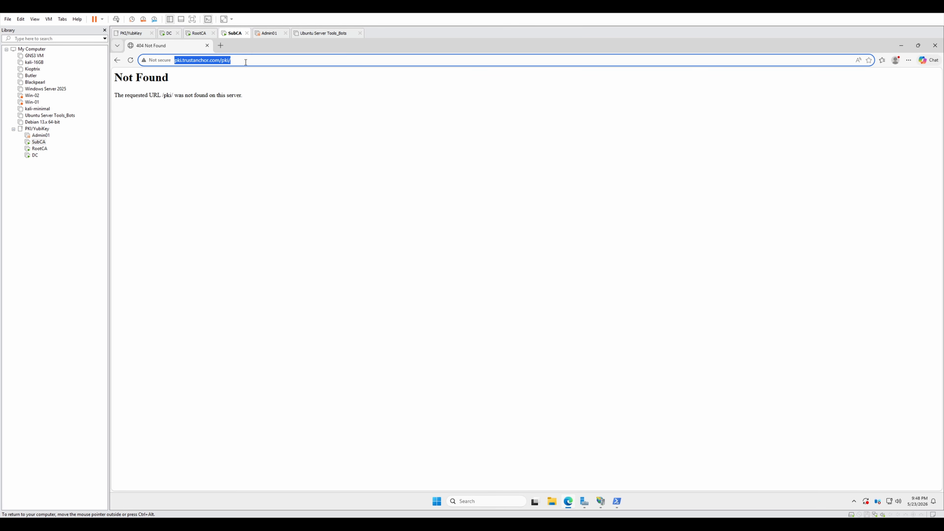
left_click(251, 60)
key("BackSpace")
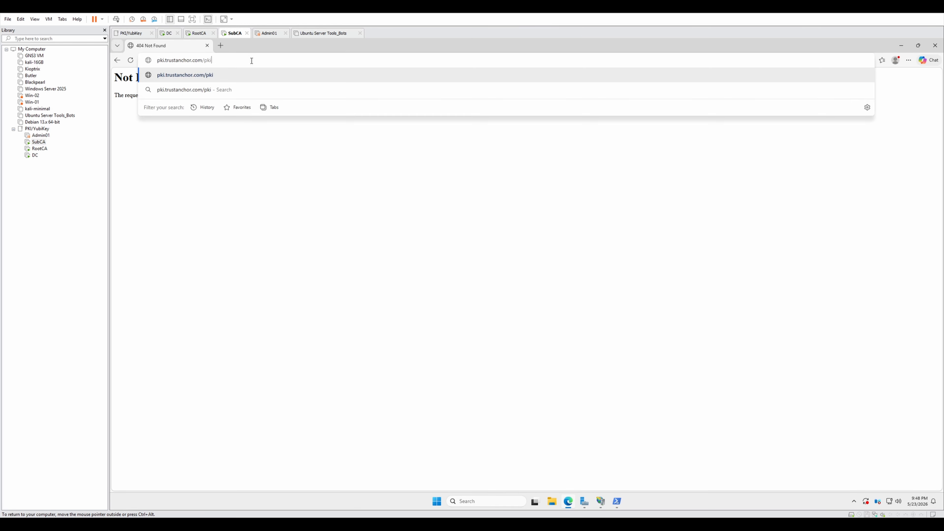
key("BackSpace")
key("BackSpace")
key("BackSpace")
key("BackSpace")
key("BackSpace")
key("BackSpace")
key("BackSpace")
key("BackSpace")
type("r")
type("labs.")
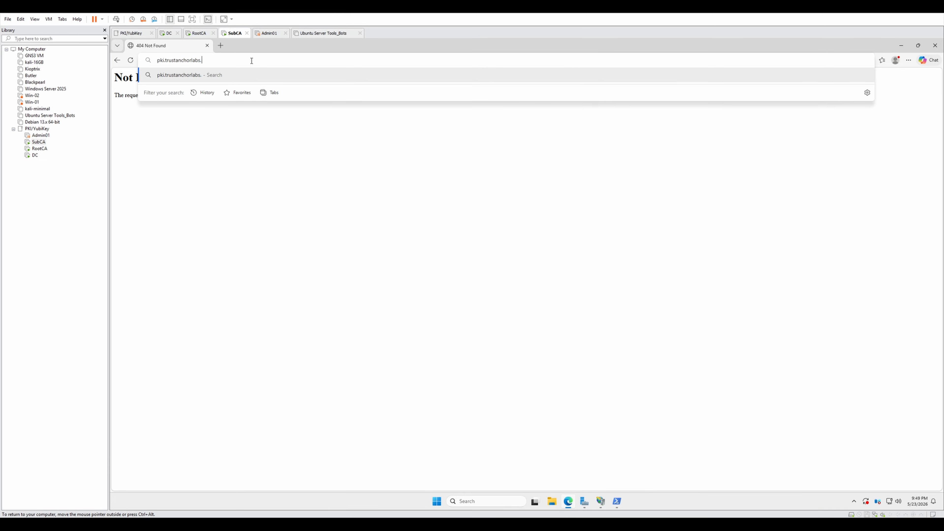
type("com/pki/")
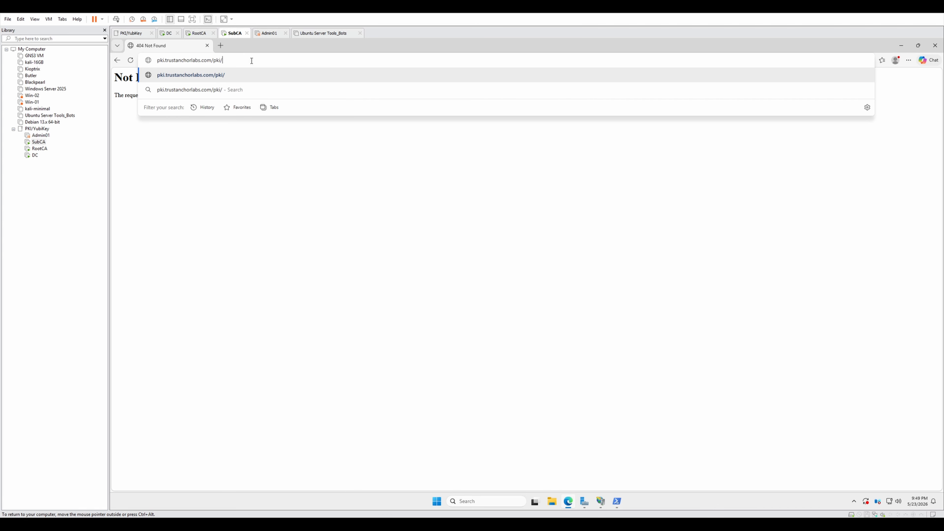
key("Return")
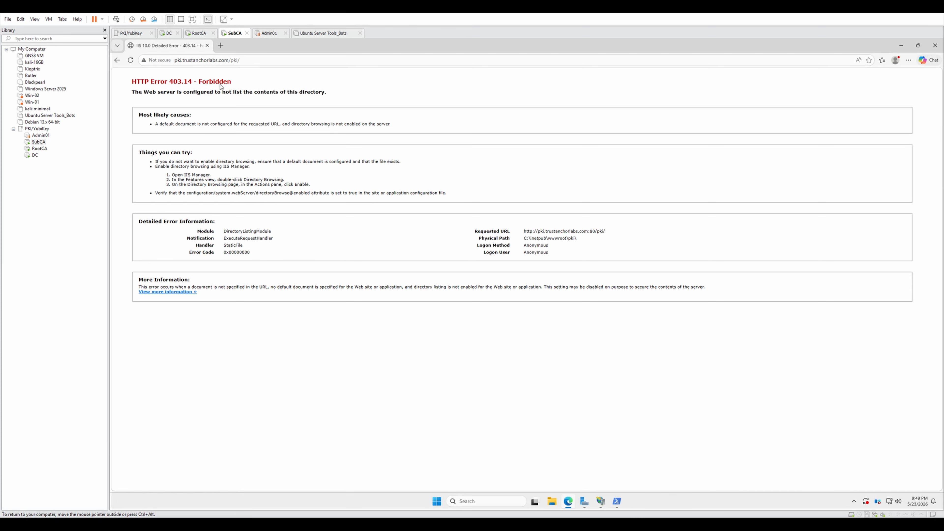
double_click(219, 81)
left_click(467, 169)
- Close the browser and IIS Manager, and minimize PowerShell
left_click(935, 45)
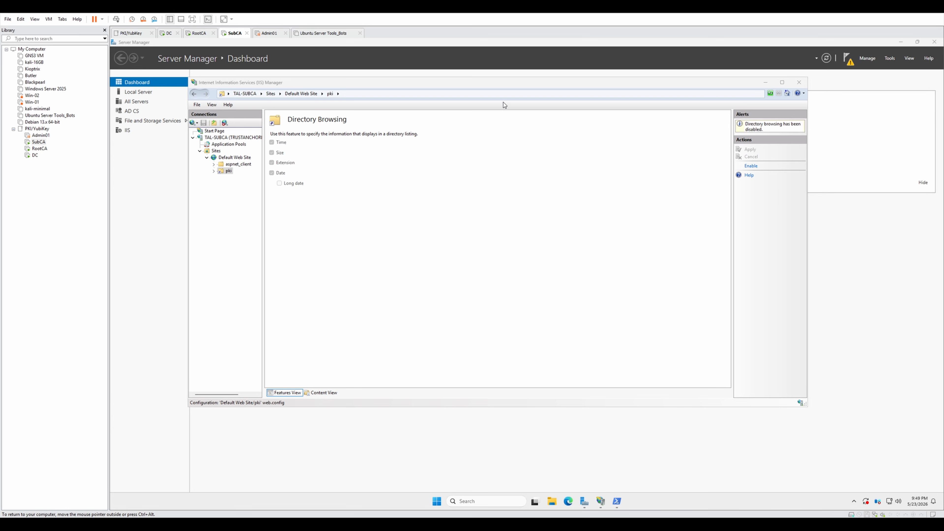
left_click(799, 82)
left_click(528, 139)
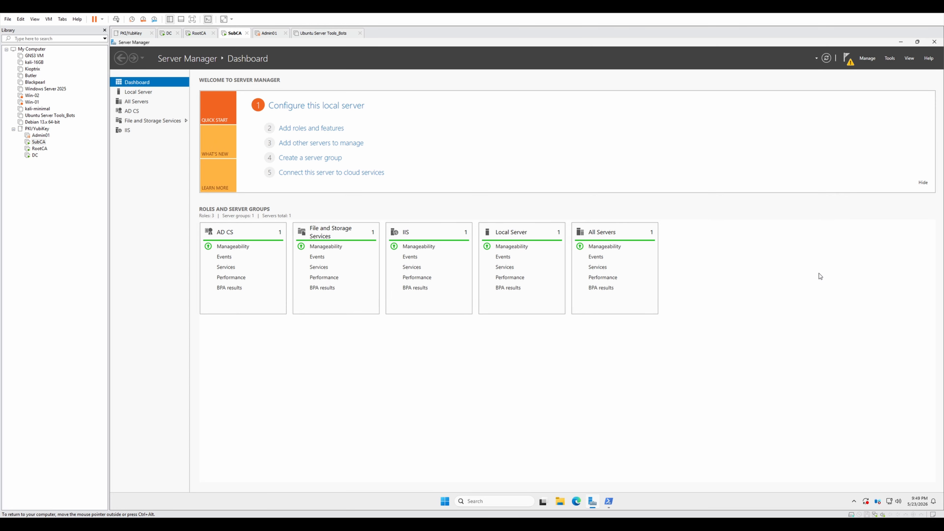
- Start the pending Active Directory Certificate Services configuration in Server Manager and accept the prefilled credentials
left_click(848, 59)
left_click(784, 106)
left_click_drag(275, 62, 446, 108)
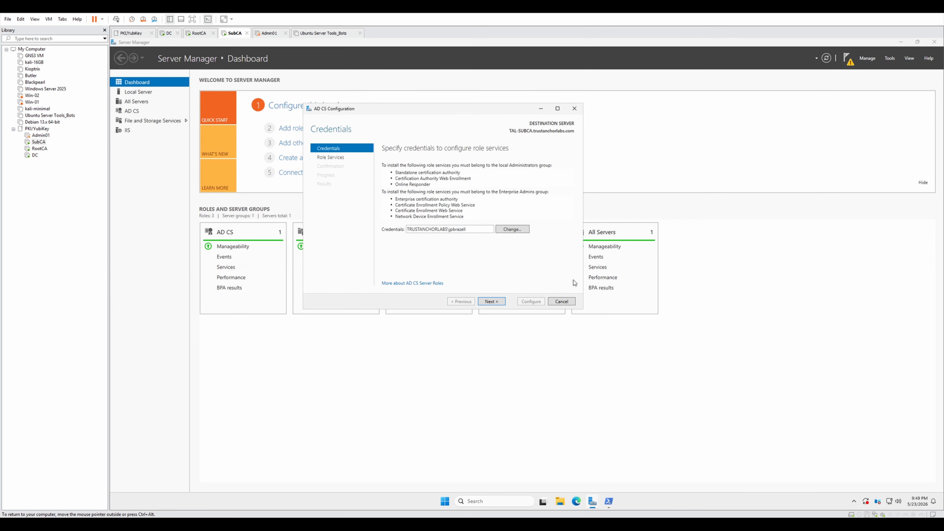
left_click(492, 302)
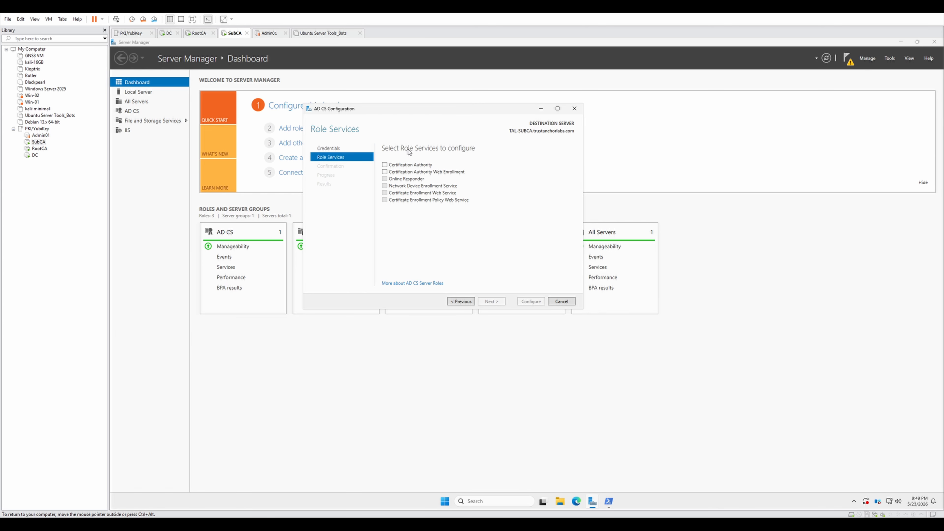
- Select the Certification Authority and Certification Authority Web Enrollment role services for configuration
left_click(385, 165)
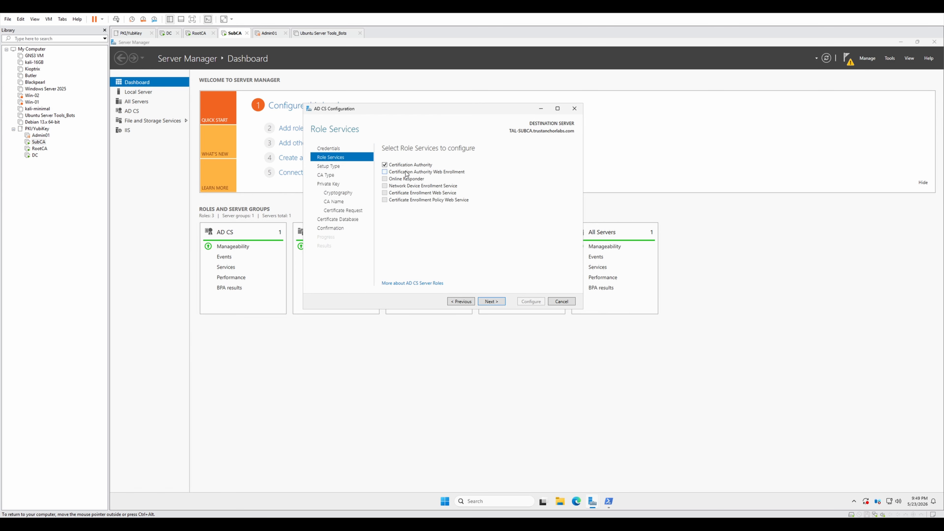
left_click(439, 172)
left_click(492, 302)
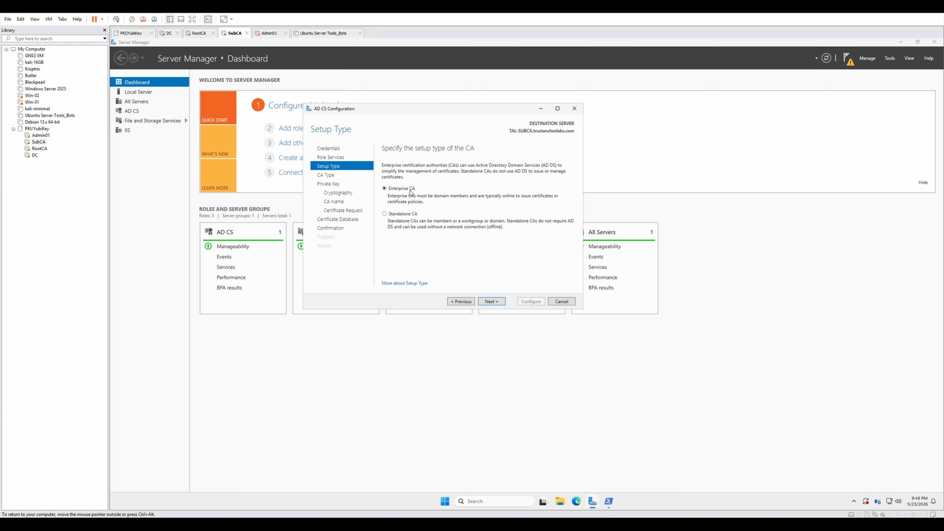
- Set the CA up as an Enterprise CA of type Subordinate CA with a new private key
left_click(496, 303)
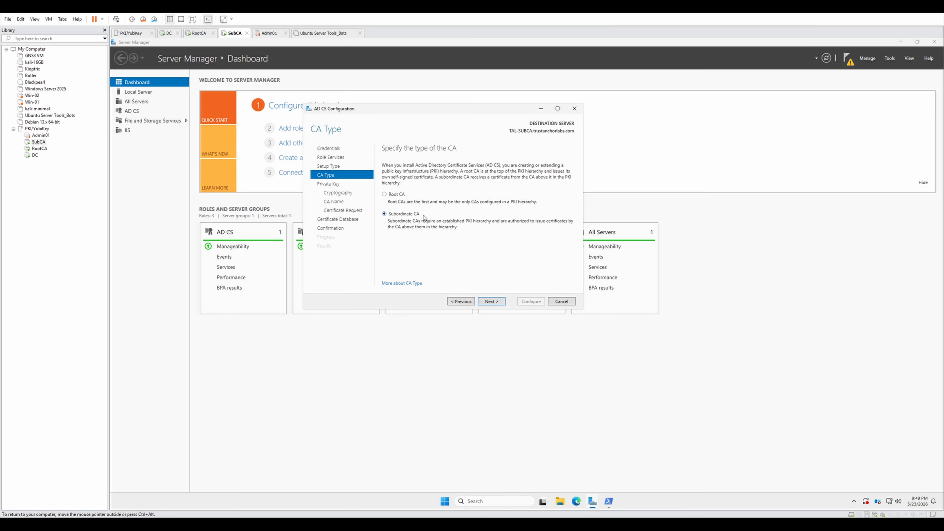
left_click(488, 302)
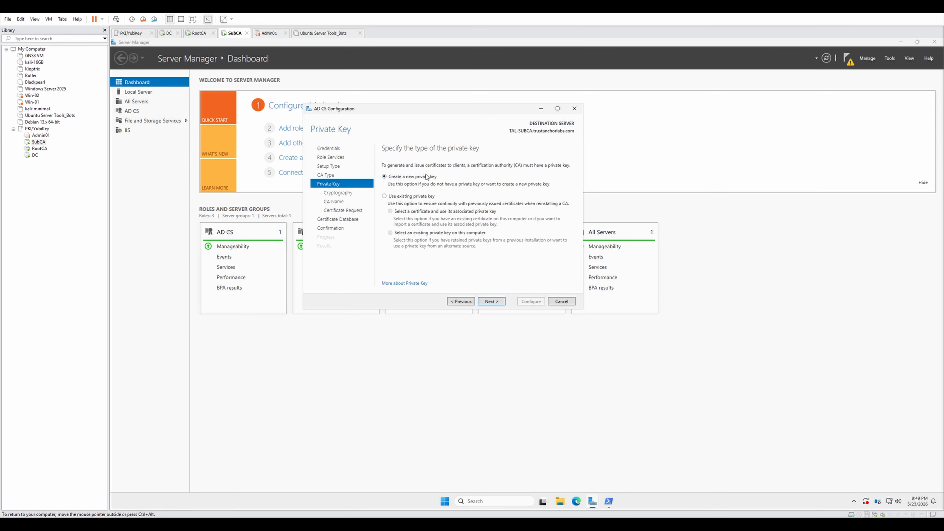
left_click(499, 305)
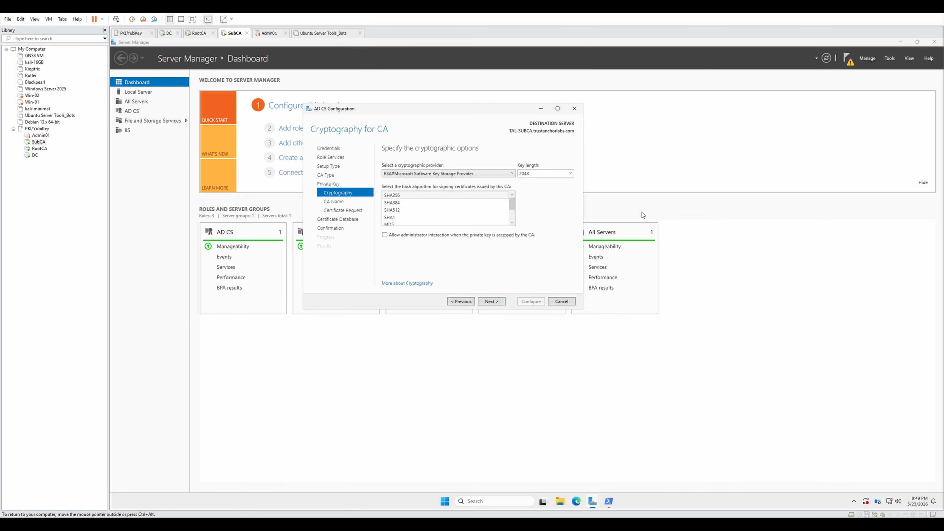
- Set the CA's key length to 4096, keeping the RSA Microsoft Software Key Storage Provider and SHA256
left_click(565, 174)
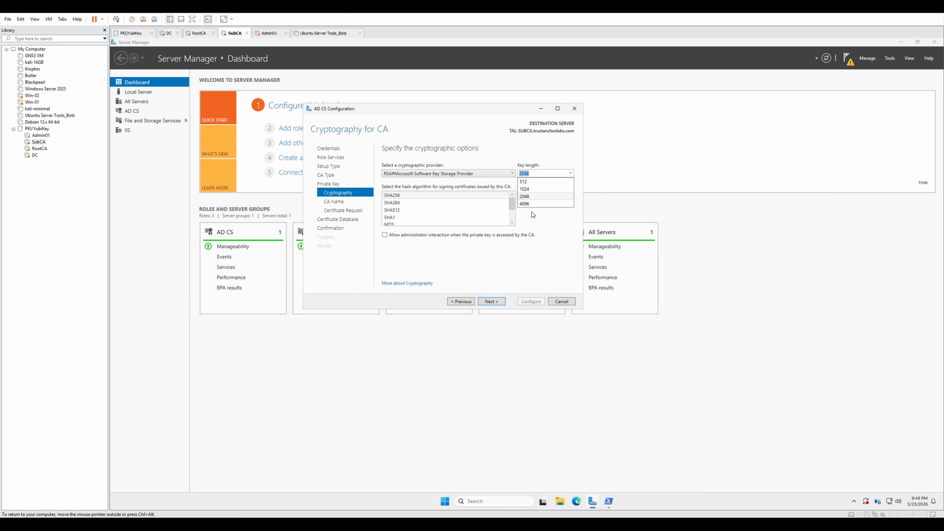
left_click(531, 205)
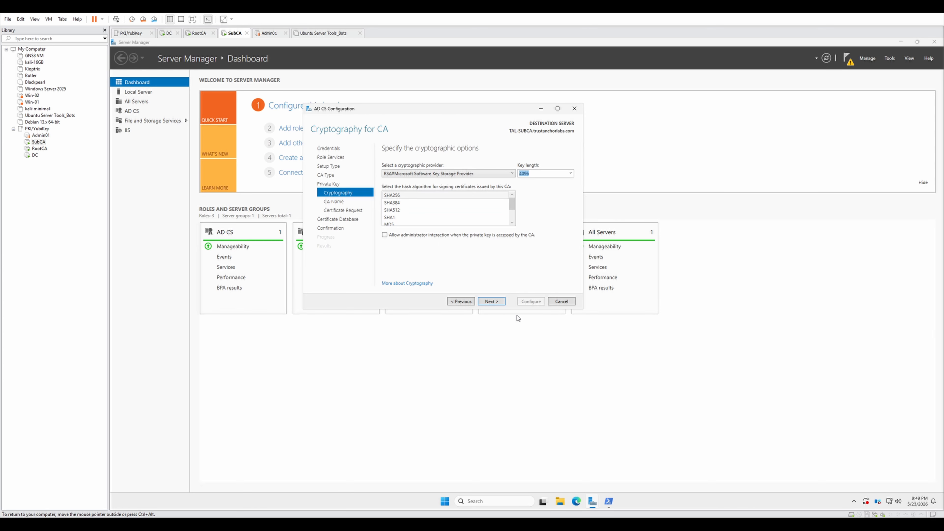
left_click(496, 302)
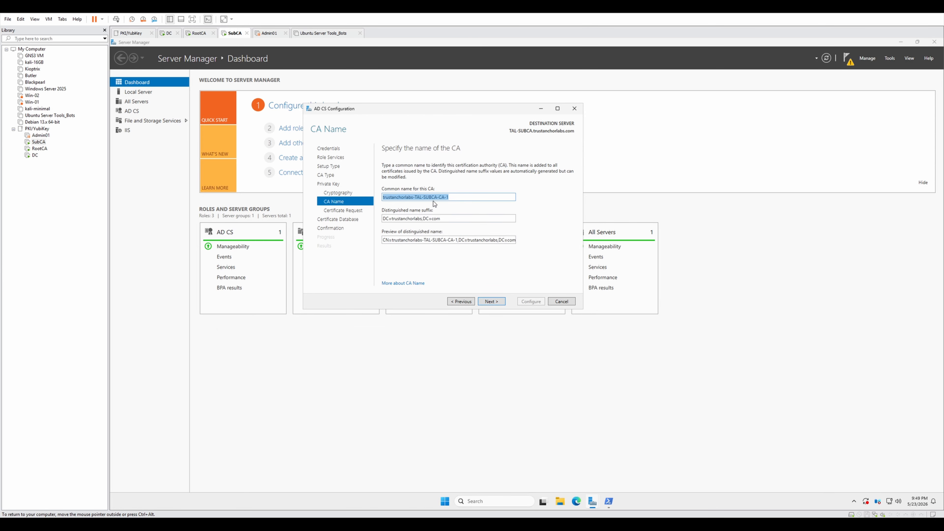
- Shorten the CA's common name to TAL-SUBCA-CA-1 and continue to the certificate request settings
left_click(453, 197)
left_click_drag(415, 198, 375, 201)
key("BackSpace")
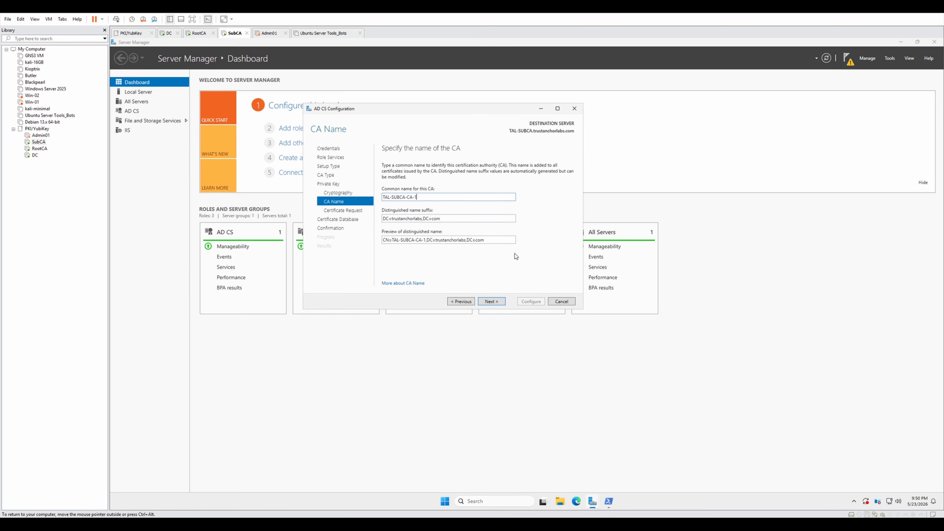
left_click(491, 301)
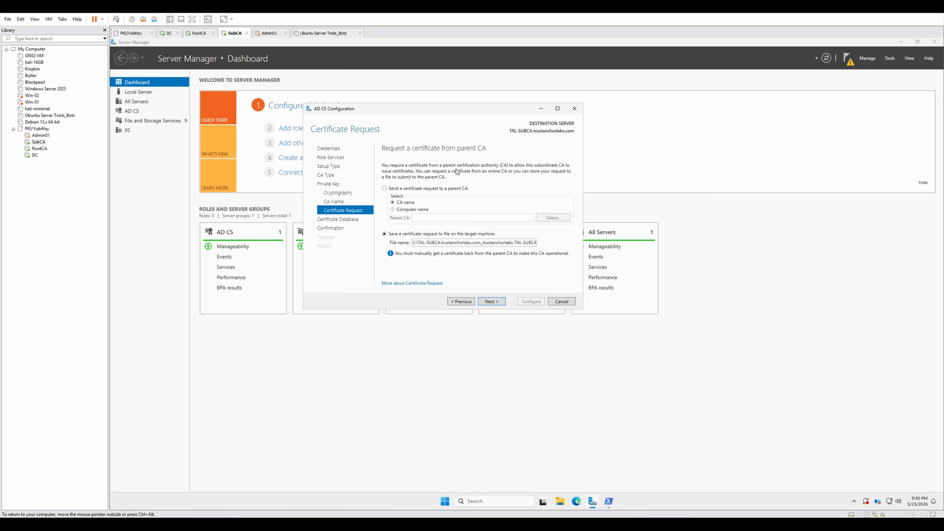
left_click(385, 189)
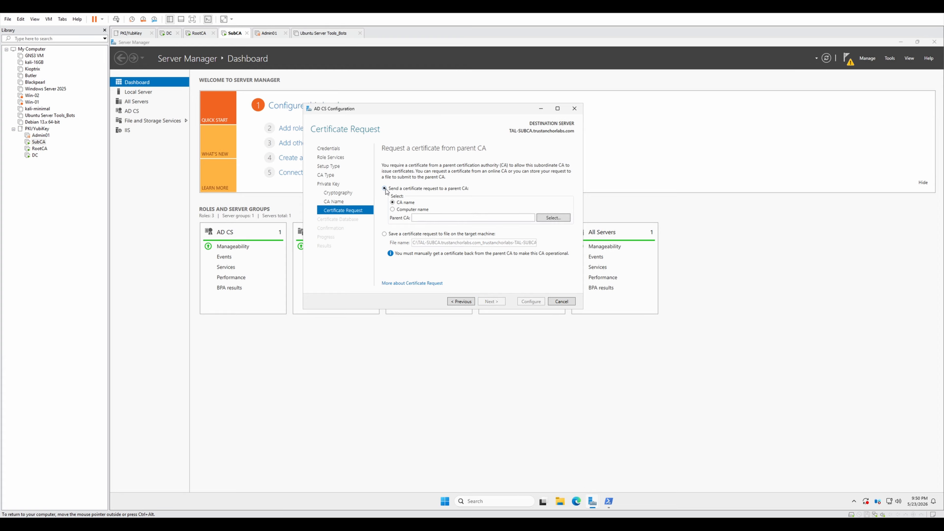
left_click(431, 211)
left_click(553, 218)
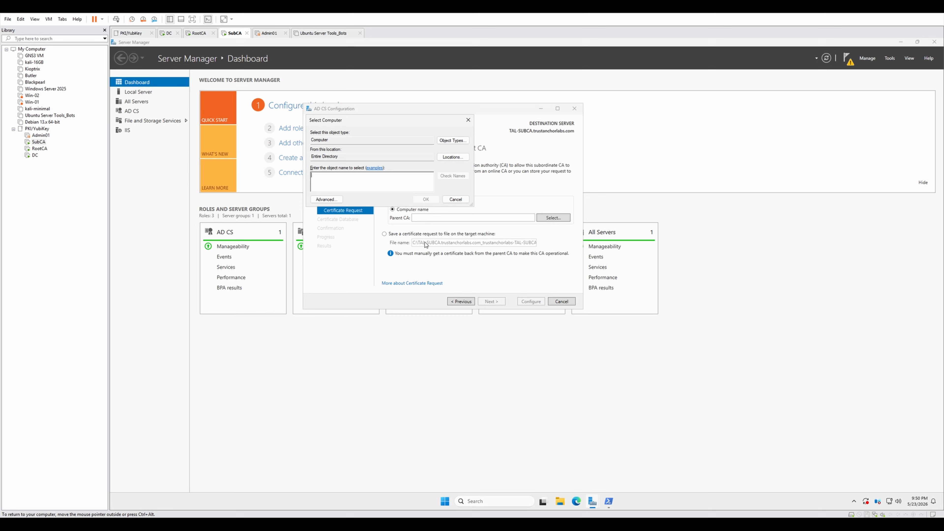
left_click(456, 200)
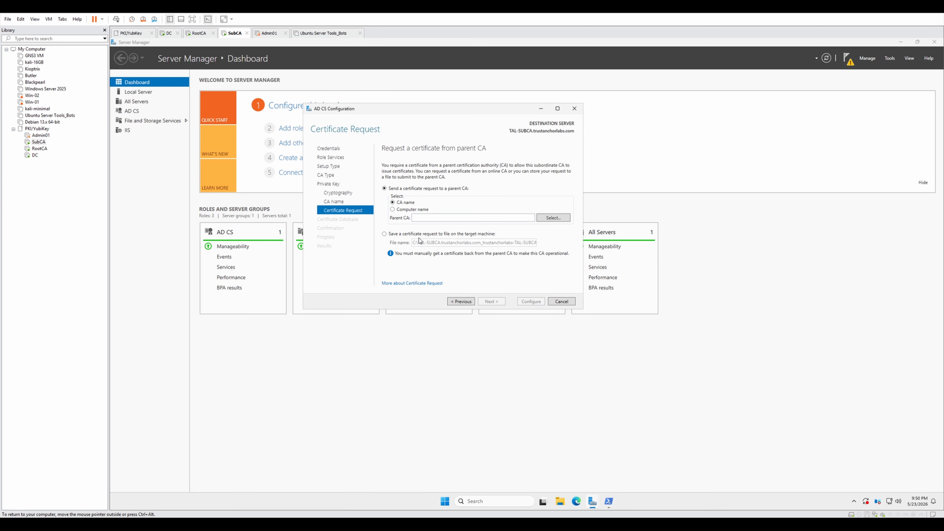
left_click(411, 235)
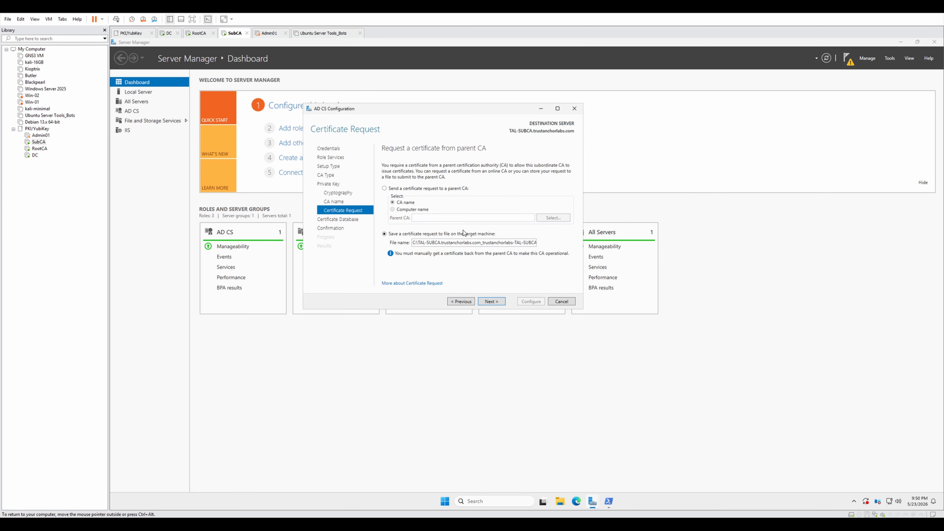
- Accept the request file and default certificate database locations, run the AD CS configuration, and close the wizard
left_click(492, 302)
left_click(490, 301)
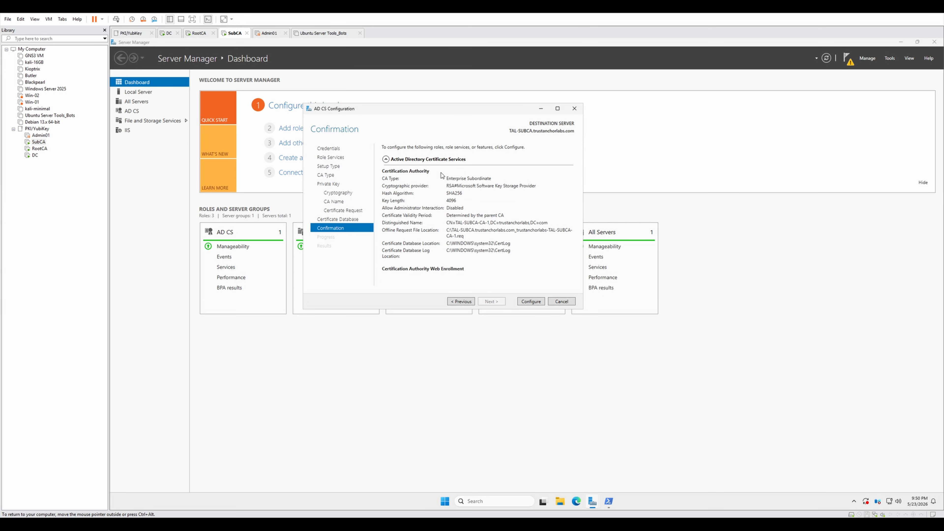
left_click(531, 301)
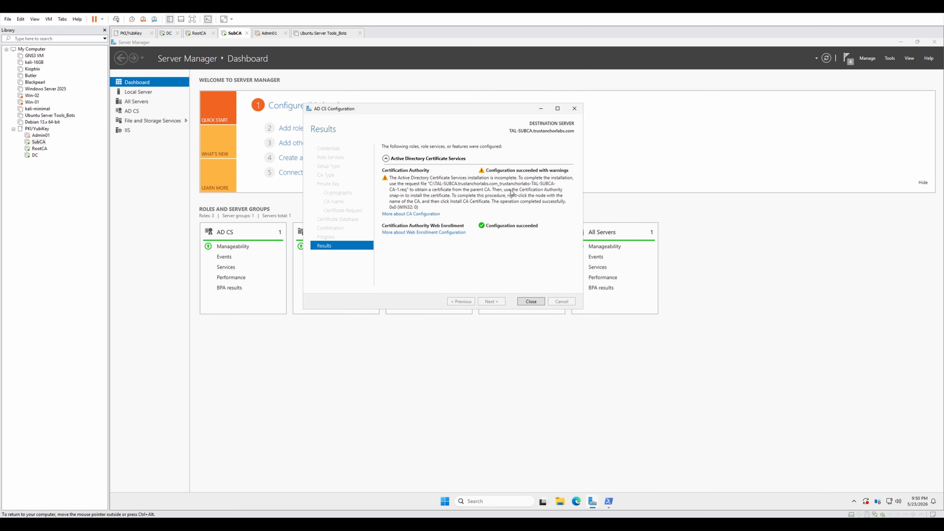
left_click(531, 301)
- Locate the generated TAL-SUBCA-CA-1 certificate request file on SubCA's C: drive
left_click(560, 500)
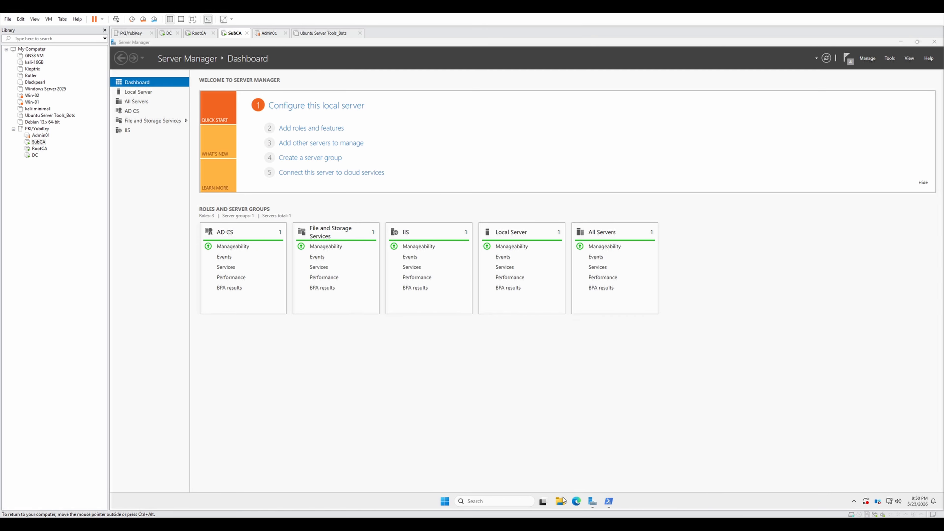
left_click(355, 339)
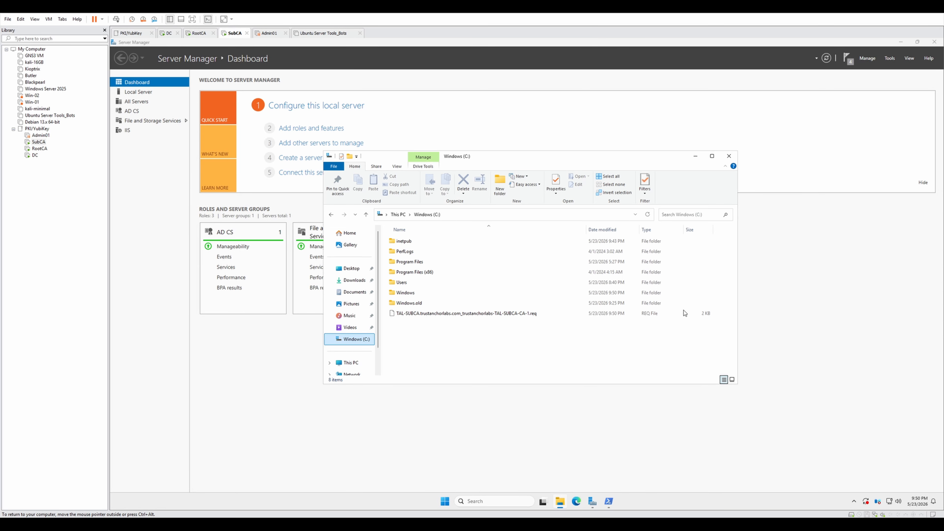
left_click(516, 316)
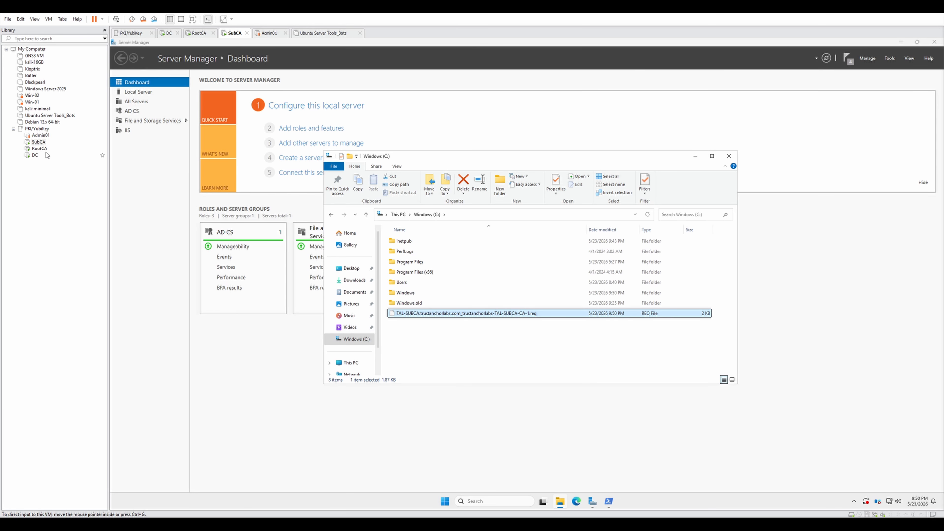
- On the RootCA machine, open \\10.0.10.100\c$ and copy the TAL-SUBCA-CA-1 request file
left_click(39, 148)
left_click(496, 353)
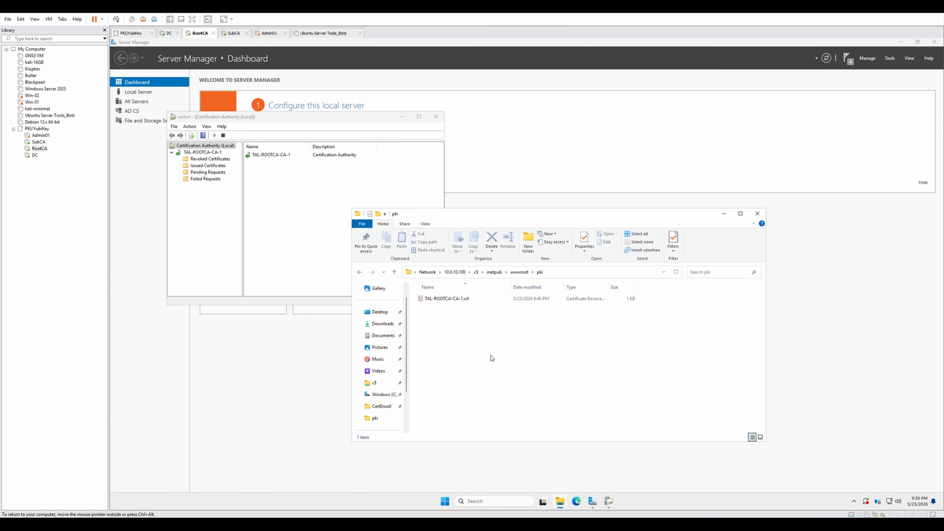
left_click(562, 274)
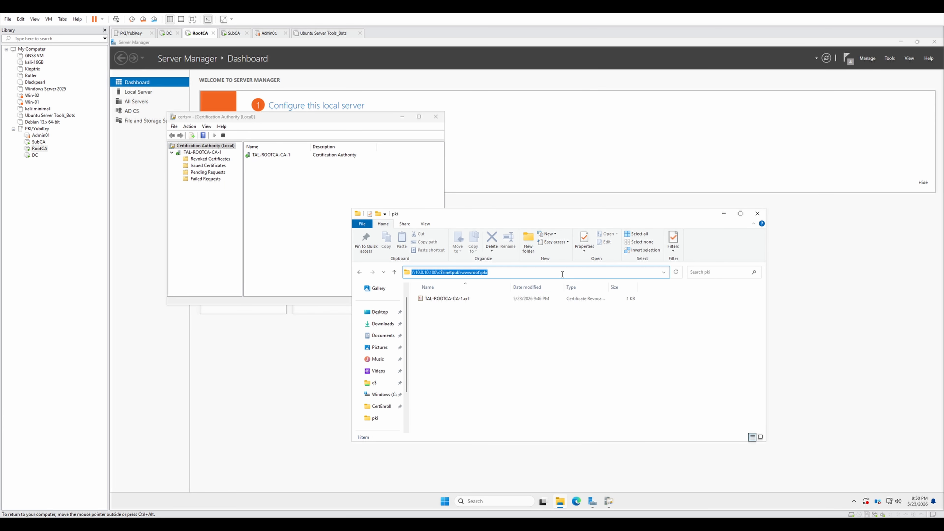
type("\\\\")
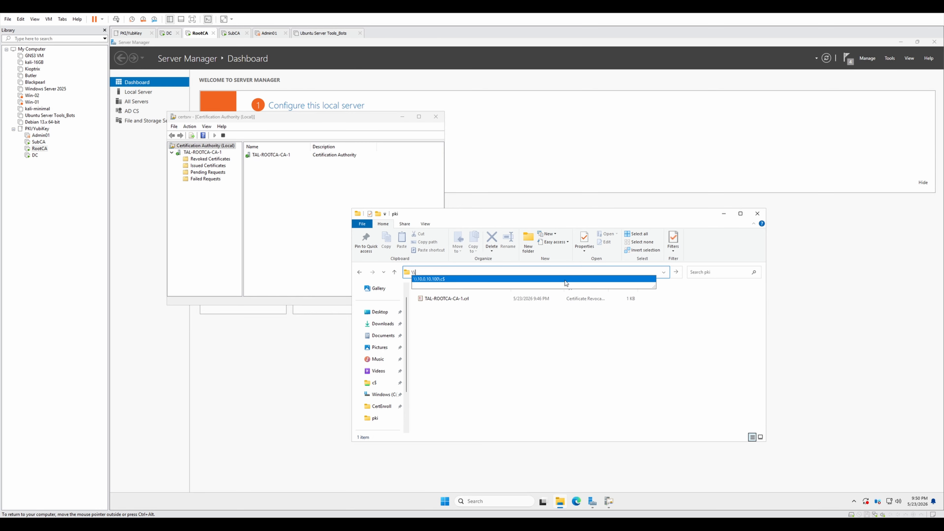
left_click(565, 281)
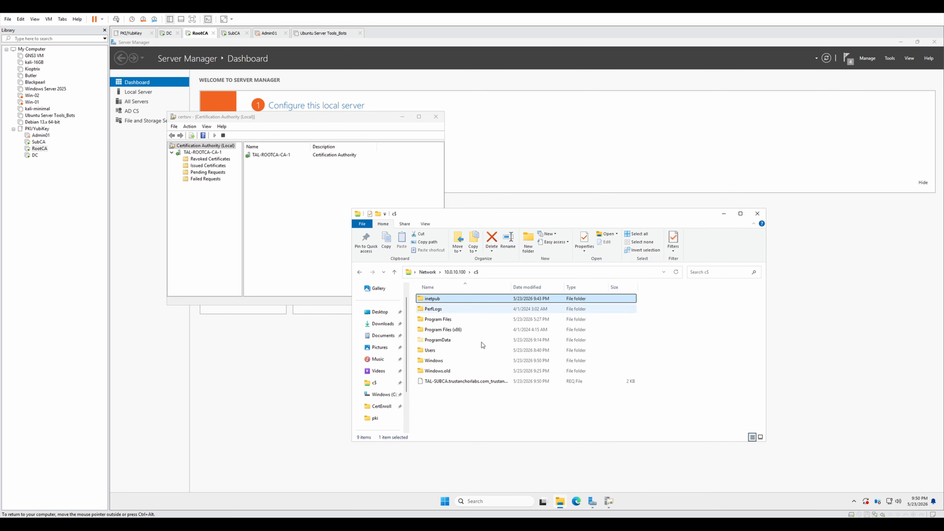
right_click(482, 383)
left_click(508, 340)
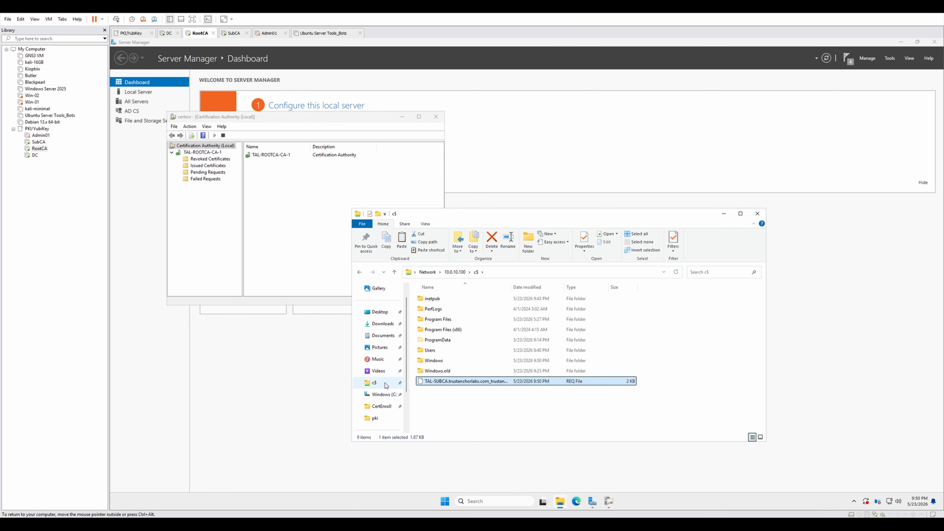
- Paste the copied request file into the root of RootCA's local C: drive
left_click(384, 393)
right_click(499, 409)
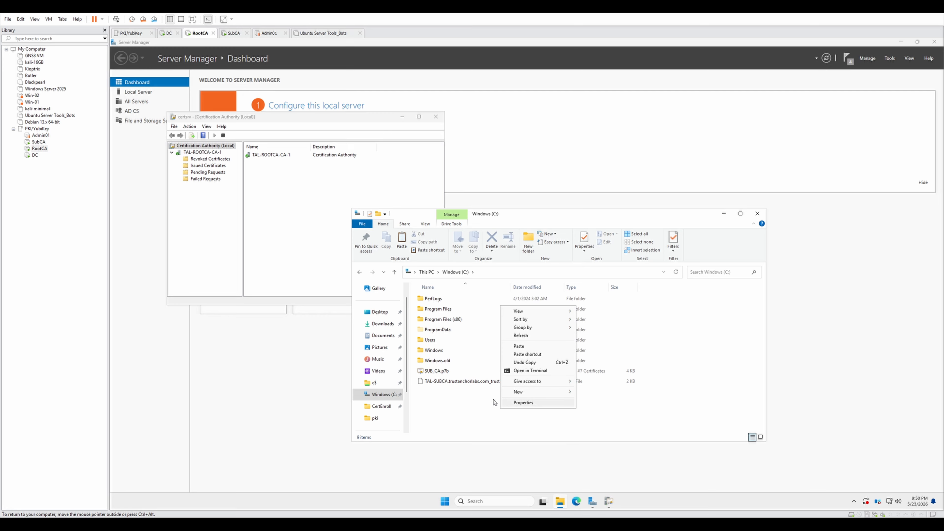
left_click(487, 395)
right_click(534, 412)
left_click(547, 343)
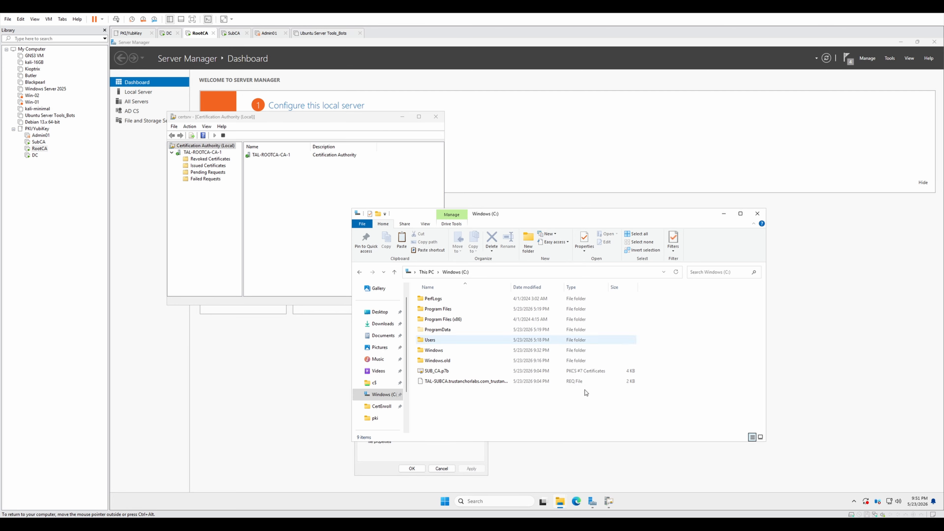
- Submit TAL-SUBCA.trustanchorlabs.com_trustanchorlabs-TAL-SUBCA-CA-1.req as a new request to the TAL-ROOTCA-CA-1 authority
left_click(275, 220)
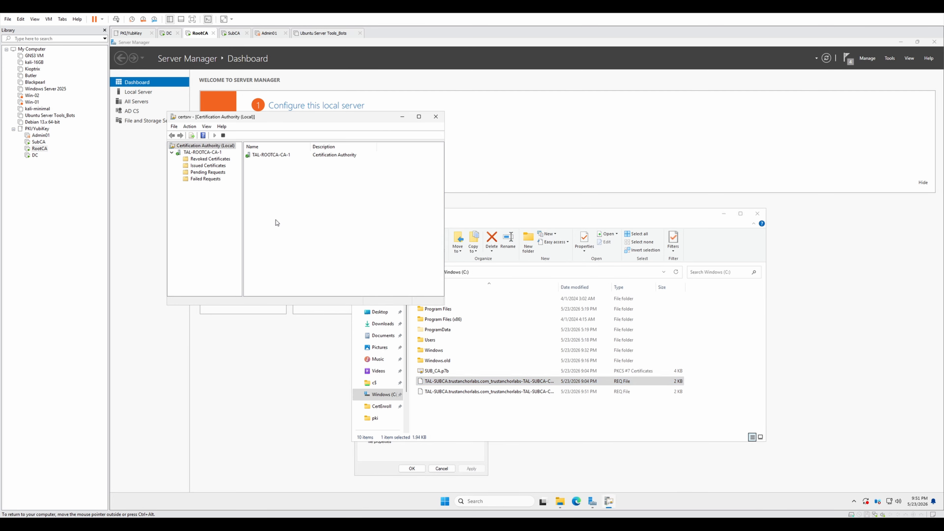
right_click(205, 153)
left_click(199, 207)
right_click(207, 153)
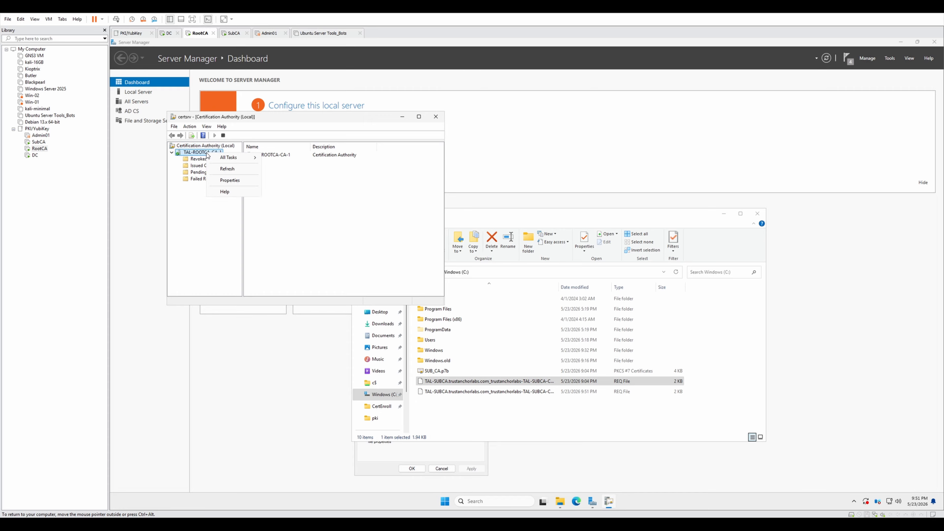
mouse_move(227, 160)
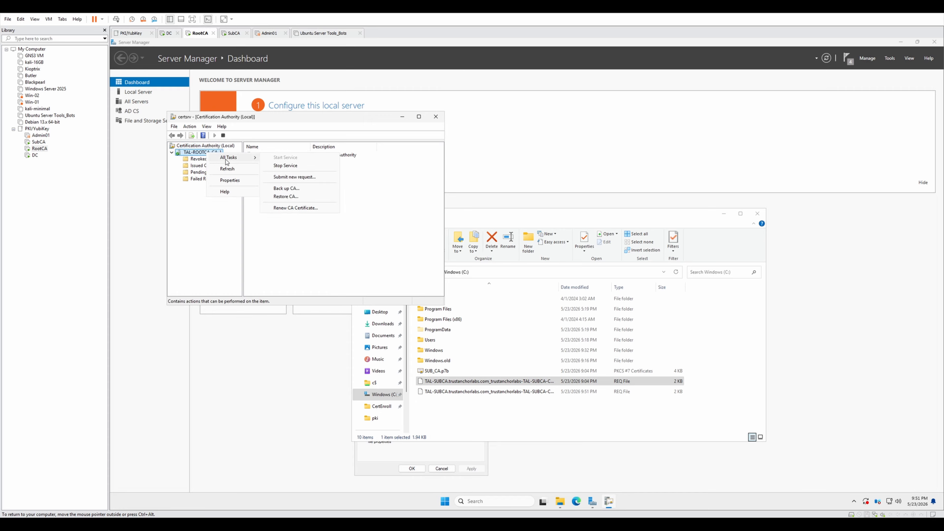
left_click(304, 177)
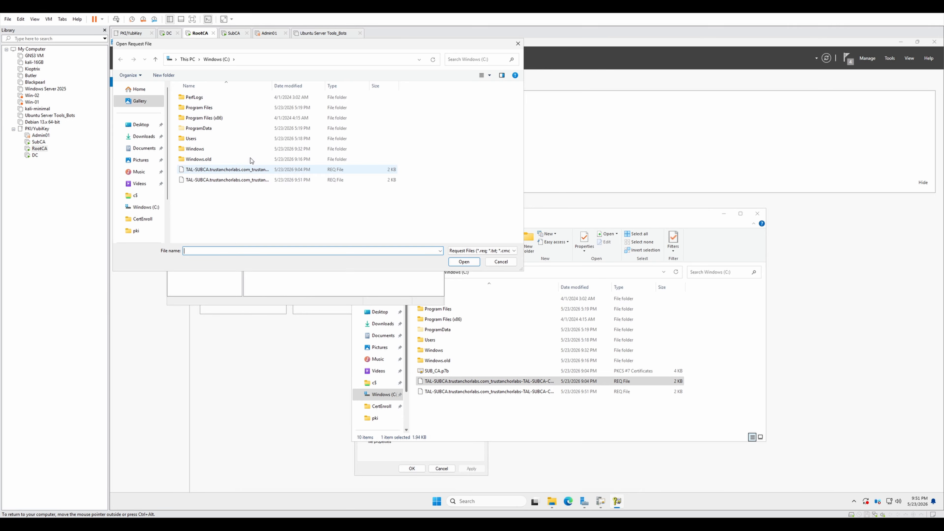
left_click(302, 181)
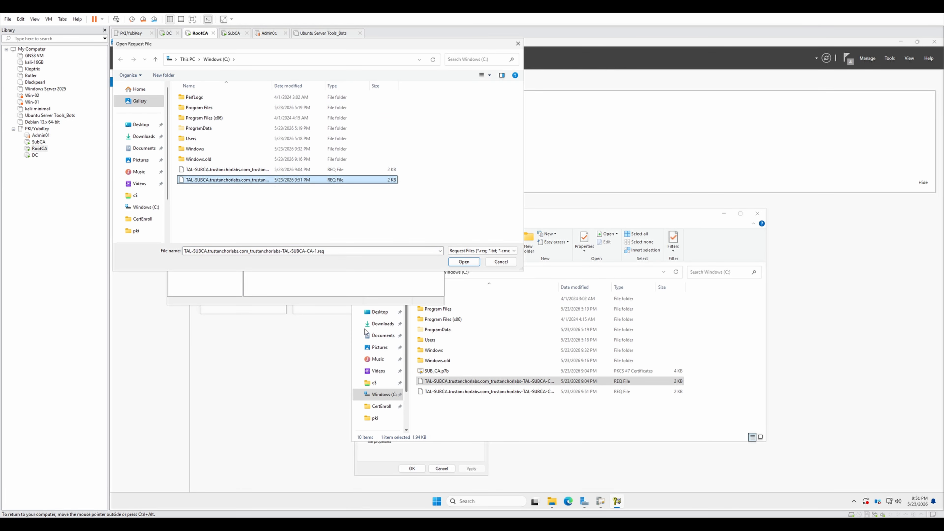
left_click(463, 262)
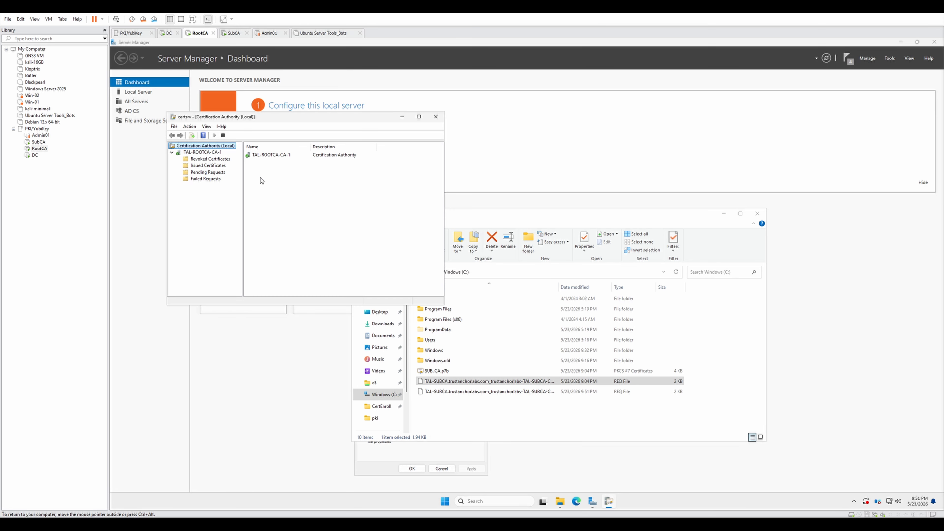
- Review the pending request's common name on TAL-ROOTCA-CA-1 and issue its certificate
left_click(203, 175)
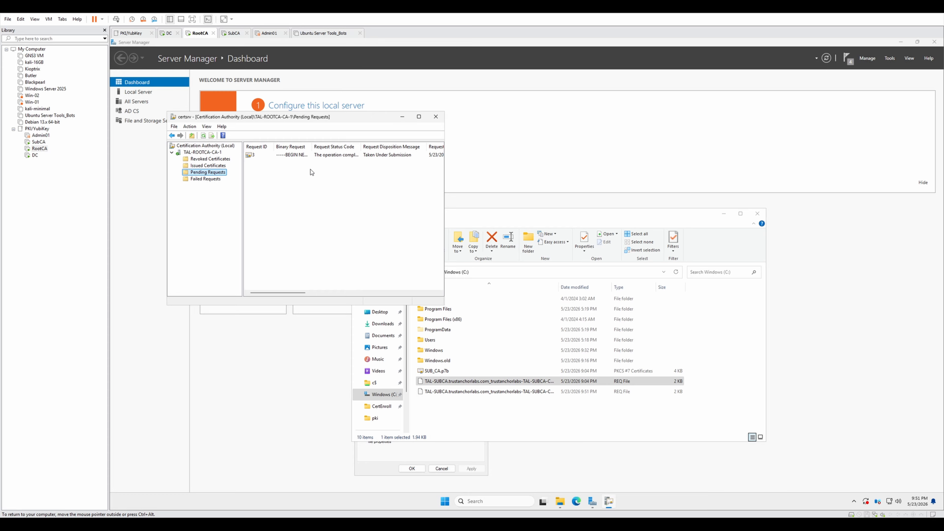
left_click(320, 155)
left_click_drag(278, 295, 318, 289)
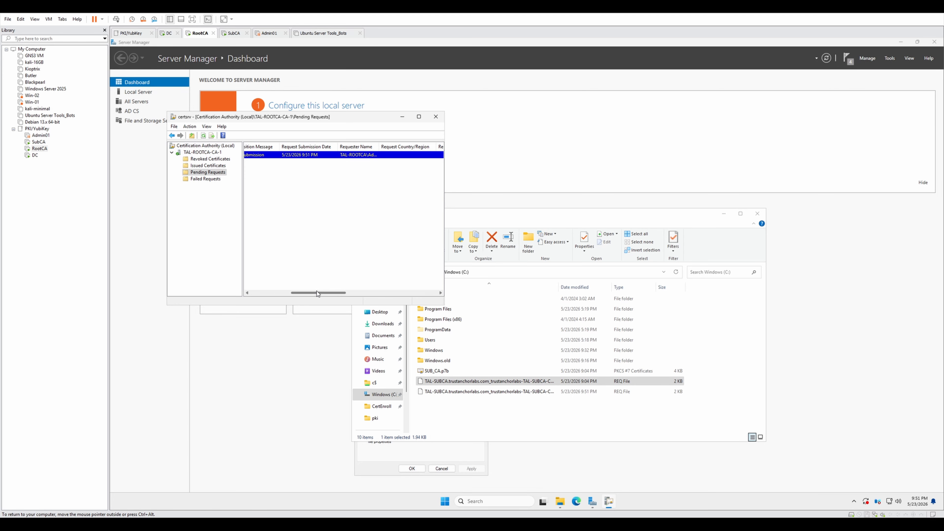
left_click_drag(318, 293, 390, 293)
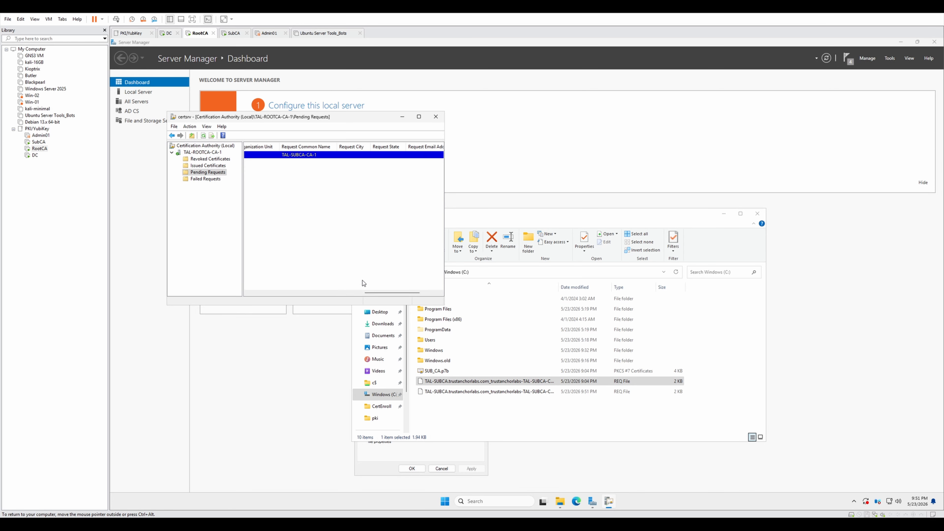
left_click_drag(375, 293, 248, 280)
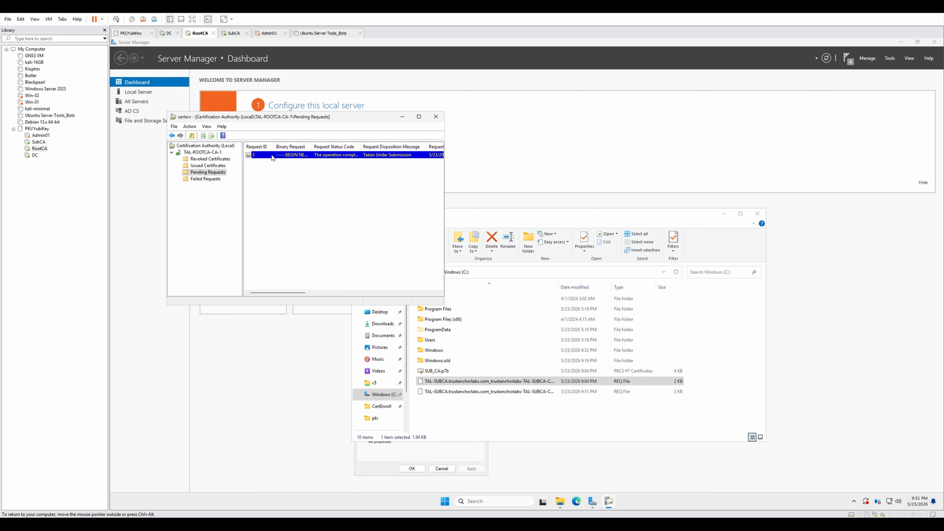
right_click(271, 157)
mouse_move(311, 161)
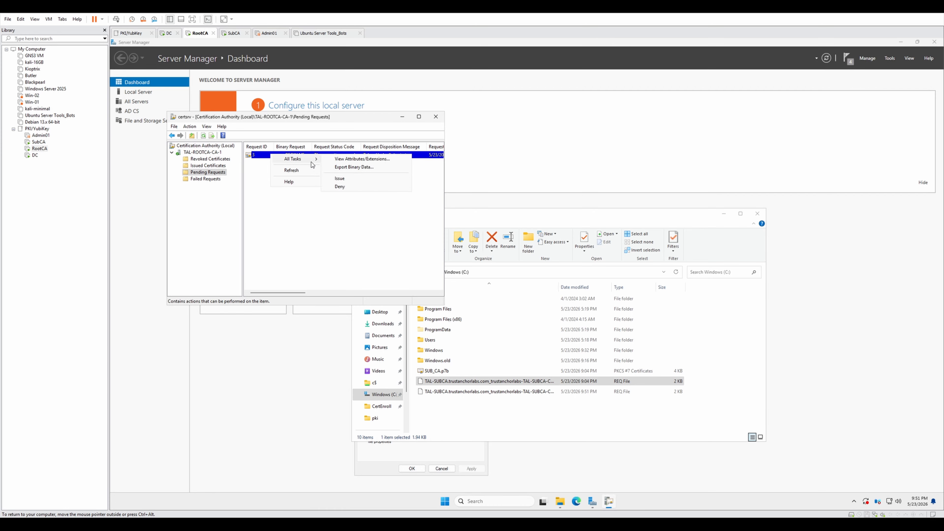
left_click(348, 178)
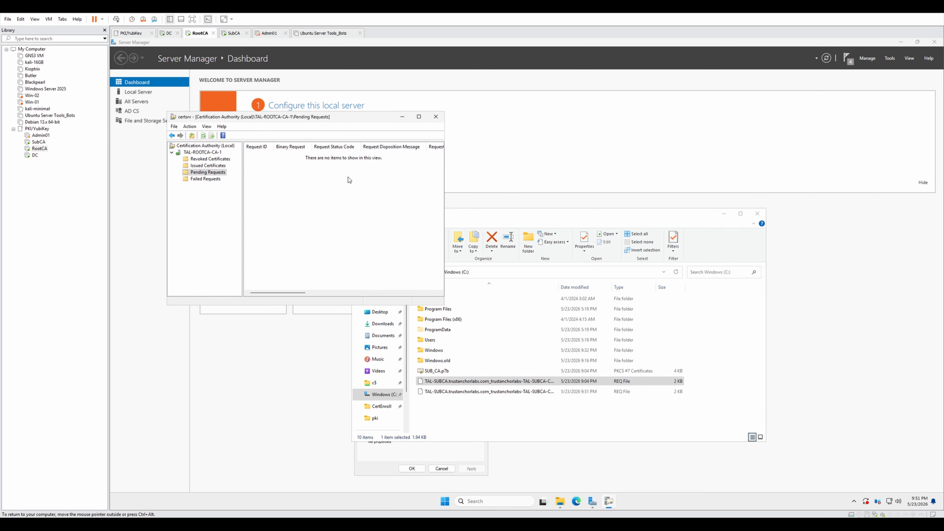
- Open the issued SubCA certificate and examine its CRL Distribution Points and Key Usage details
left_click(204, 165)
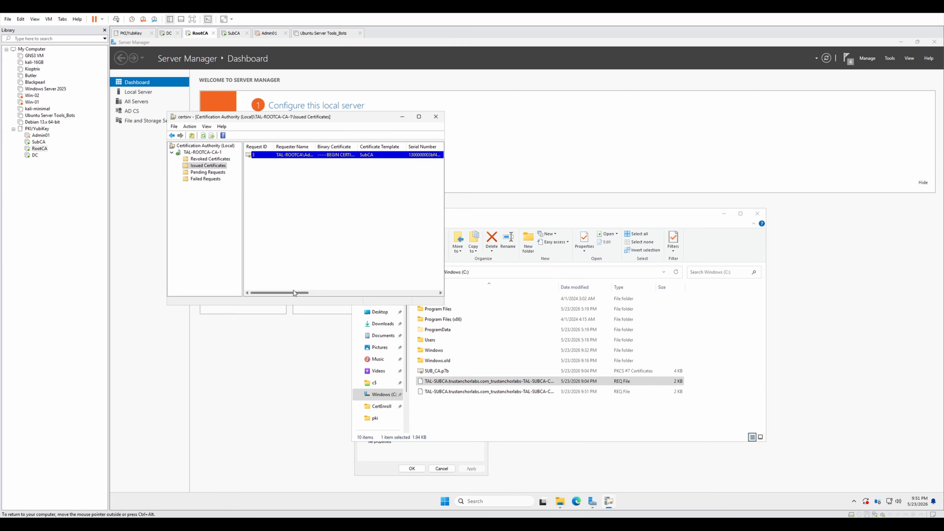
double_click(348, 155)
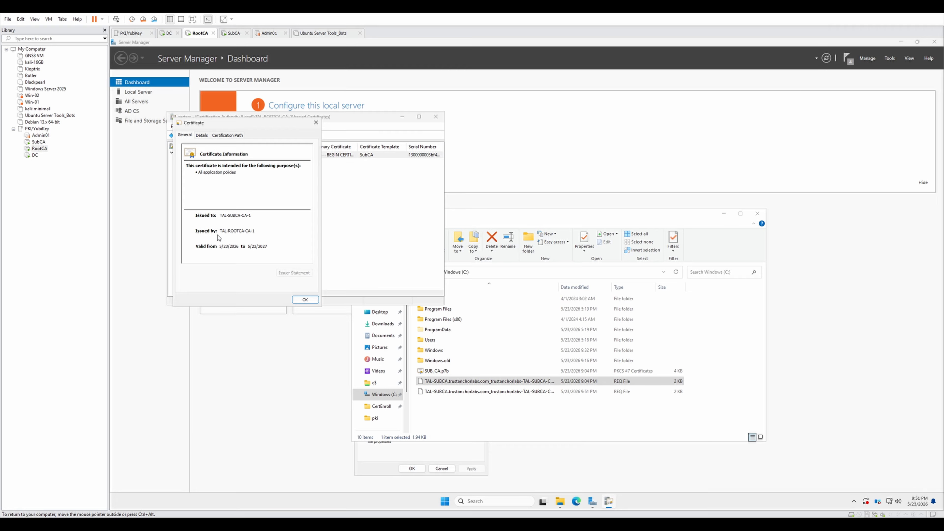
left_click(201, 135)
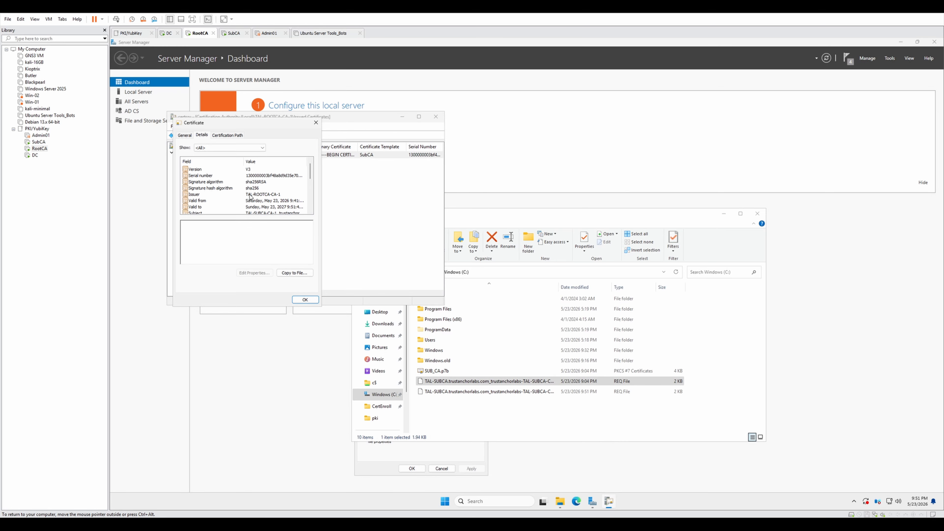
scroll(250, 196, "down", 5)
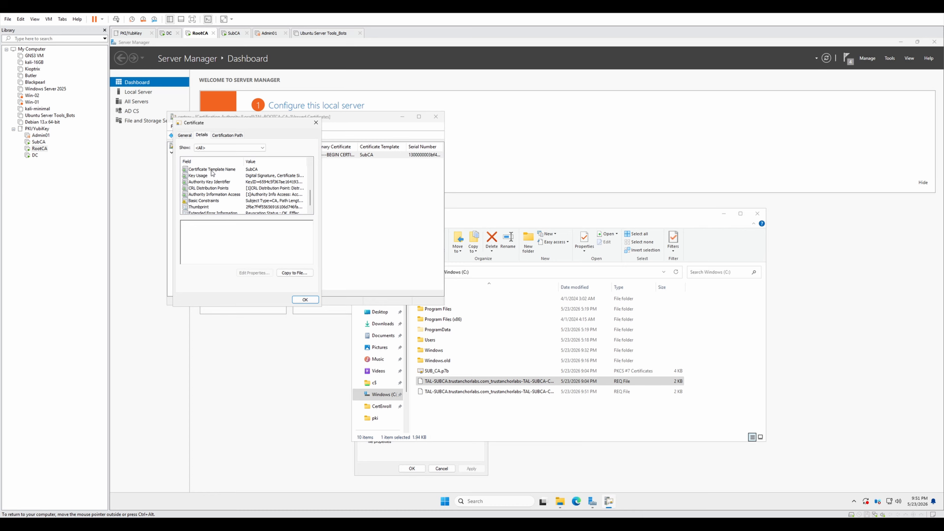
left_click(217, 187)
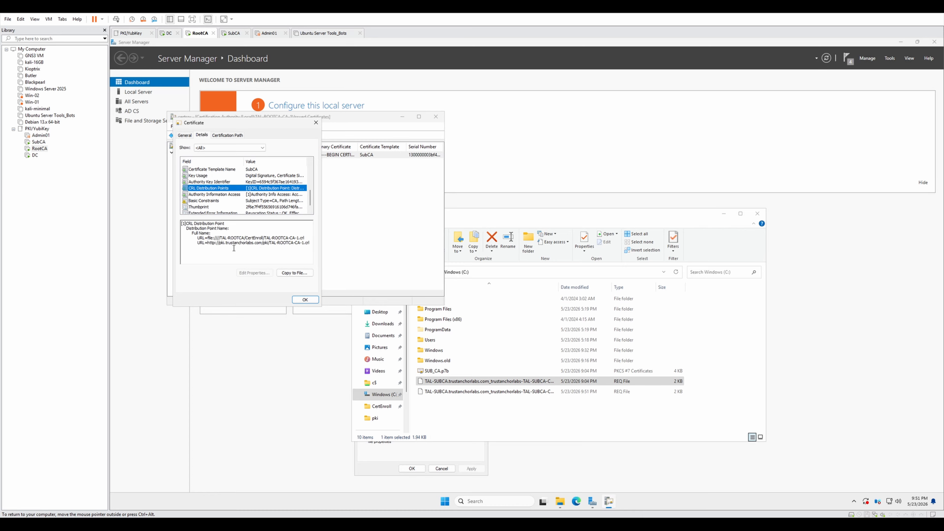
left_click_drag(207, 243, 311, 245)
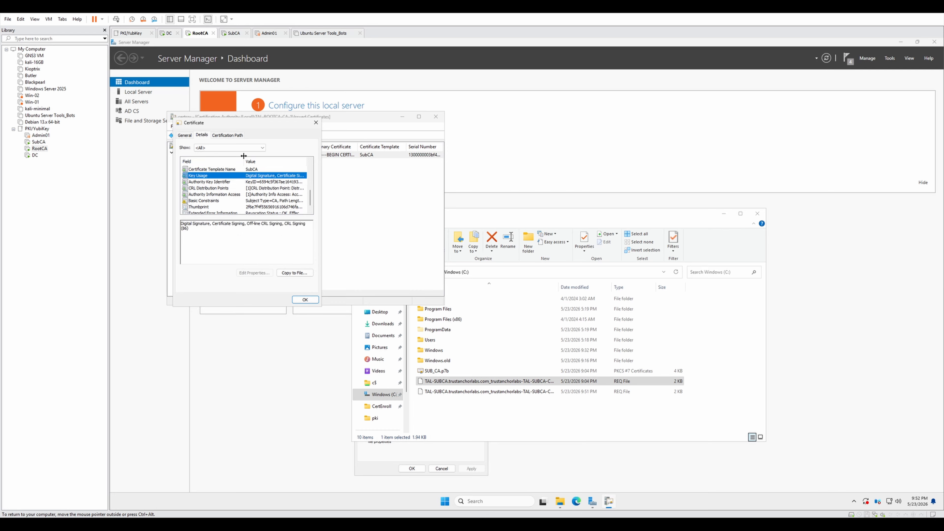
- Check the certification path and status of both TAL-ROOTCA-CA-1 and TAL-SUBCA-CA-1
left_click(228, 135)
left_click(209, 154)
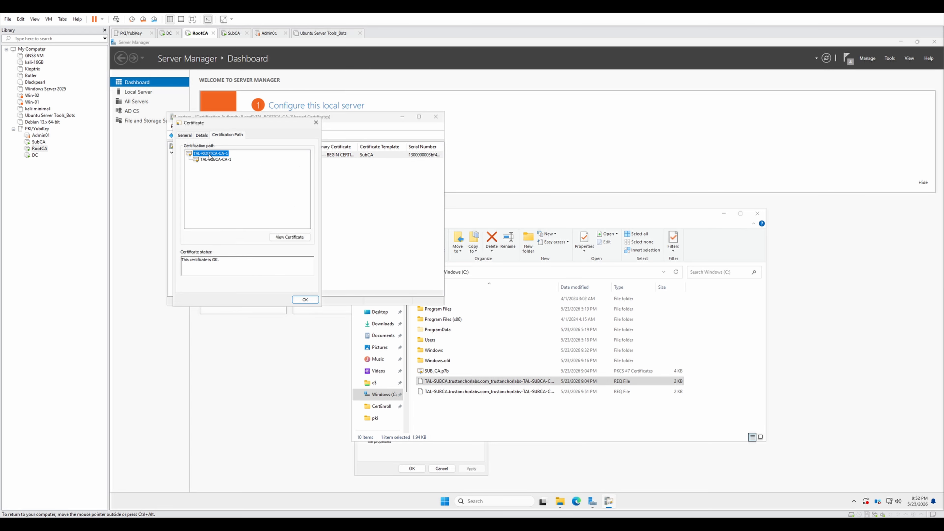
left_click(223, 159)
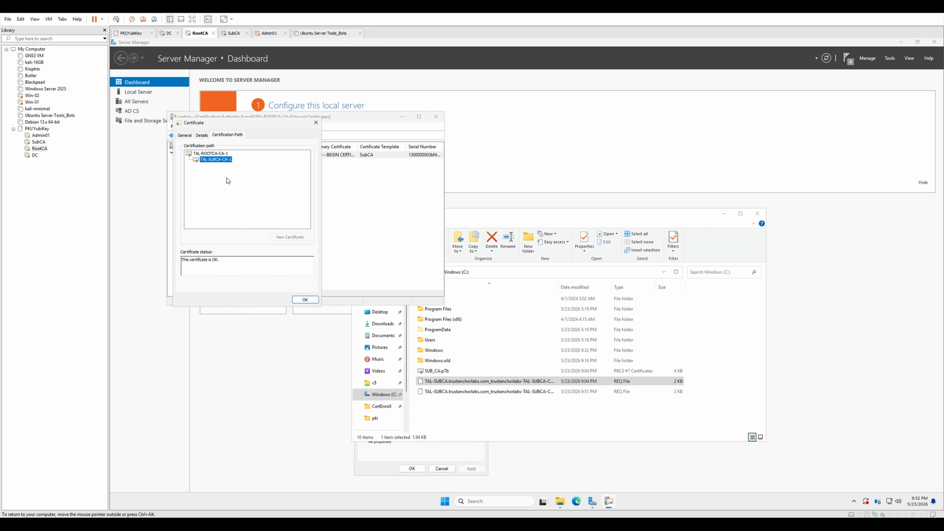
left_click(214, 155)
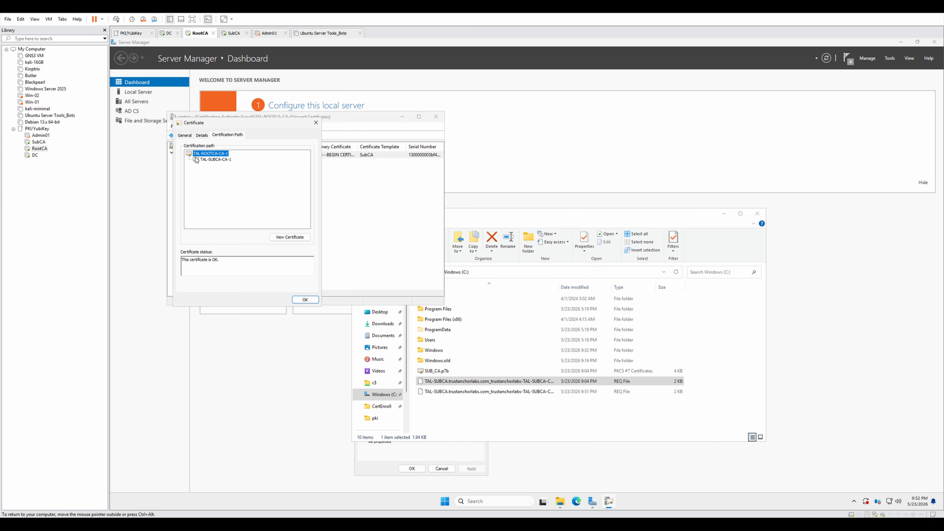
left_click(218, 160)
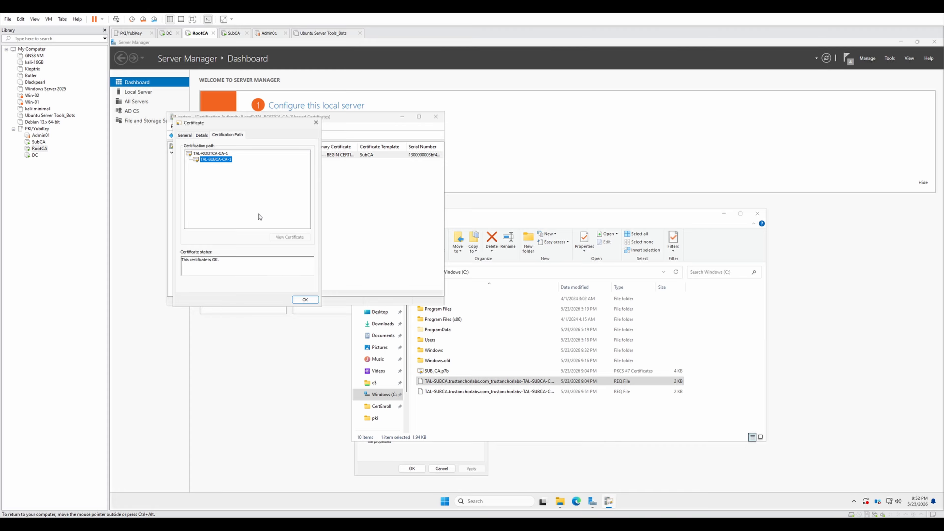
- Set up an export of the TAL-SUBCA-CA-1 certificate in PKCS #7 (.P7B) format, including all certificates in the certification path
left_click(202, 136)
scroll(225, 185, "up", 4)
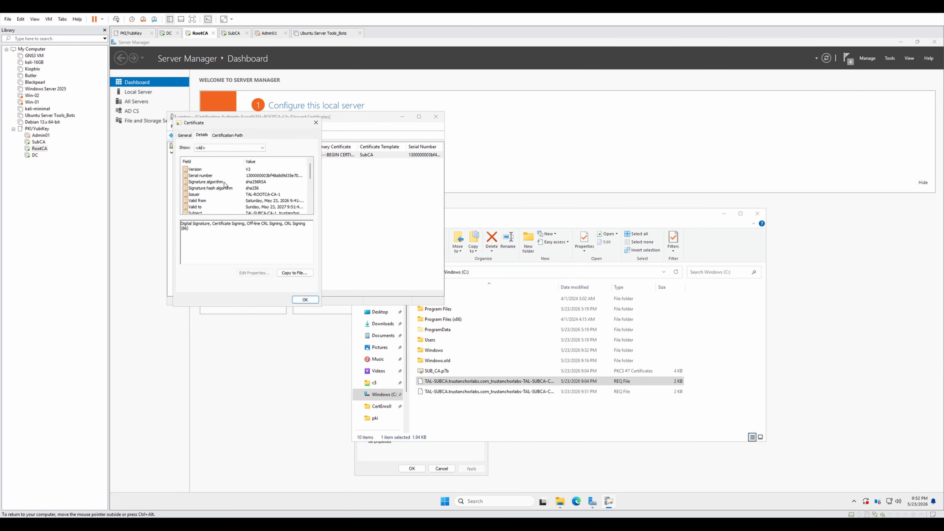
left_click(299, 273)
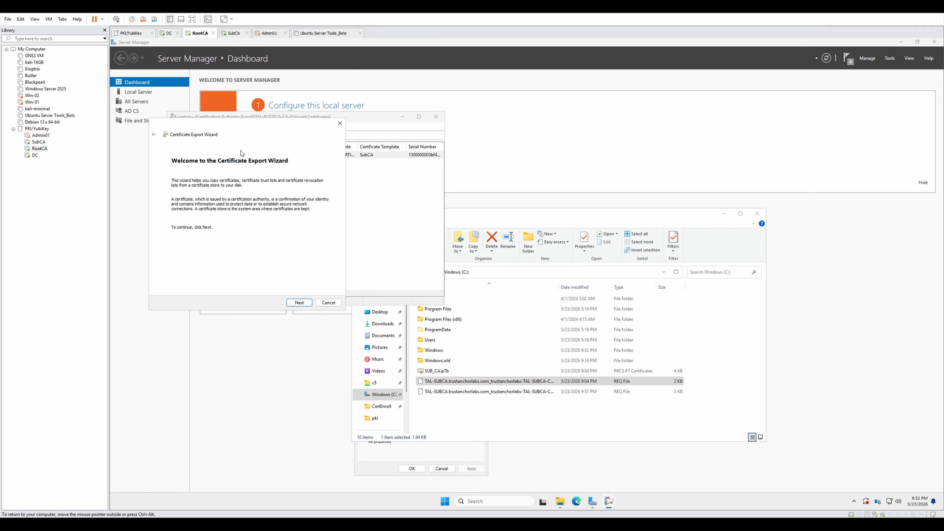
left_click(299, 302)
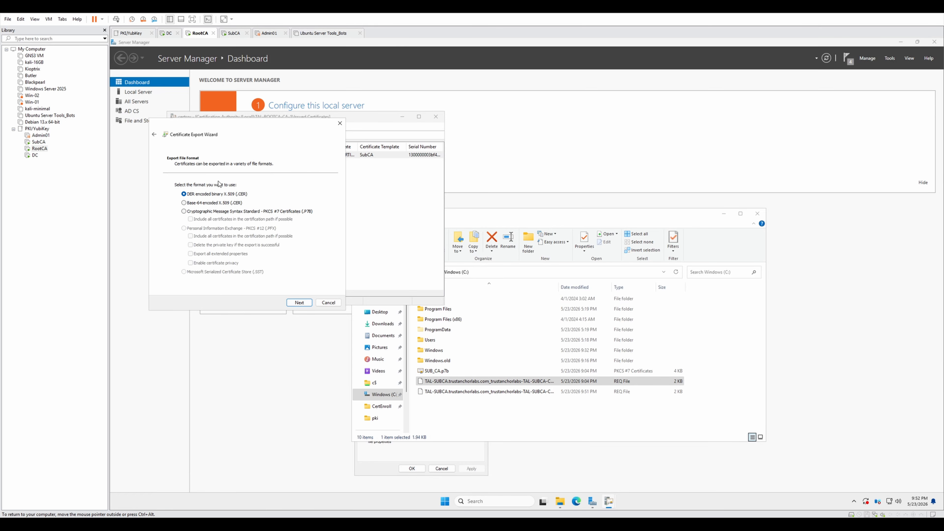
left_click(210, 212)
left_click(191, 219)
left_click(307, 303)
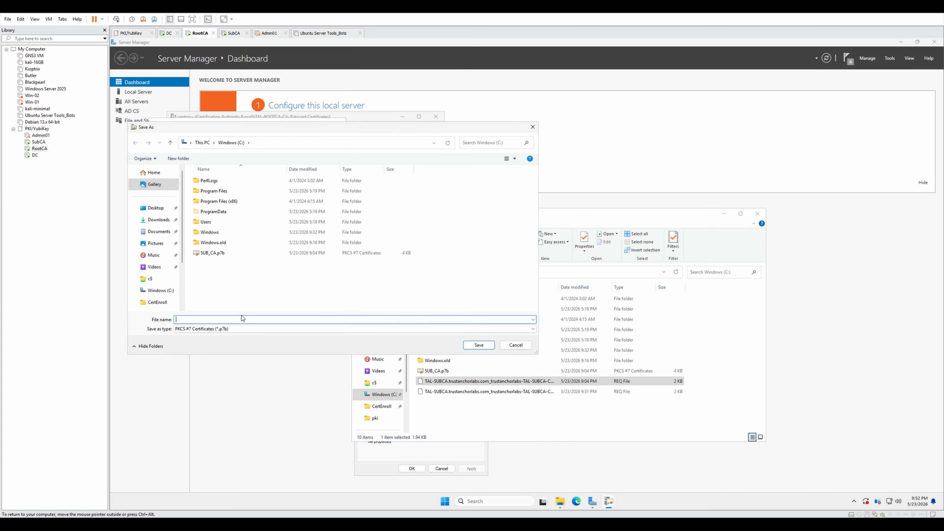
- Save the export as SUB_CA on the C: drive, replacing the existing file, and complete the export wizard
type("S")
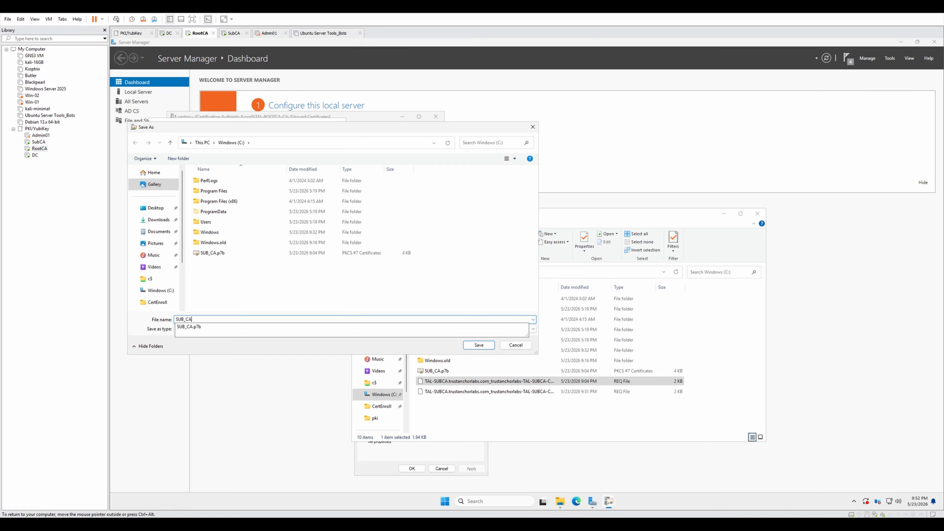
type("UB_CA")
key("Return")
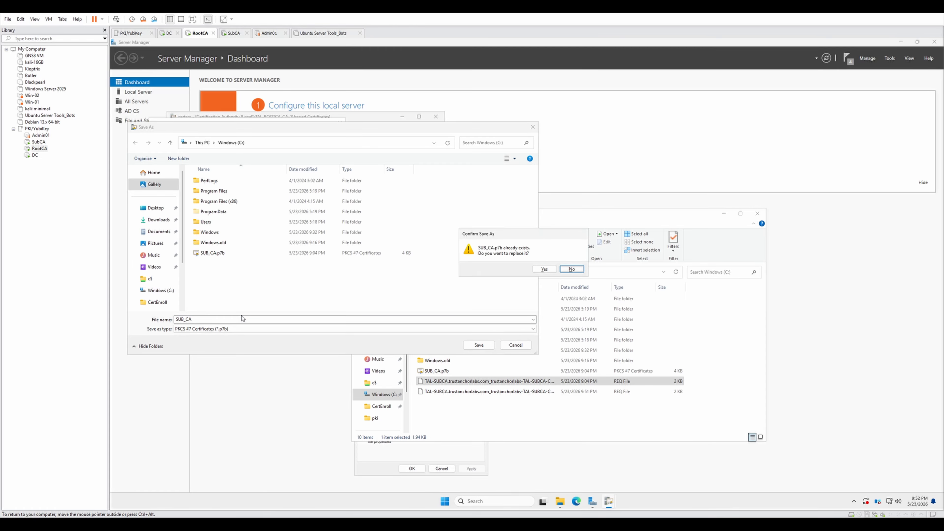
left_click(548, 271)
left_click(299, 303)
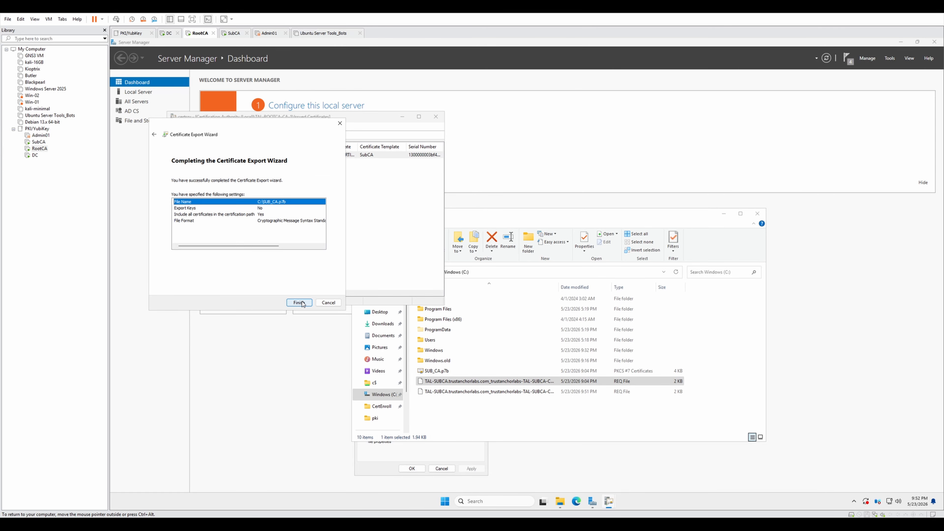
left_click(196, 214)
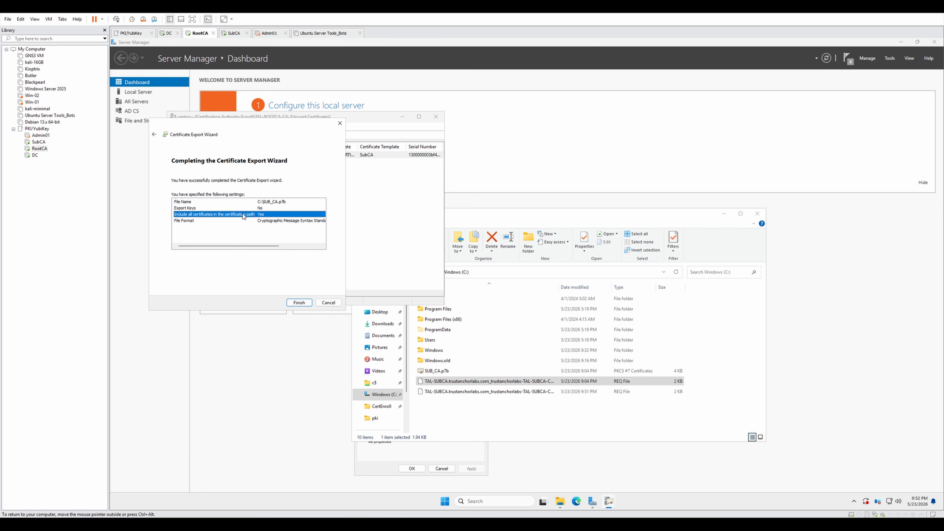
left_click(214, 210)
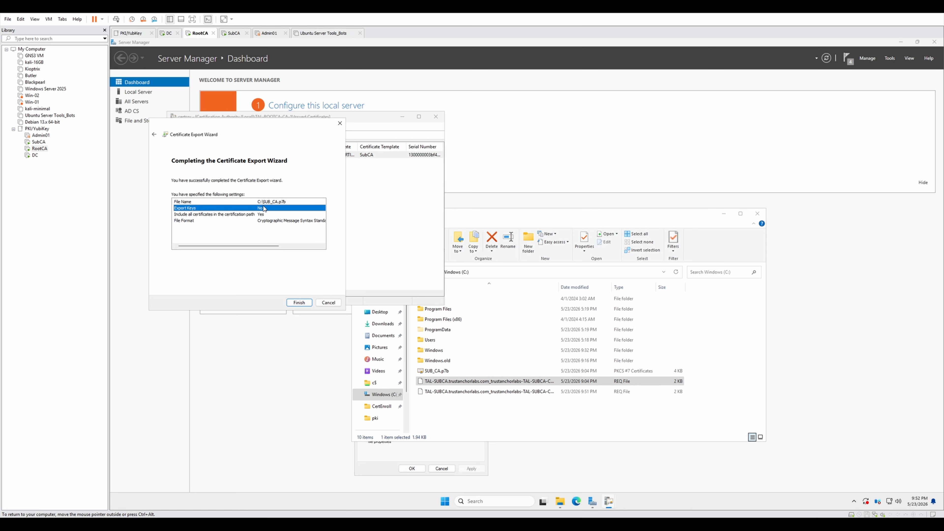
left_click(299, 302)
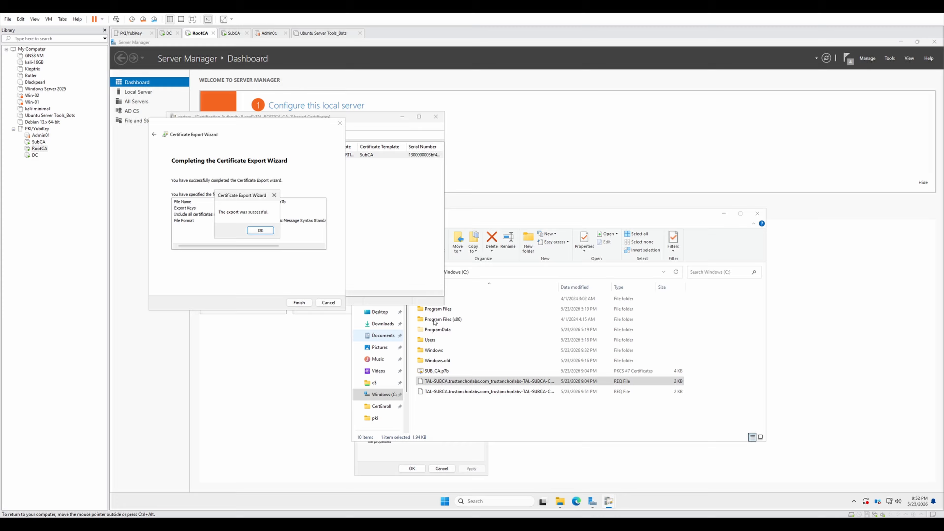
left_click(261, 232)
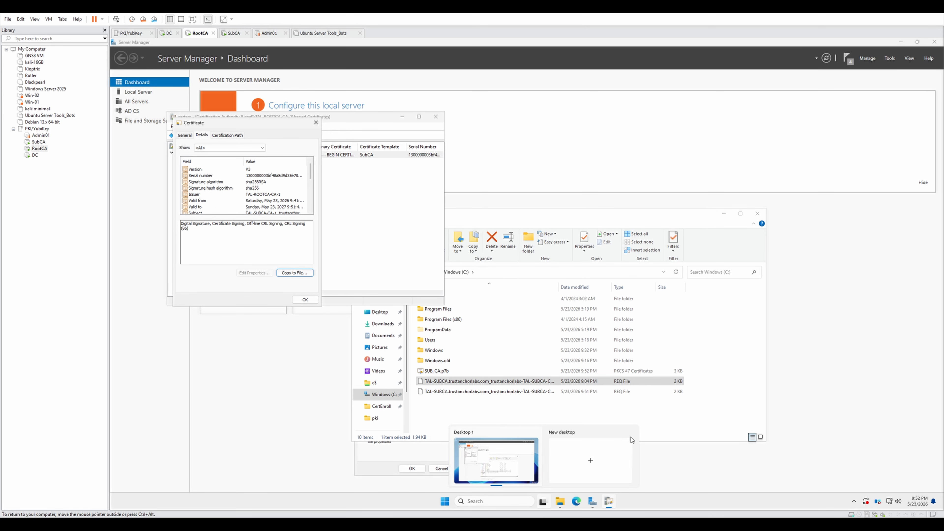
- Copy SUB_CA.p7b from the C: drive to the network share \\10.0.10.100\c$
left_click(531, 416)
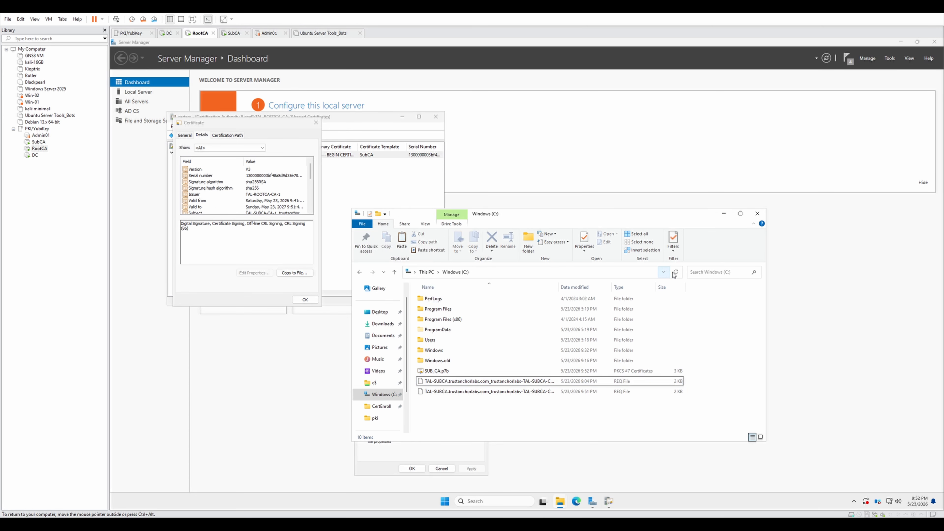
right_click(437, 369)
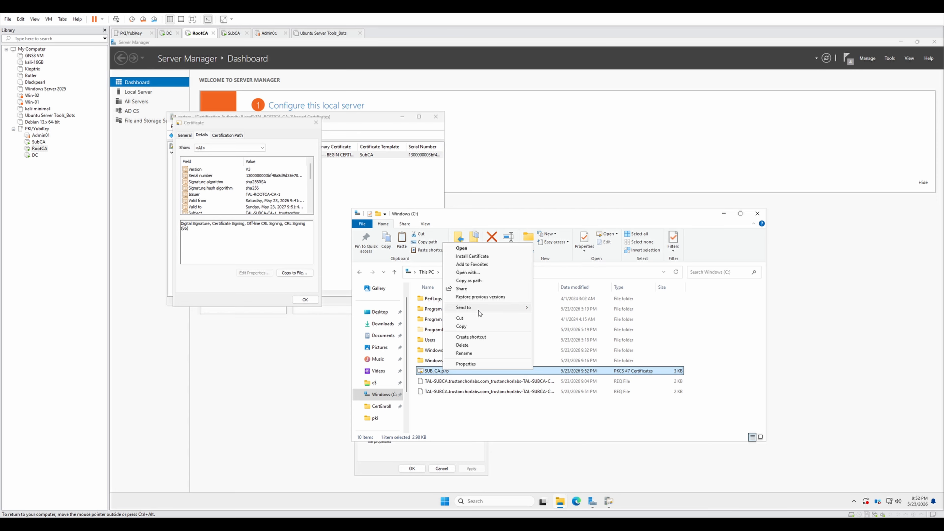
left_click(474, 326)
left_click(507, 273)
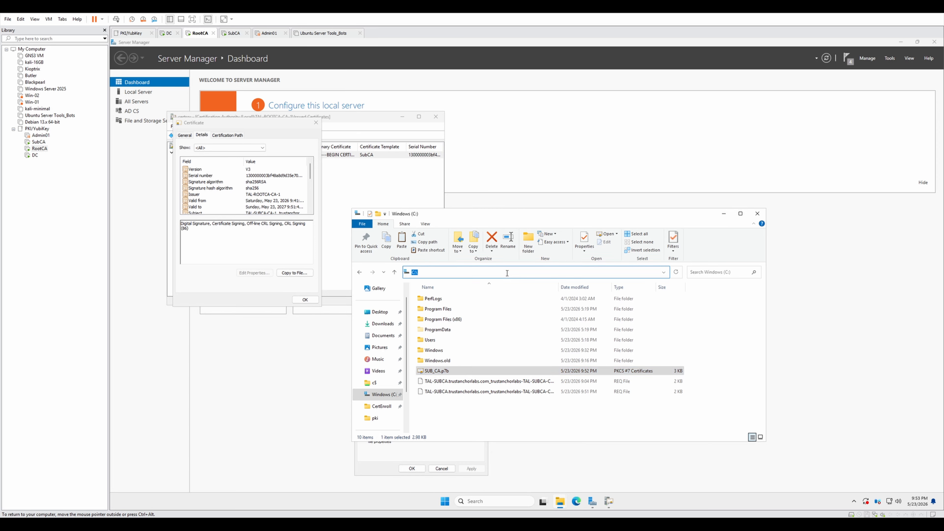
type("\\\\")
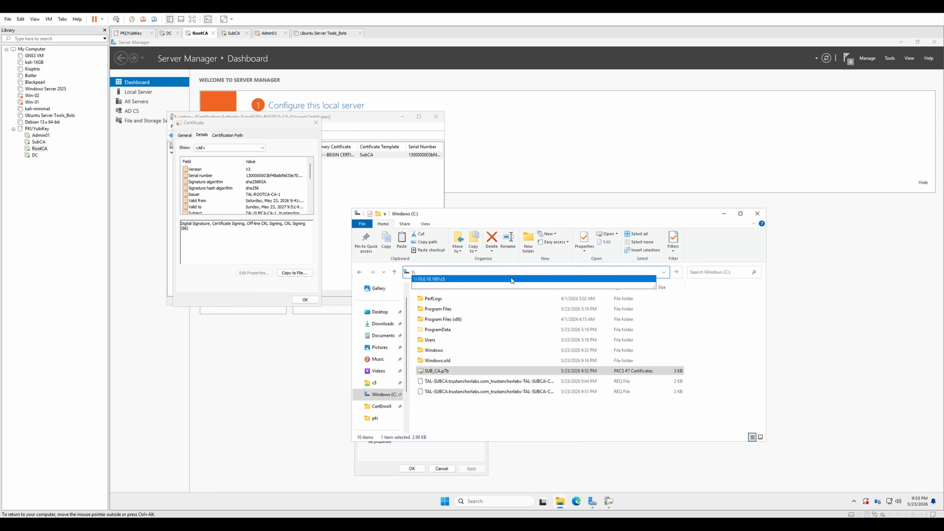
left_click(513, 279)
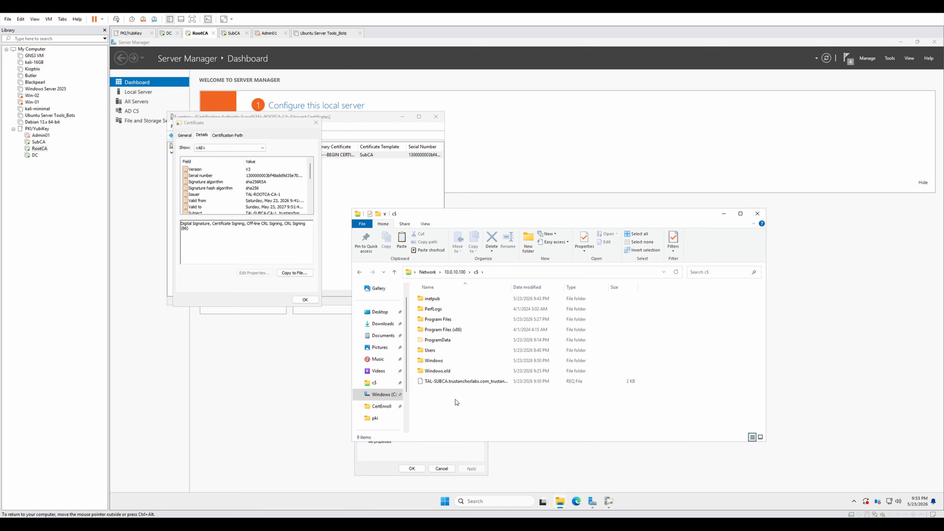
right_click(467, 408)
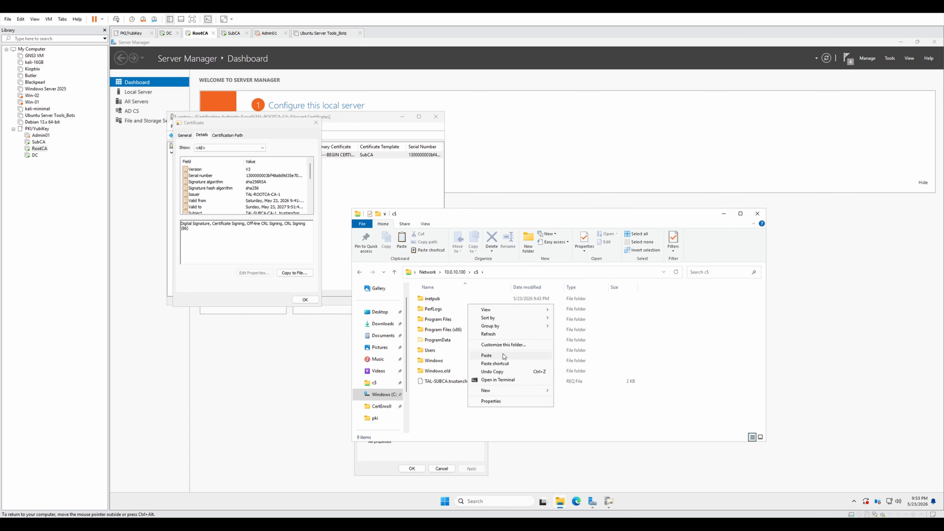
left_click(488, 355)
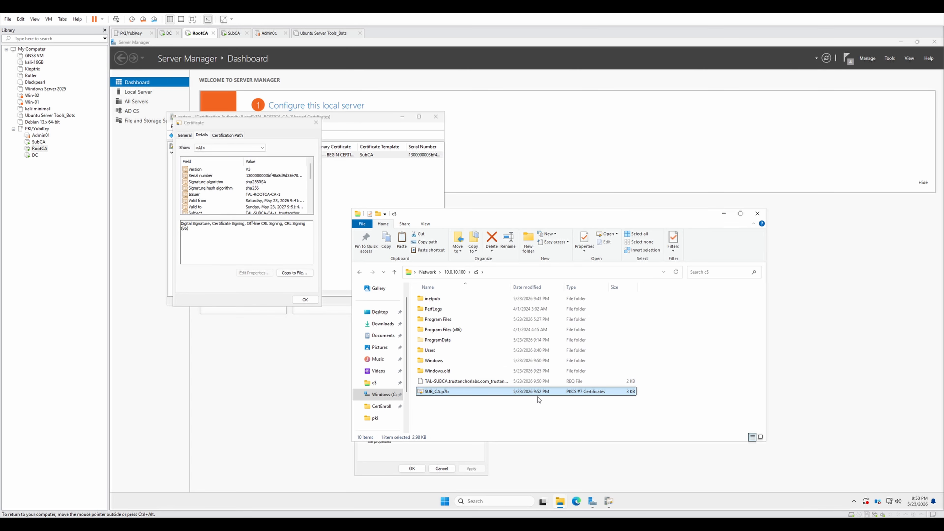
- Switch to the SubCA virtual machine, locate SUB_CA.p7b on its C: drive and open the Certification Authority console
left_click(39, 142)
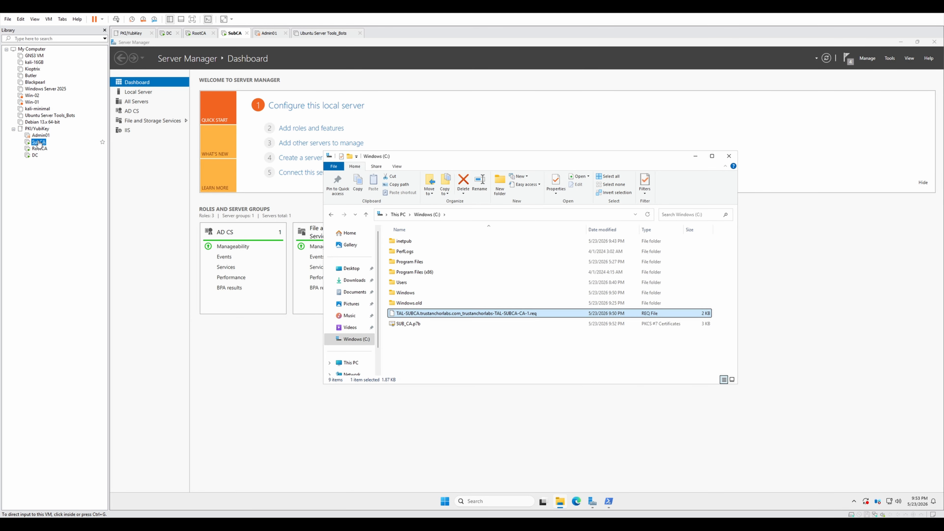
left_click(427, 324)
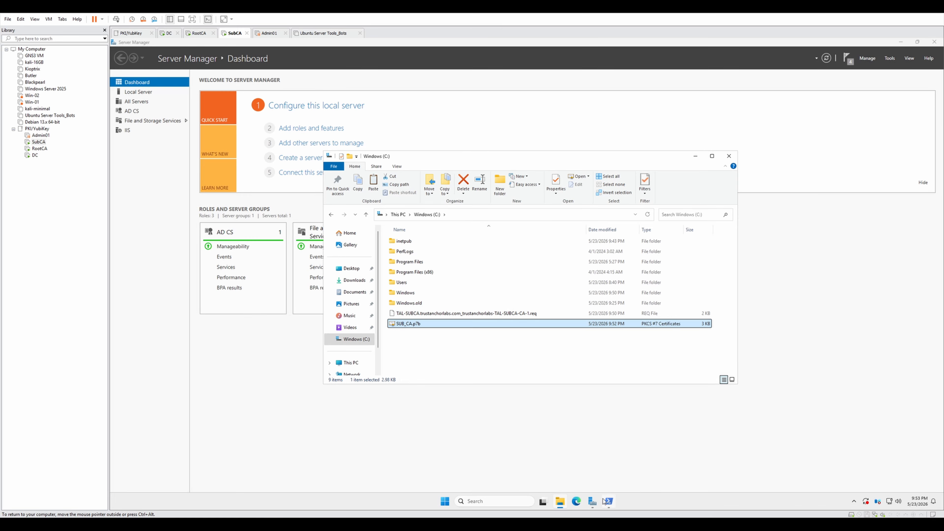
left_click(503, 501)
type("ceer")
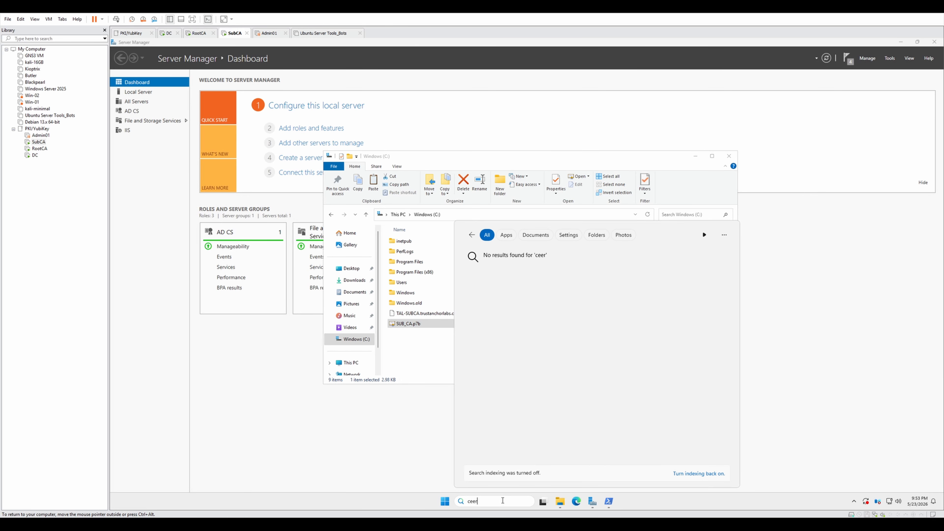
type("r")
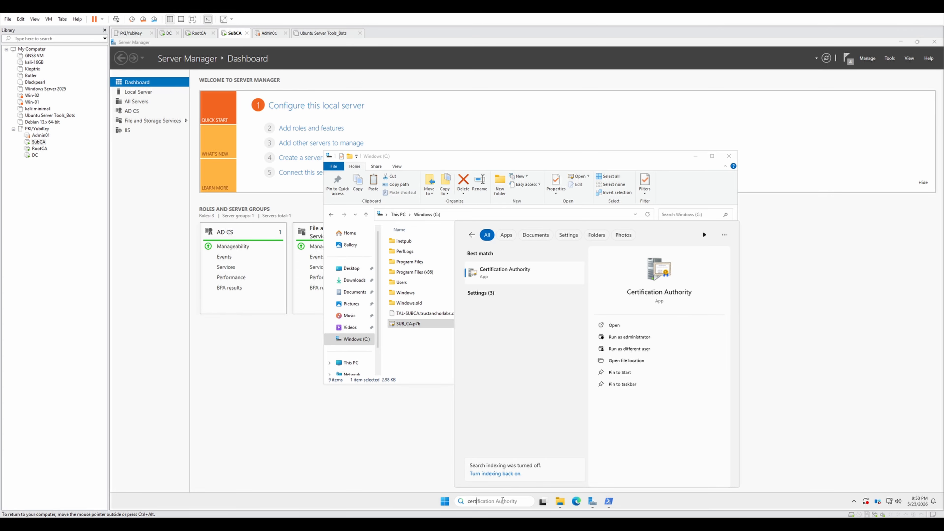
left_click(702, 230)
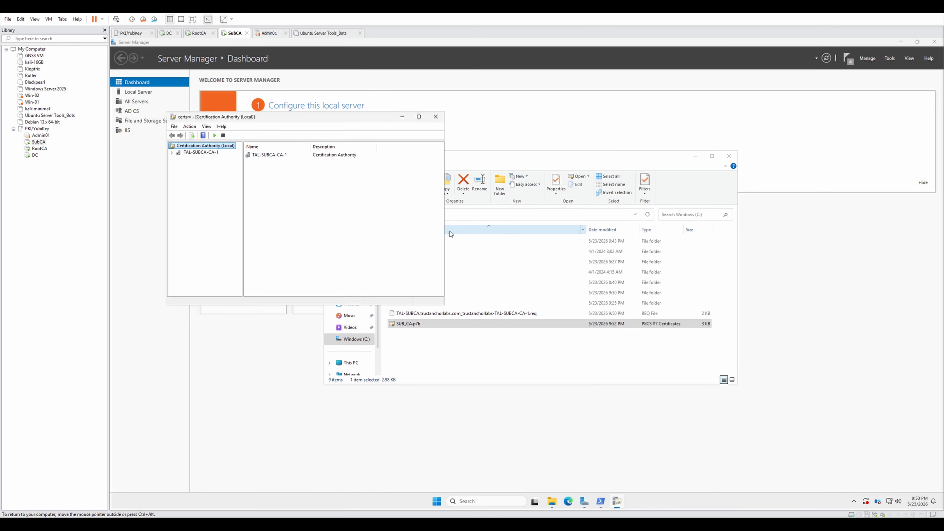
- Install SUB_CA.p7b as the CA certificate of TAL-SUBCA-CA-1 and accept trusting the root certificate
left_click(171, 152)
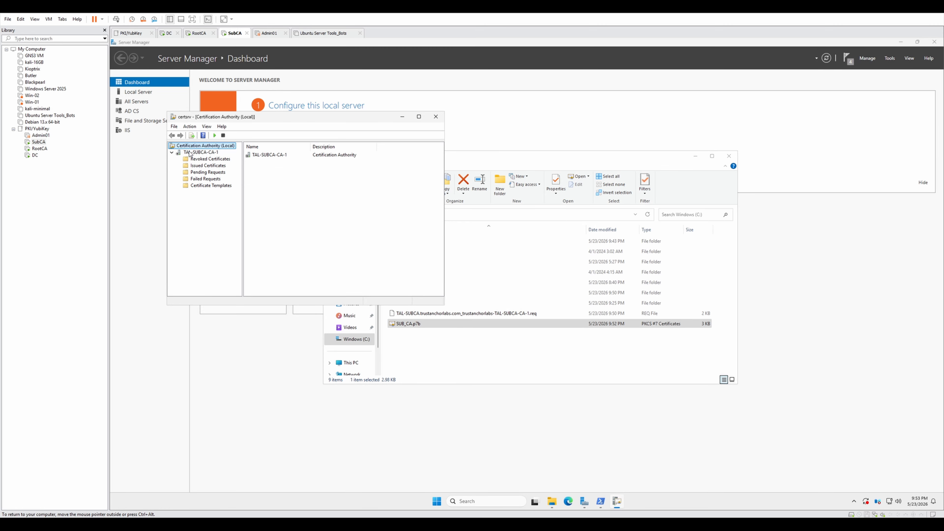
right_click(189, 153)
mouse_move(215, 158)
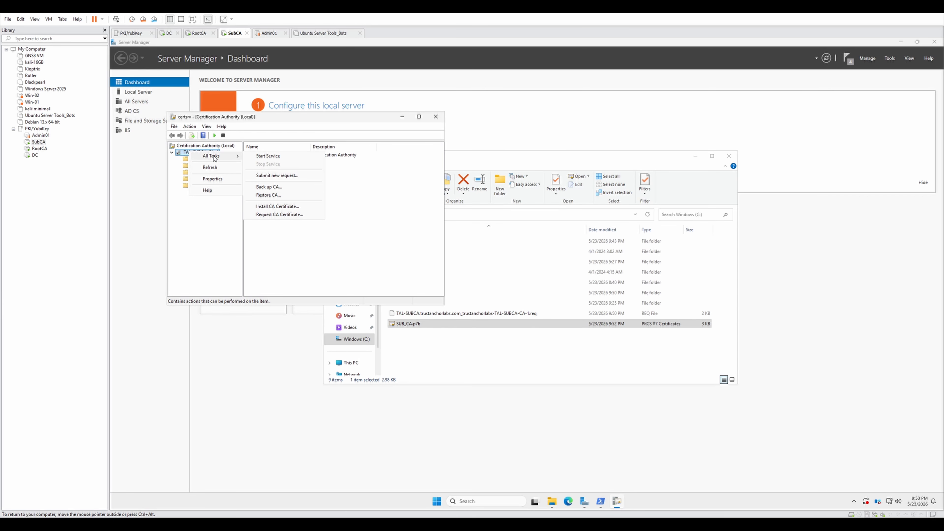
left_click(280, 207)
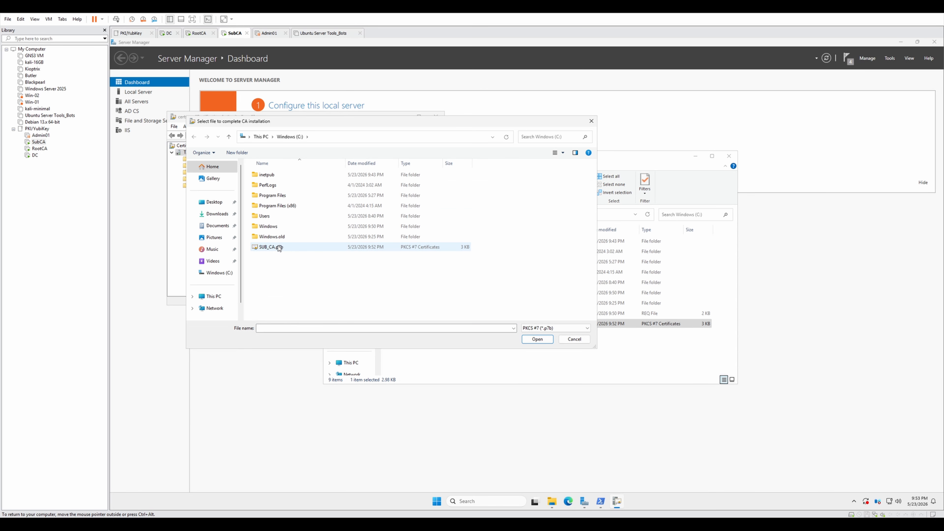
left_click(279, 248)
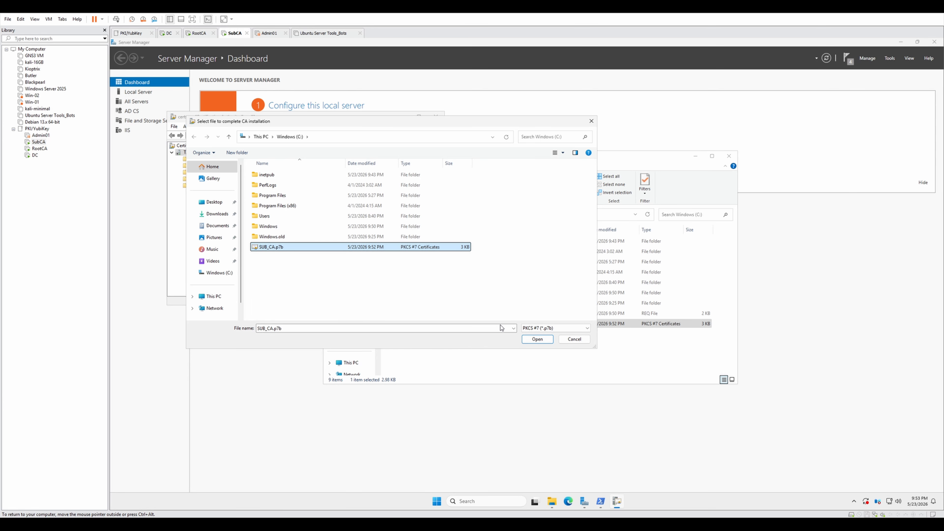
left_click(537, 339)
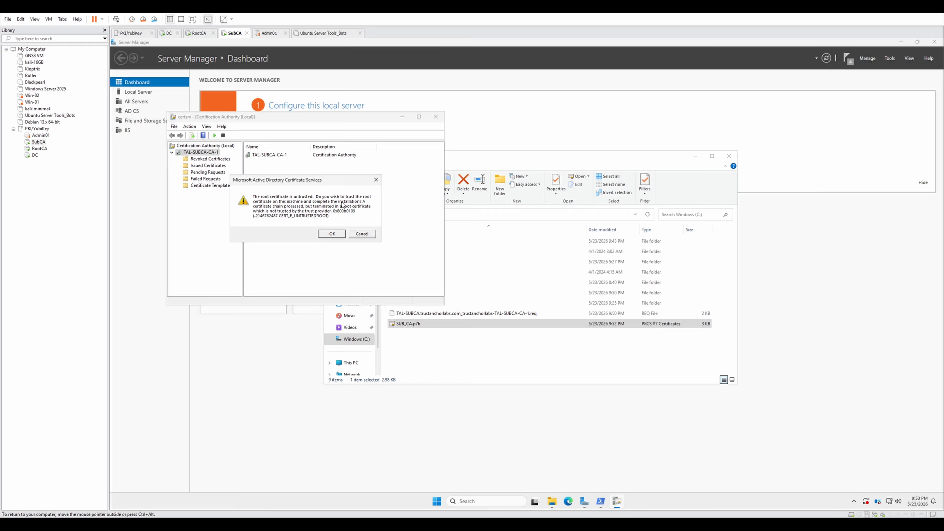
left_click(331, 234)
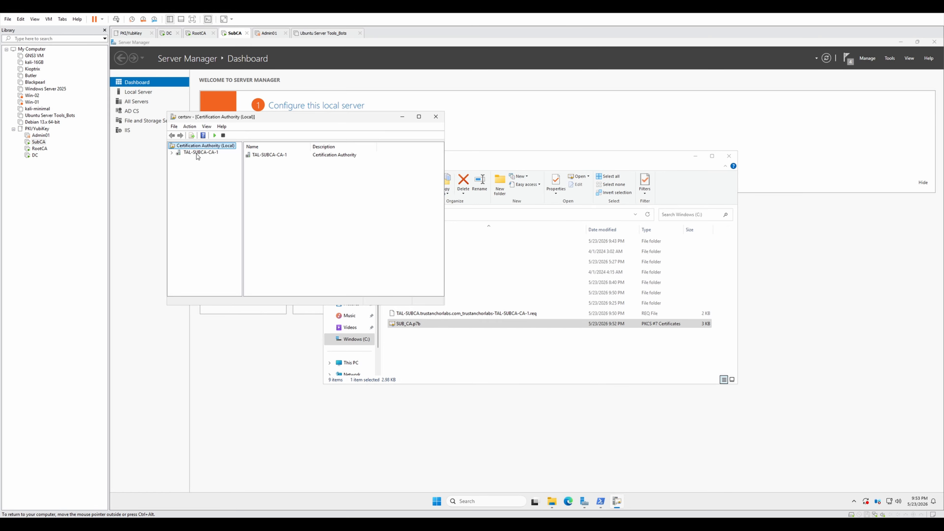
- Start the certificate service of TAL-SUBCA-CA-1
right_click(195, 156)
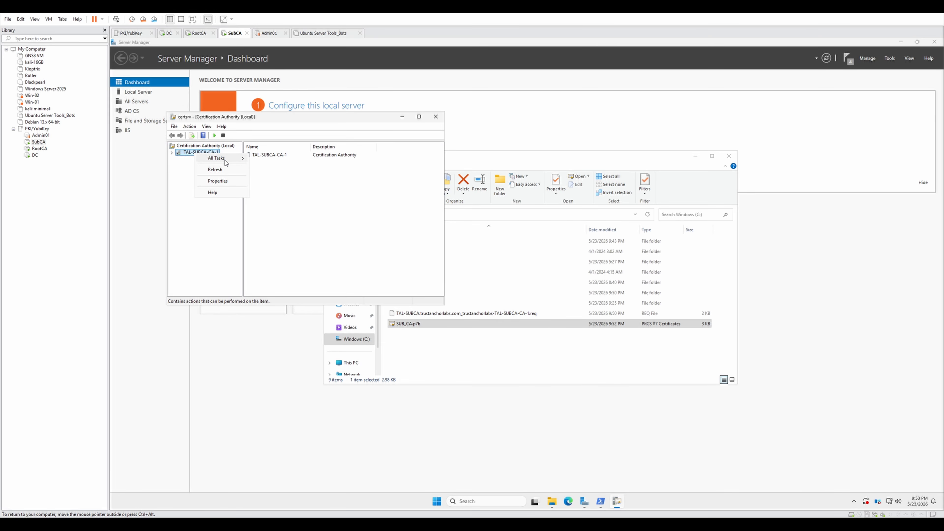
mouse_move(225, 163)
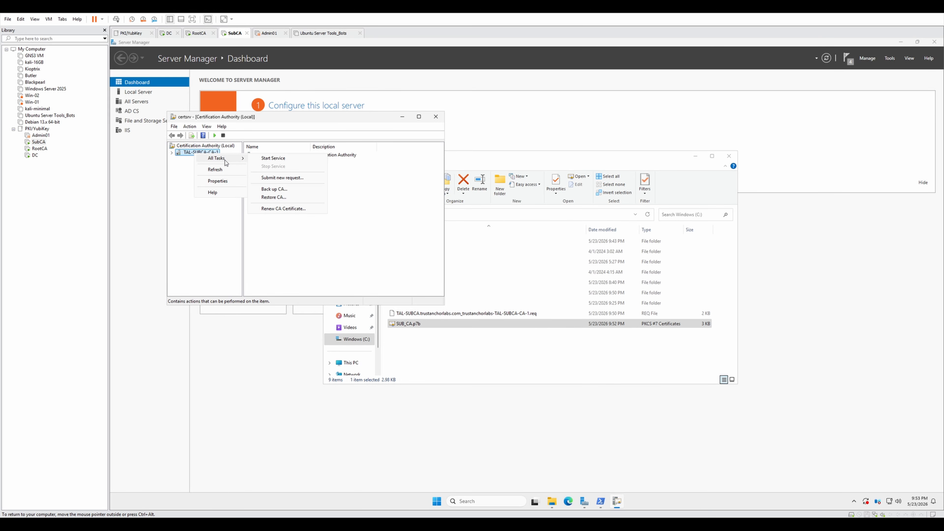
left_click(280, 158)
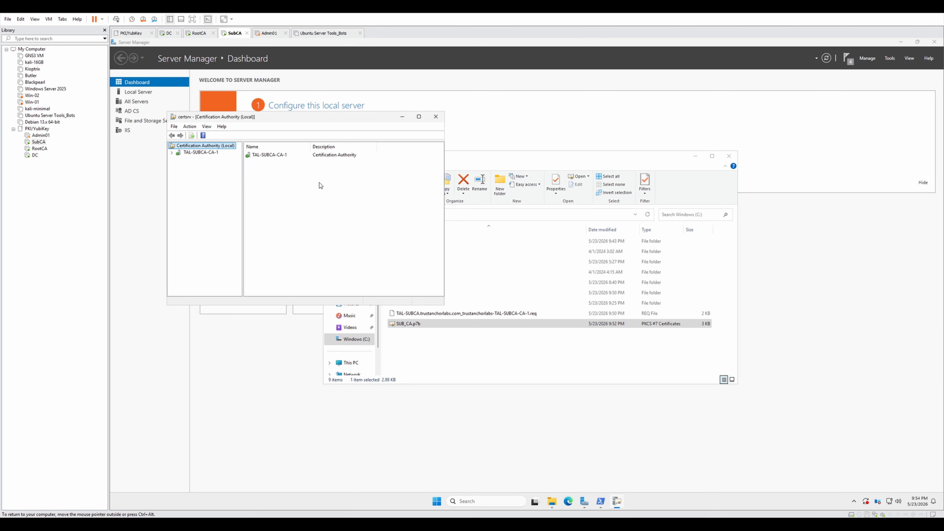
- Examine the Revoked Certificates and Issued Certificates folders of TAL-SUBCA-CA-1
left_click(172, 152)
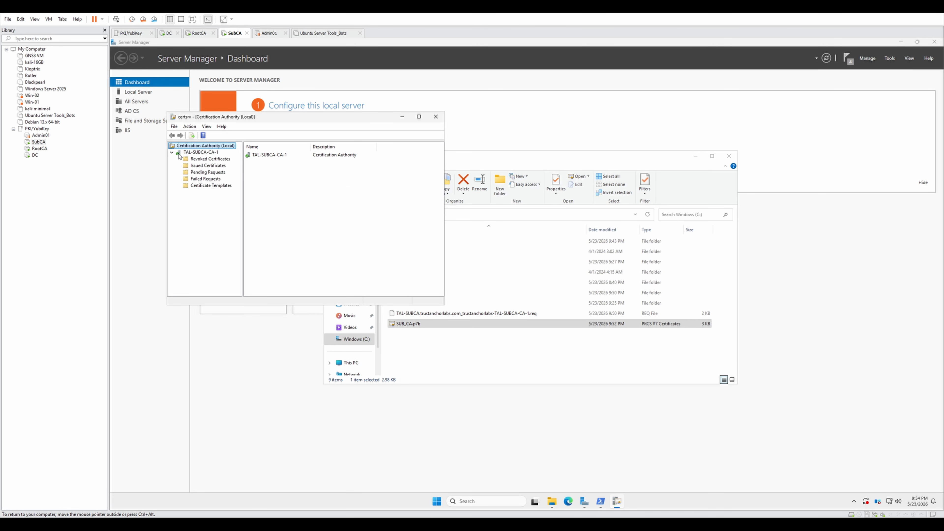
left_click(179, 152)
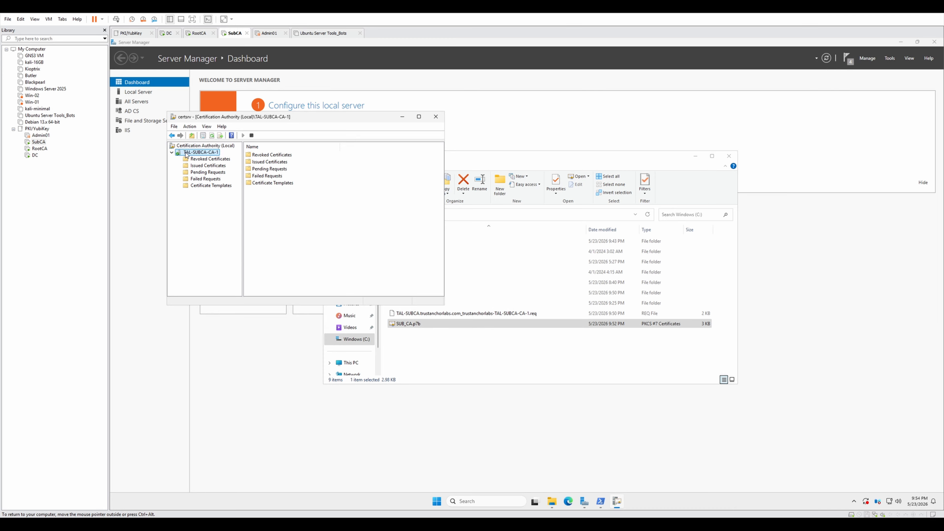
left_click(213, 160)
left_click(212, 167)
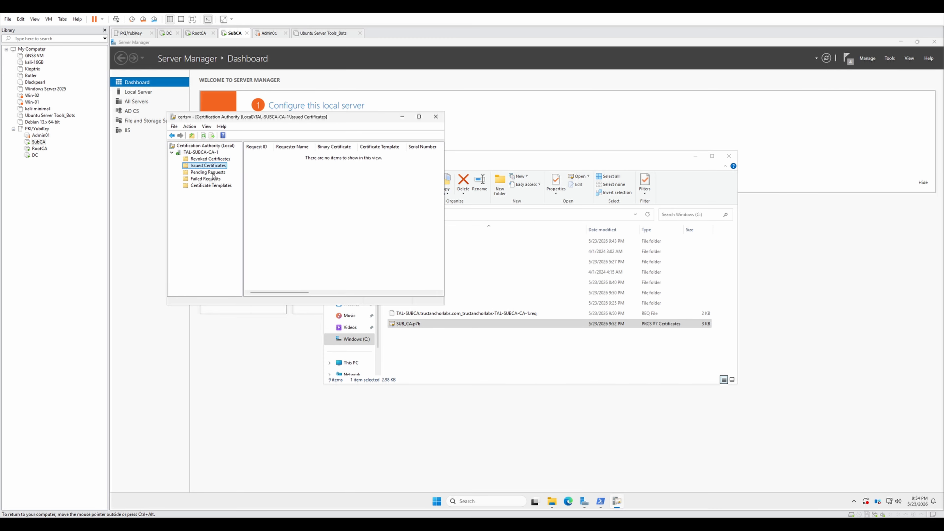
- Examine the Pending Requests and Revoked Certificates folders, plus the general details and certification path of TAL-SUBCA-CA-1's CA certificate
left_click(212, 173)
left_click(210, 159)
right_click(200, 153)
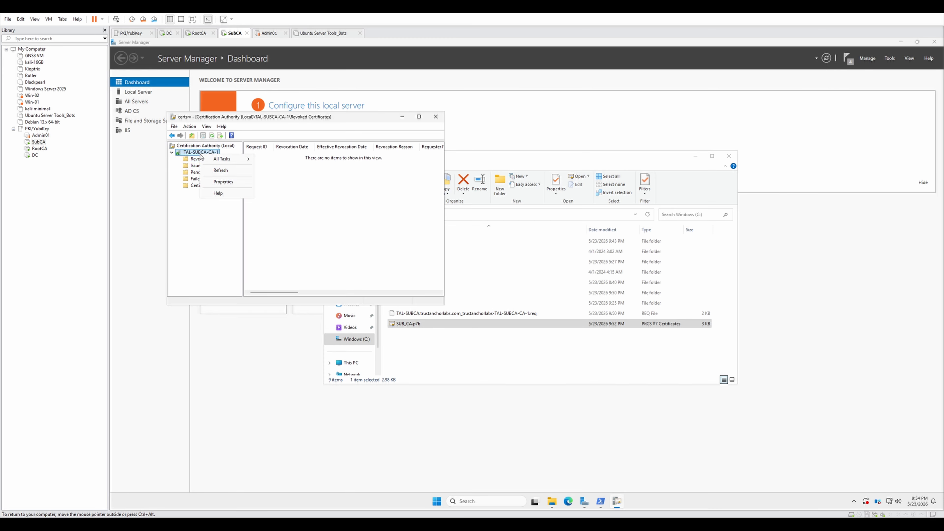
left_click(224, 182)
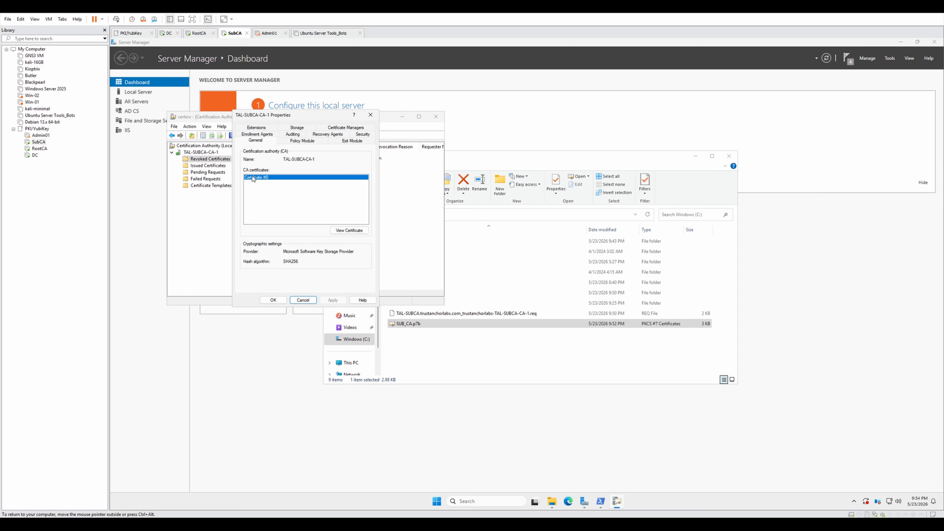
left_click(349, 231)
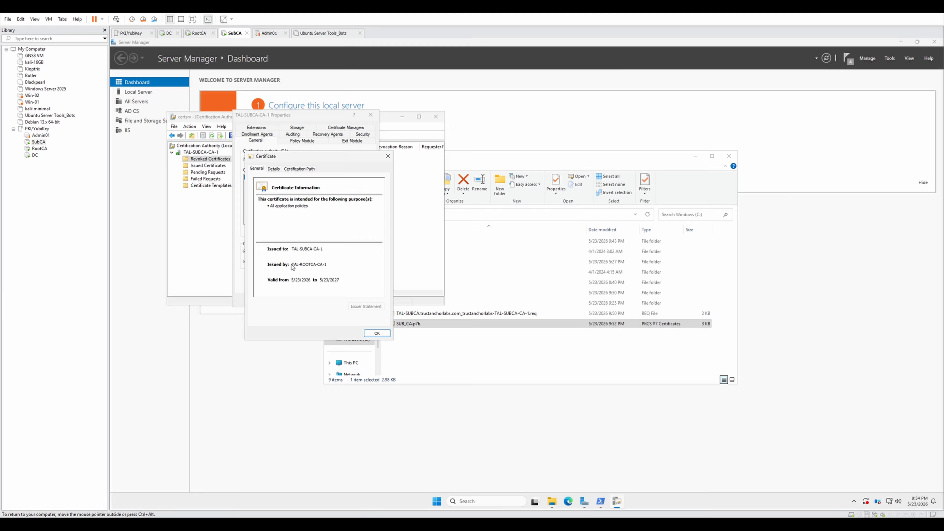
left_click(291, 170)
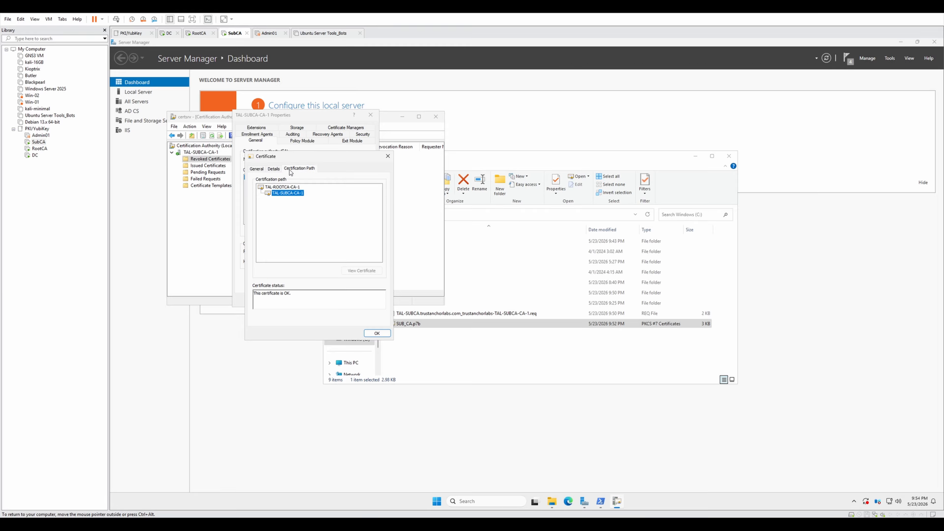
left_click(281, 186)
left_click(286, 193)
left_click(283, 186)
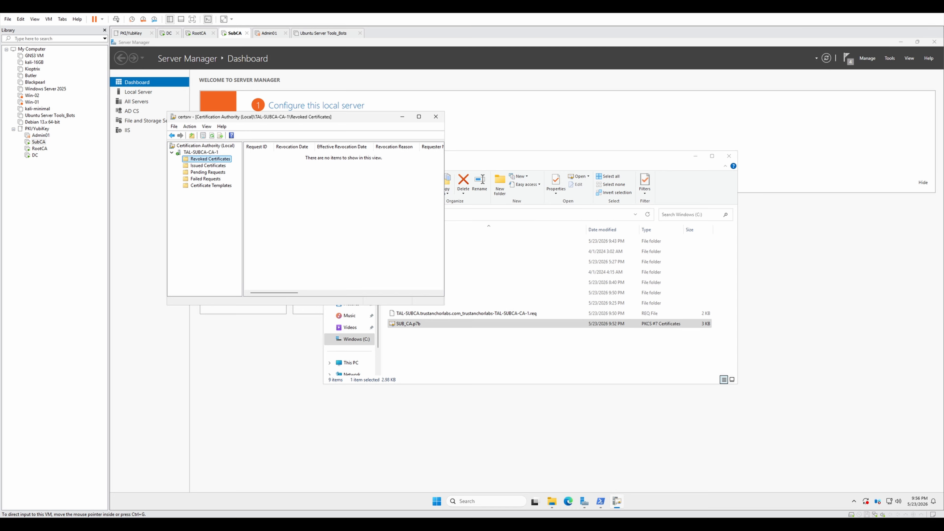
- Open the CRL Distribution Point (CDP) extension settings in the properties of TAL-SUBCA-CA-1
left_click_drag(238, 116, 416, 167)
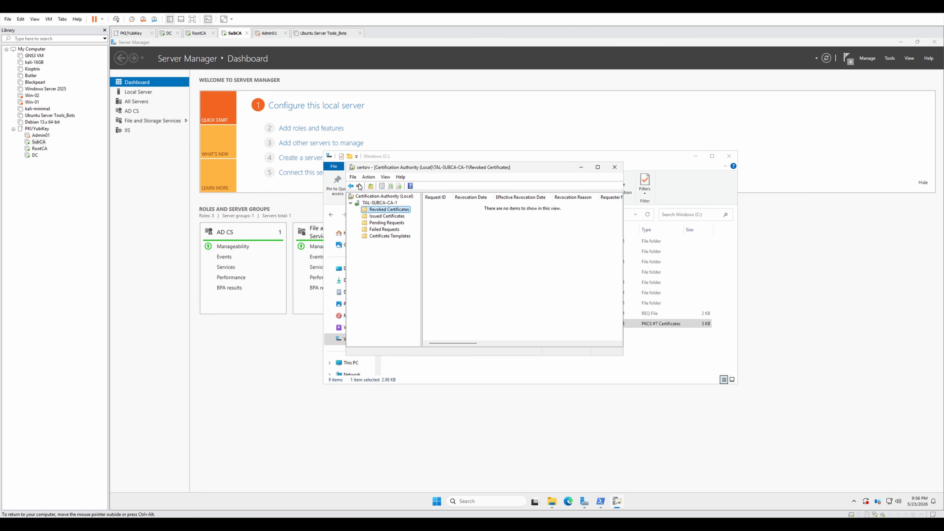
right_click(368, 203)
left_click(401, 226)
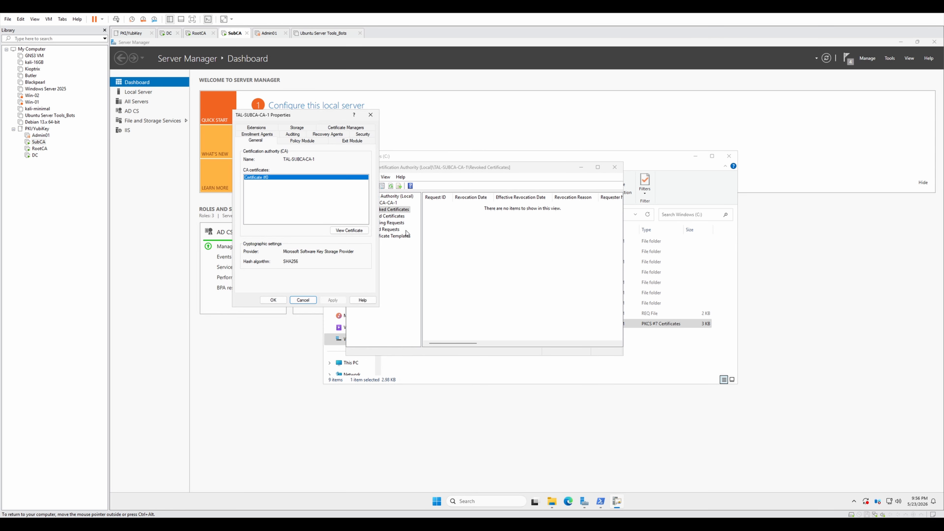
left_click_drag(321, 115, 562, 171)
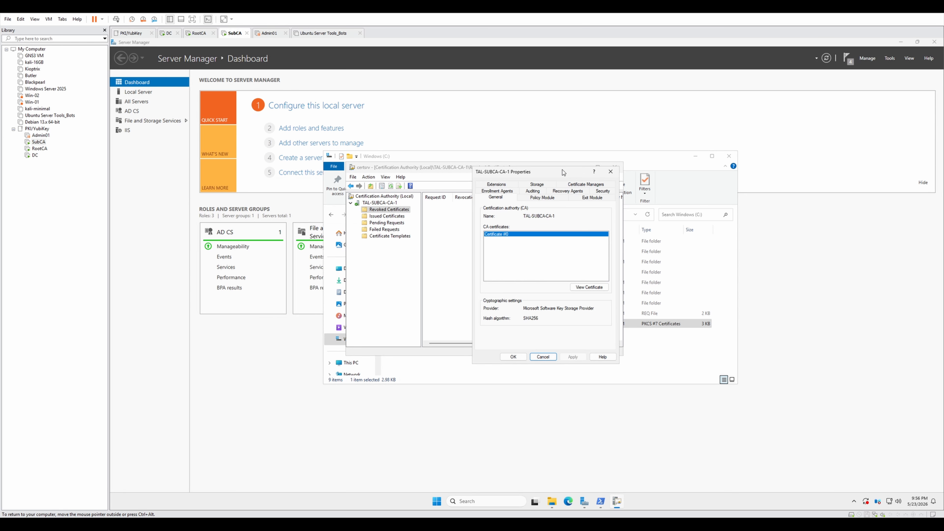
left_click(502, 186)
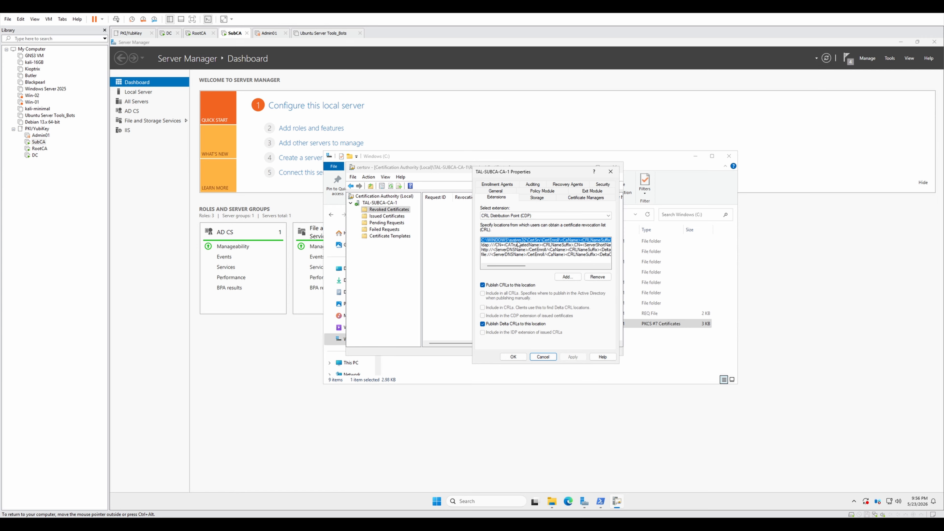
left_click(568, 277)
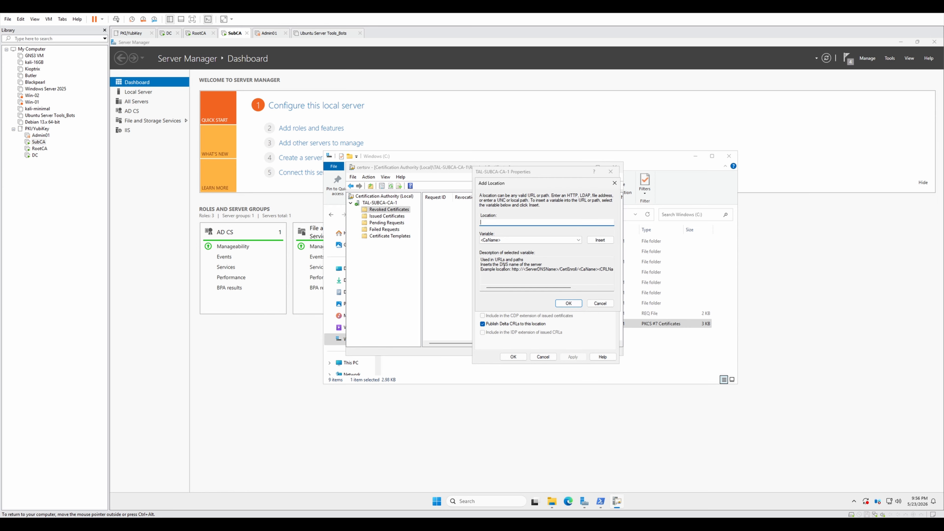
left_click(596, 301)
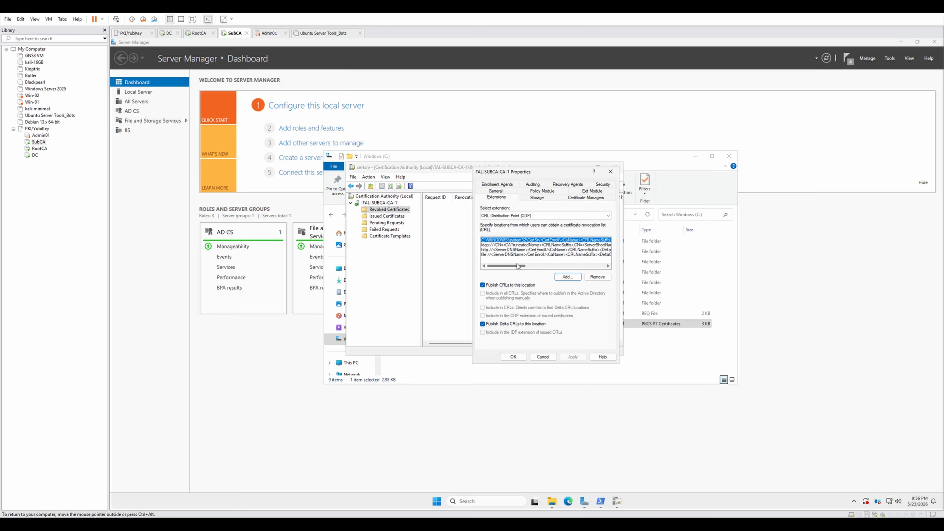
- Begin adding a CDP location and copy the path of the pki folder in C:\inetpub\wwwroot
left_click(566, 276)
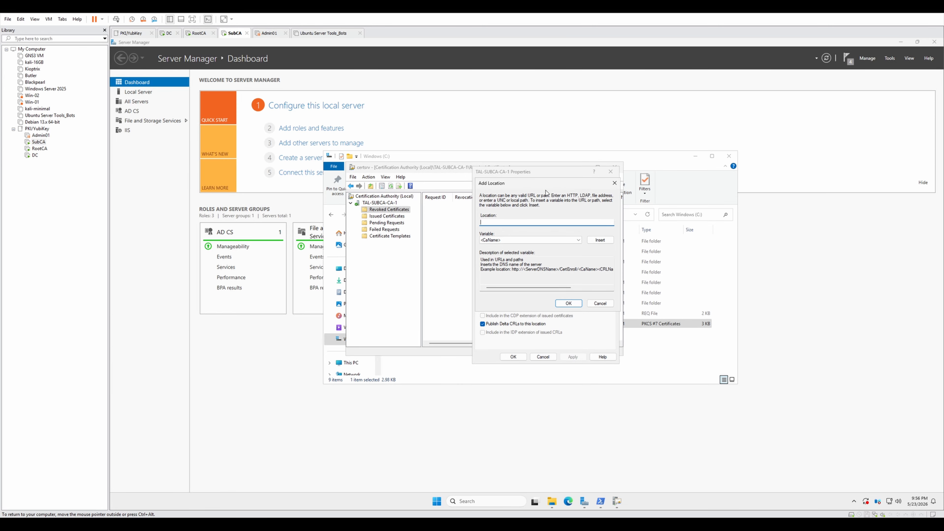
left_click_drag(545, 191, 652, 248)
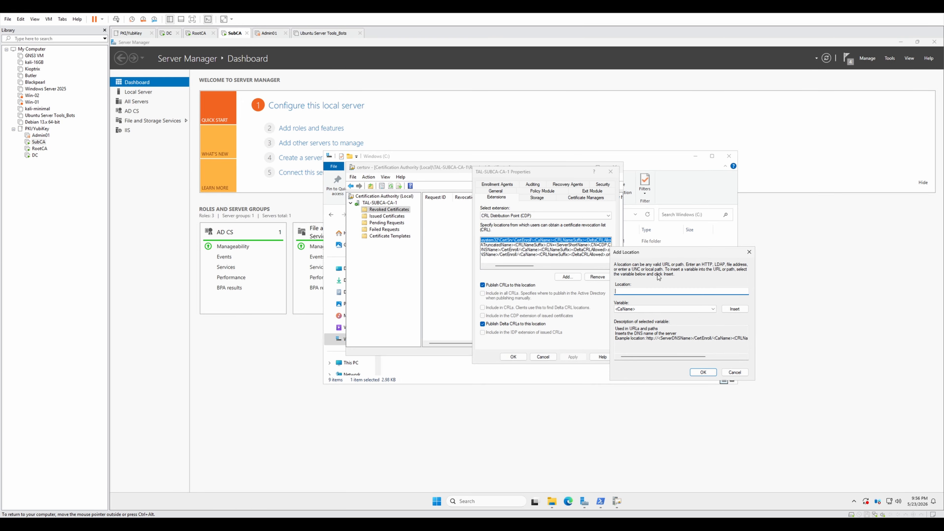
left_click(552, 501)
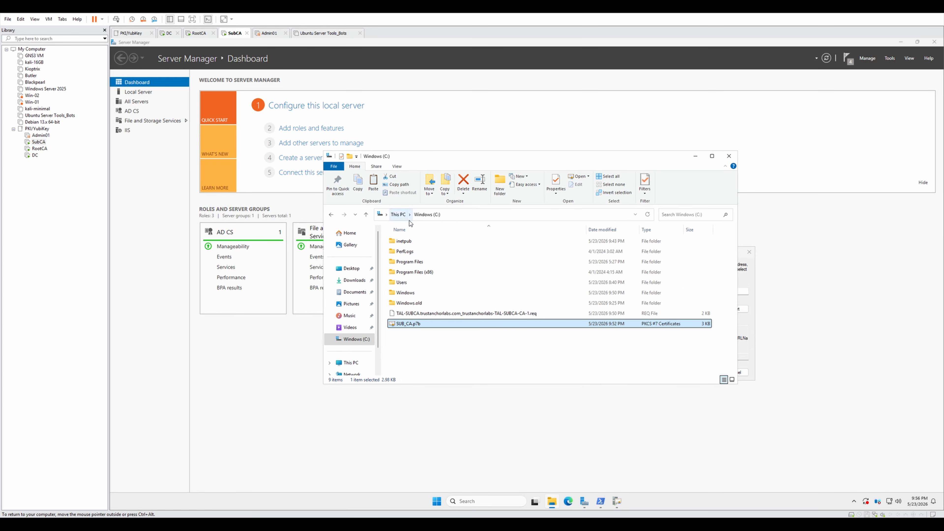
double_click(404, 241)
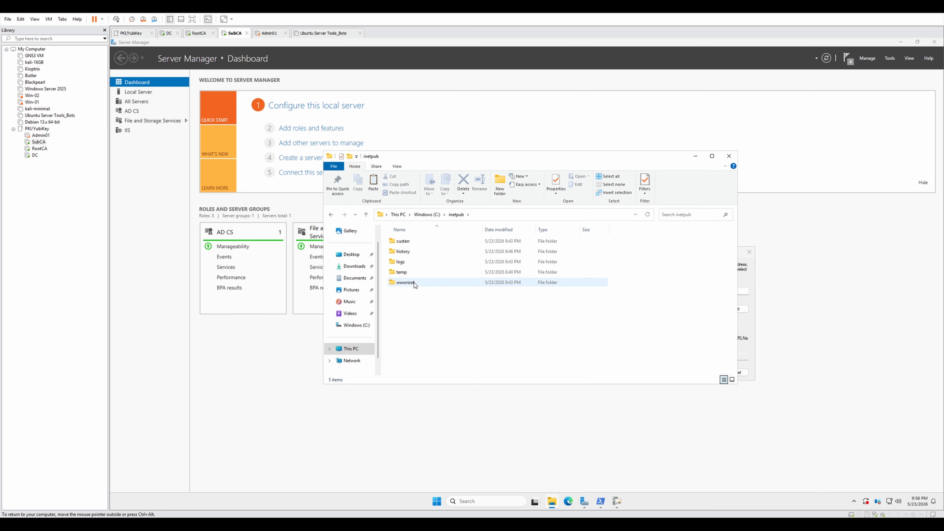
left_click(415, 282)
right_click(426, 285)
left_click(435, 286)
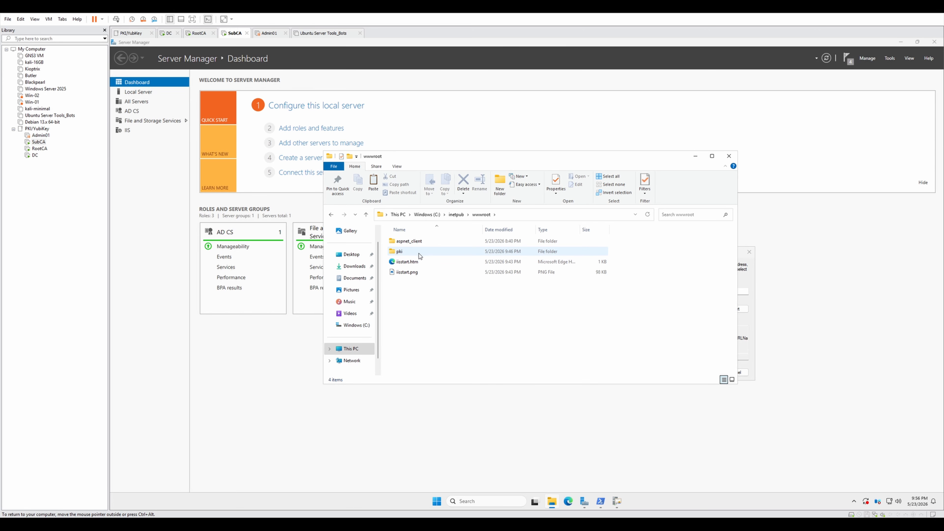
right_click(410, 253)
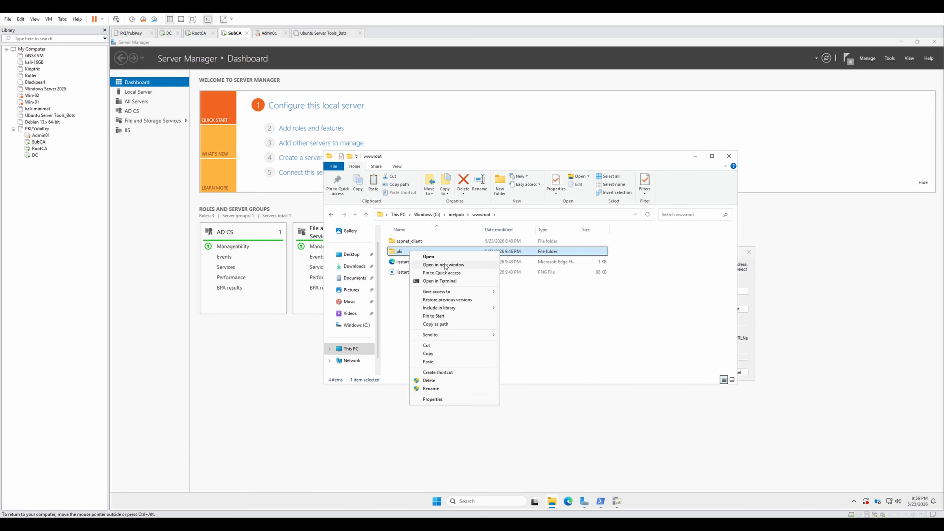
left_click(445, 324)
- Enter C:\inetpub\wwwroot\pki\ followed by the <CaName> variable as the new CDP location, without quotation marks
left_click(752, 275)
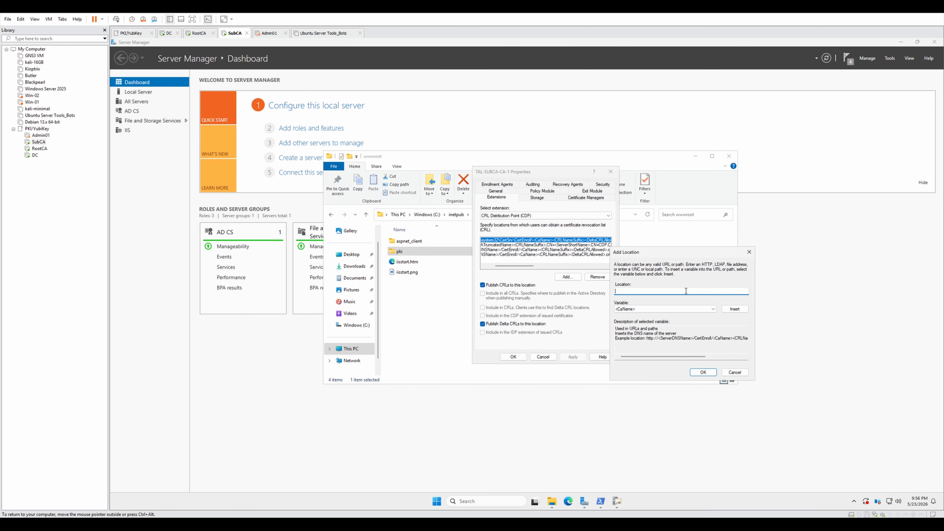
key("ctrl+v")
key("Home")
key("Delete")
left_click(735, 309)
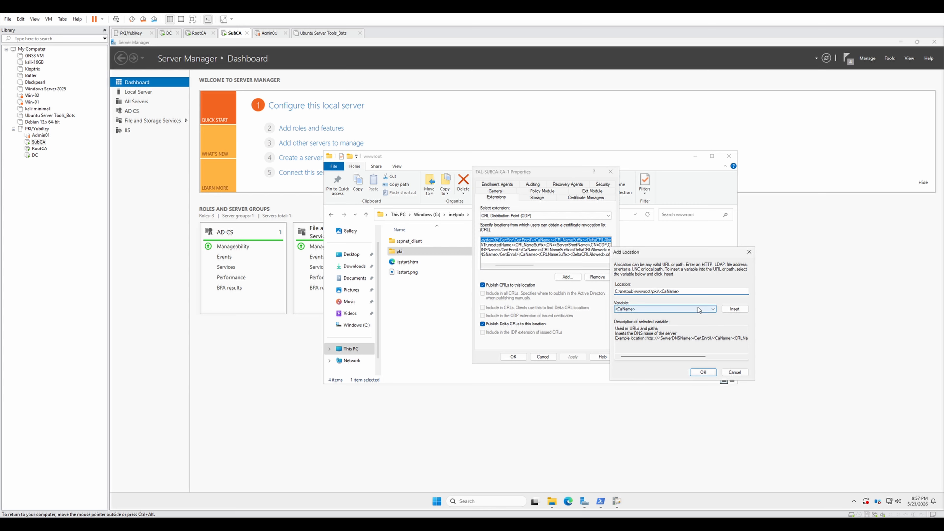
- Append the <CRLNameSuffix> and <DeltaCRLAllowed> variables and the .crl extension to the pki location and add it
left_click(698, 308)
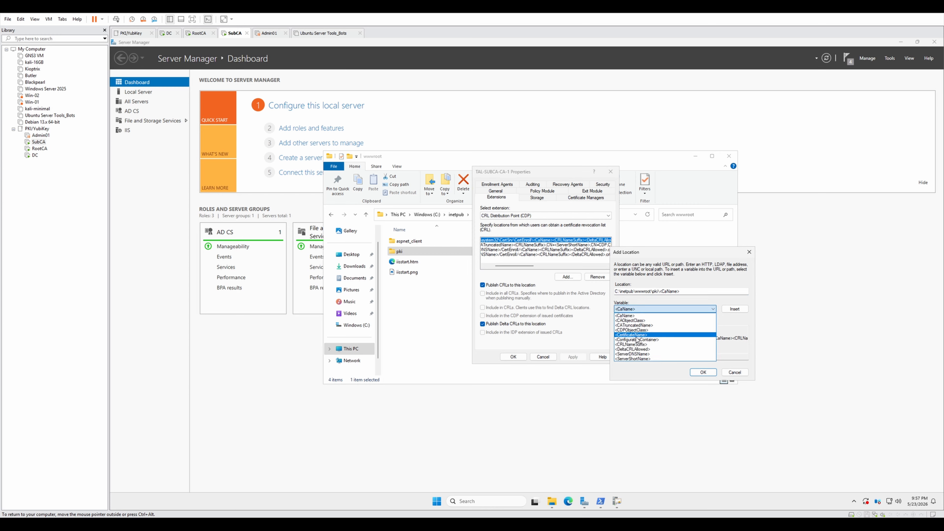
left_click(631, 345)
left_click(728, 309)
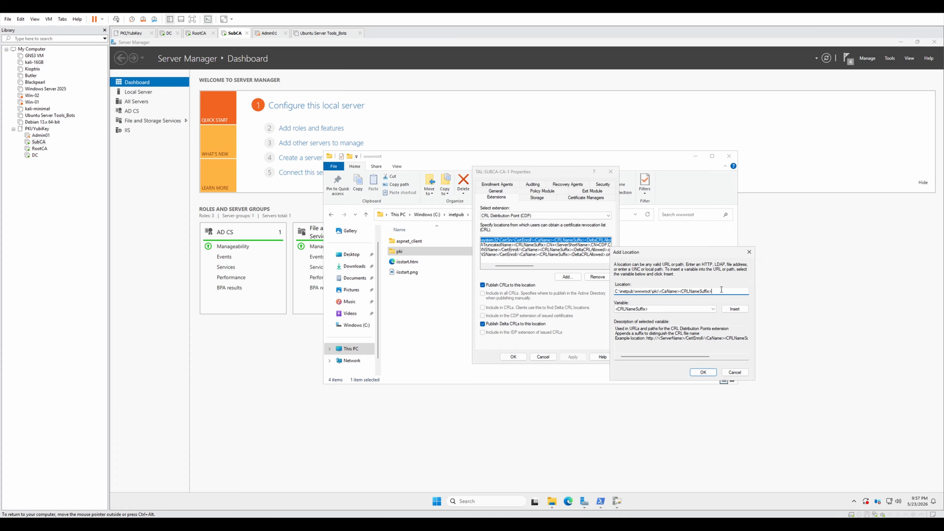
left_click(666, 309)
left_click(645, 348)
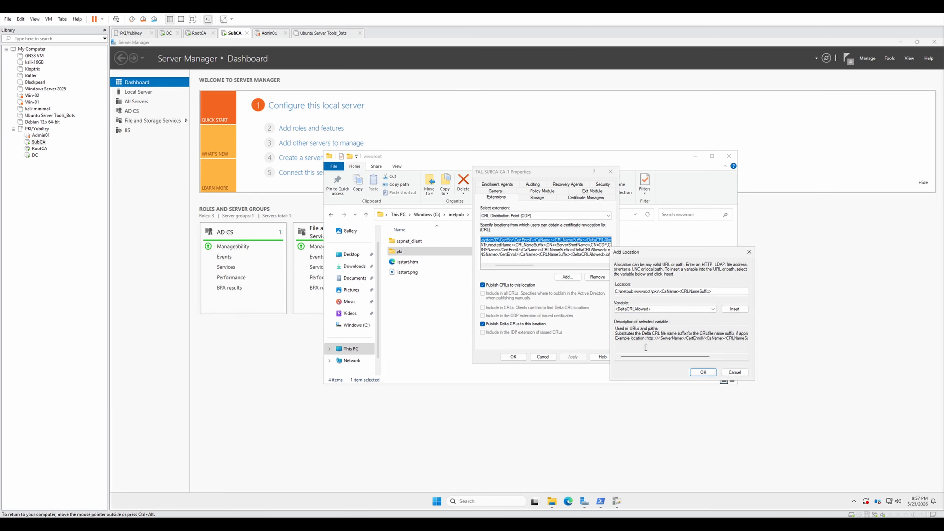
left_click(735, 308)
left_click(748, 291)
type(".crl")
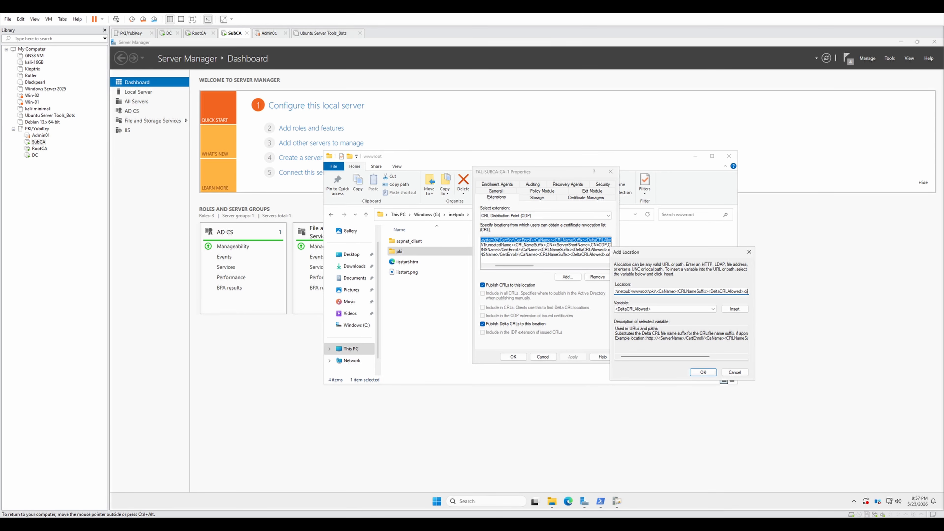
left_click(703, 371)
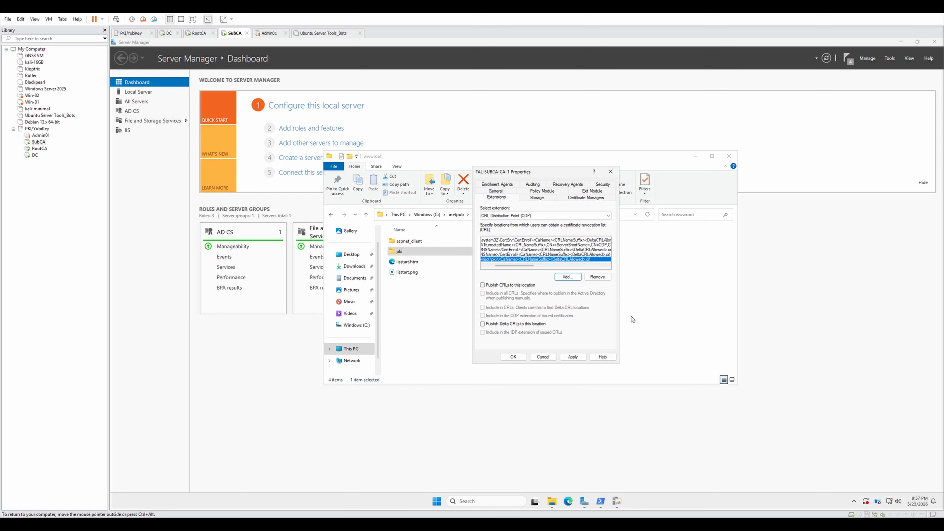
- Enable publishing of CRLs and Delta CRLs to the C:\inetpub\wwwroot\pki location
left_click(483, 266)
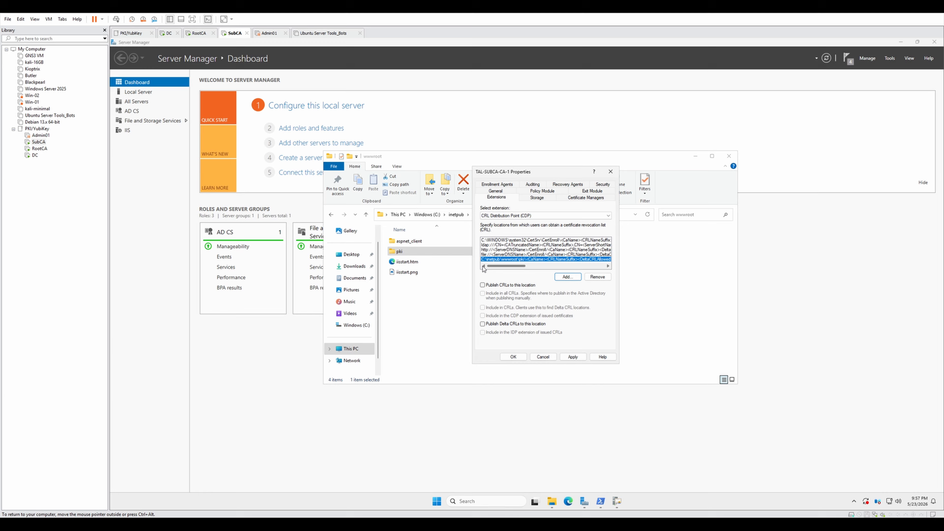
left_click(498, 260)
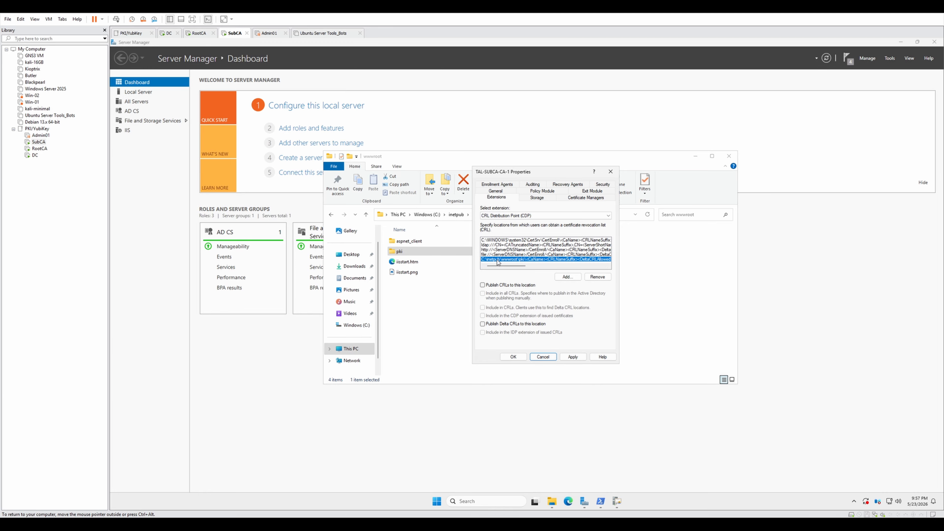
left_click(506, 286)
left_click(505, 324)
- Remove the default C:\WINDOWS\system32\CertSrv\CertEnroll location from the CDP list
left_click(500, 240)
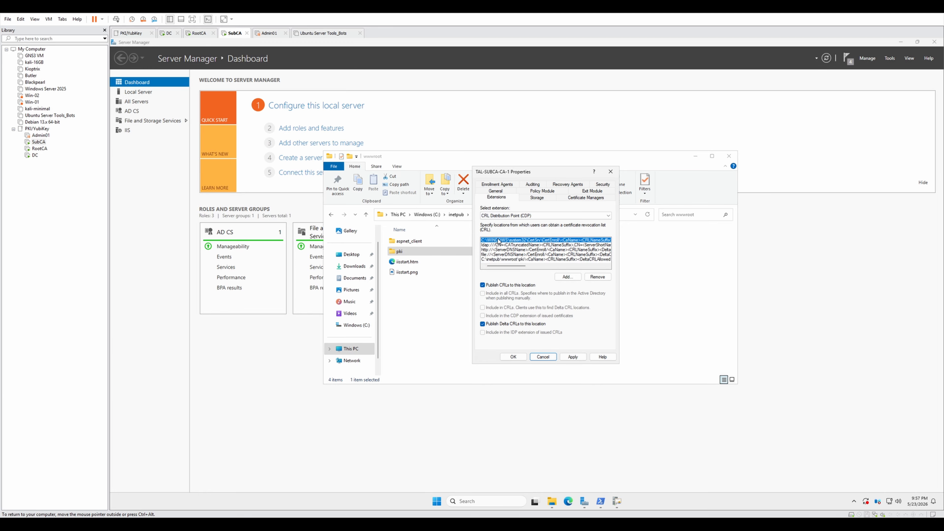
left_click(596, 275)
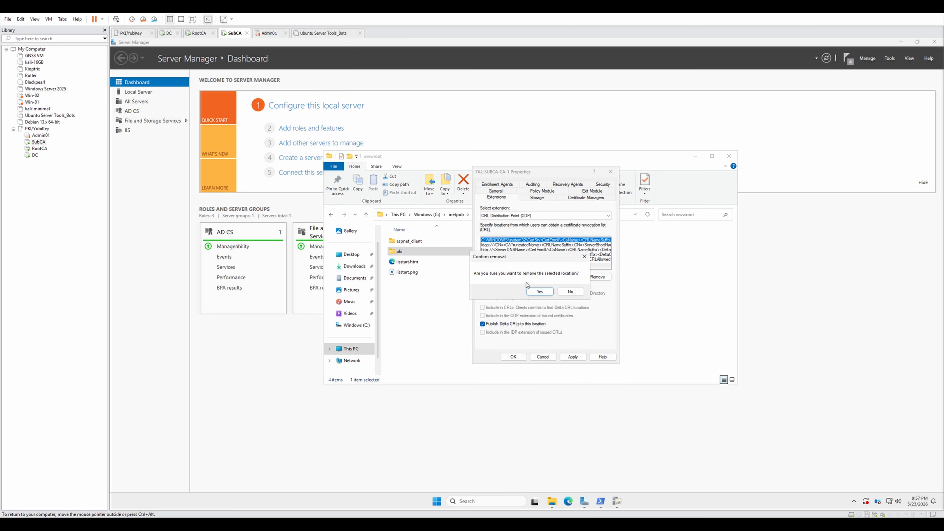
left_click(541, 287)
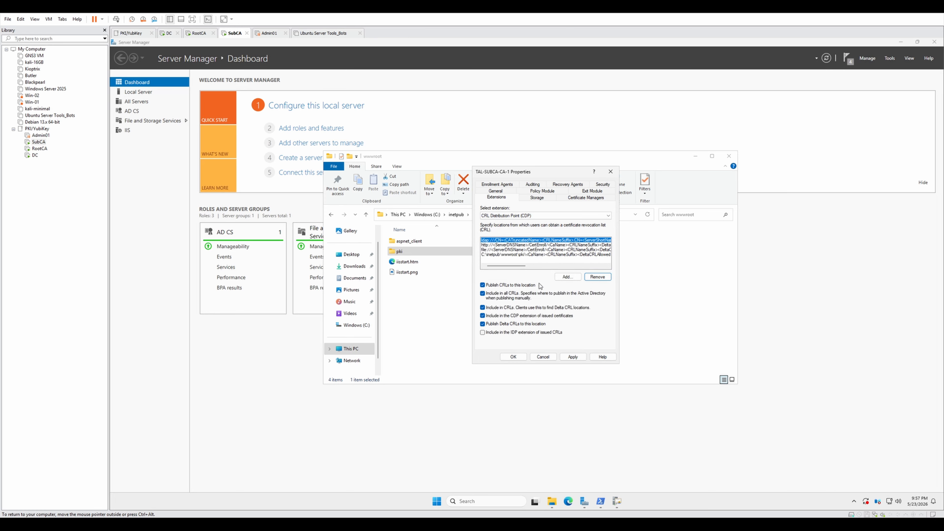
left_click(568, 276)
left_click(511, 241)
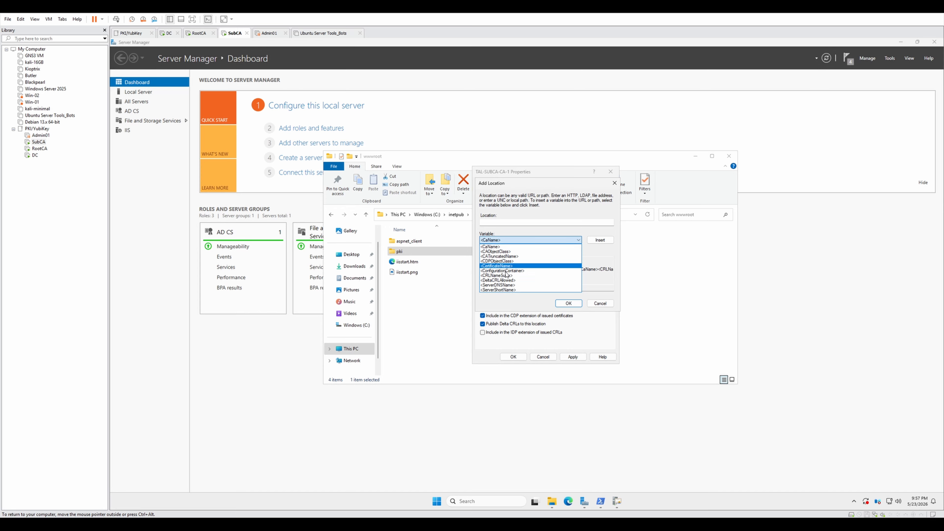
left_click(511, 246)
left_click(514, 270)
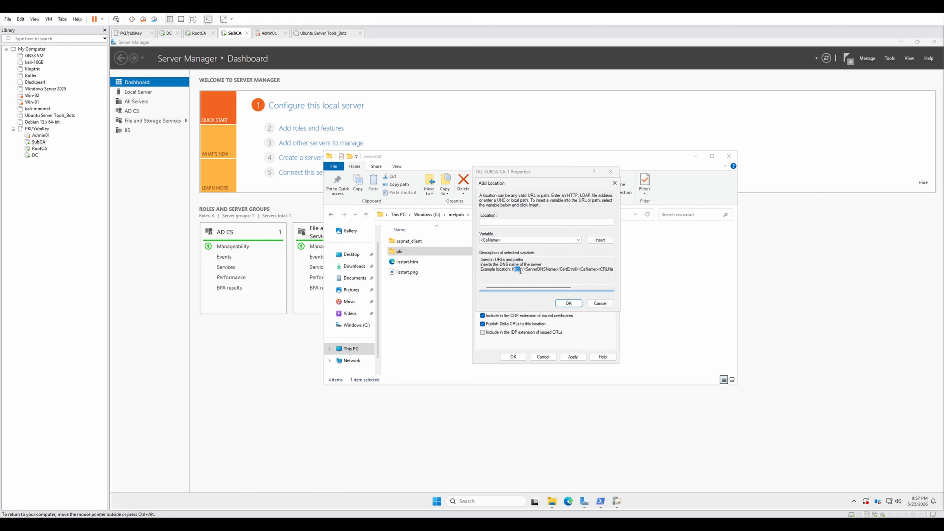
left_click_drag(512, 269, 635, 273)
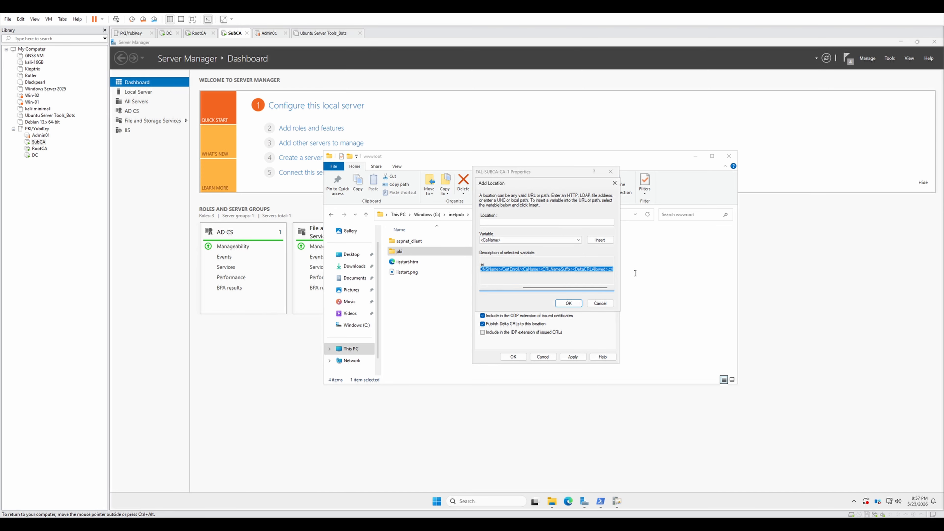
right_click(606, 271)
left_click(627, 297)
left_click(513, 222)
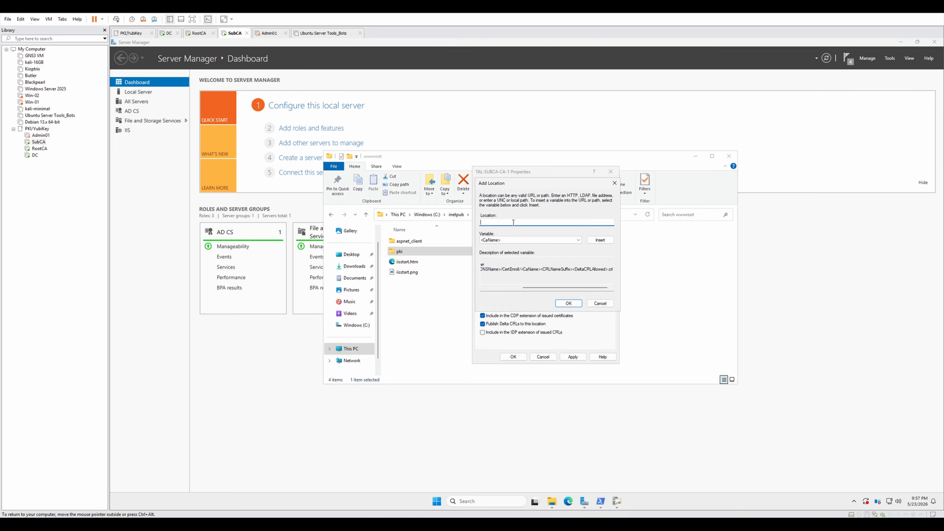
key("ctrl+v")
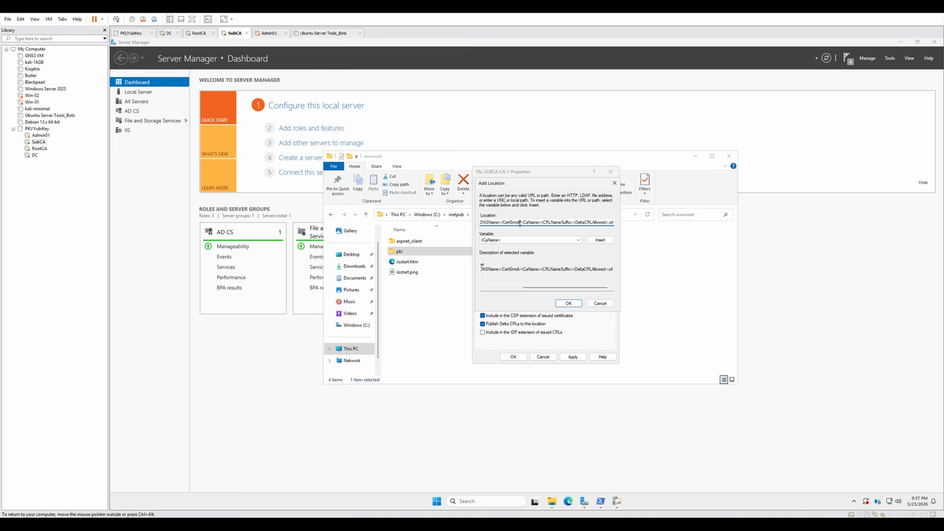
- Replace the <ServerDNSName>/CertEnroll part of the new URL with pki.trustanchorlabs.com/pki and add the location
left_click_drag(520, 223, 491, 221)
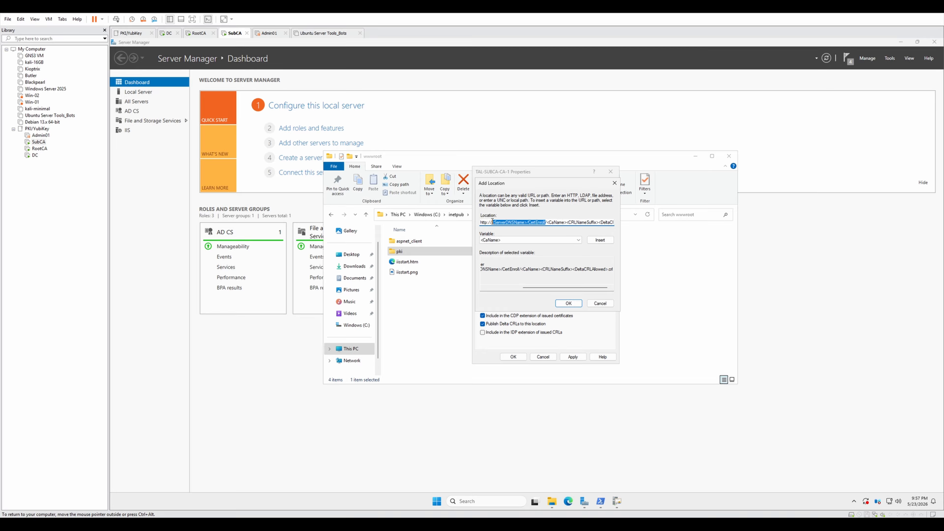
type("pki.")
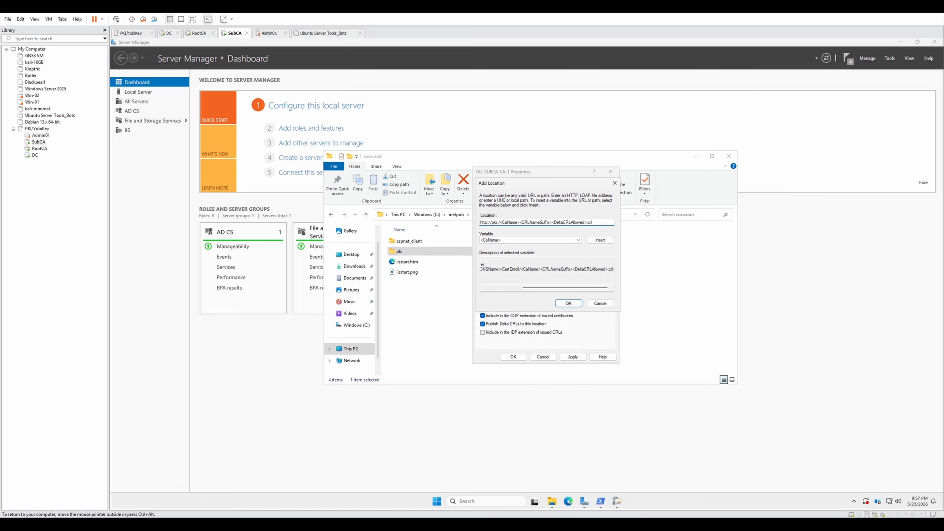
type("trustanch")
key("BackSpace")
type("horlabs.com/p")
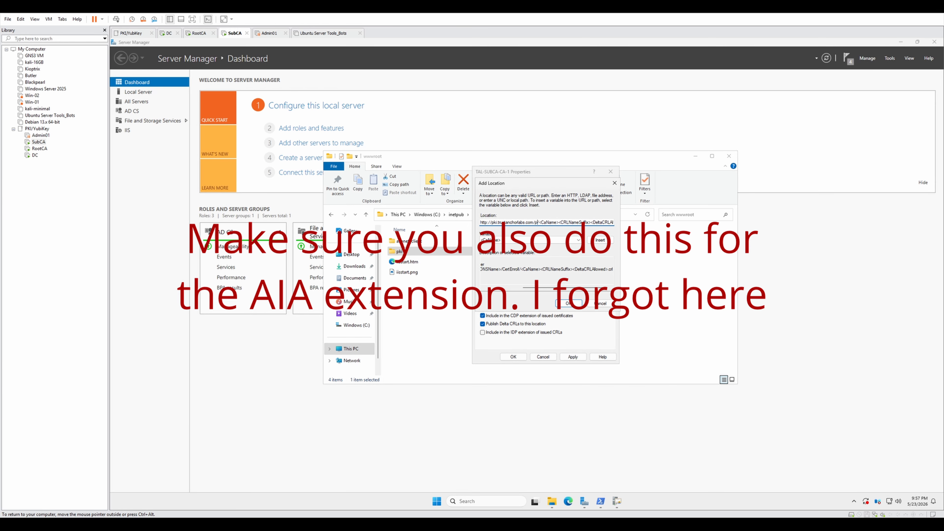
type("ki/")
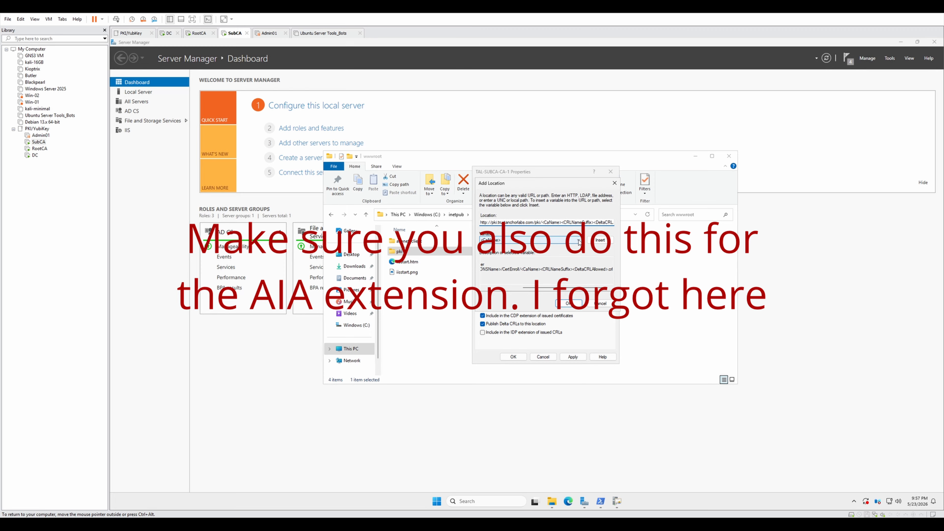
left_click(566, 303)
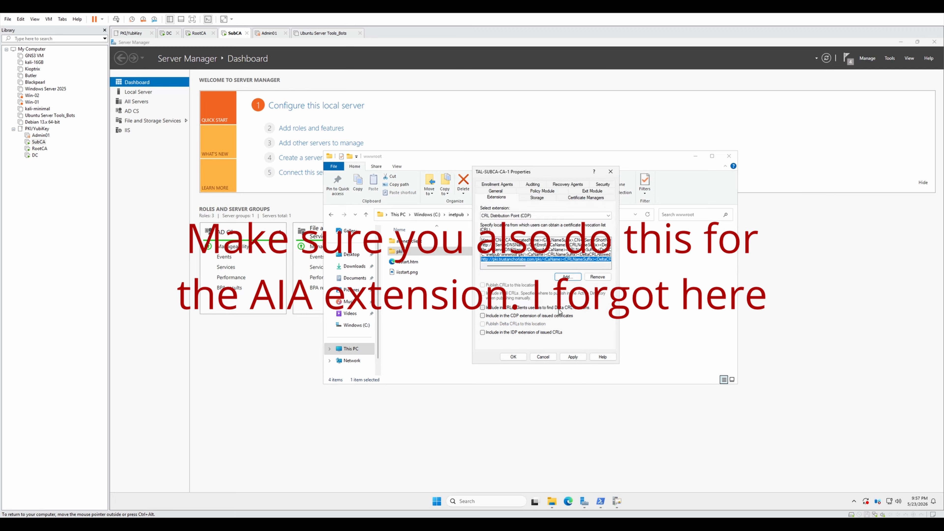
left_click(498, 245)
left_click(597, 277)
left_click(539, 291)
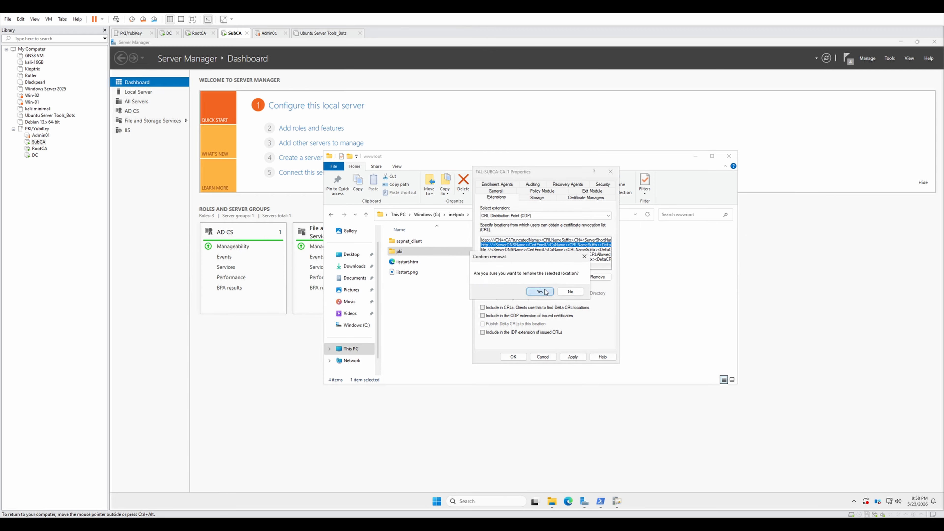
- Include the pki.trustanchorlabs.com location in CRLs and in the CDP extension of issued certificates, applying with a restart of Certificate Services
left_click(497, 256)
left_click(491, 308)
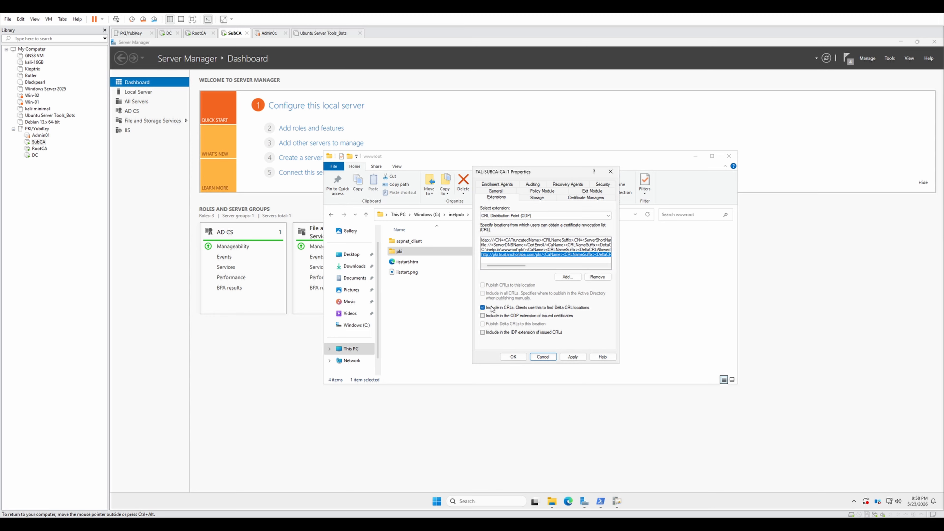
left_click(491, 315)
left_click(572, 357)
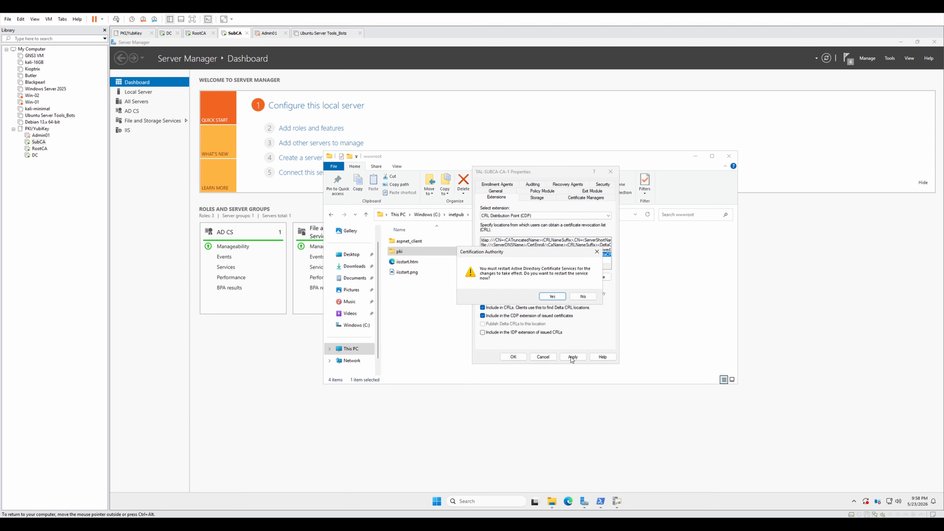
left_click(552, 296)
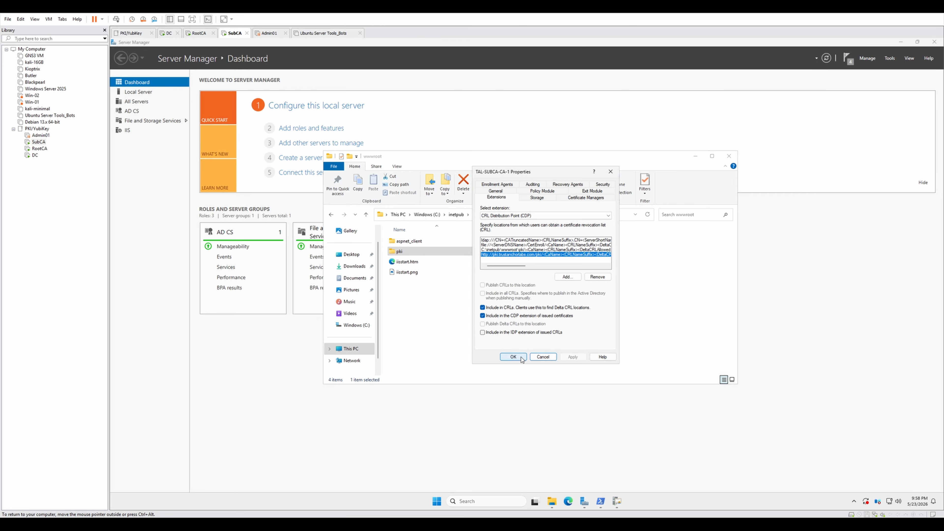
left_click(517, 356)
- Review the CDP location list in the extension properties of TAL-SUBCA-CA-1, checking the C:\inetpub\wwwroot\pki entry
left_click(617, 501)
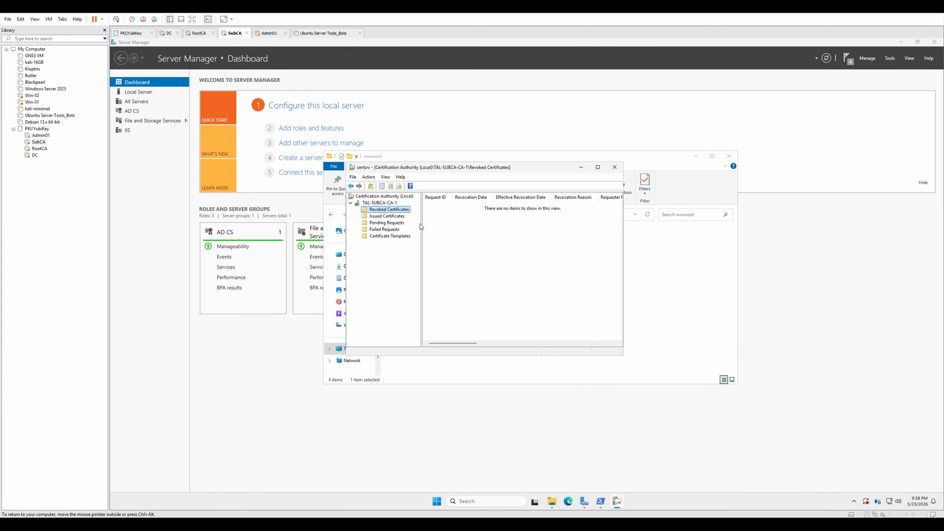
right_click(379, 204)
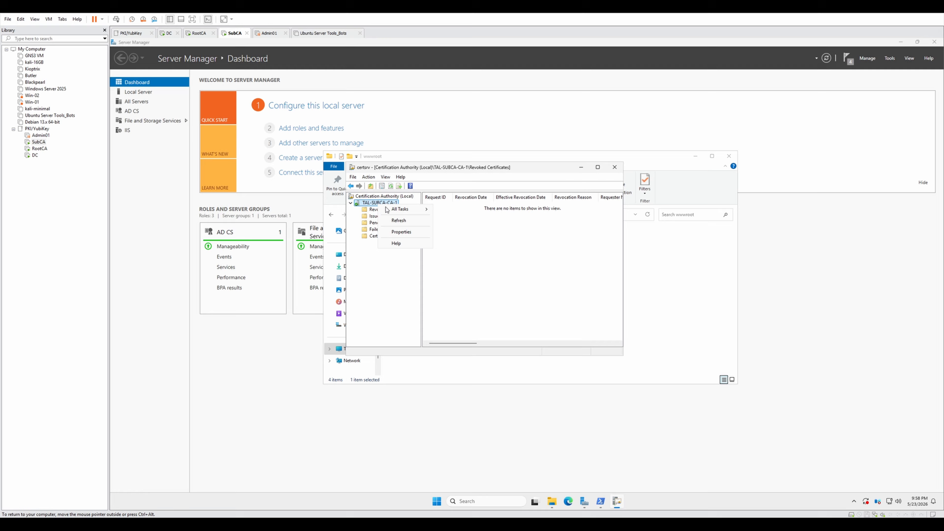
left_click(413, 238)
left_click(497, 185)
left_click(506, 255)
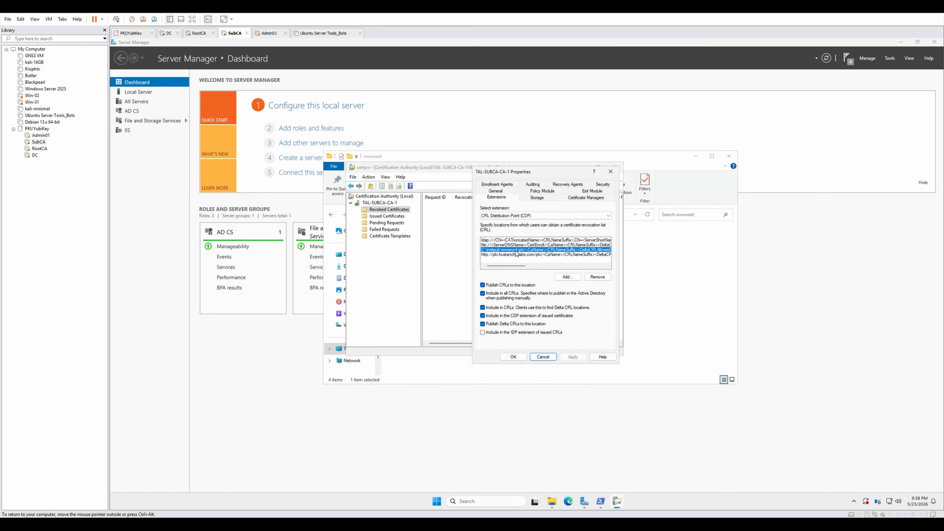
left_click_drag(509, 267, 538, 267)
left_click(610, 171)
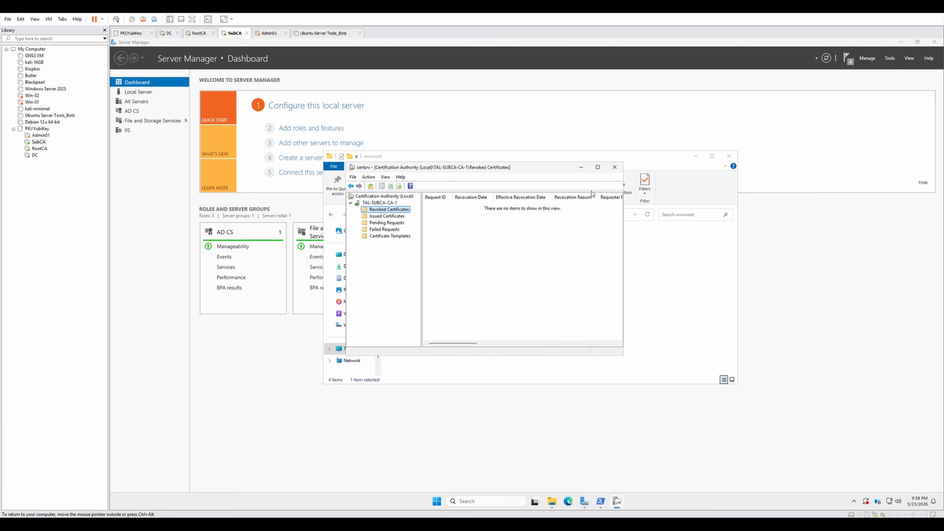
- Publish a new complete CRL from the Revoked Certificates of TAL-SUBCA-CA-1
right_click(383, 208)
mouse_move(426, 211)
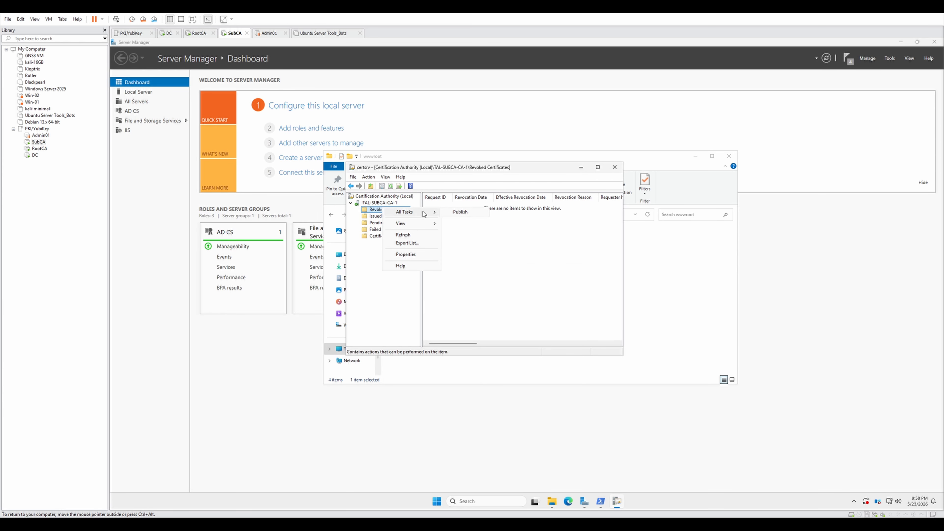
left_click(461, 212)
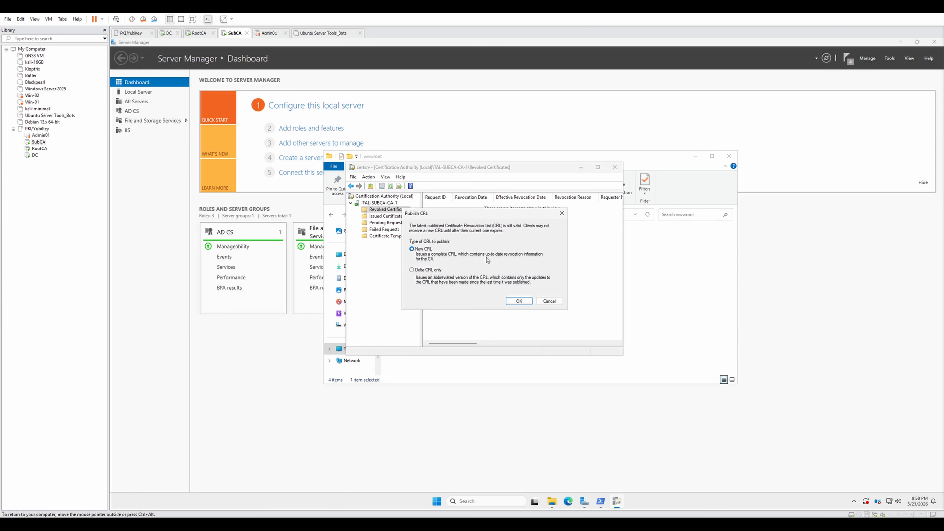
left_click(520, 303)
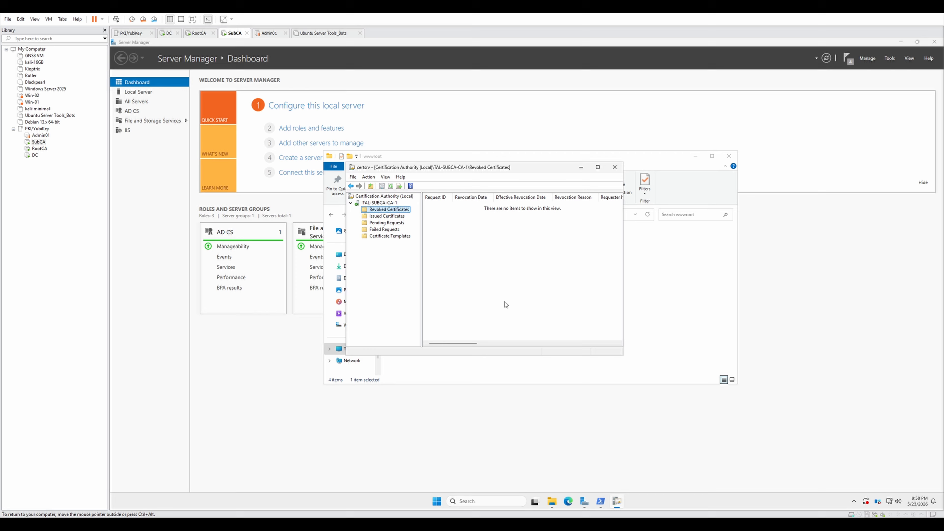
- Check the pki folder under C:\inetpub\wwwroot for the published TAL-SUBCA-CA-1 base and delta CRL files
left_click(651, 200)
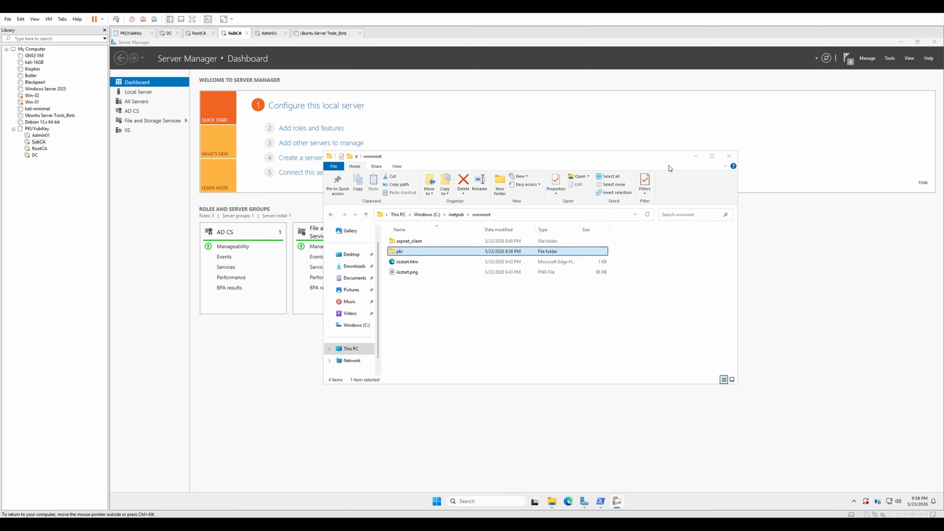
double_click(409, 252)
left_click(432, 253)
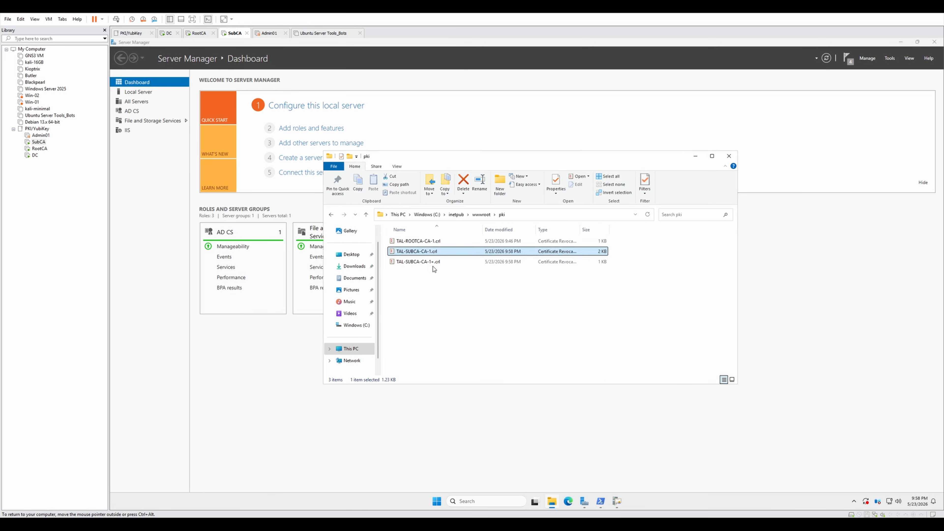
left_click(442, 263)
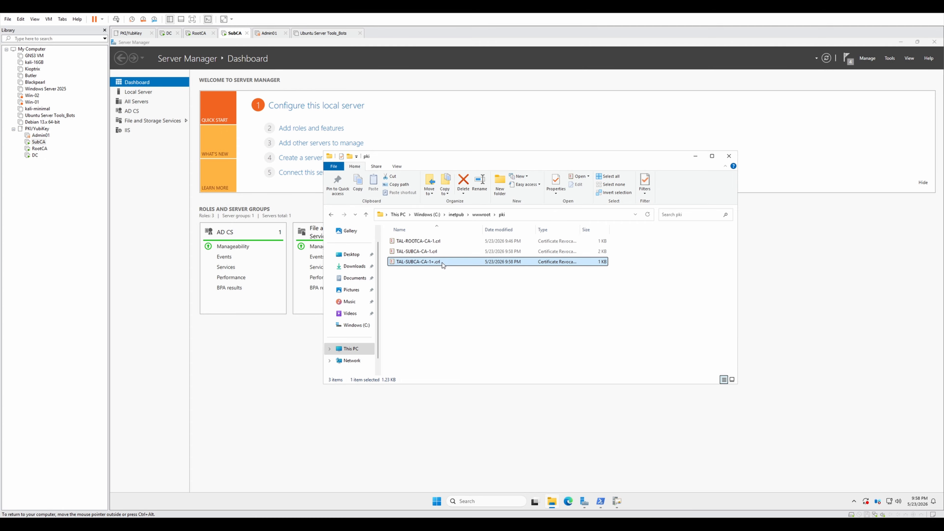
left_click(443, 273)
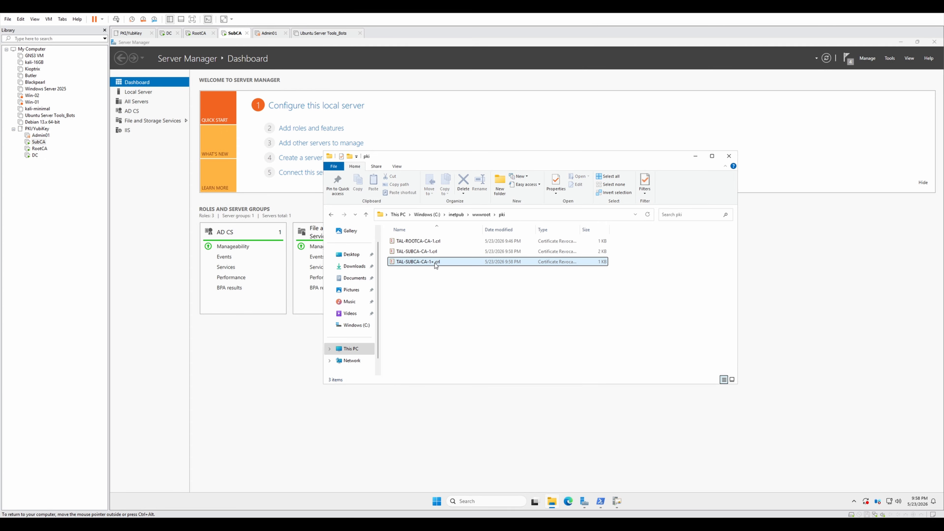
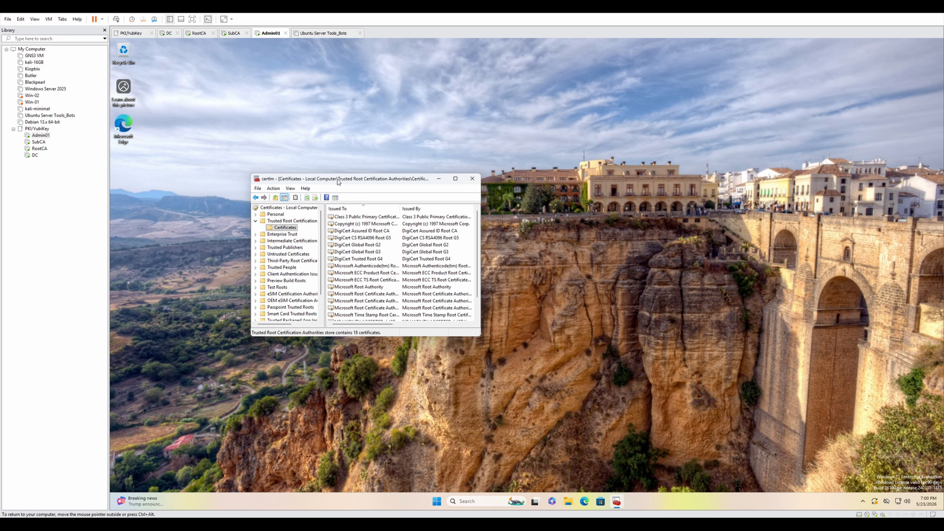
- On Admin01, examine the local computer's Enterprise Trust store and the certificates under Intermediate Certification Authorities
left_click_drag(363, 182, 446, 179)
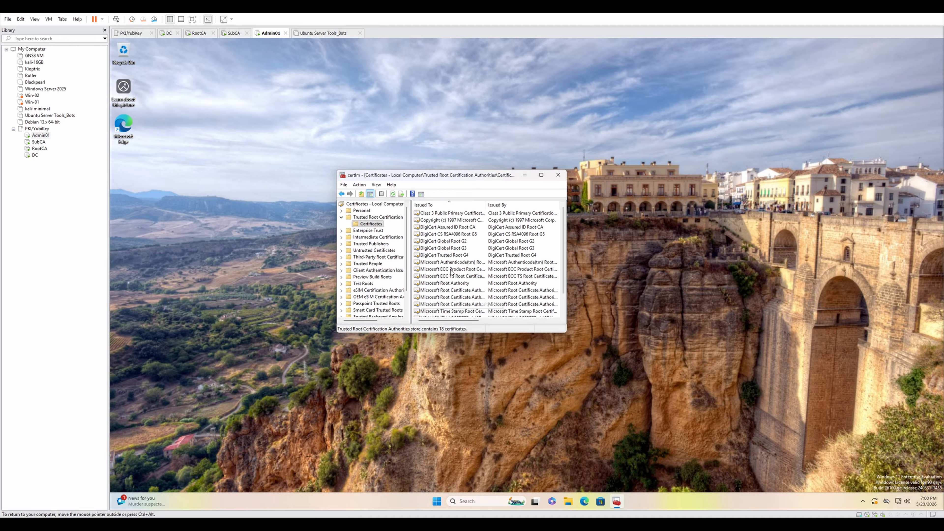
left_click(368, 231)
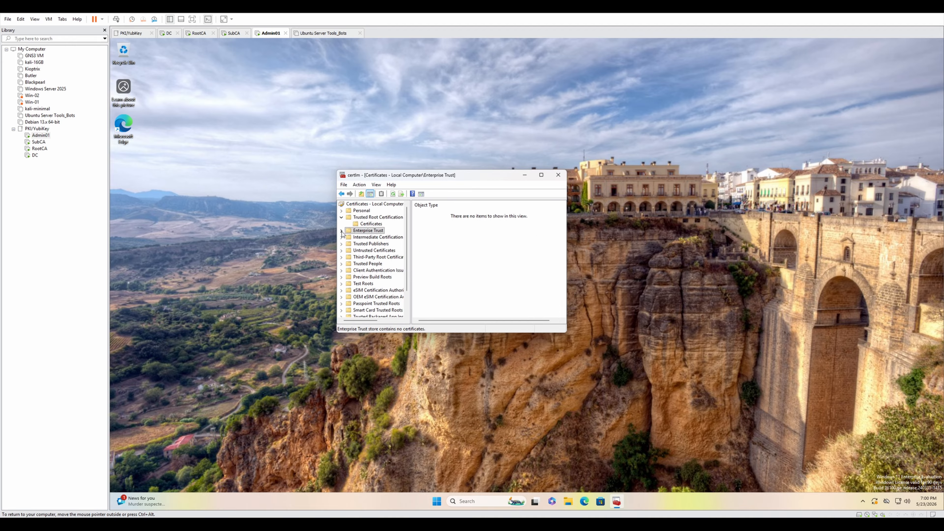
left_click(378, 237)
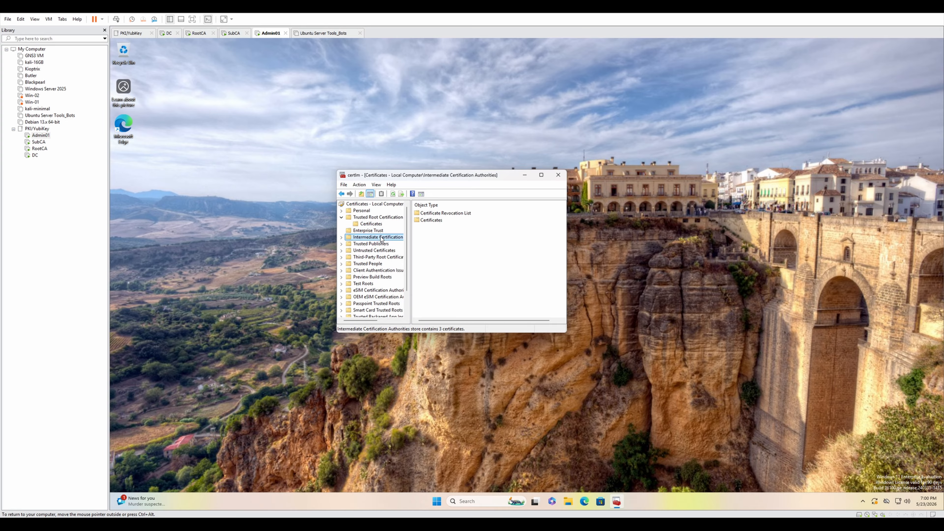
double_click(433, 220)
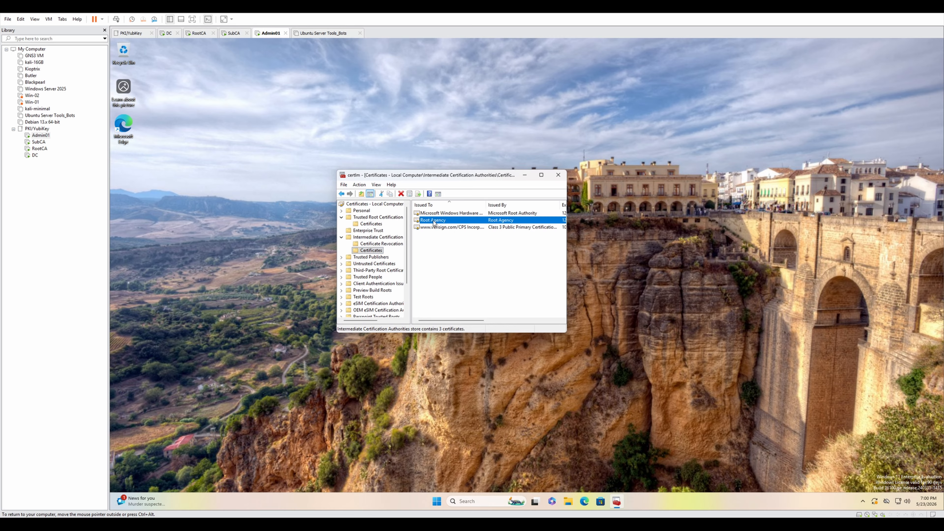
left_click(452, 227)
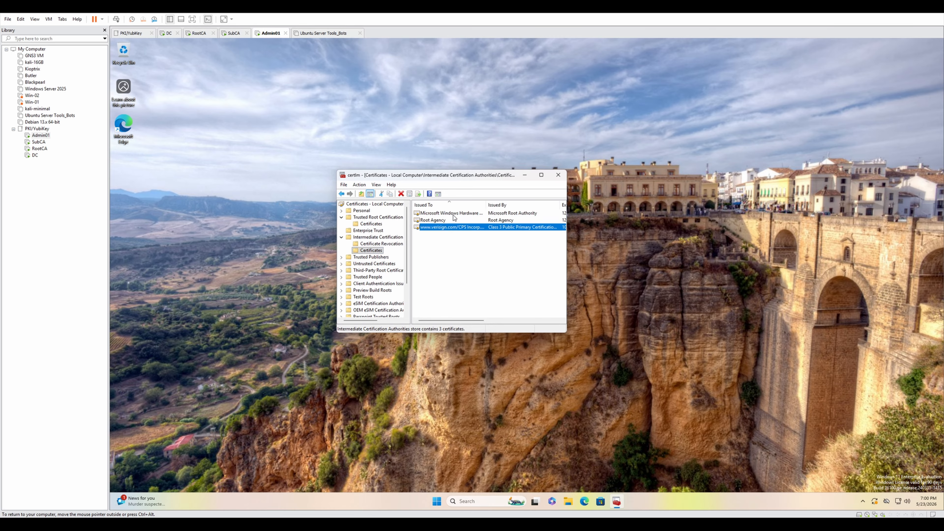
left_click(453, 213)
left_click(456, 227)
left_click(458, 255)
right_click(453, 253)
mouse_move(502, 254)
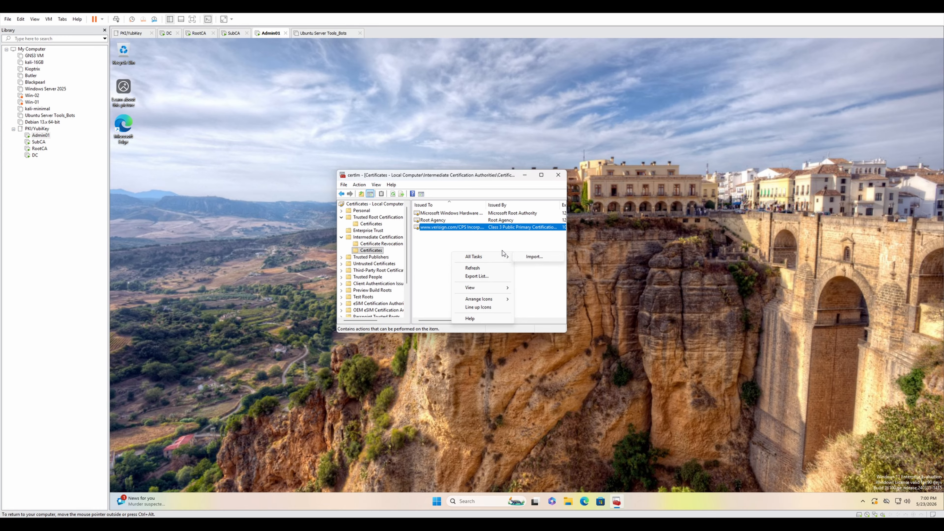
left_click(560, 284)
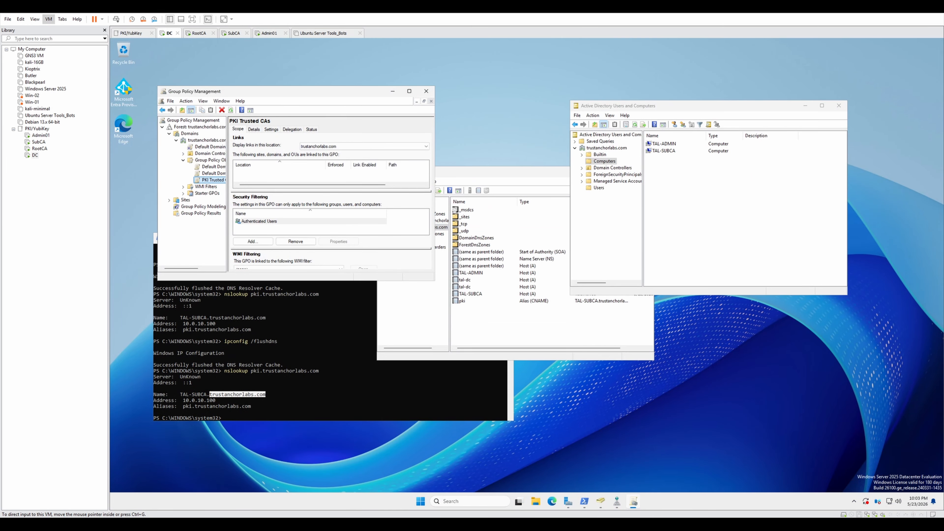
- Create a global security group named PKI Trusted Computers in the Computers container of trustanchorlabs.com
right_click(670, 176)
left_click(630, 233)
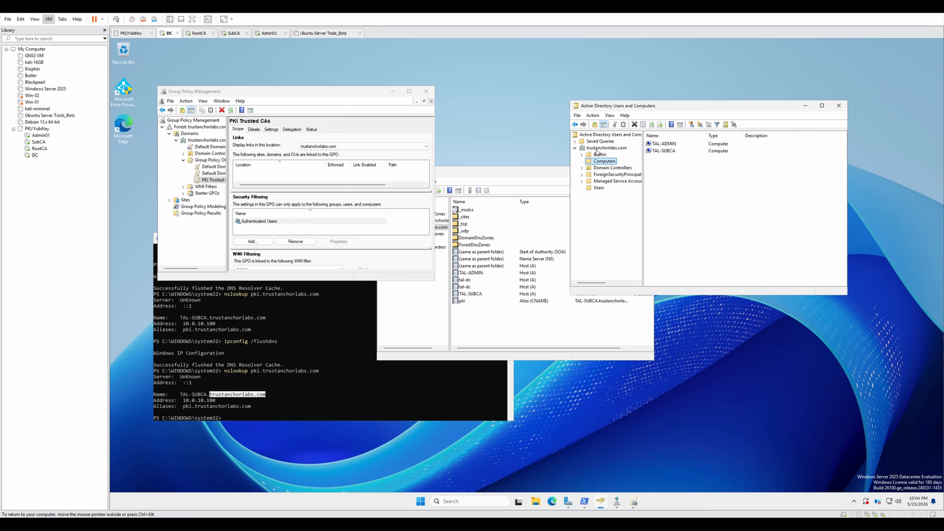
left_click(664, 143)
right_click(680, 162)
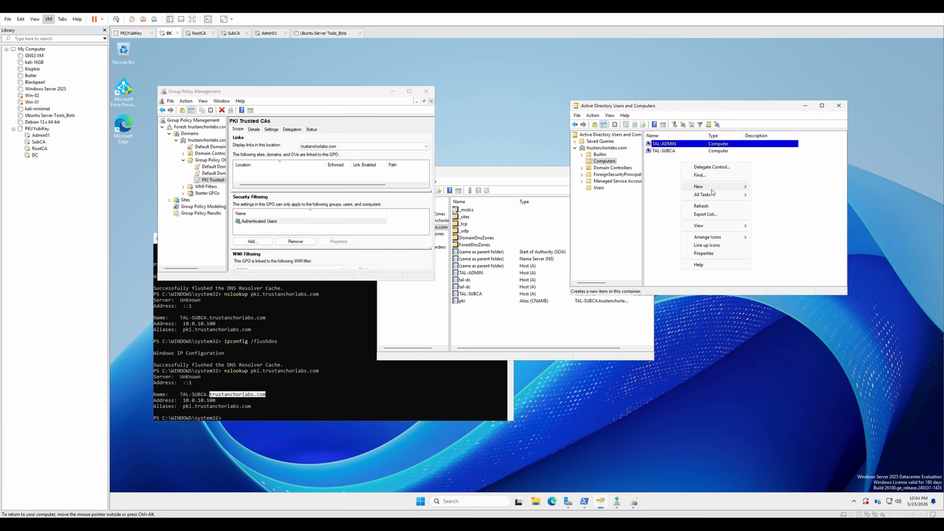
mouse_move(711, 187)
left_click(770, 202)
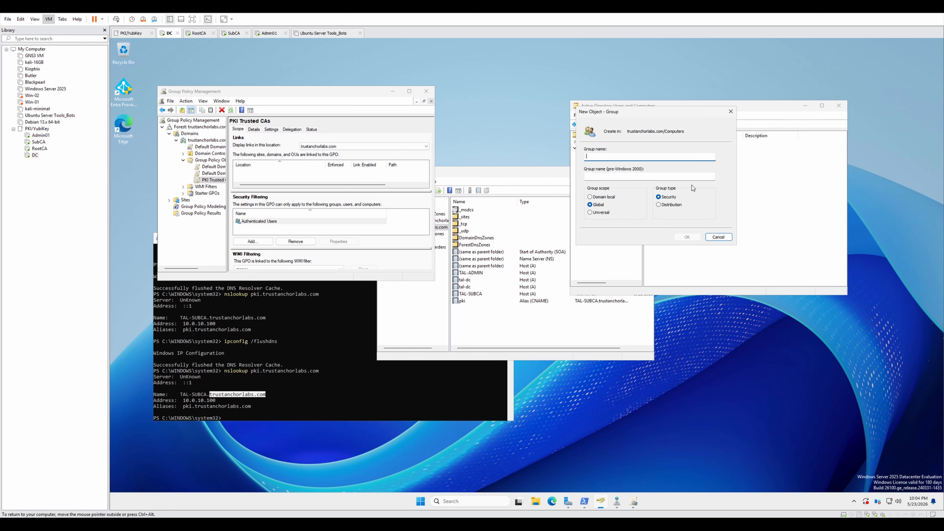
type("PKI")
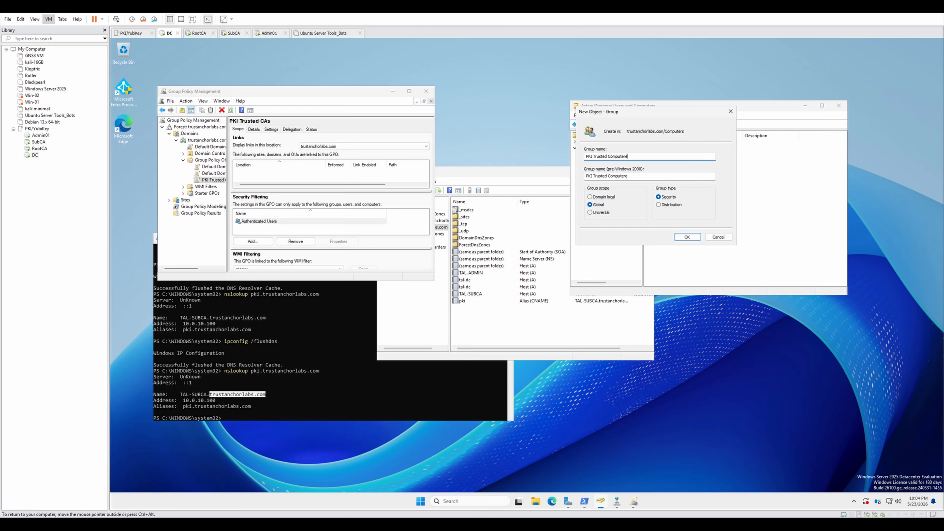
type(" Trusted Computers")
key("Return")
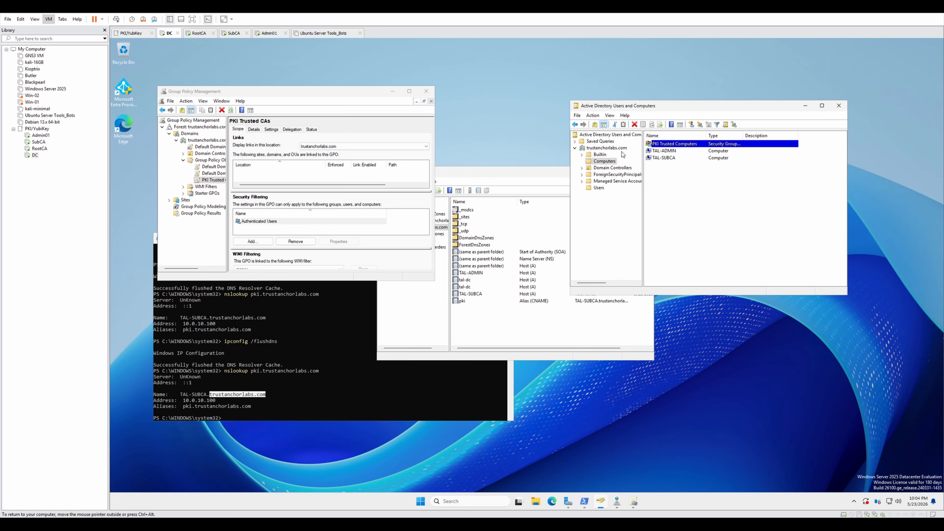
- Add the TAL-ADMIN computer to the PKI Trusted Computers group and apply the membership change
left_click(662, 159)
left_click(670, 153)
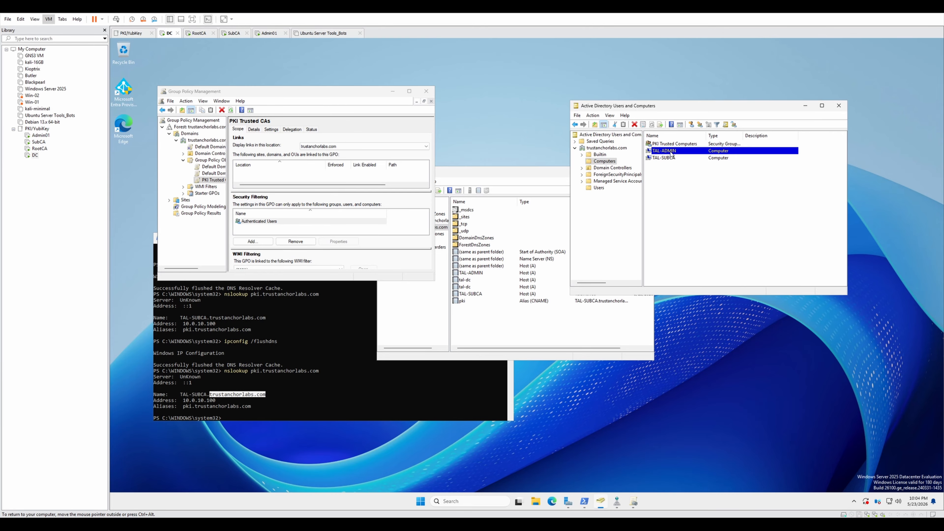
double_click(671, 154)
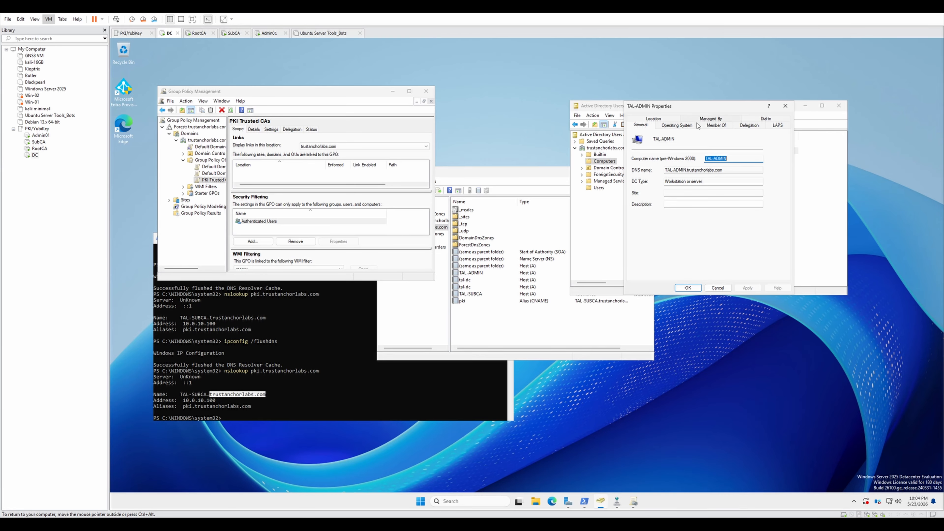
left_click(708, 119)
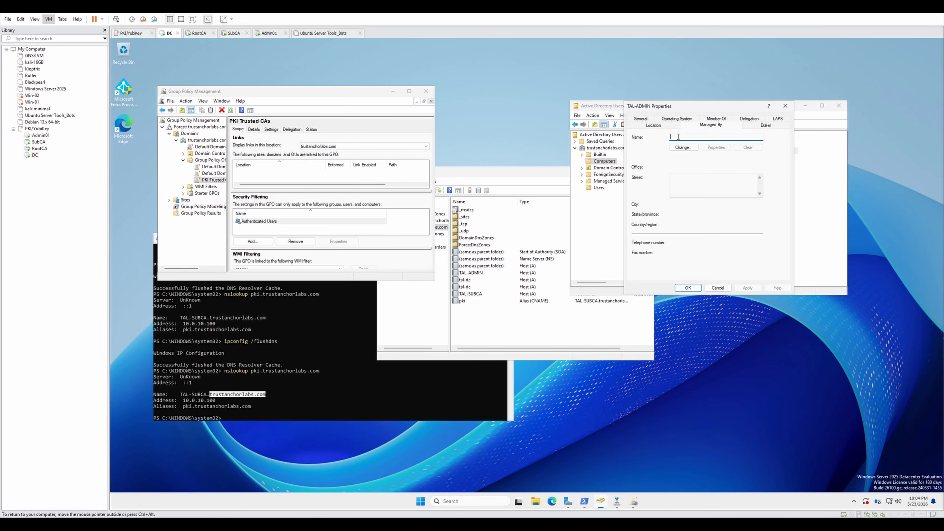
left_click(719, 119)
left_click_drag(702, 109, 699, 187)
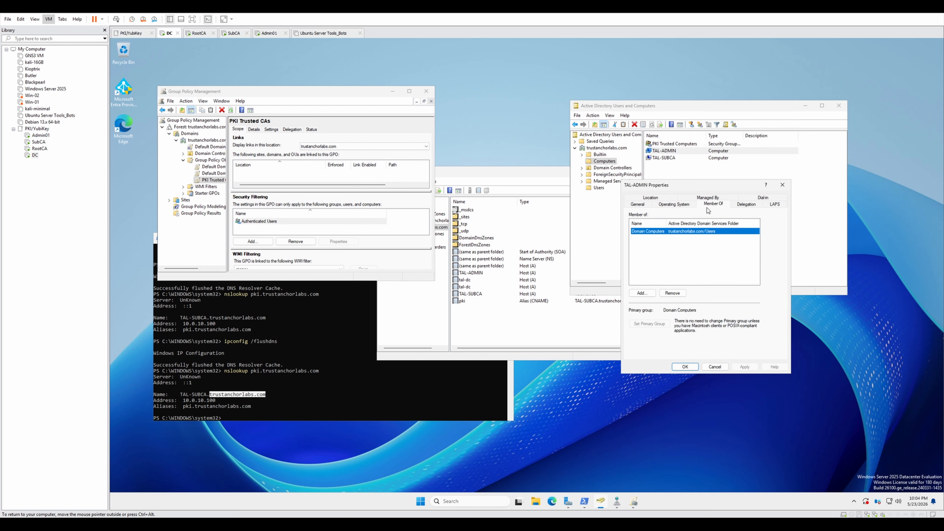
left_click(642, 293)
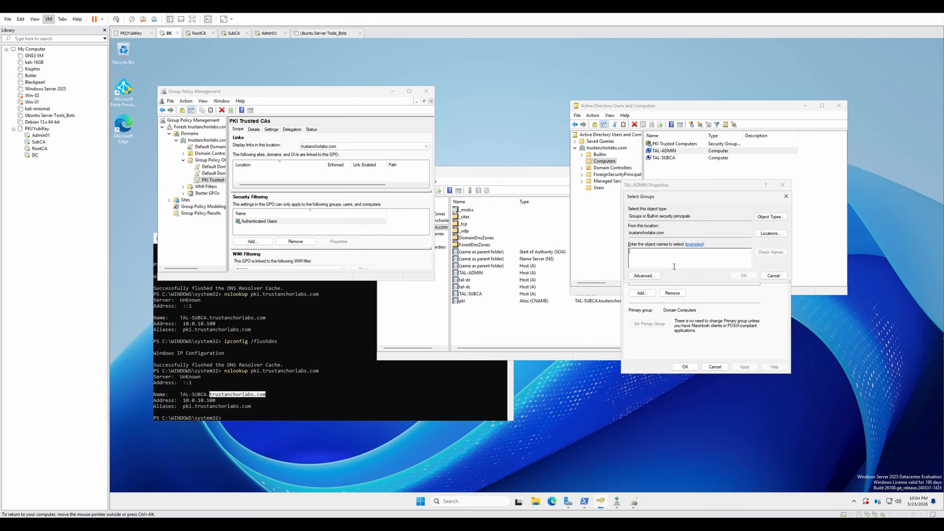
type("PKI")
key("alt+c")
left_click(751, 275)
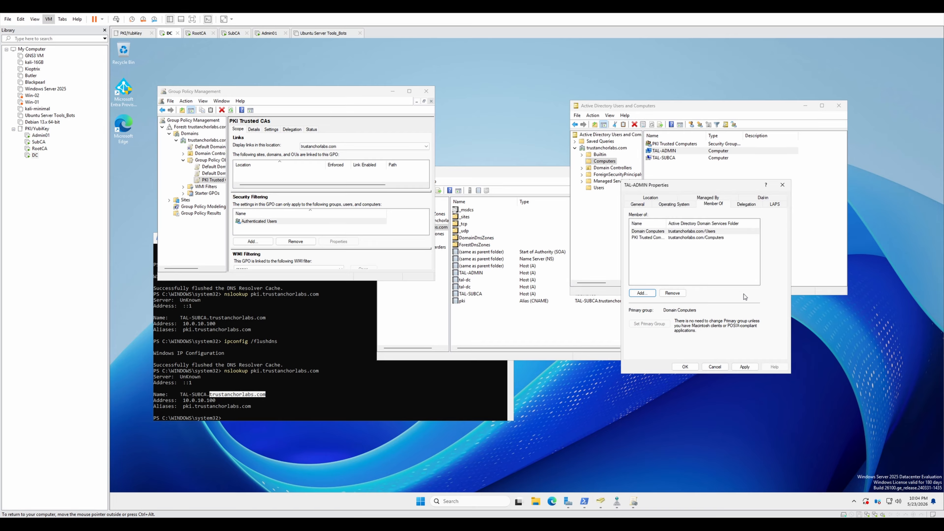
left_click(751, 367)
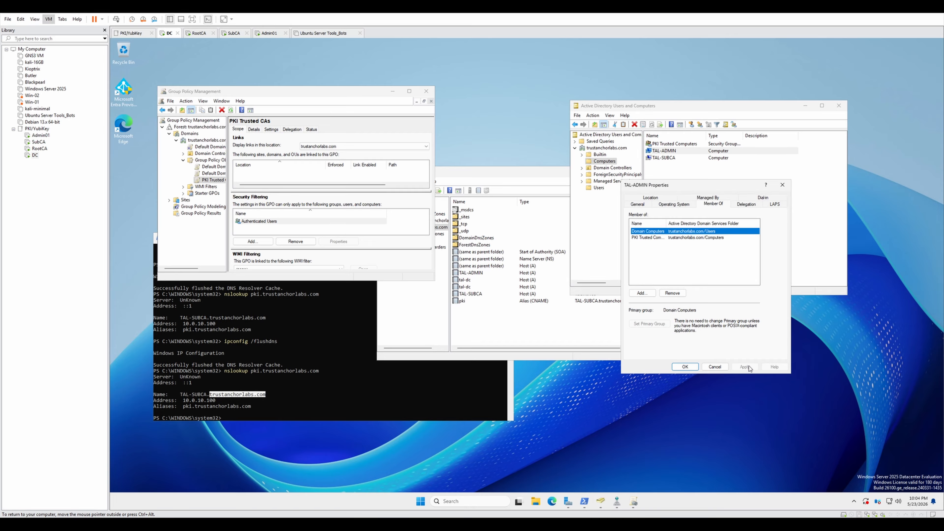
left_click(685, 367)
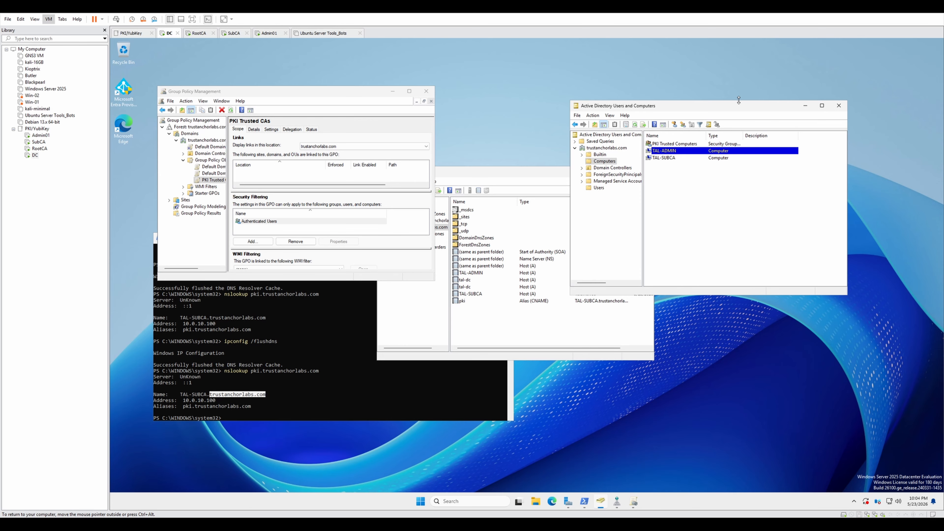
- In the advanced delegation settings of the PKI Trusted CAs GPO, clear the Apply group policy permission for Authenticated Users
left_click_drag(327, 91, 558, 119)
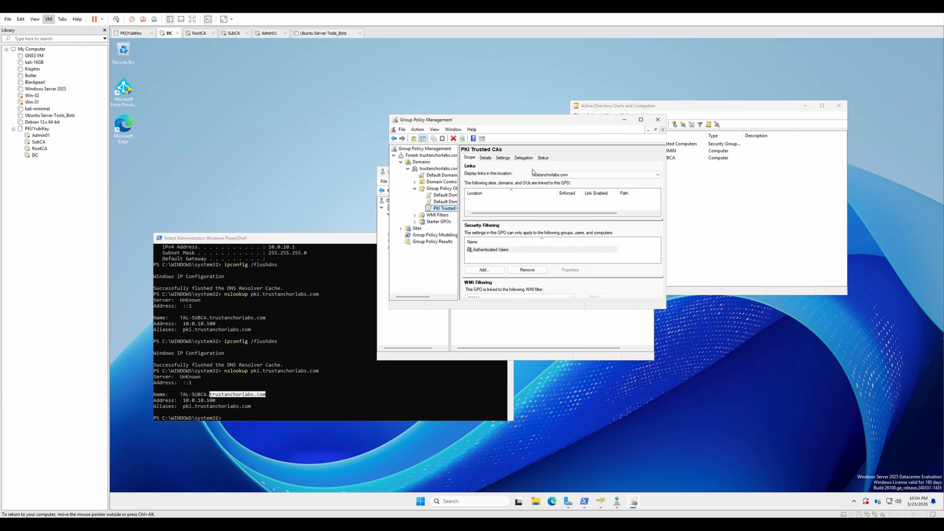
left_click(521, 160)
left_click(533, 247)
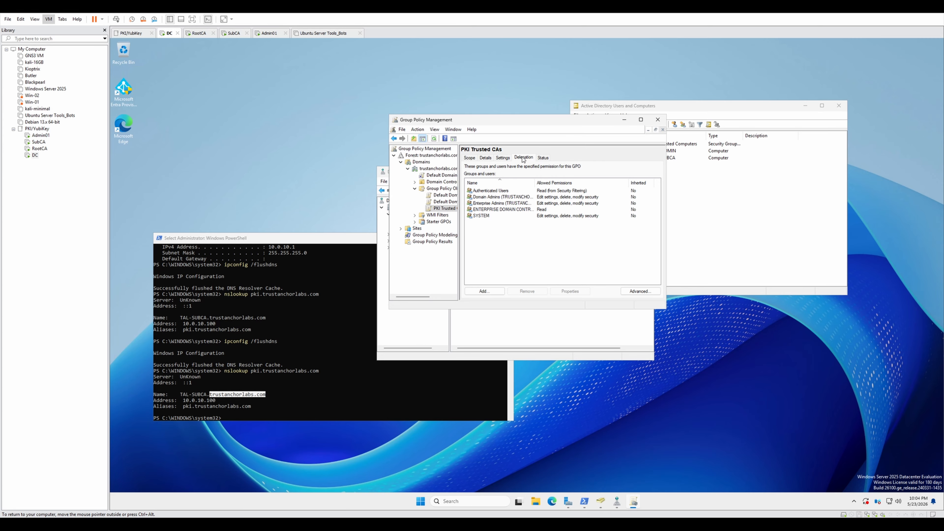
left_click(639, 291)
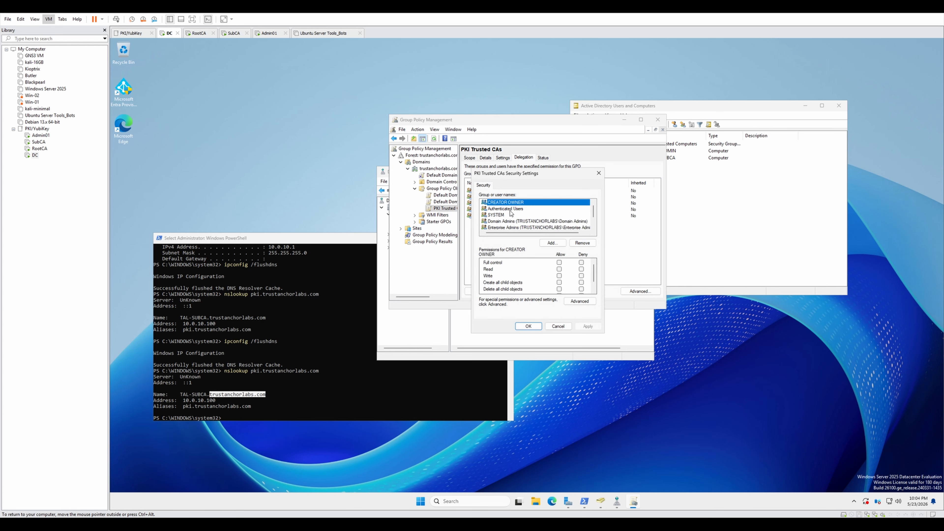
left_click(510, 209)
scroll(537, 279, "down", 1)
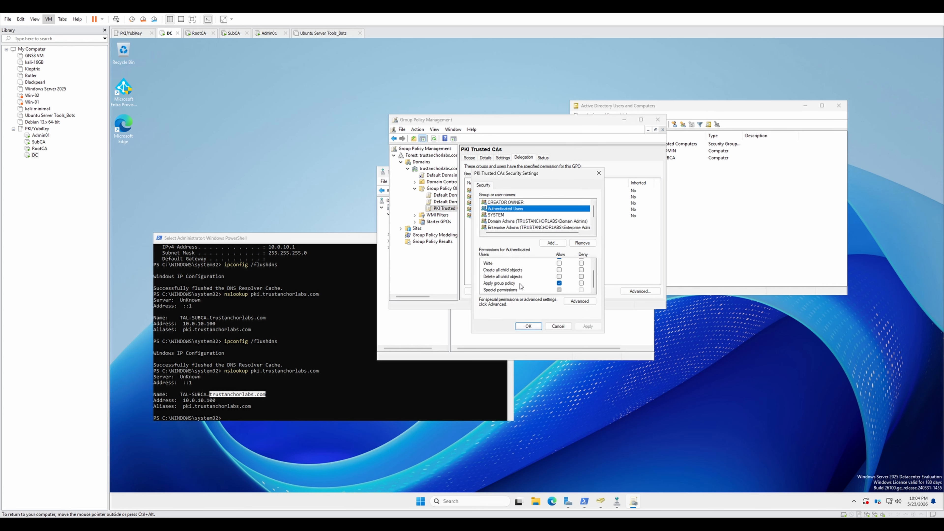
left_click(559, 284)
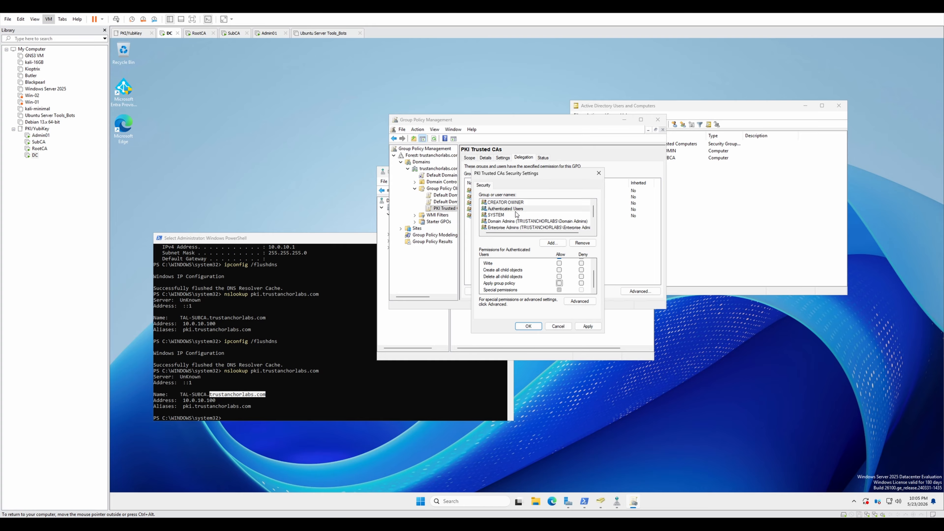
- Add PKI Trusted Computers to the GPO's security settings, allow it Apply group policy, and check the security filtering
scroll(524, 227, "down", 1)
left_click(551, 243)
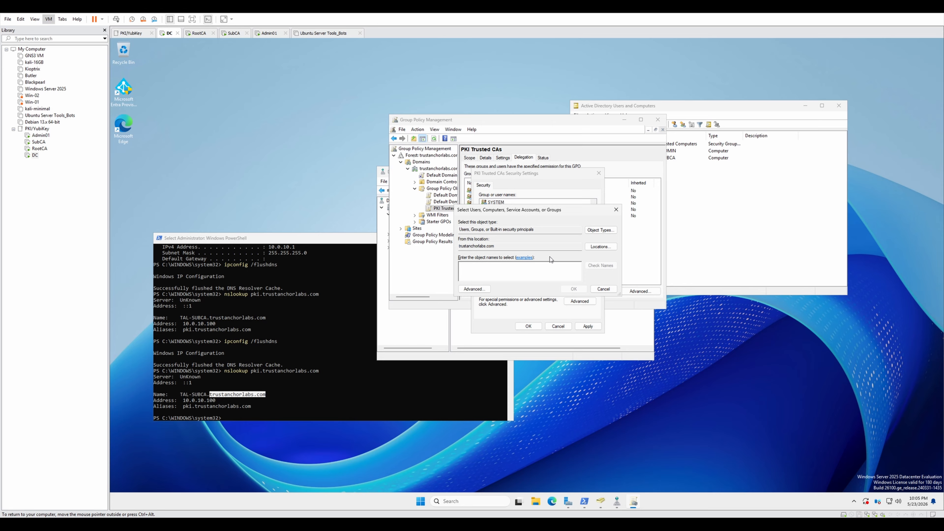
type("pki")
key("Tab")
key("Return")
left_click(574, 289)
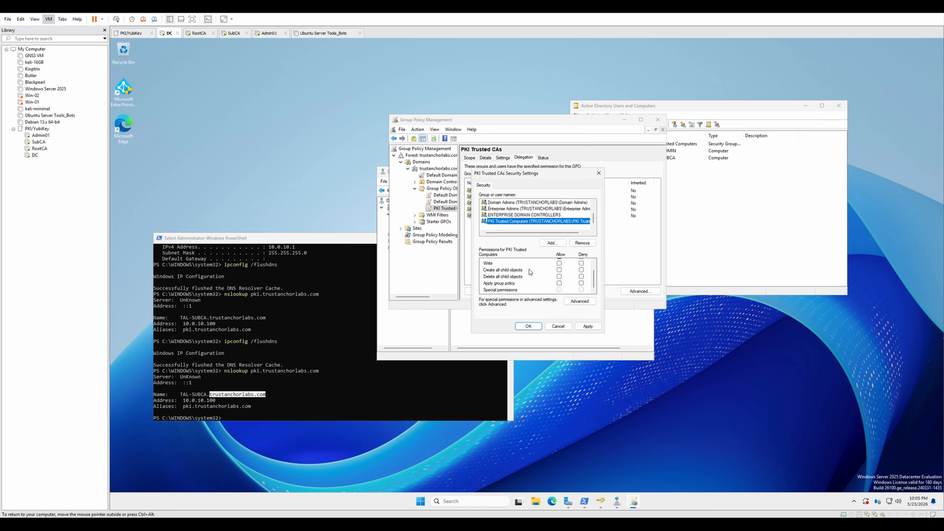
left_click(559, 283)
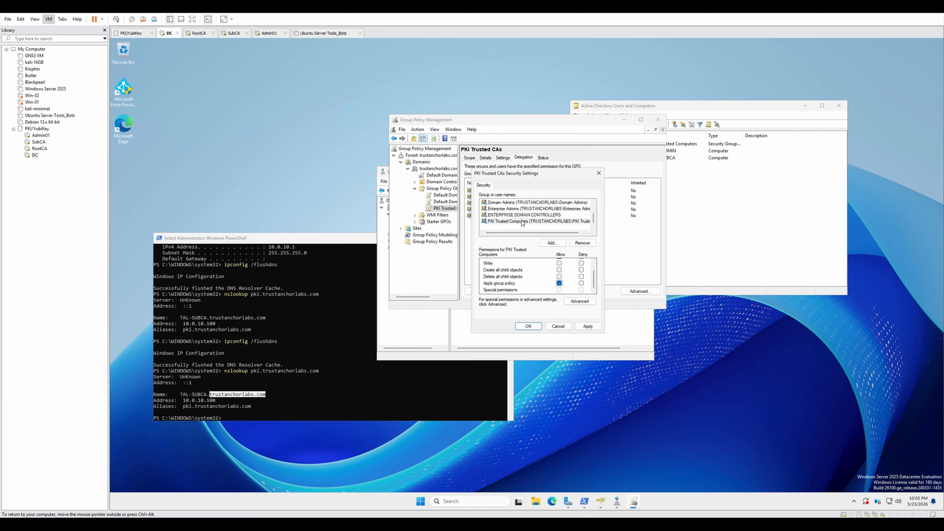
left_click(584, 326)
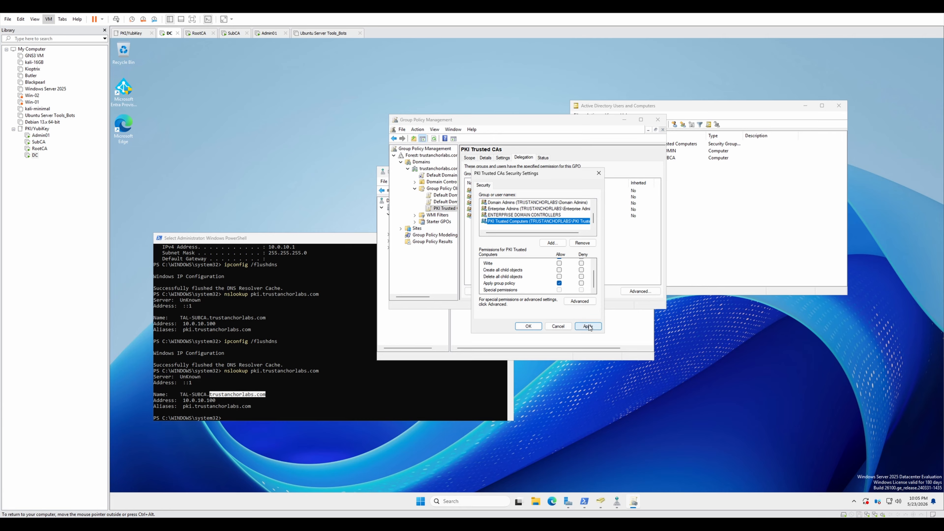
left_click(538, 327)
left_click(469, 158)
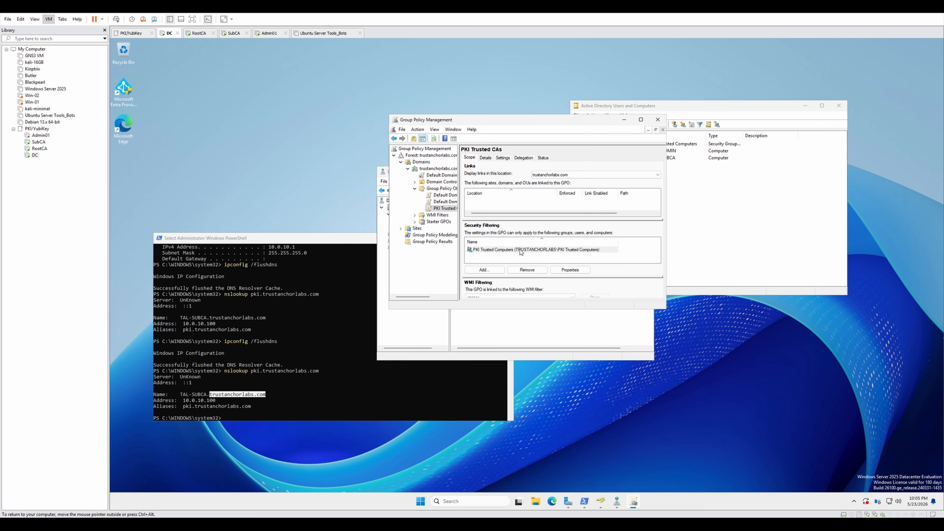
left_click(508, 248)
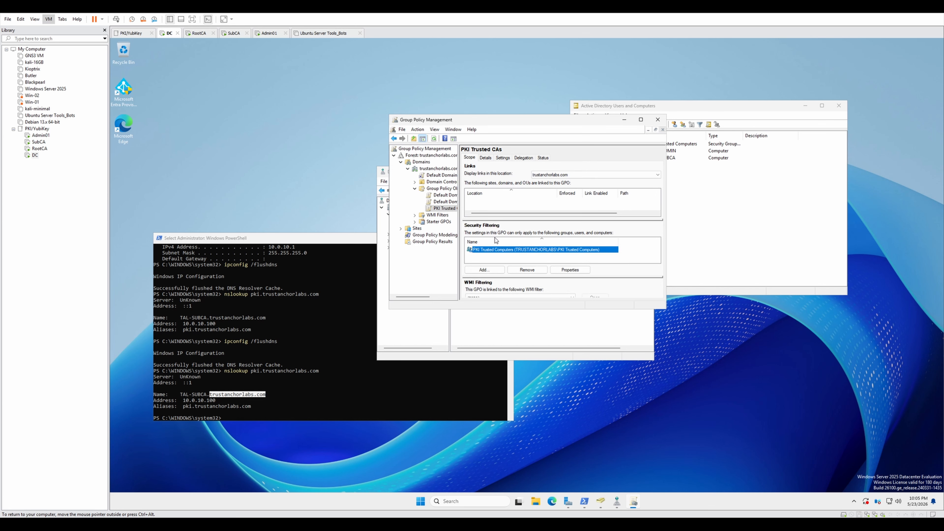
- Open the PKI Trusted CAs policy for editing and go to Trusted Root Certification Authorities under the computer's Public Key Policies
right_click(454, 208)
left_click(464, 212)
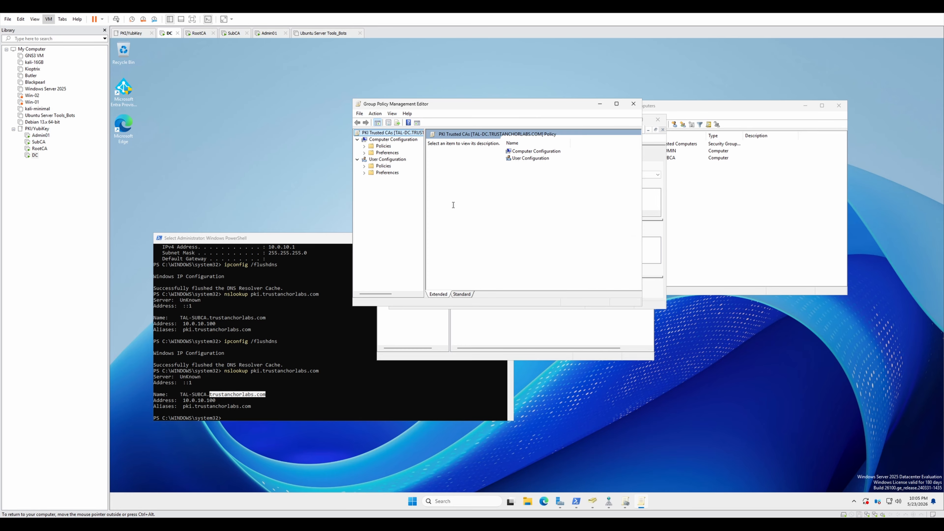
left_click(364, 146)
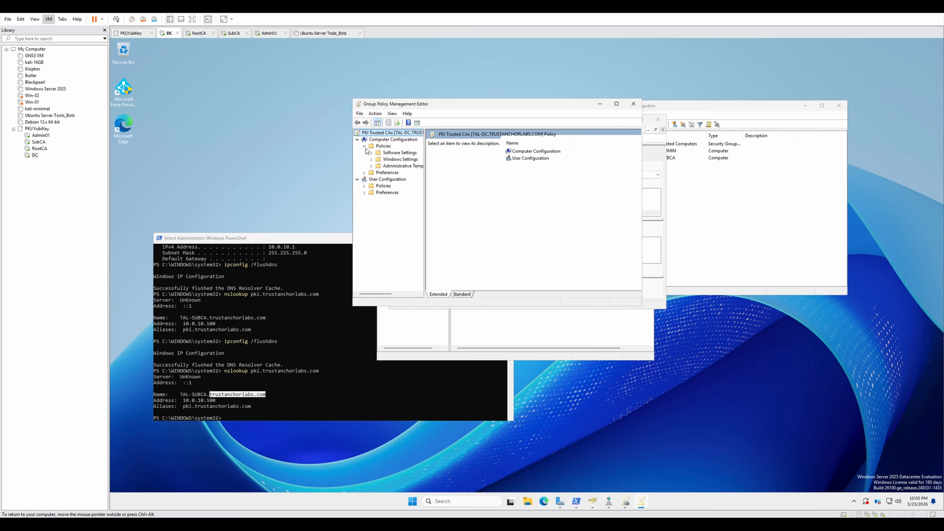
left_click(372, 160)
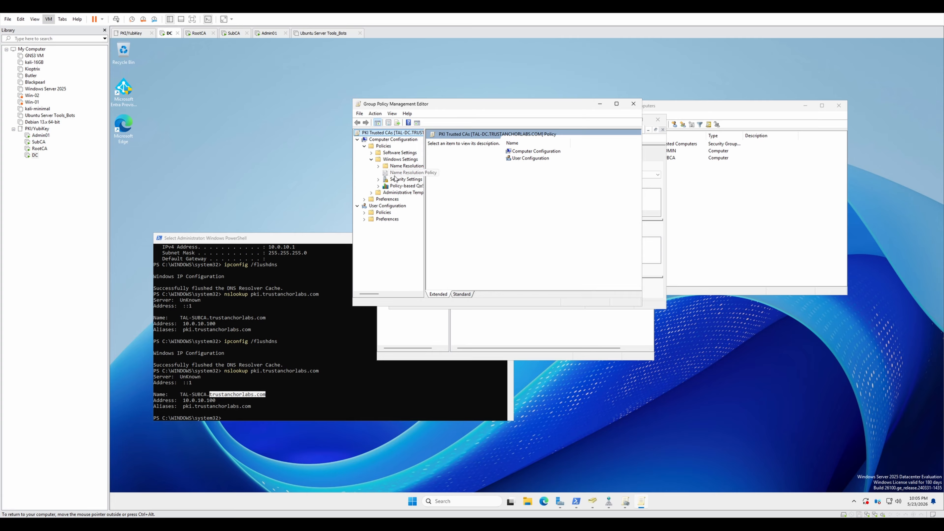
left_click(378, 179)
scroll(401, 213, "down", 2)
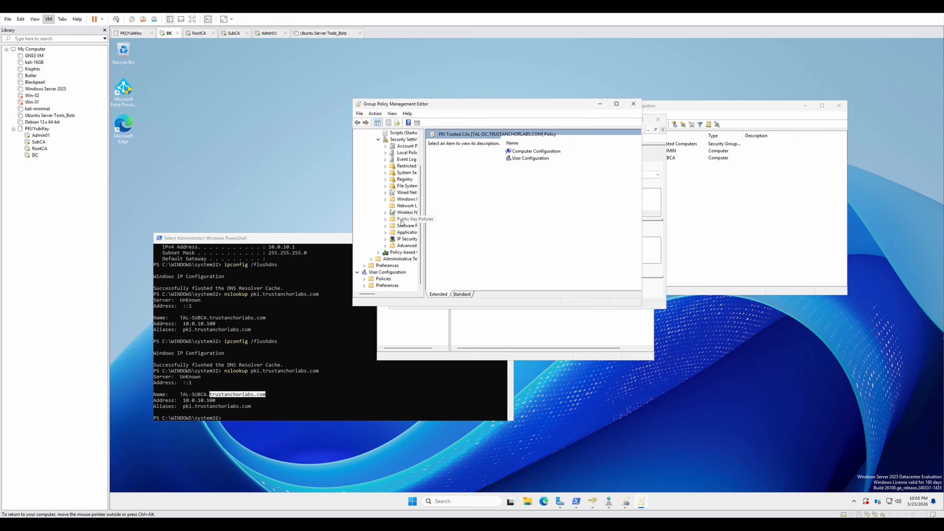
left_click(384, 219)
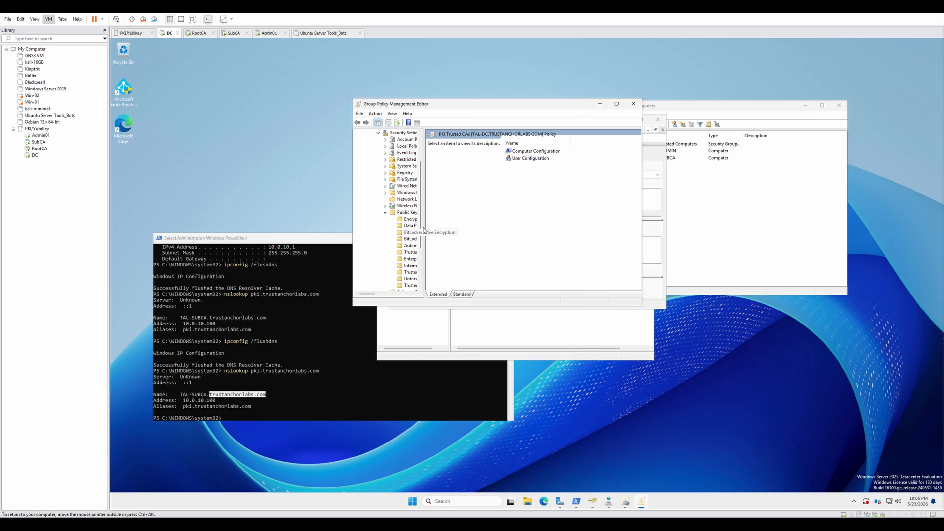
left_click_drag(425, 223, 466, 222)
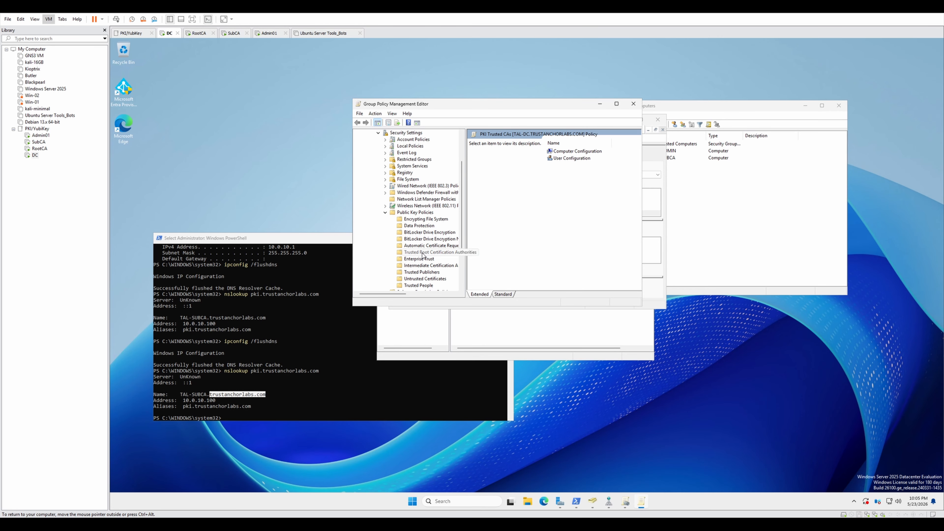
left_click(422, 253)
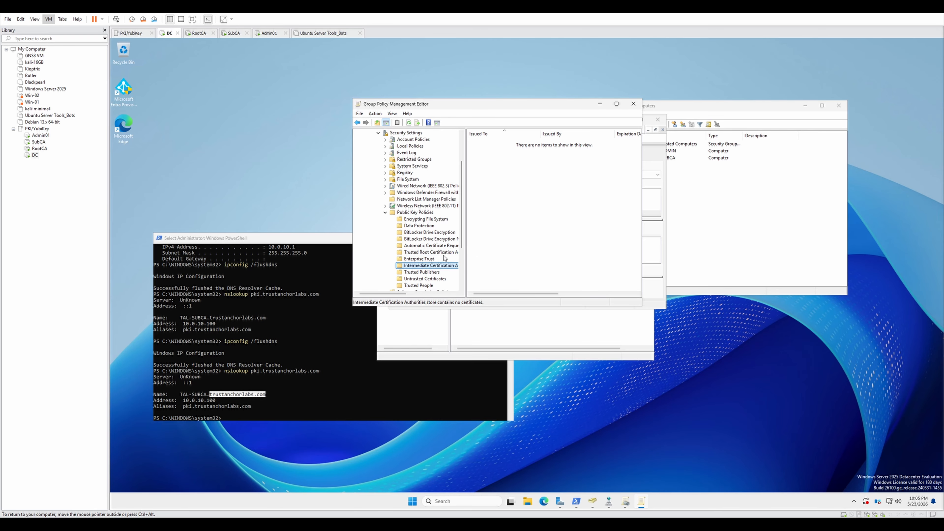
left_click(534, 253)
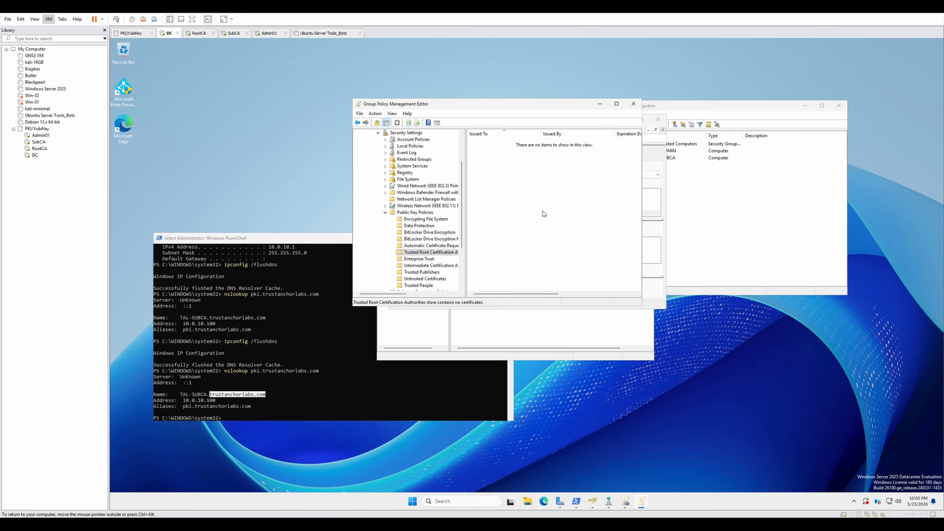
double_click(519, 100)
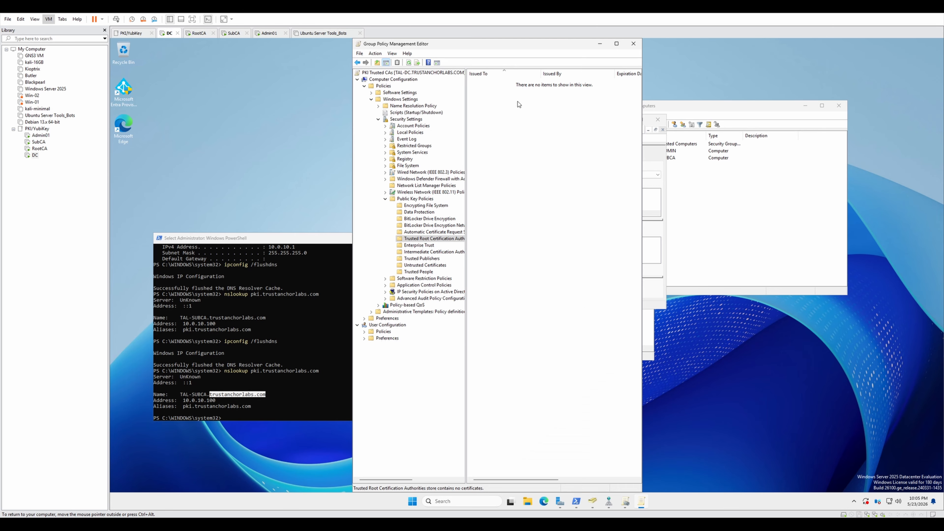
double_click(583, 44)
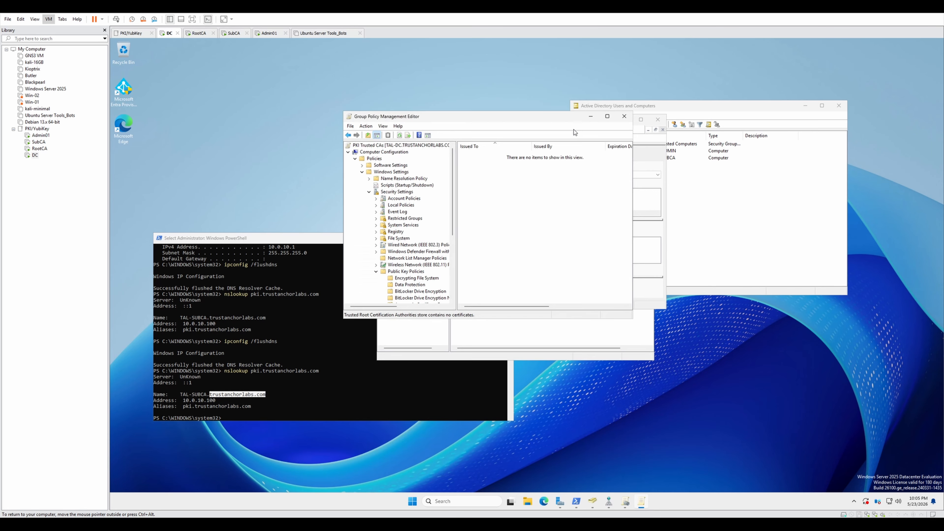
- Switch to the RootCA machine, close its leftover file and certificate windows, and open the details of TAL-ROOTCA-CA-1's own CA certificate
left_click(199, 36)
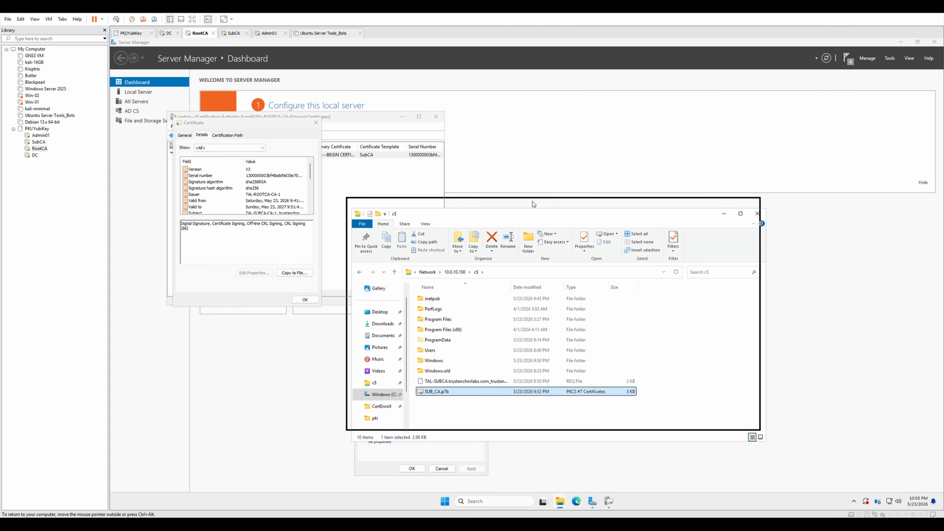
left_click(446, 374)
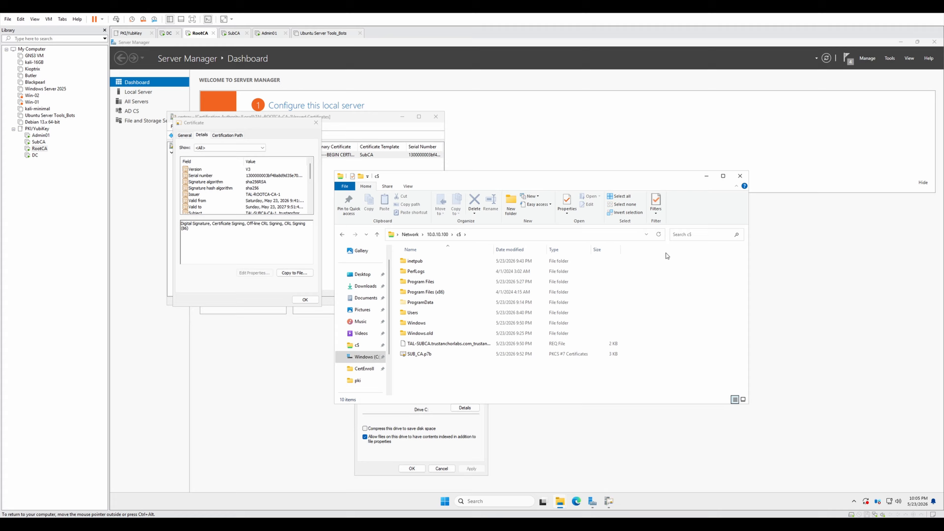
left_click(740, 175)
left_click(316, 123)
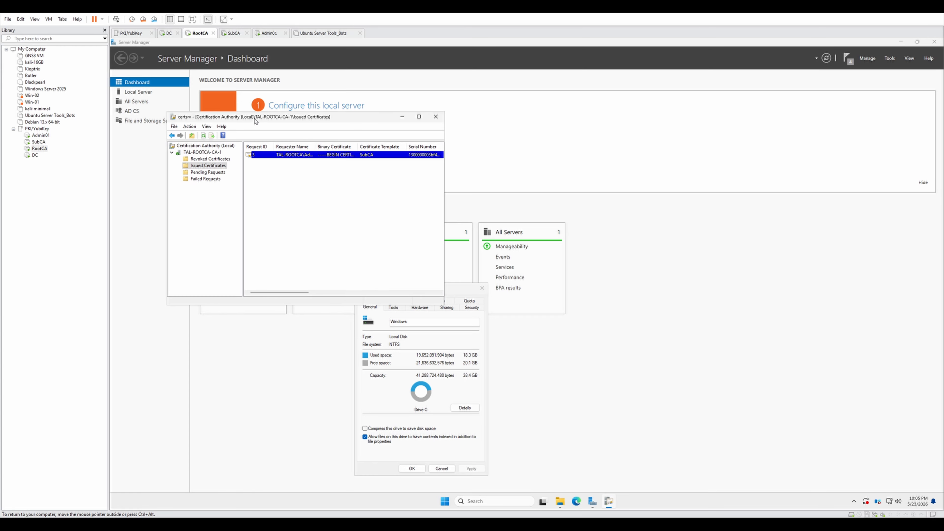
left_click_drag(254, 119, 316, 135)
right_click(271, 171)
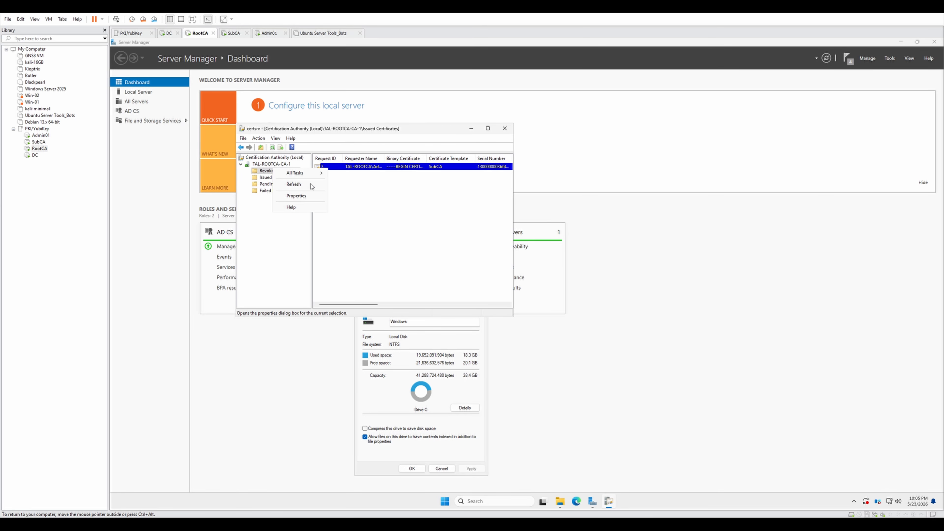
right_click(266, 165)
left_click(298, 191)
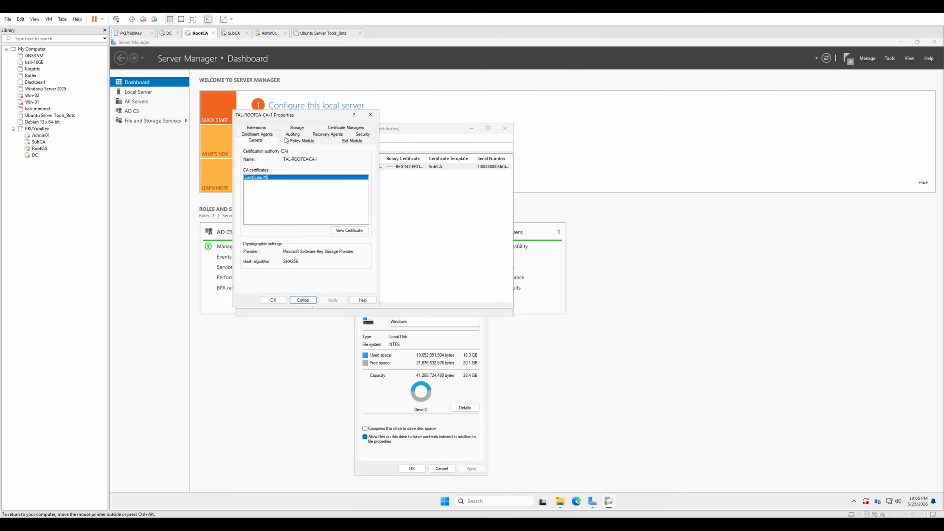
left_click(349, 230)
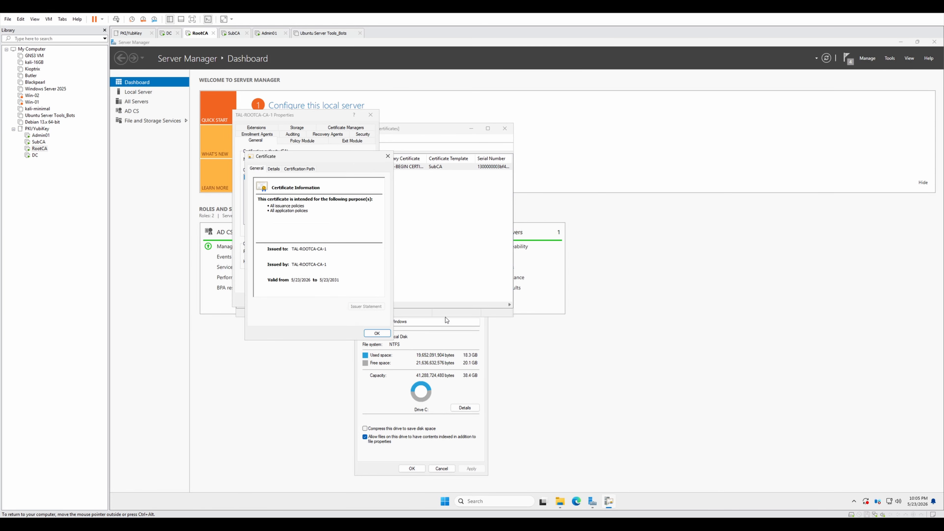
left_click(273, 171)
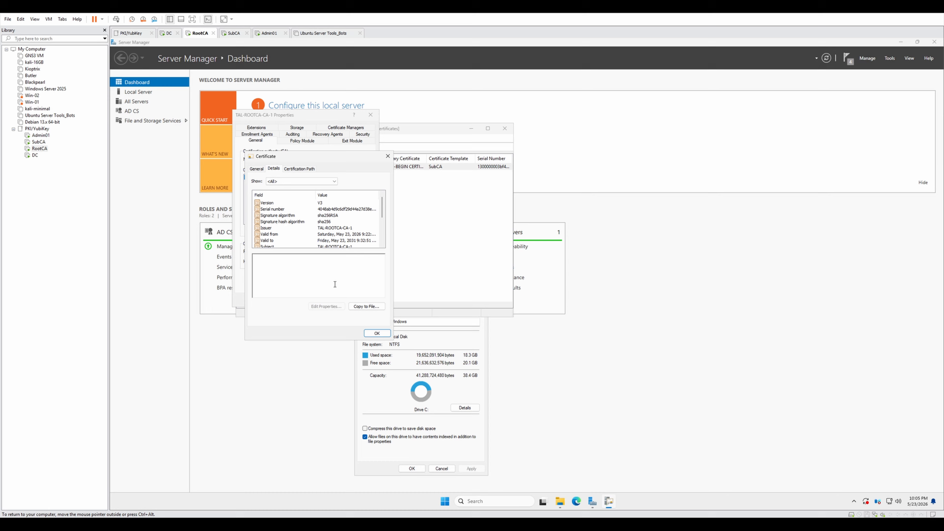
- Export the root CA certificate in DER encoded binary X.509 format to C:\Root.cer
left_click(376, 308)
left_click(371, 336)
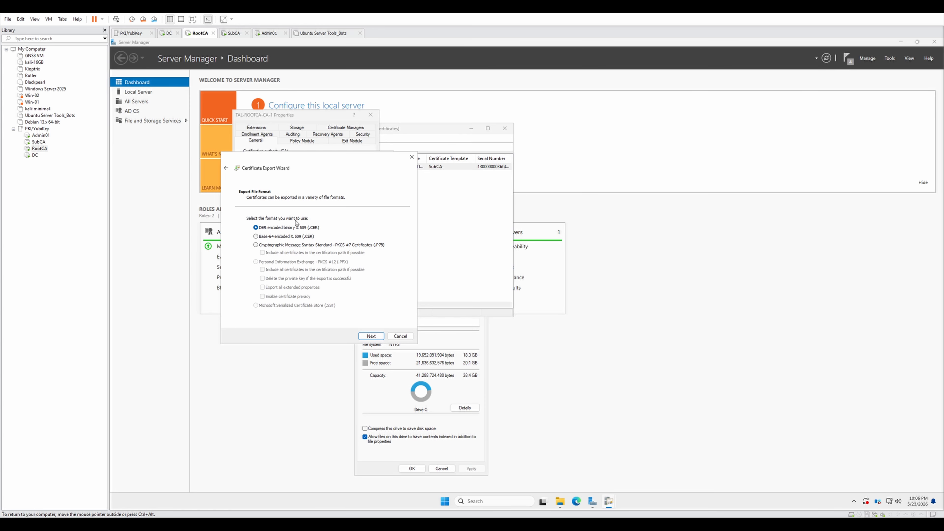
left_click(277, 245)
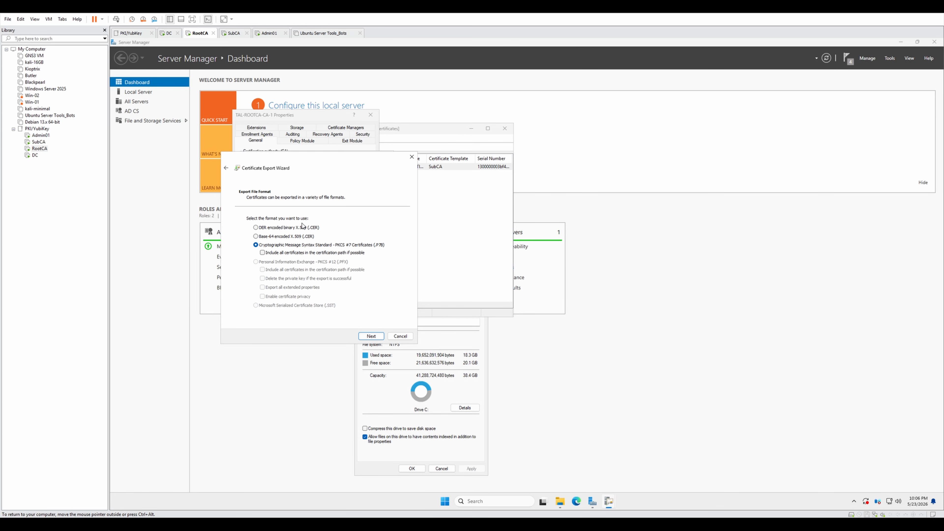
left_click(284, 228)
left_click(371, 336)
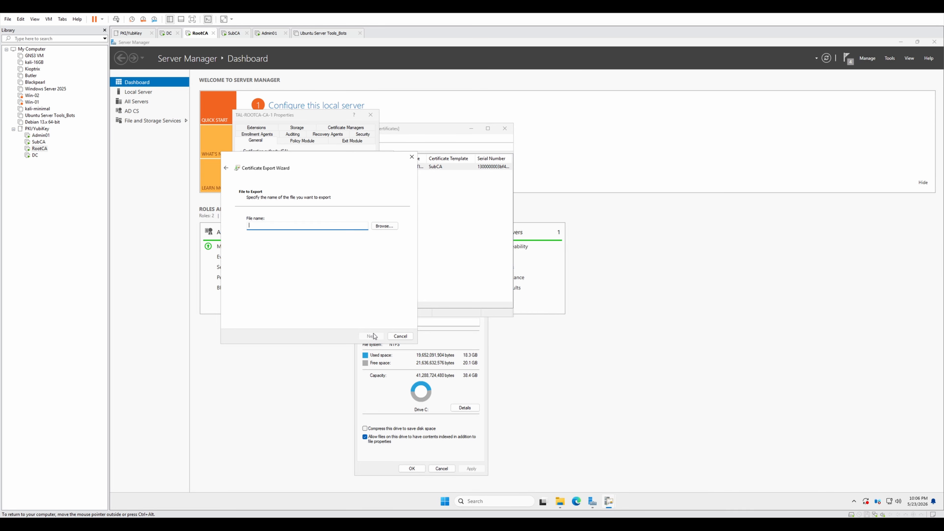
left_click(384, 226)
left_click(366, 362)
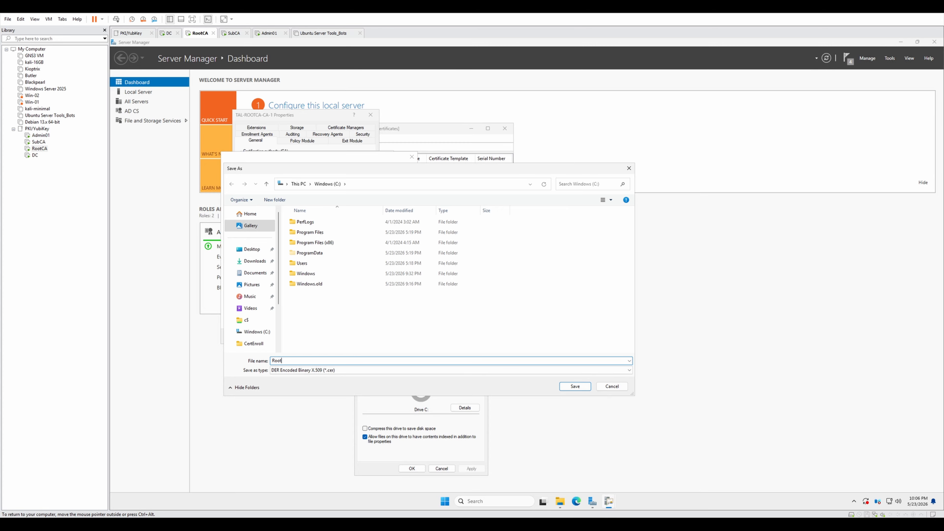
left_click(575, 386)
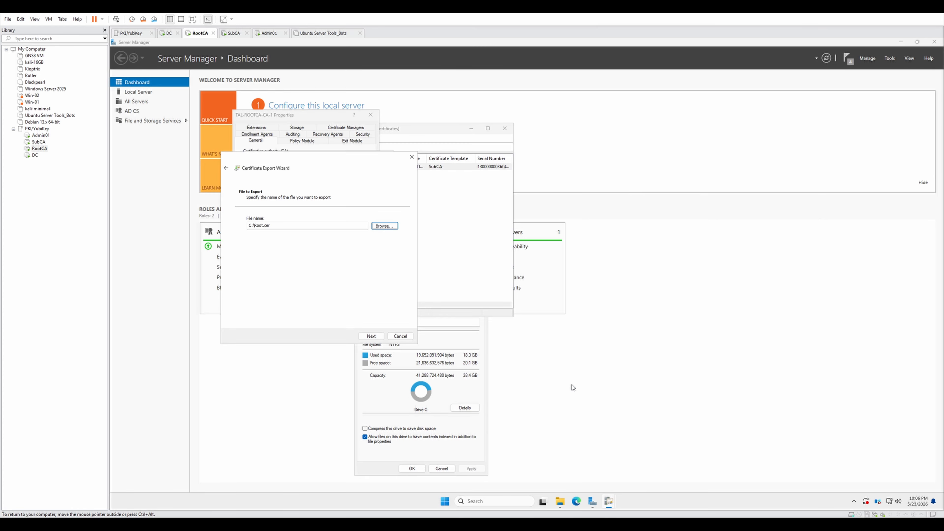
left_click(367, 337)
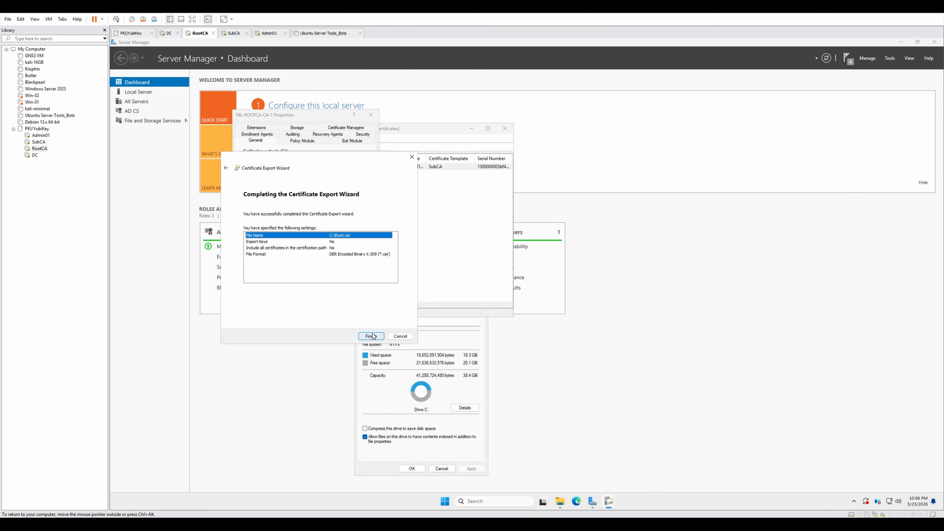
left_click(372, 336)
left_click(543, 293)
- Copy Root.cer from the RootCA machine's C: drive to the domain controller share \\10.0.10.1\c$
left_click(560, 502)
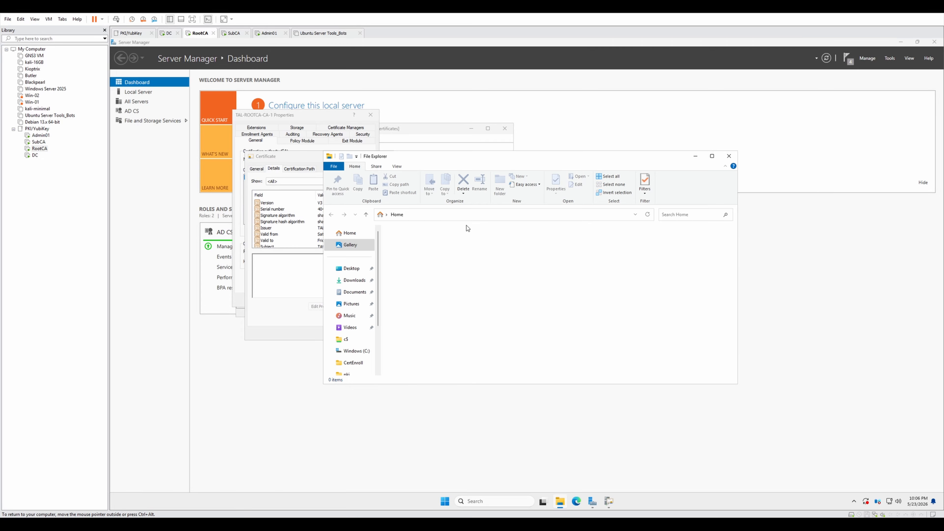
left_click(355, 350)
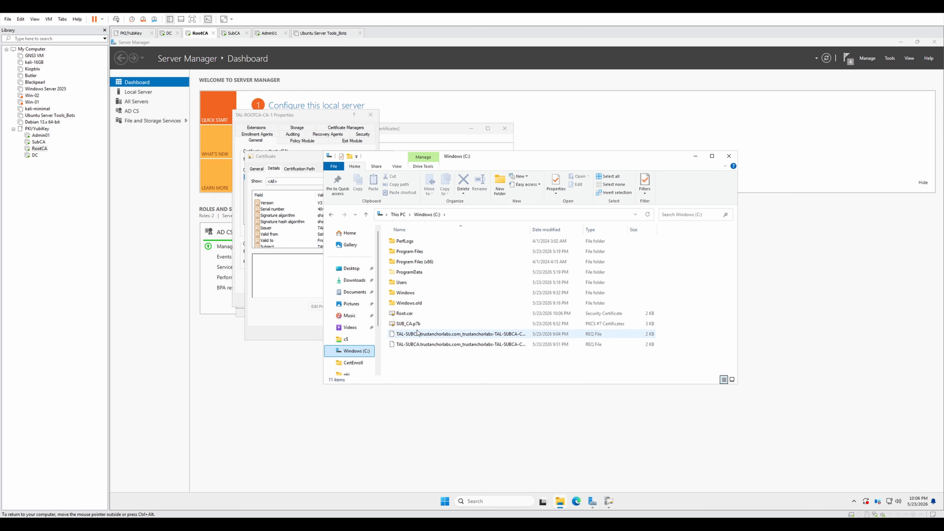
left_click(414, 314)
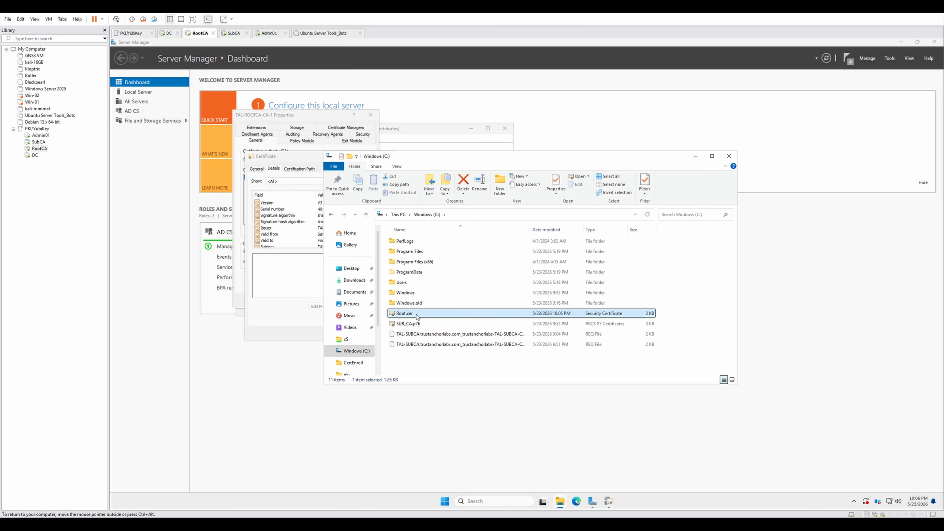
left_click(458, 219)
type("\\\\10.")
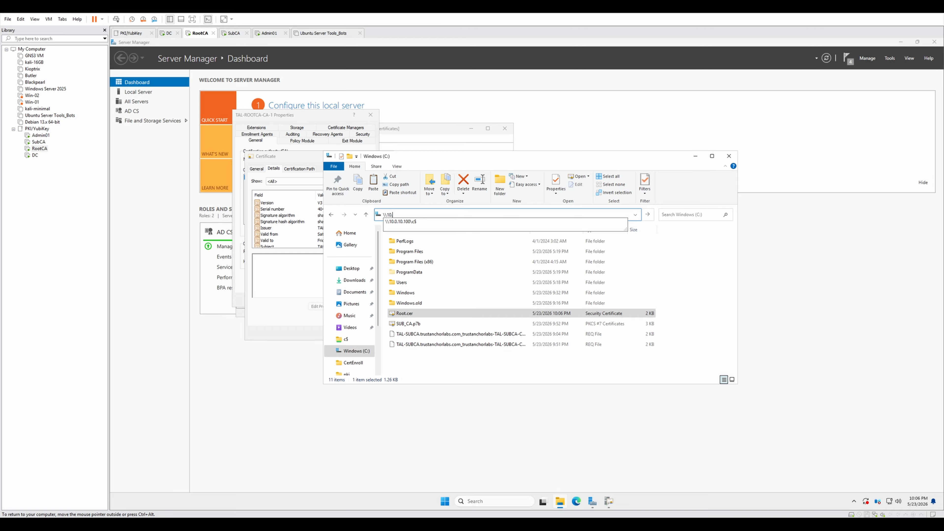
type("0.10.1\\c$")
key("Return")
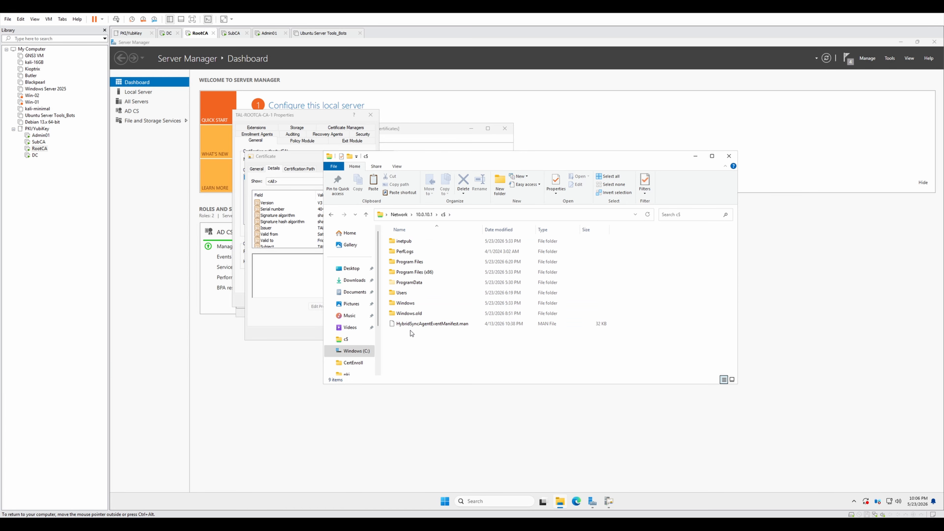
right_click(420, 341)
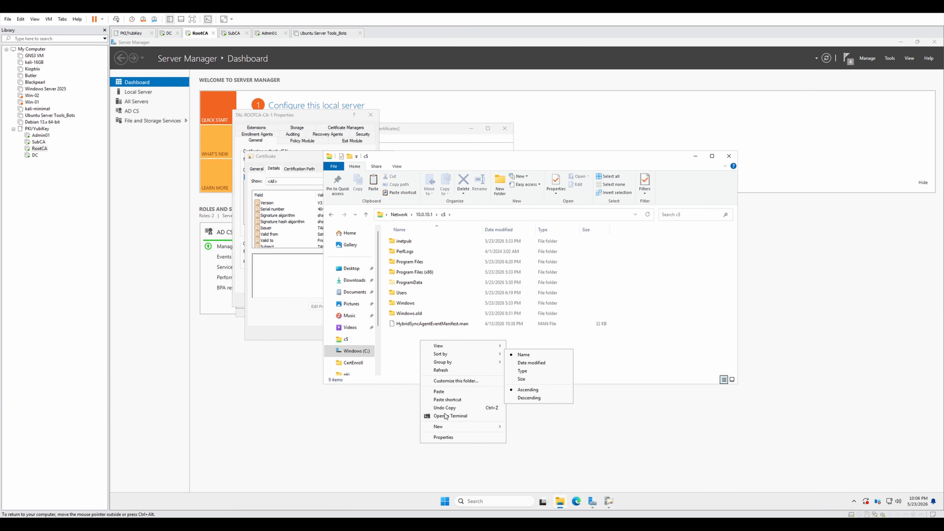
left_click(469, 391)
left_click(480, 351)
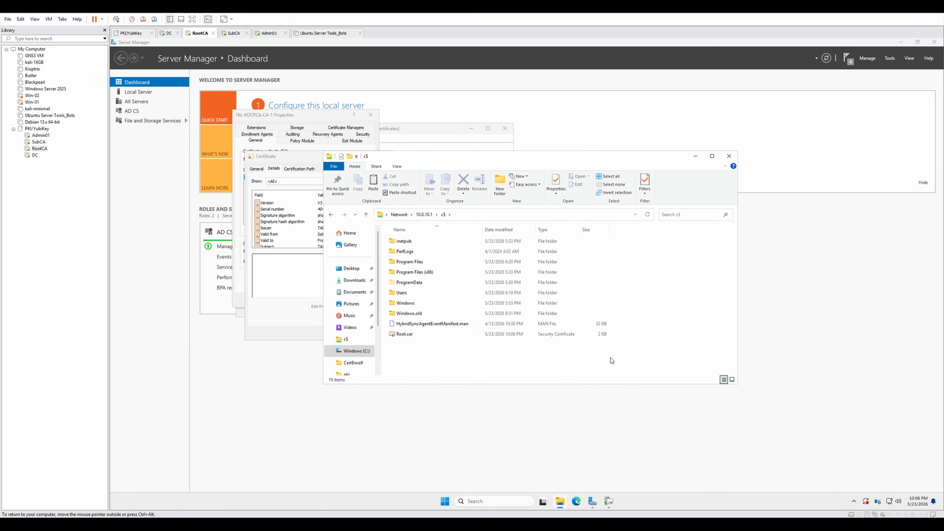
- Switch to the SubCA machine and open the details of TAL-SUBCA-CA-1's CA certificate from the CA properties
left_click(235, 34)
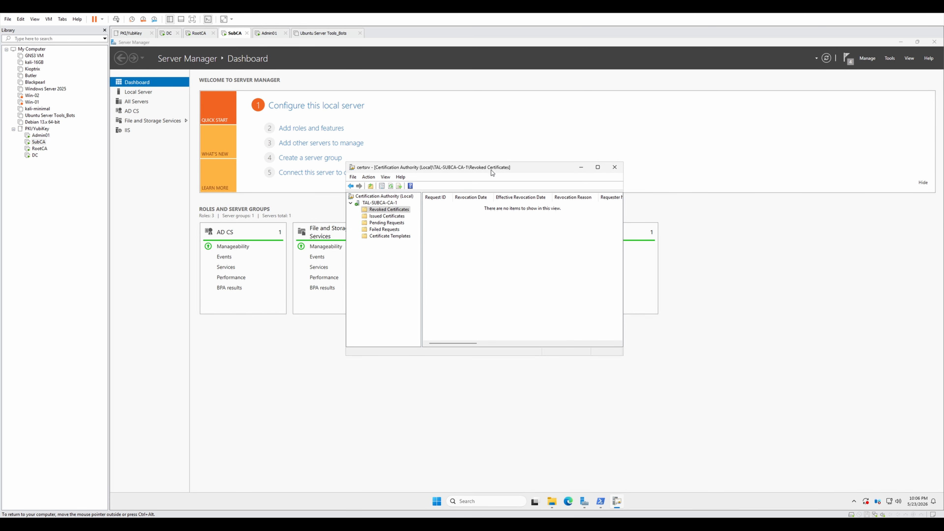
left_click_drag(492, 172, 418, 164)
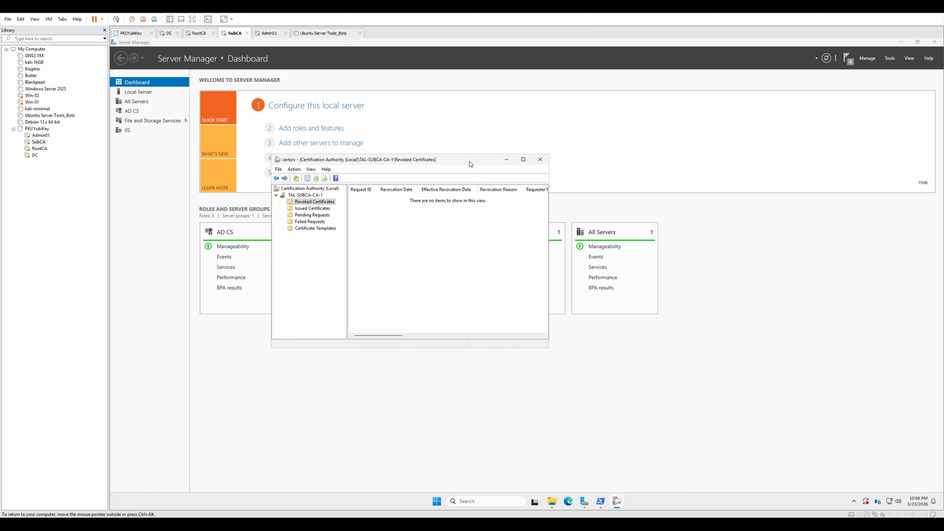
right_click(452, 250)
left_click(420, 220)
right_click(312, 197)
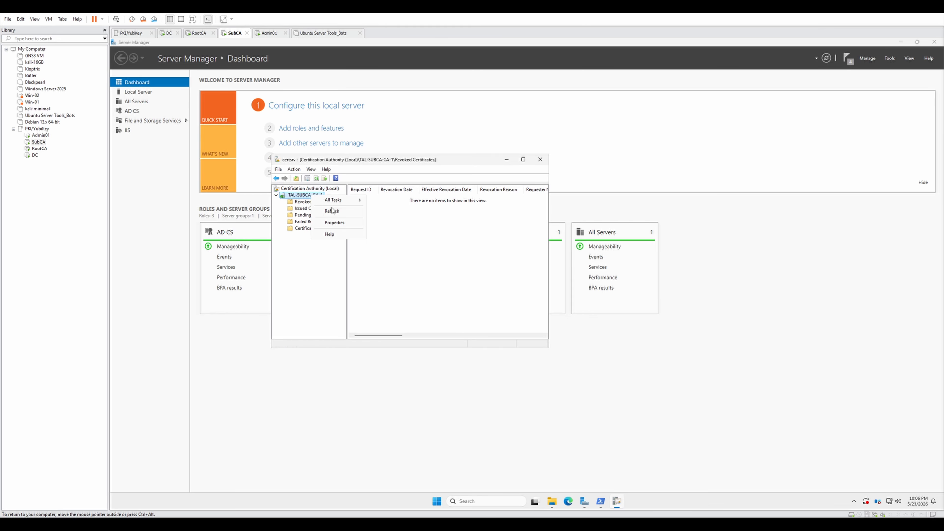
left_click(346, 222)
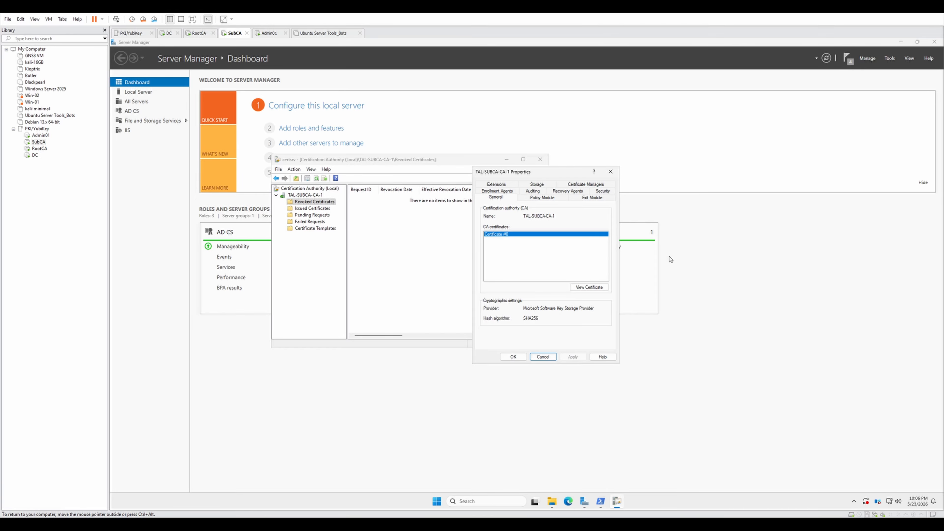
left_click(589, 287)
left_click(512, 225)
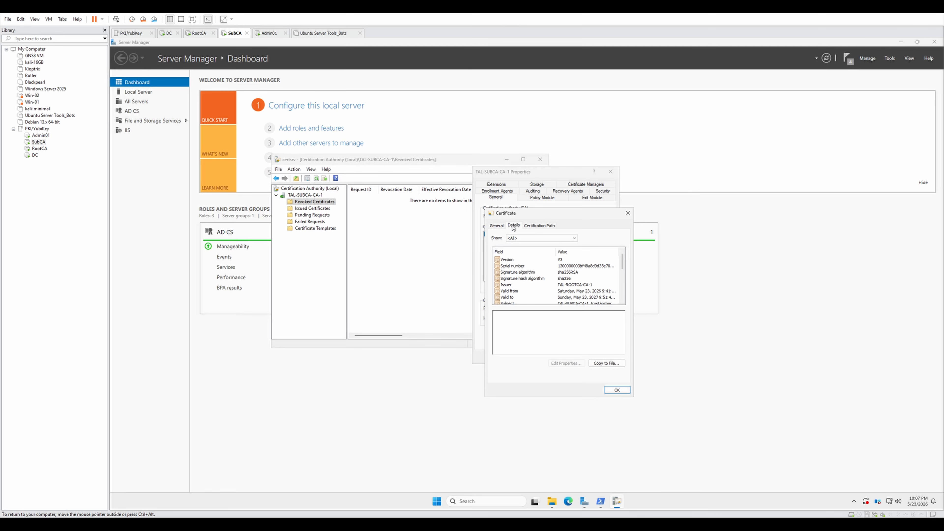
- Export the subordinate CA certificate in DER encoded binary X.509 format to C:\sub.cer
left_click(605, 362)
key("Return")
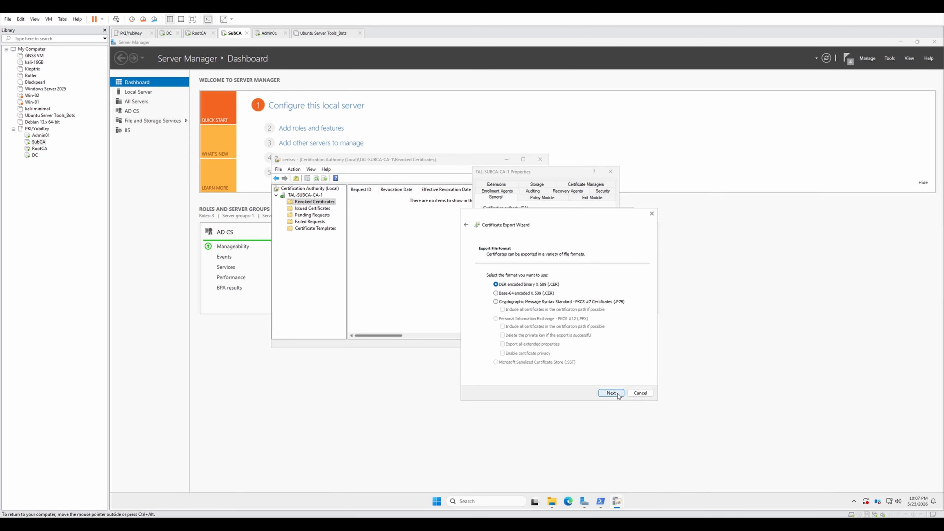
left_click(612, 393)
left_click(624, 282)
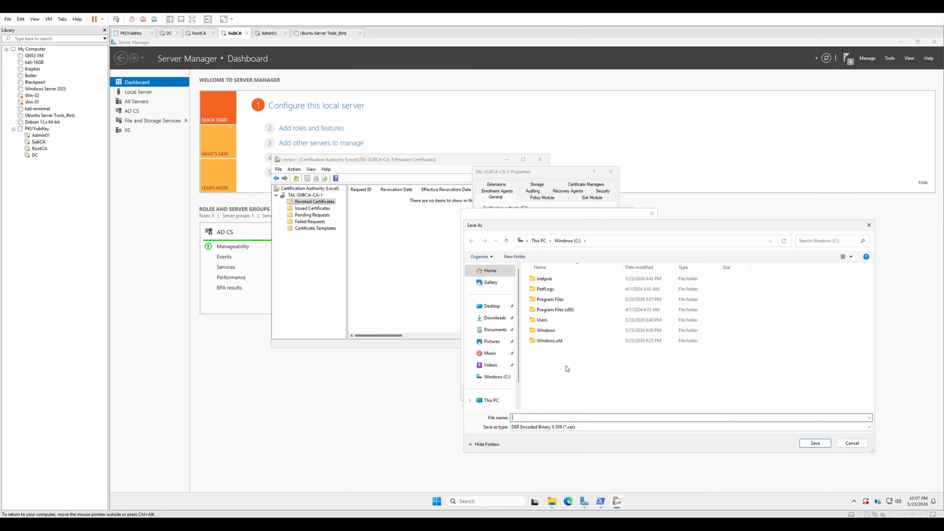
type("sub")
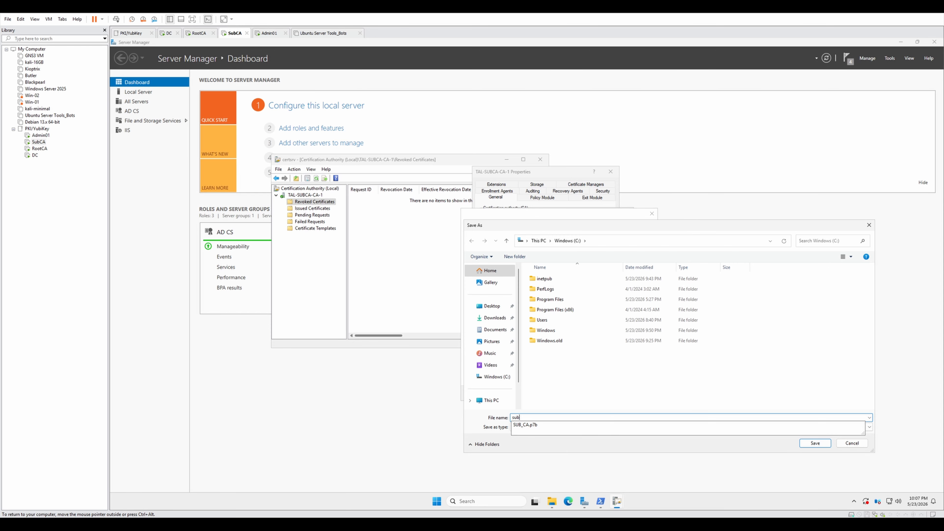
key("Return")
left_click(615, 396)
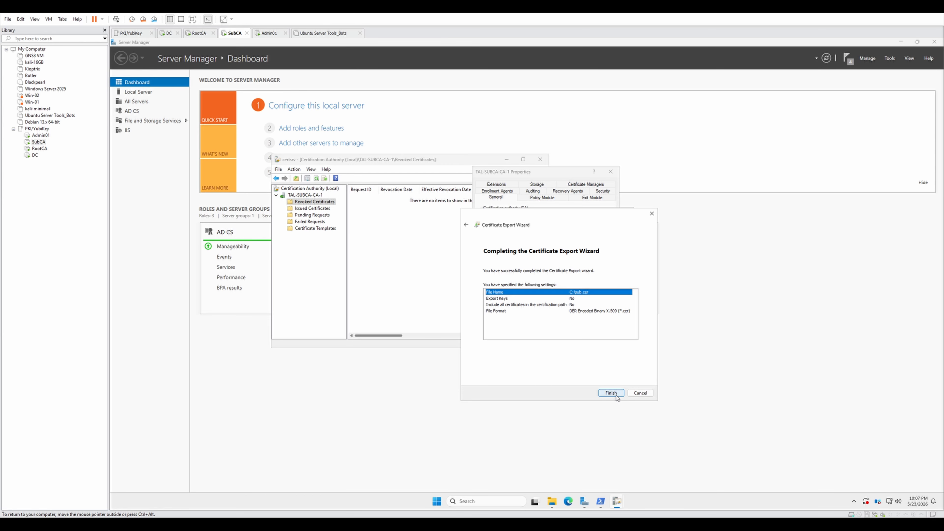
left_click(611, 393)
left_click(542, 310)
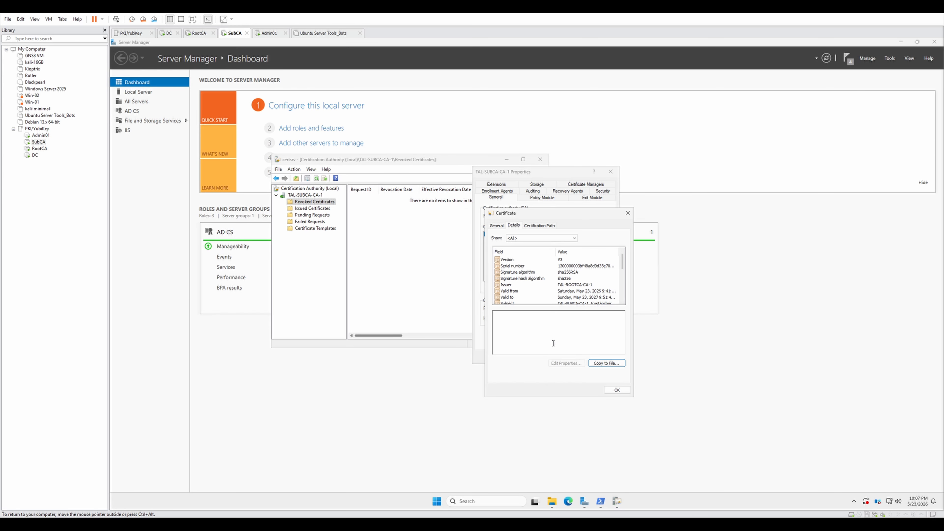
- Copy sub.cer from the SubCA machine's C: drive to the domain controller share \\10.0.10.1\c$
left_click(552, 501)
left_click(365, 335)
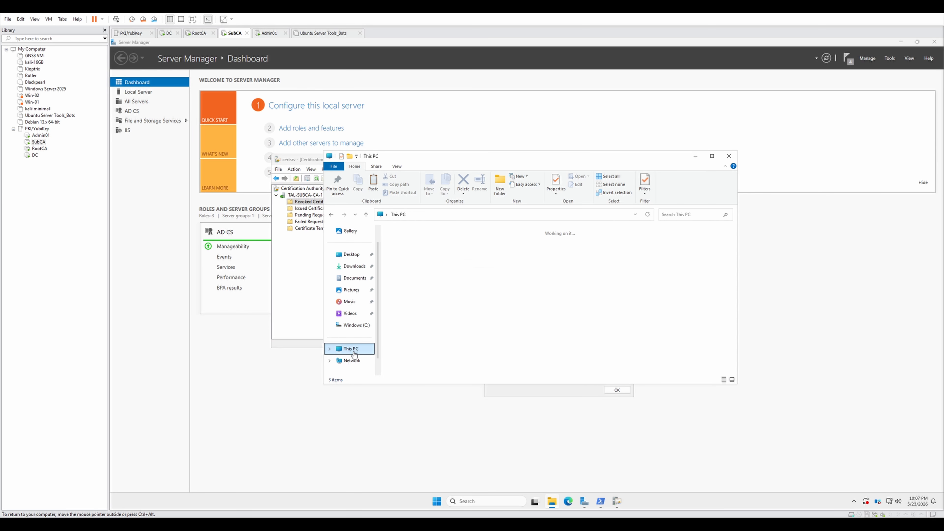
left_click(410, 314)
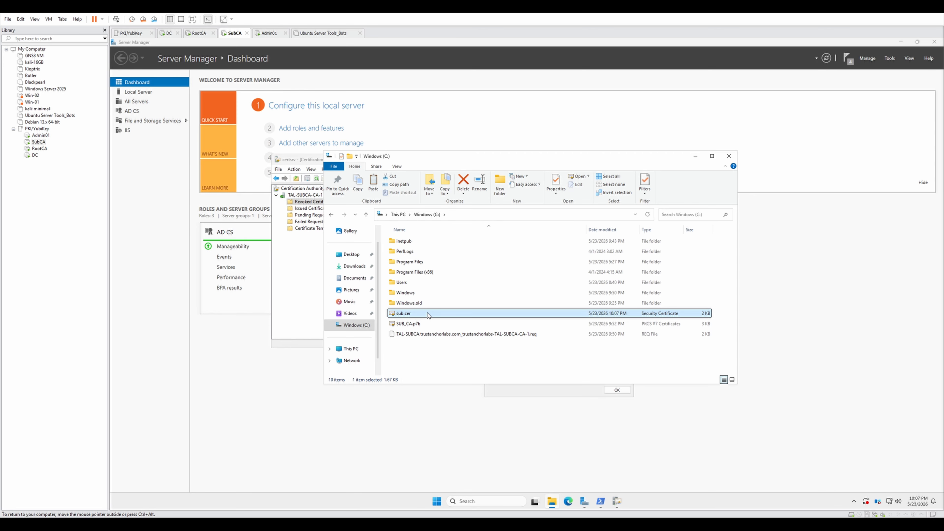
left_click(461, 214)
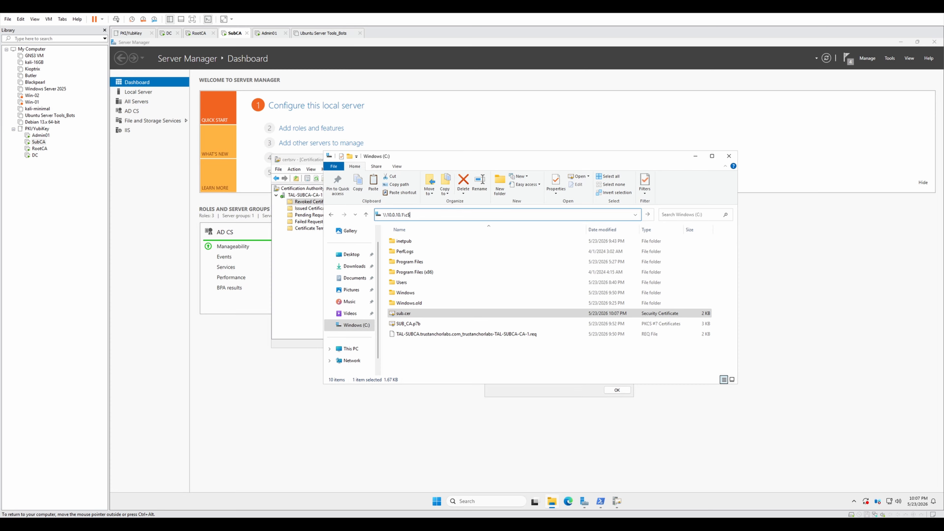
key("Return")
right_click(427, 347)
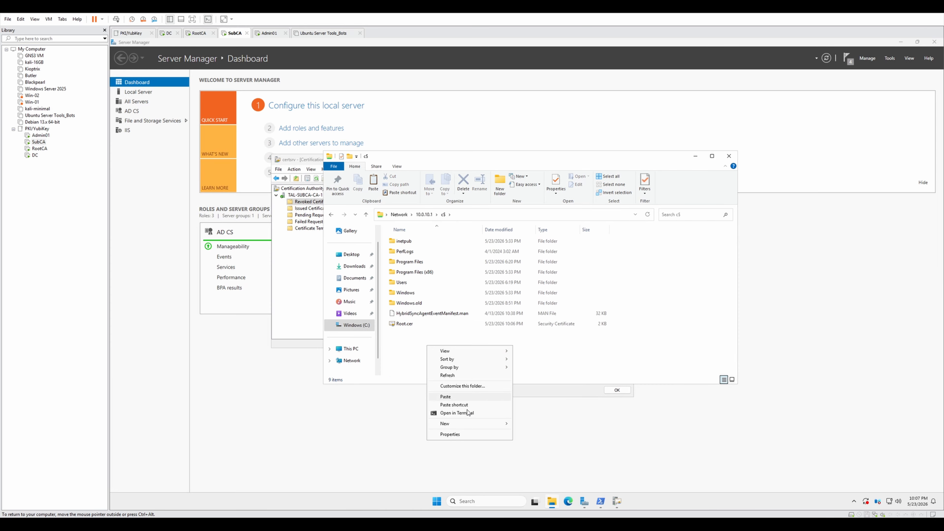
left_click(449, 396)
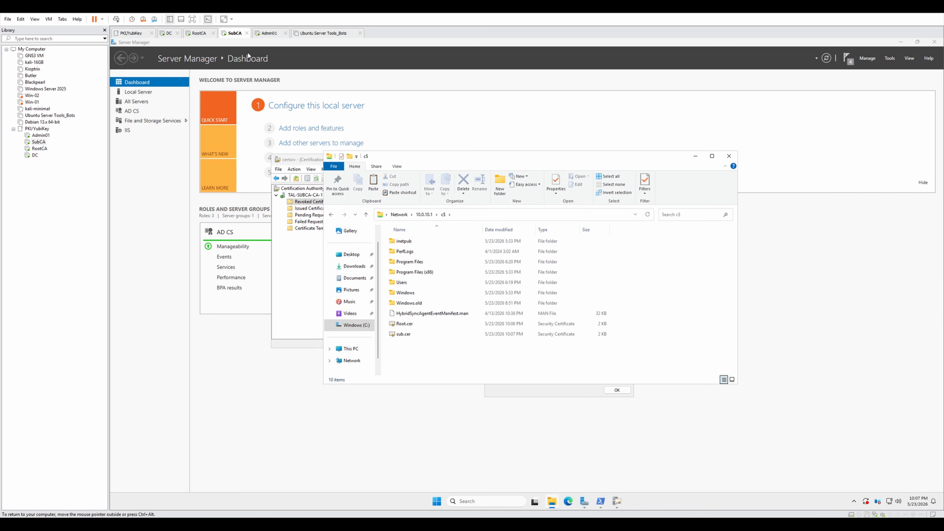
- Switch to the DC machine and start a certificate import into the PKI Trusted CAs GPO's Trusted Root Certification Authorities store
left_click(271, 35)
left_click(230, 32)
left_click(169, 33)
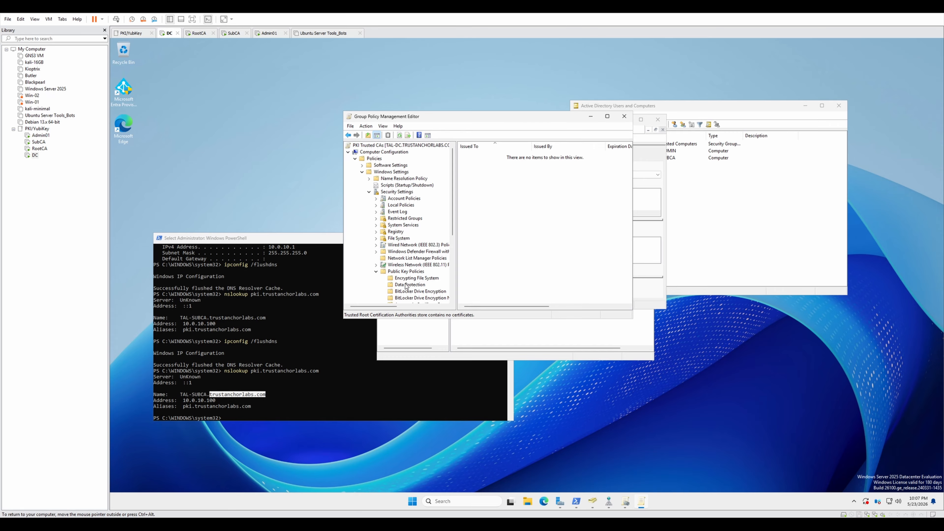
scroll(414, 251, "down", 2)
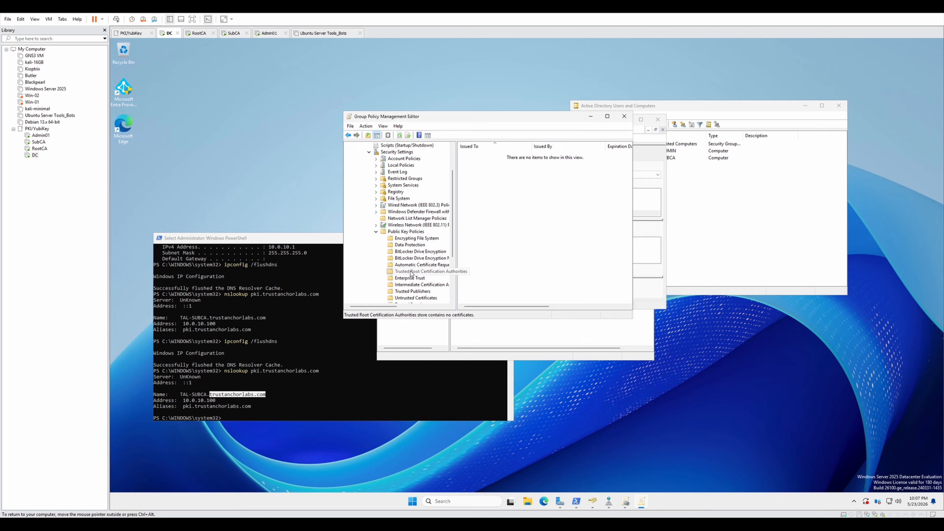
right_click(507, 199)
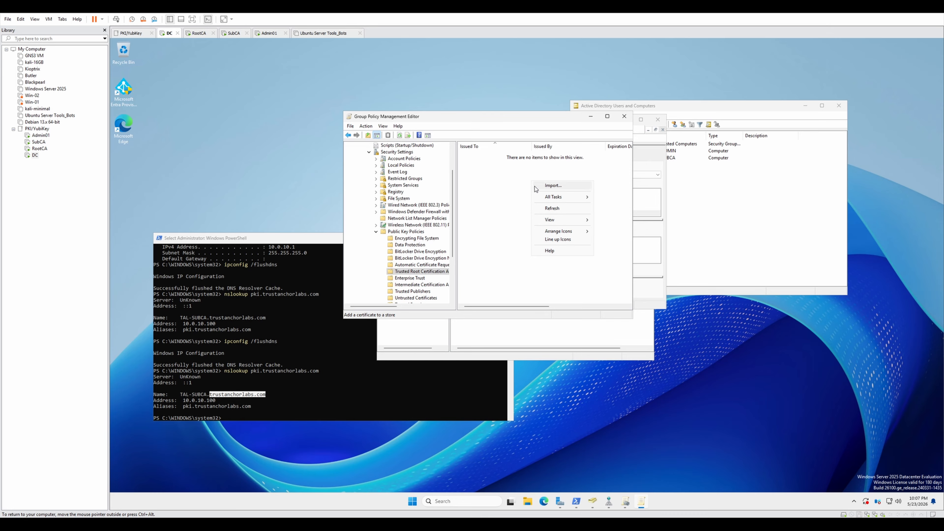
left_click(535, 202)
left_click(538, 303)
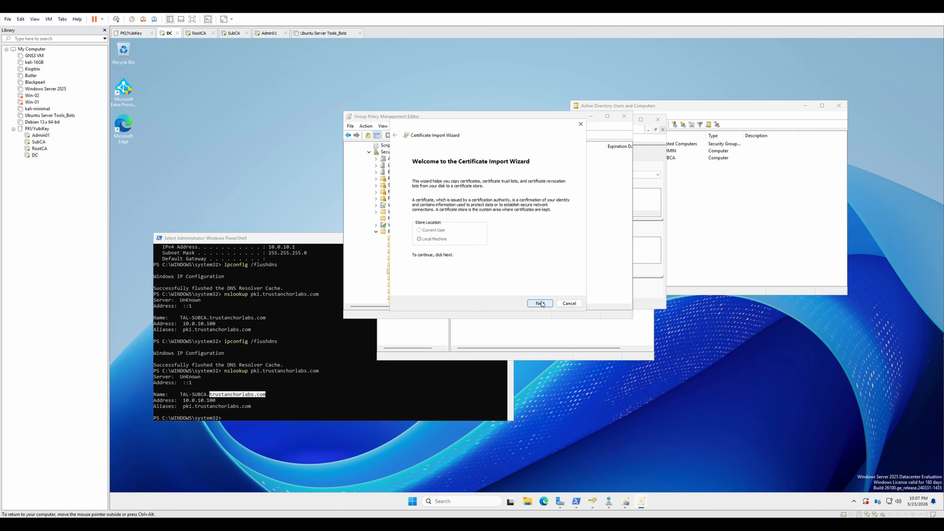
- Import C:\Root.cer into the Trusted Root Certification Authorities store and select the imported certificate
left_click(553, 193)
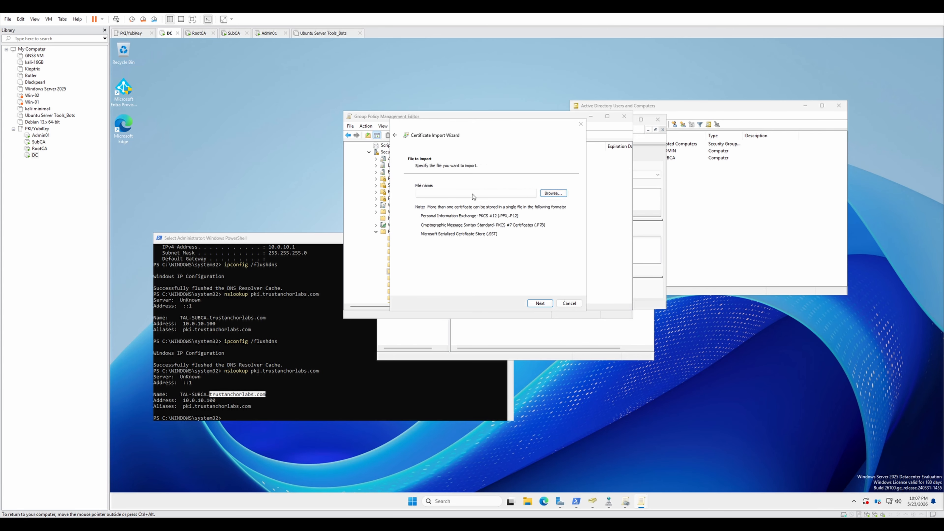
scroll(415, 286, "down", 1)
left_click(427, 308)
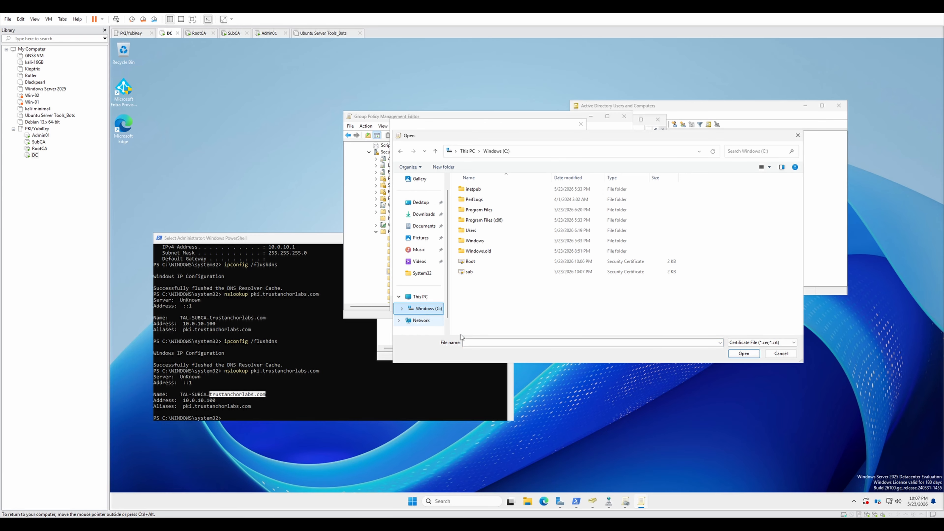
left_click(486, 262)
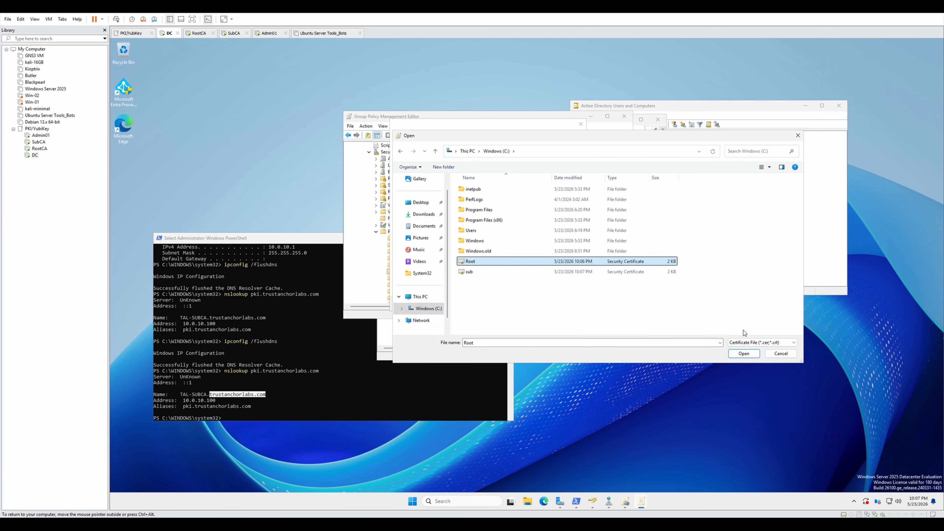
left_click(757, 354)
left_click(540, 302)
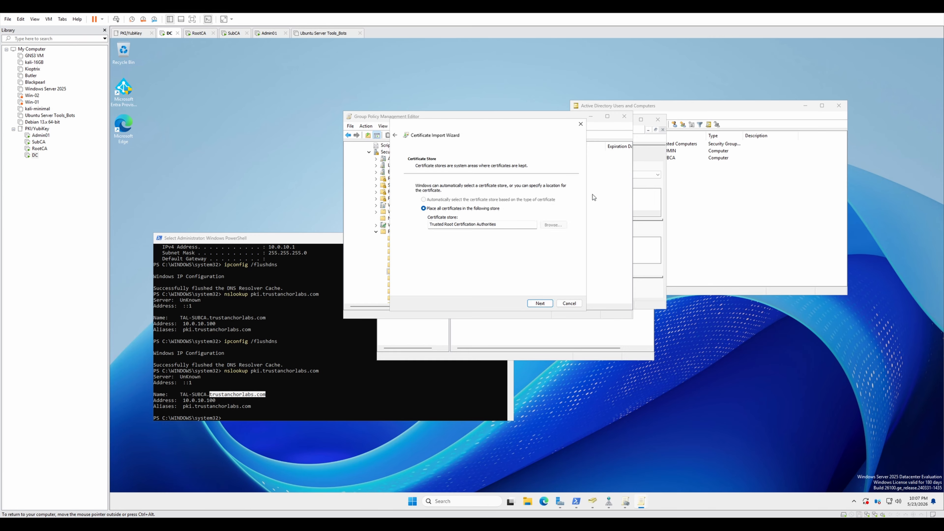
left_click(540, 303)
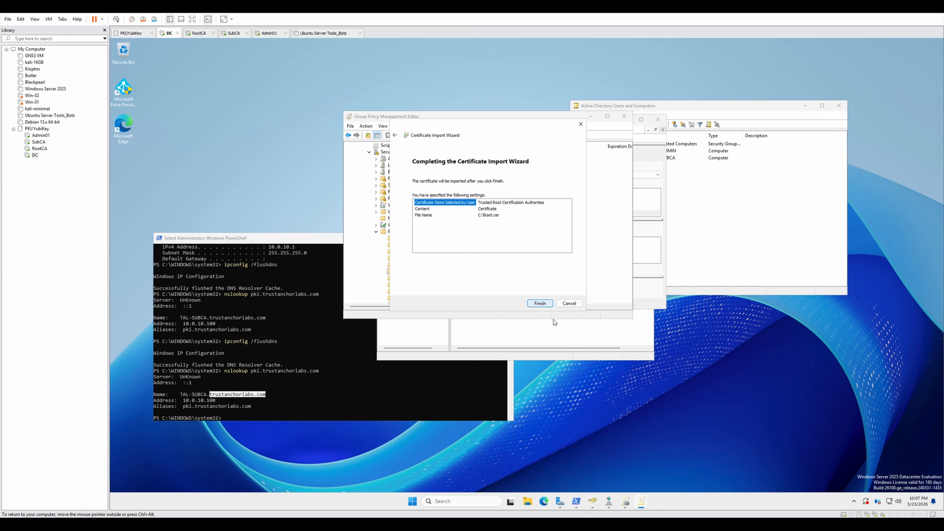
left_click(540, 303)
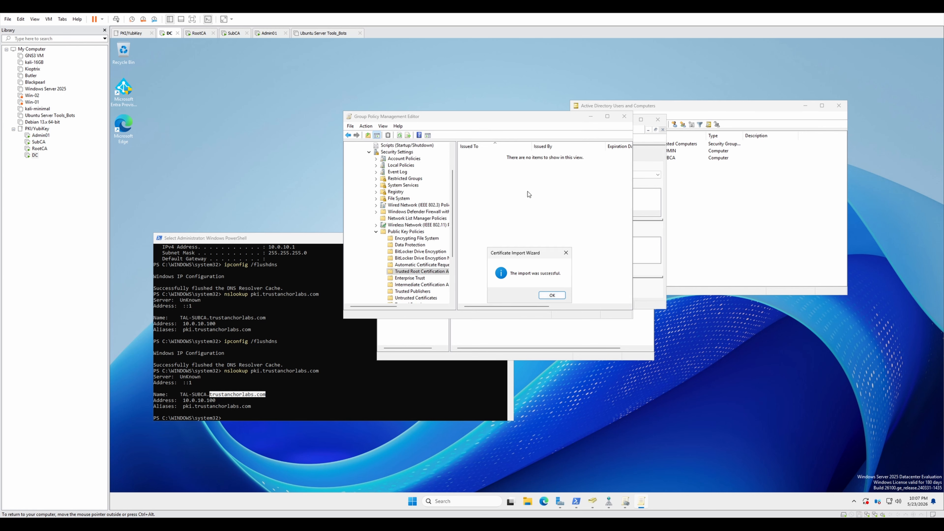
left_click(551, 294)
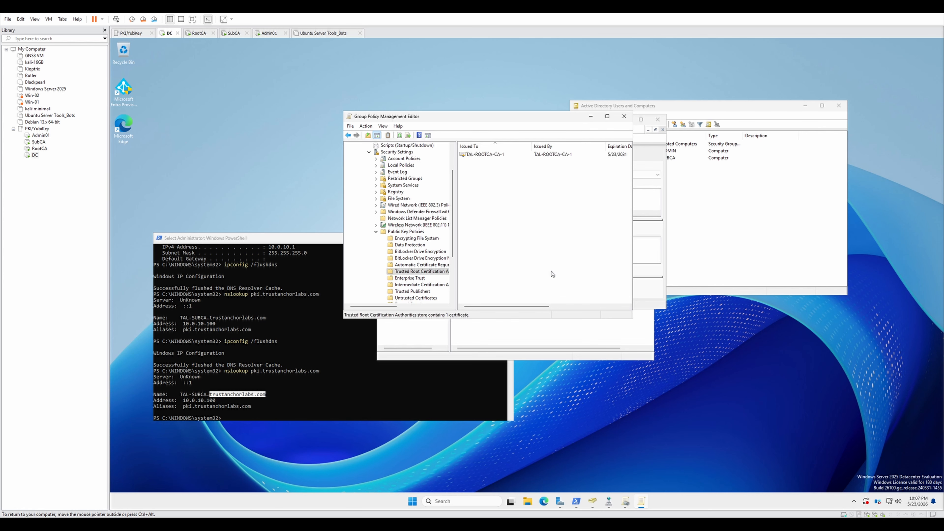
left_click(497, 156)
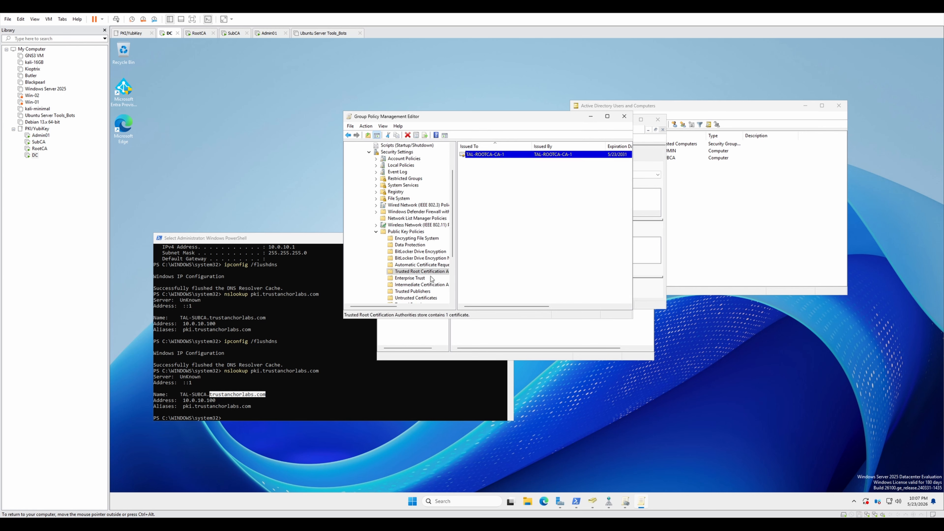
- Import C:\sub.cer into the GPO's Intermediate Certification Authorities store and close the Group Policy Management Editor
left_click(415, 285)
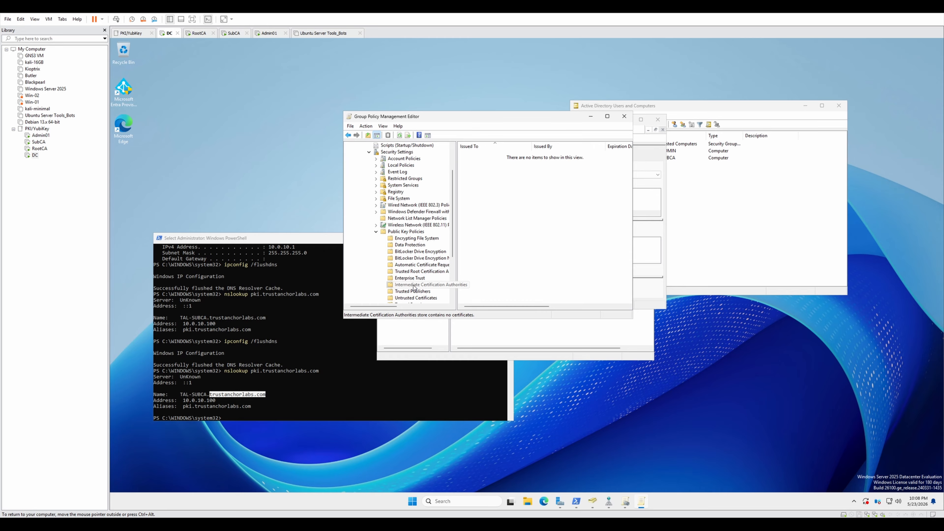
right_click(521, 200)
left_click(555, 203)
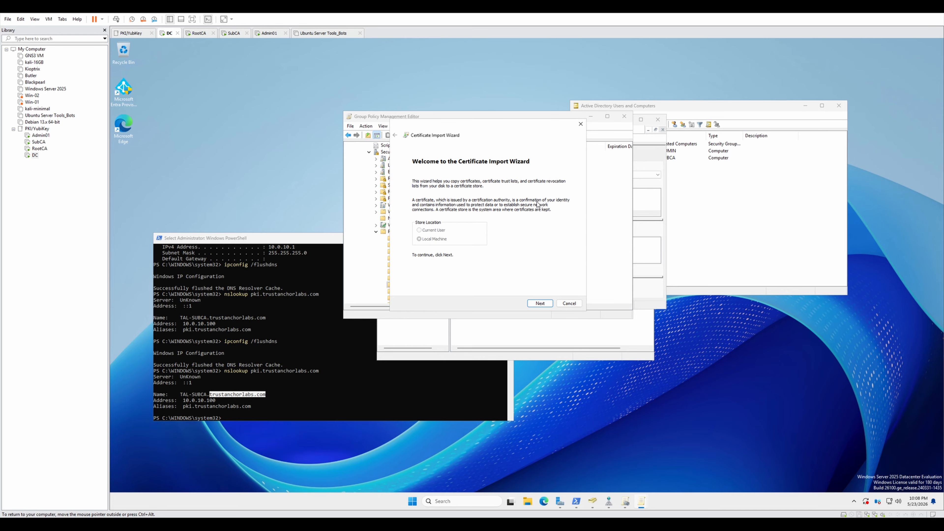
left_click(541, 303)
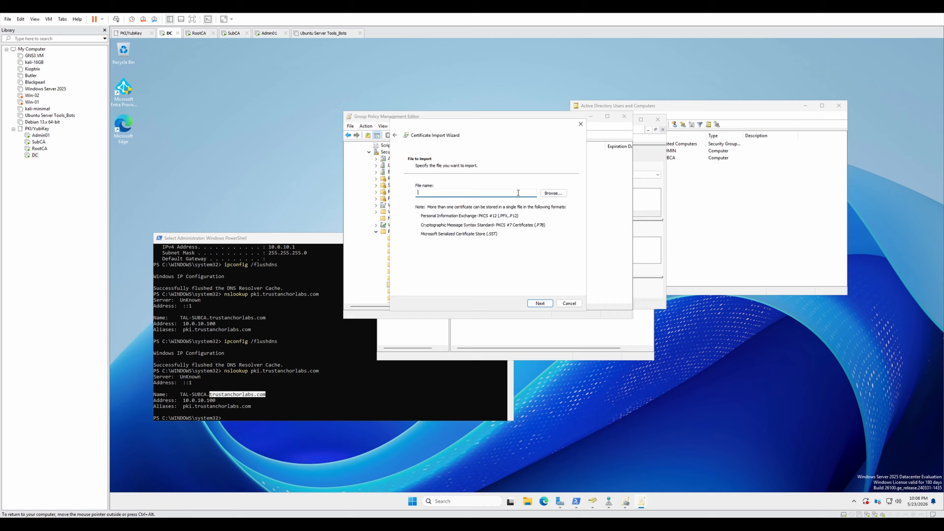
left_click(553, 196)
left_click(481, 272)
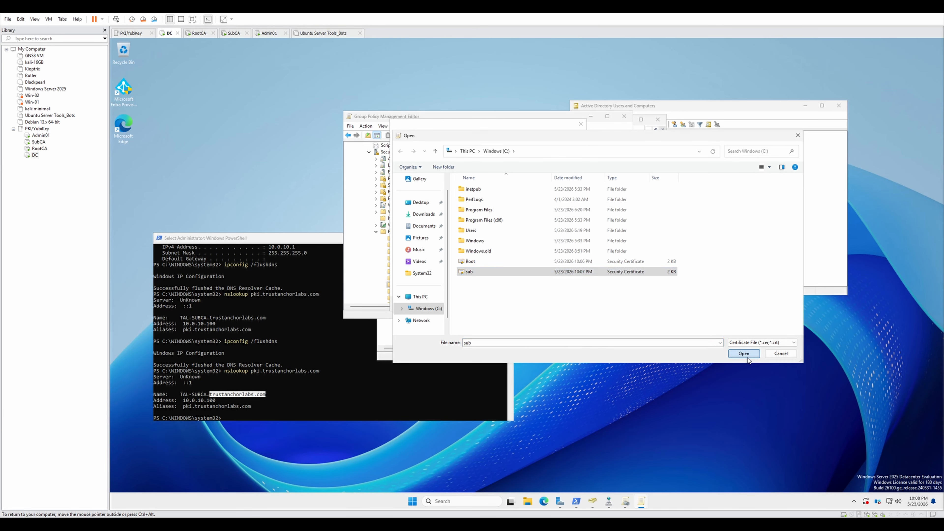
key("Return")
left_click(539, 303)
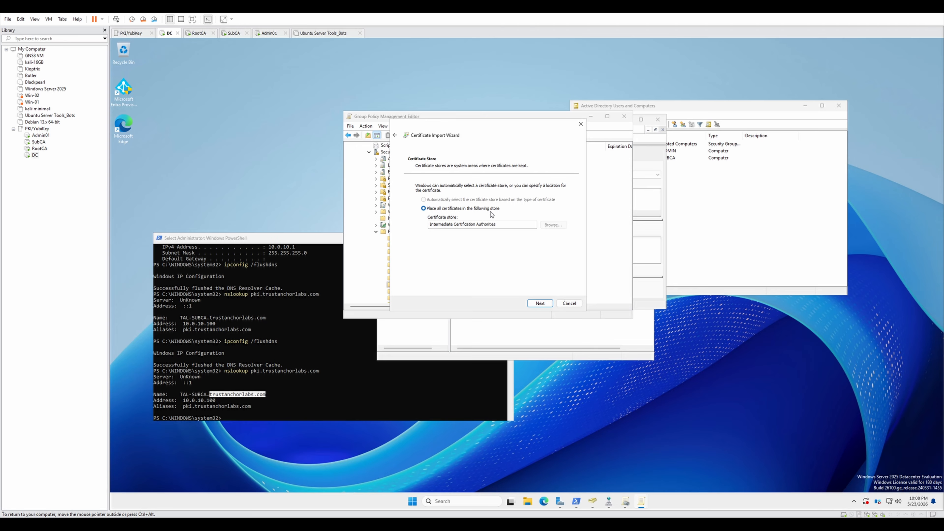
left_click(532, 304)
left_click(538, 304)
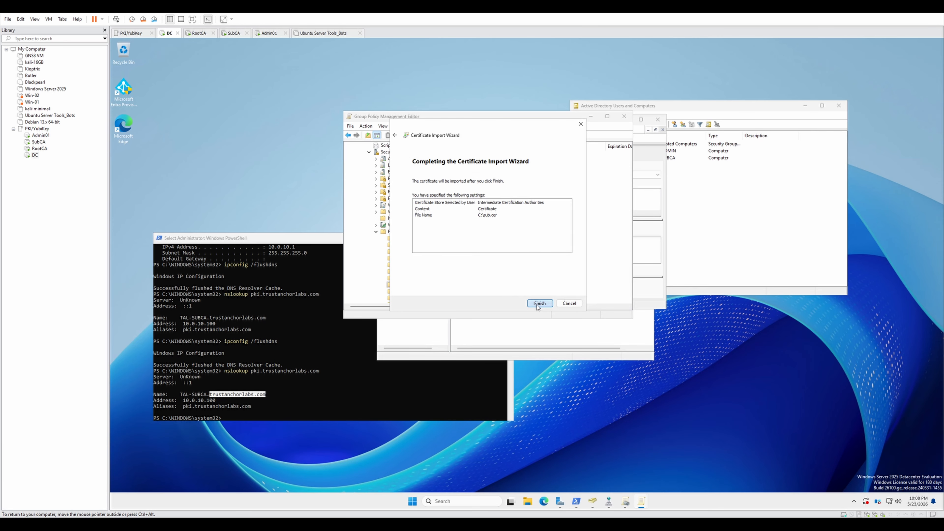
left_click(552, 296)
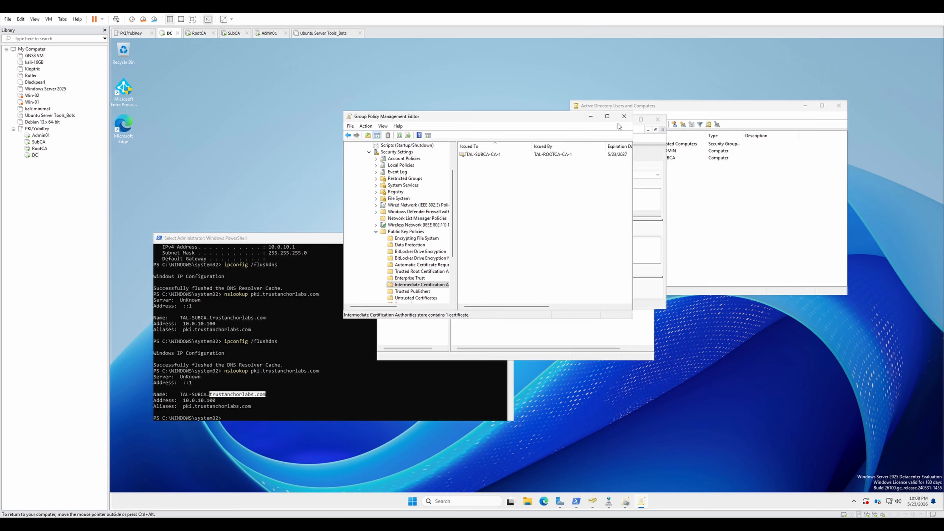
left_click(624, 116)
- Review the PKI Trusted CAs GPO's details and the Trusted Root Certification Authorities certificates in its settings report
right_click(440, 209)
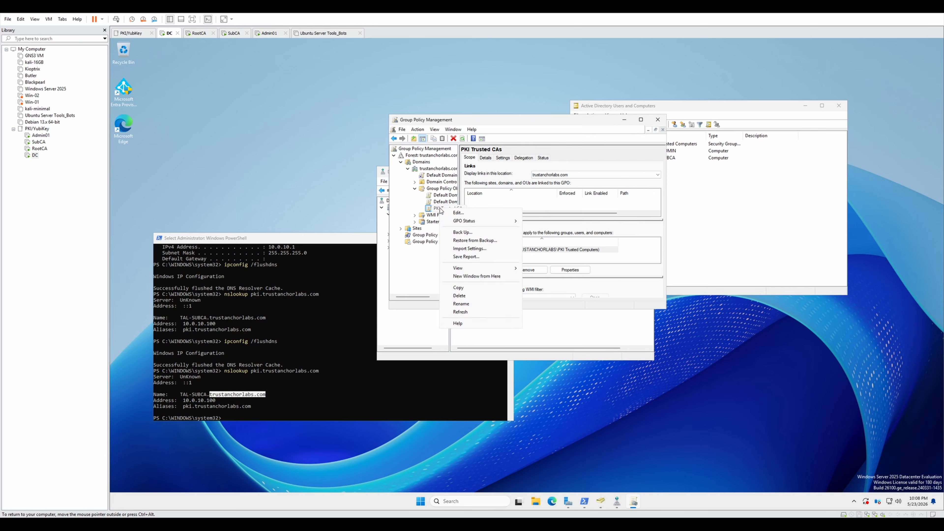
left_click(511, 186)
left_click(490, 158)
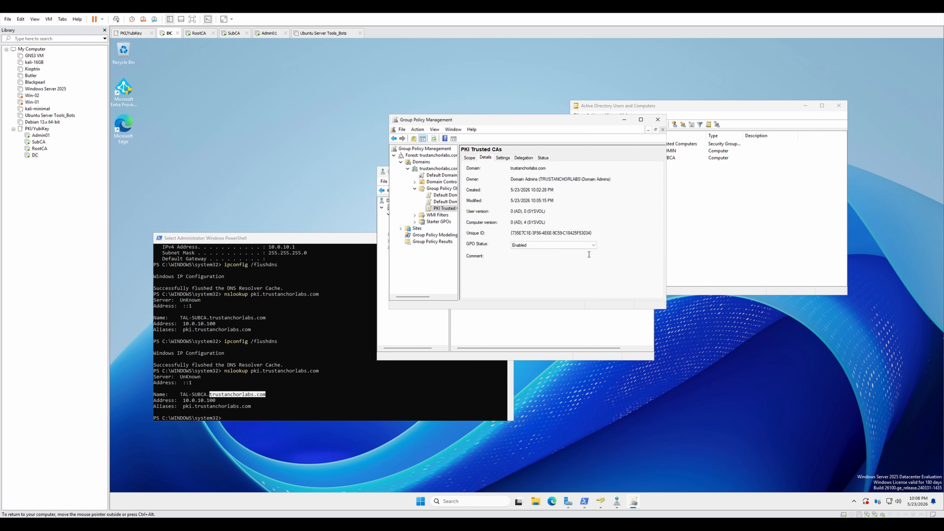
left_click(502, 157)
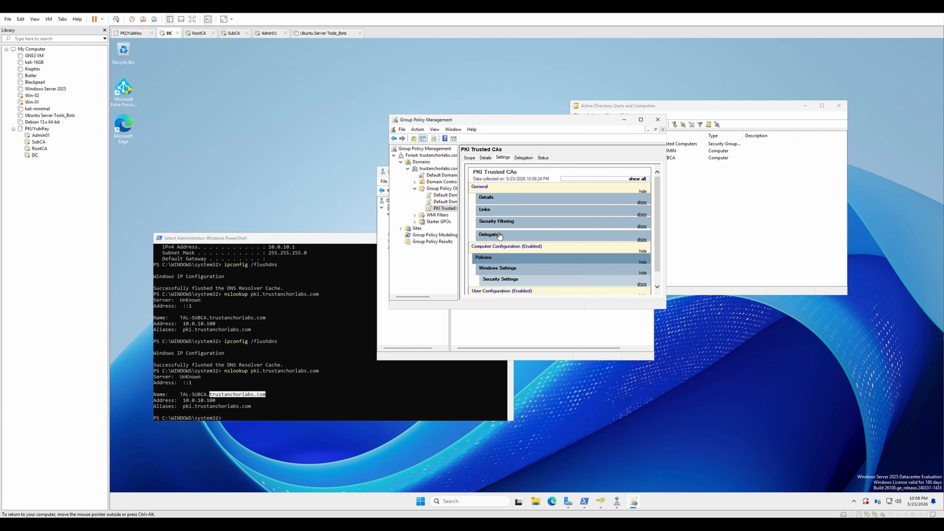
scroll(500, 235, "down", 1)
left_click(509, 264)
scroll(509, 264, "down", 1)
left_click(515, 255)
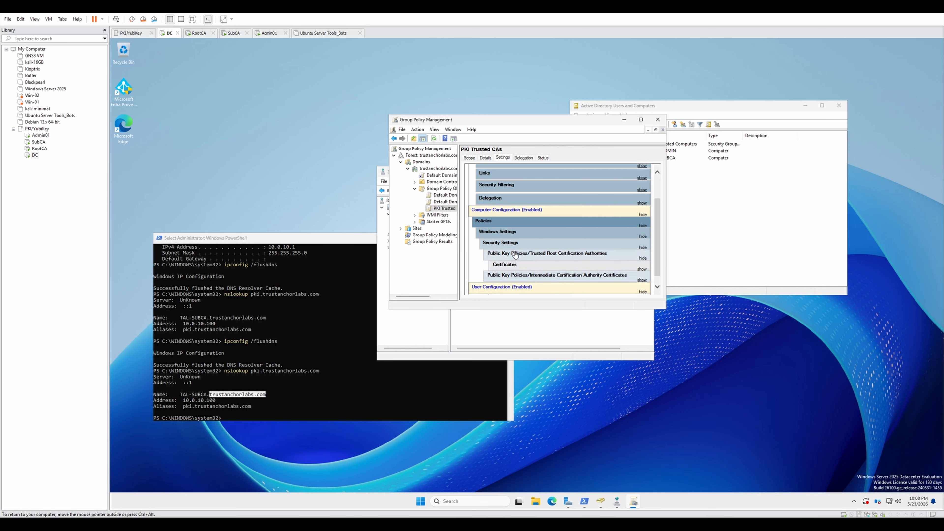
scroll(515, 254, "down", 1)
left_click(527, 254)
scroll(529, 255, "down", 4)
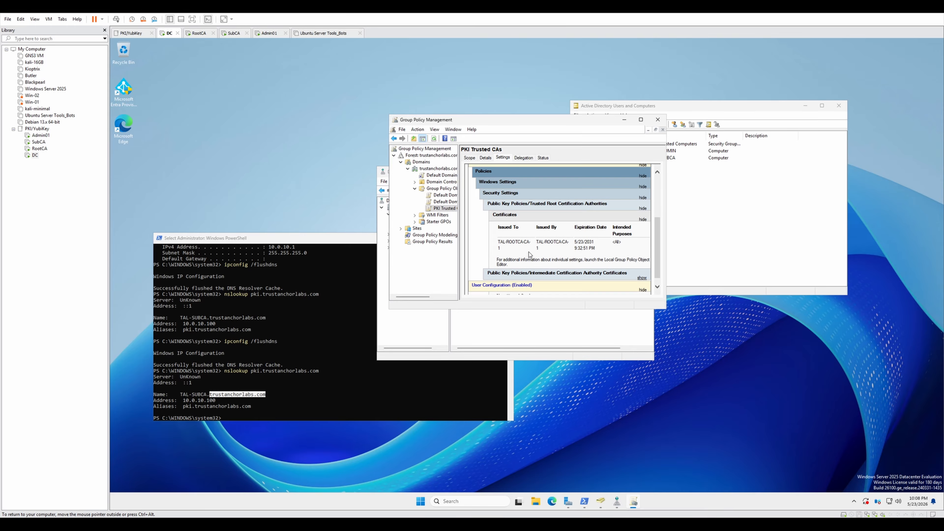
- Check the Intermediate Certification Authority certificates in the PKI Trusted CAs settings report
scroll(545, 247, "down", 1)
left_click(537, 267)
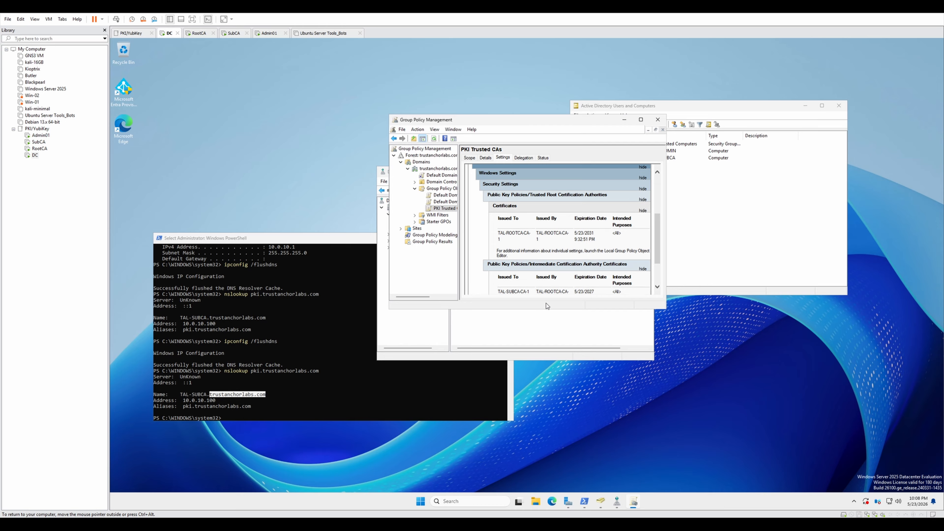
scroll(539, 265, "down", 3)
left_click_drag(536, 244, 590, 253)
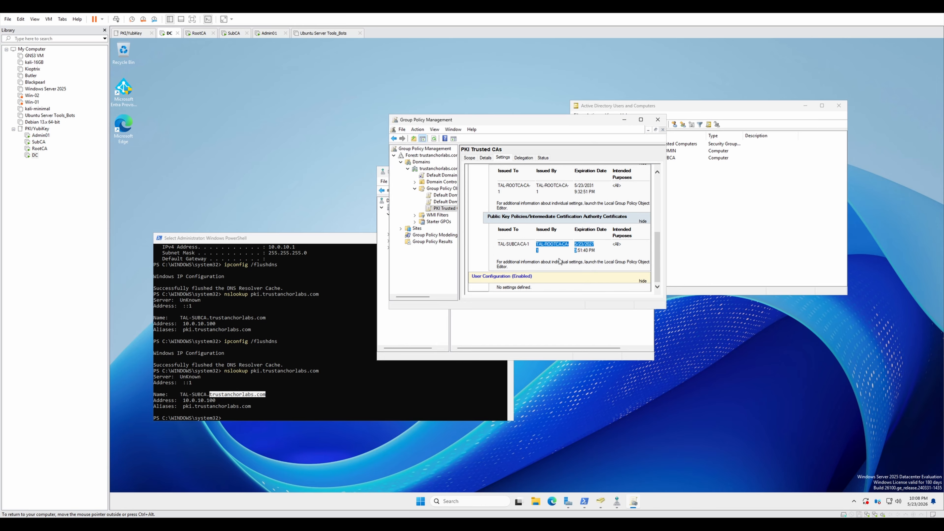
left_click(546, 254)
double_click(512, 245)
left_click(516, 248)
- Expand the Domain Controllers container, enlarging the Group Policy Management window and widening its console tree to show full names
right_click(438, 210)
left_click(412, 267)
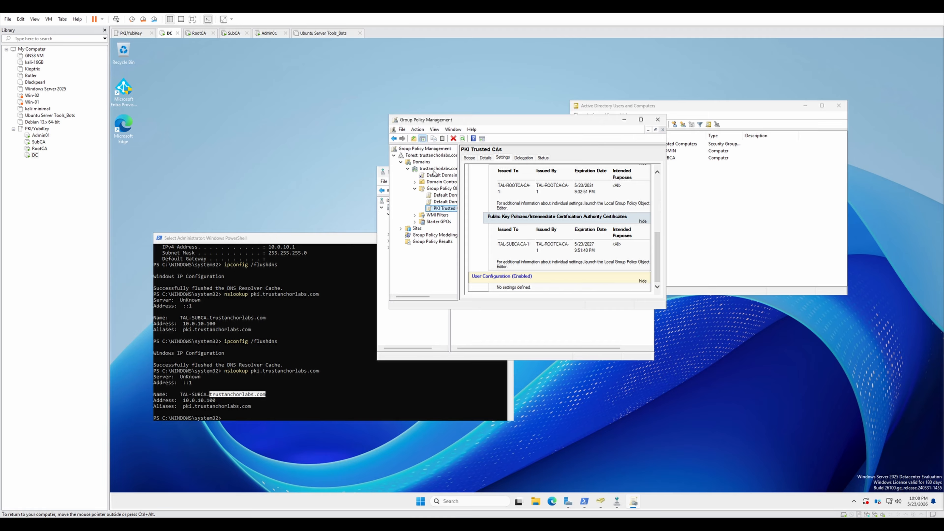
left_click(414, 181)
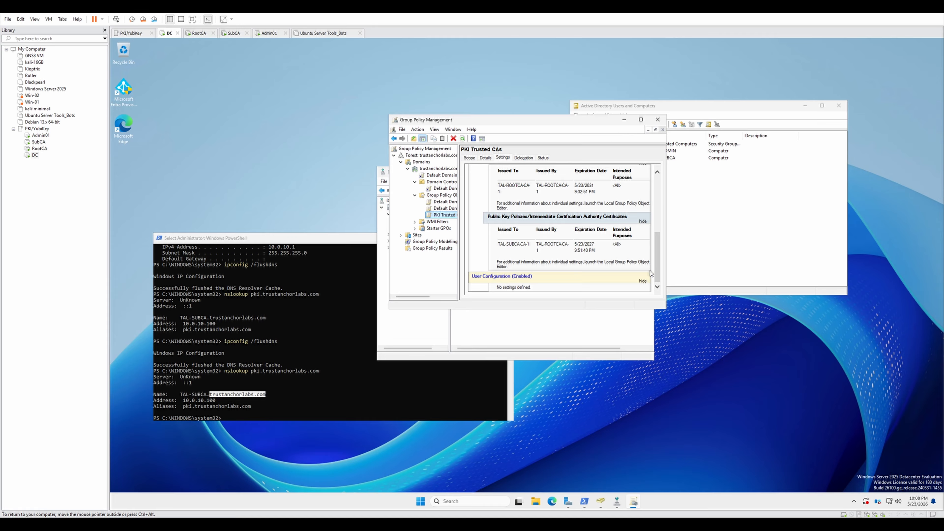
left_click_drag(665, 308, 737, 336)
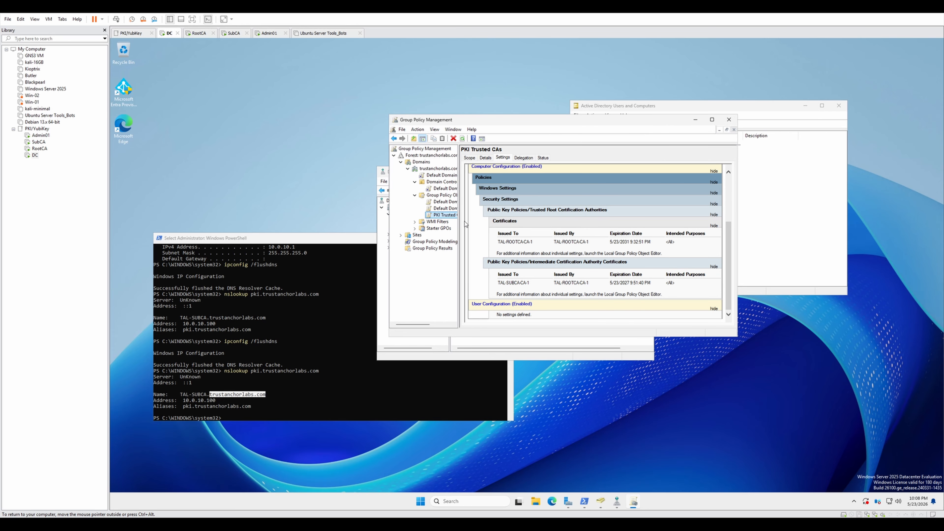
left_click_drag(460, 218, 516, 219)
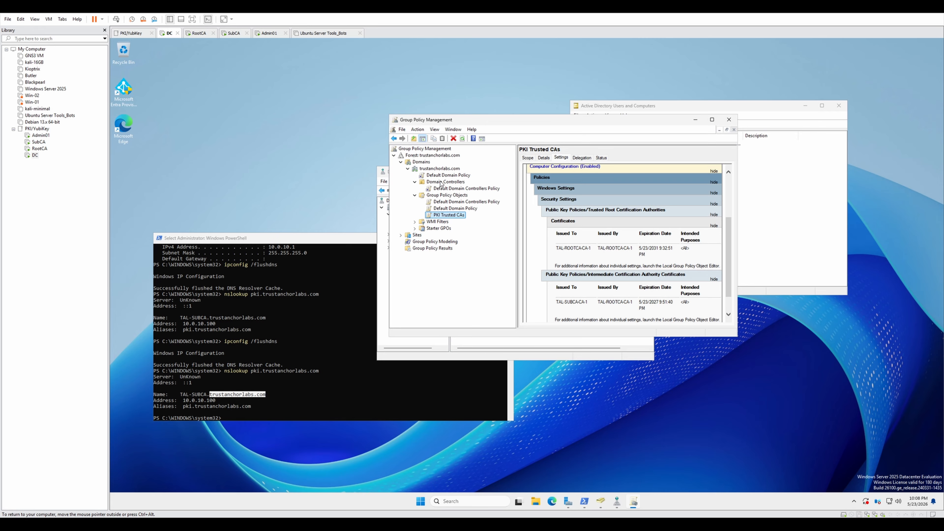
- Link the existing PKI Trusted CAs GPO to the trustanchorlabs.com domain
right_click(439, 169)
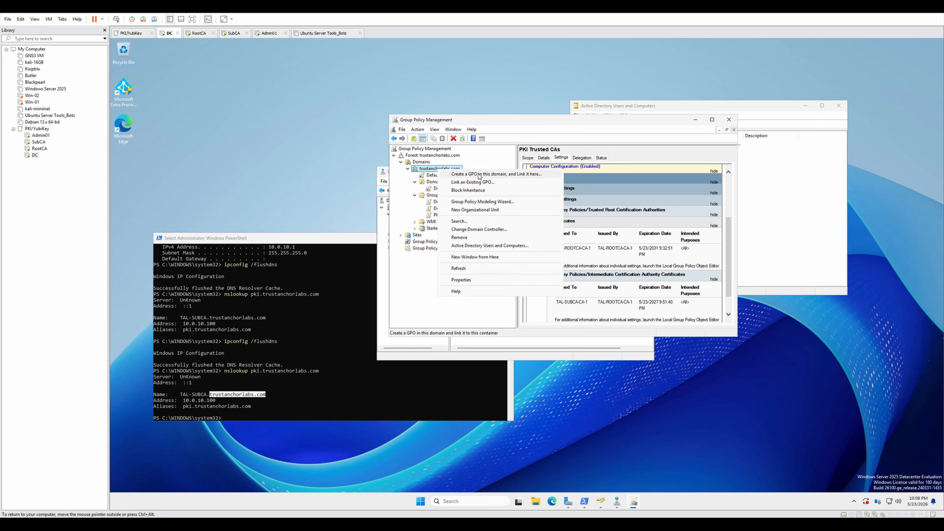
left_click(479, 182)
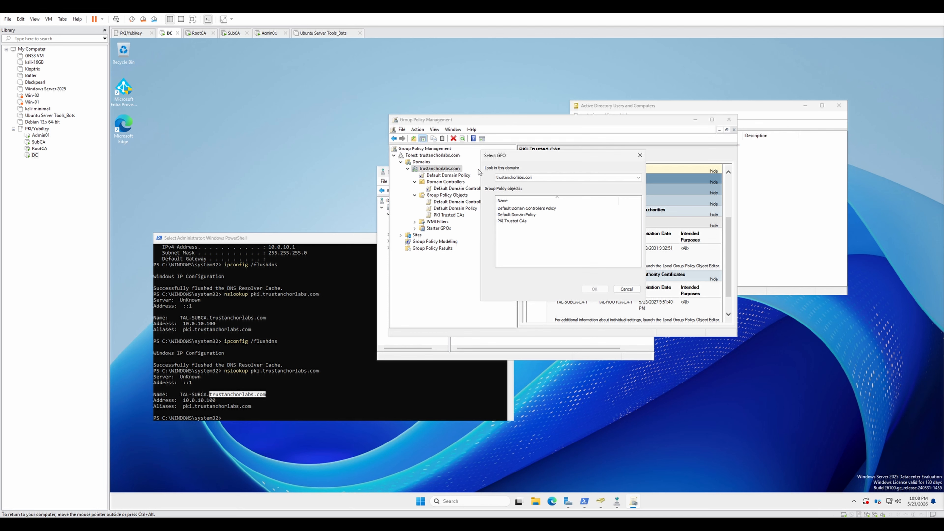
left_click(541, 180)
left_click(527, 182)
left_click(522, 221)
left_click(586, 288)
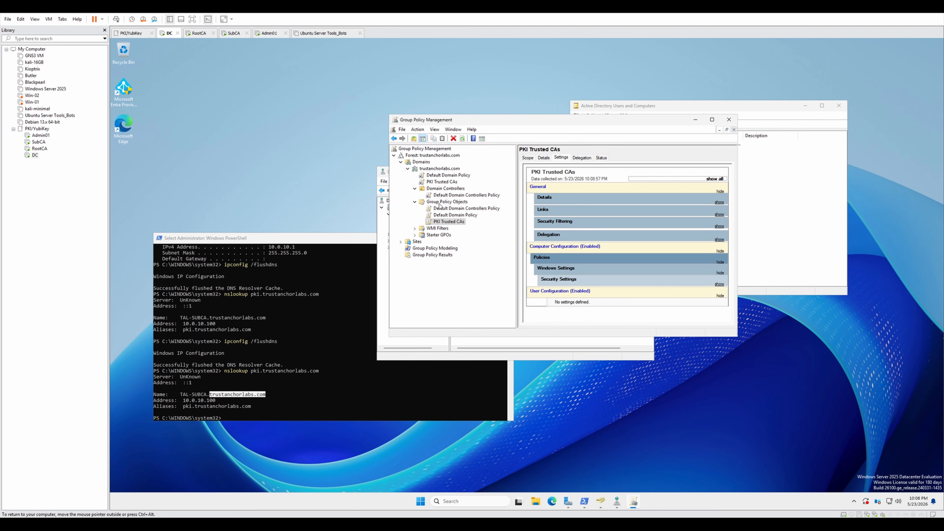
- Examine the scope of the domain-linked PKI Trusted CAs GPO, including its links and security filtering
left_click(452, 183)
left_click(615, 245)
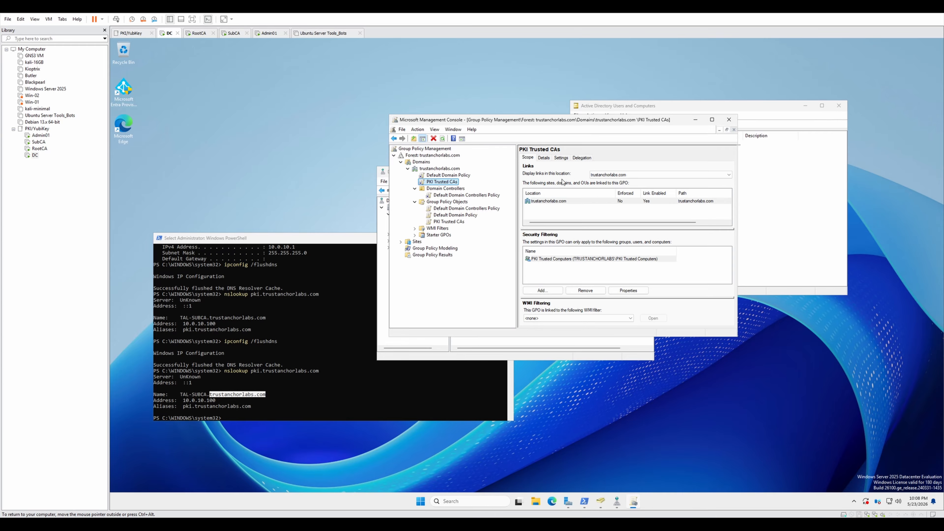
left_click(586, 272)
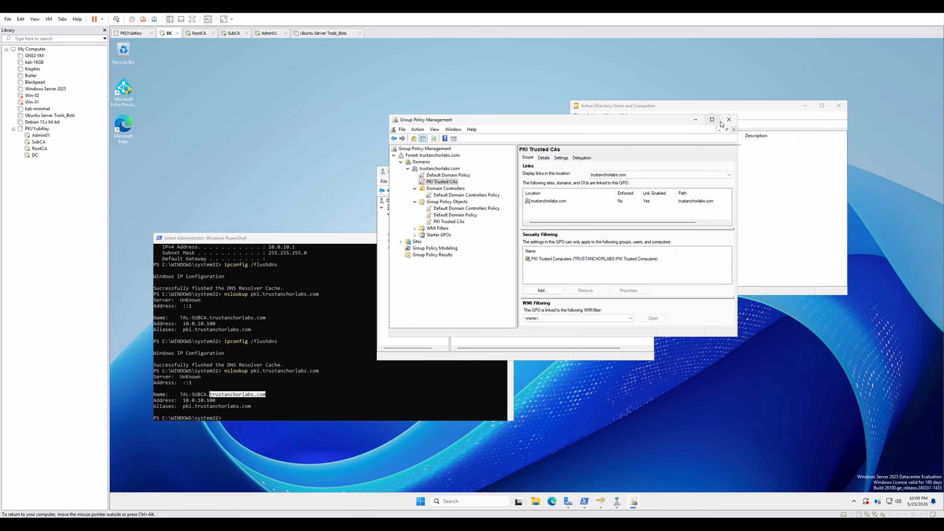
- Close Group Policy Management on the DC, switch to the Admin01 virtual machine and sign in with the account password
left_click(731, 120)
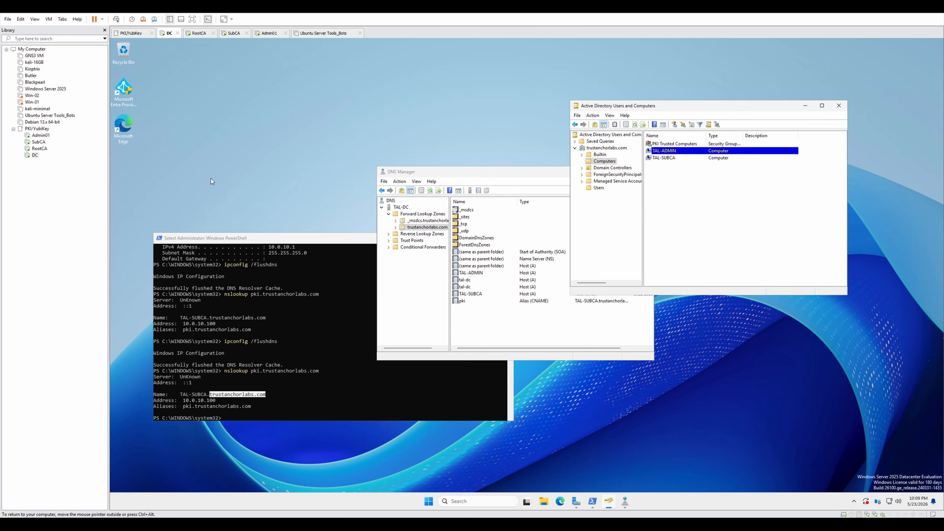
left_click(41, 136)
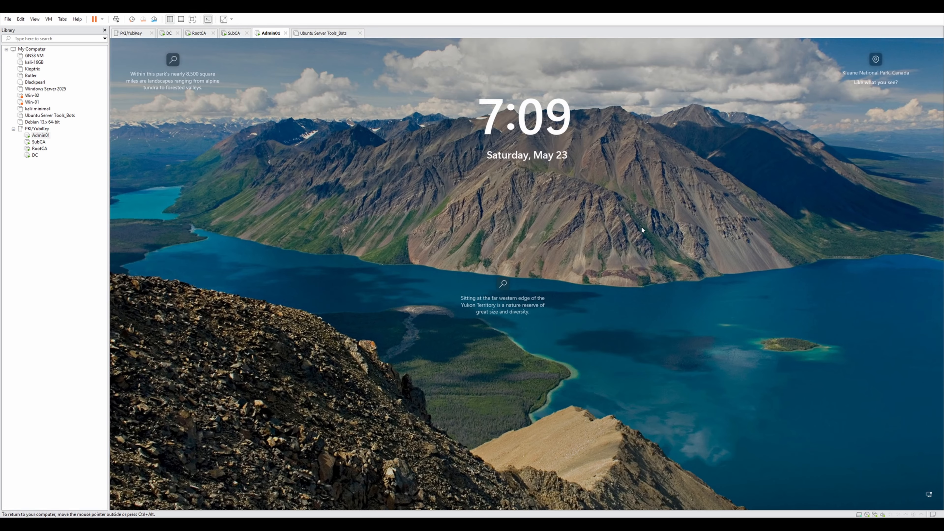
left_click(641, 229)
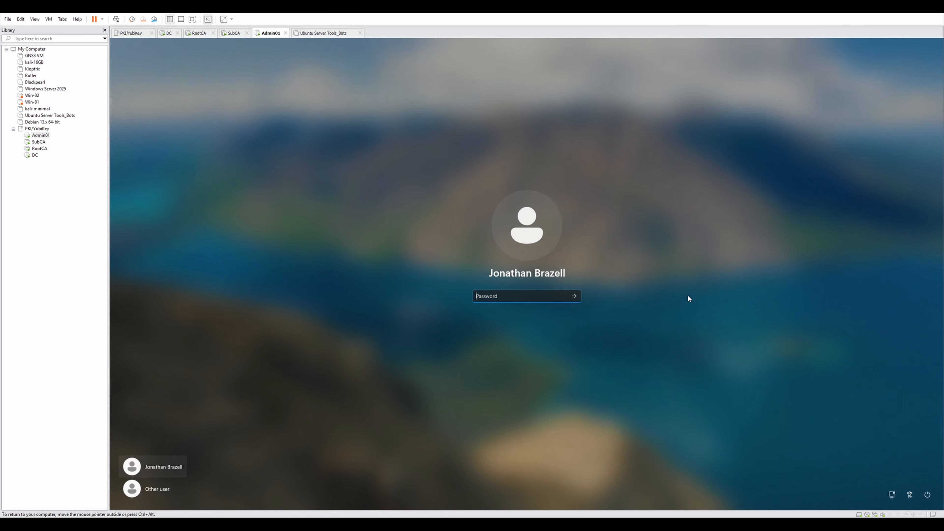
type("••")
key("Return")
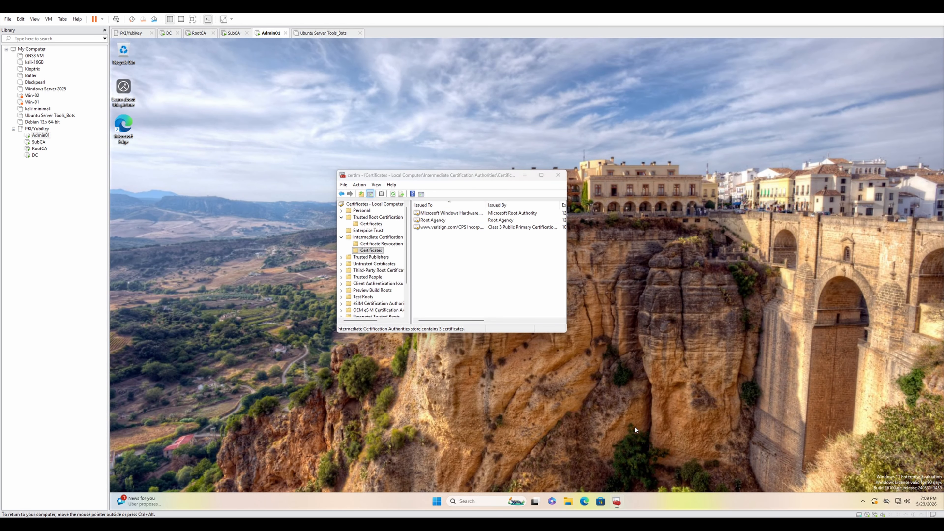
- Open Windows PowerShell as administrator on Admin01 and approve the elevation
key("super")
type("powersh")
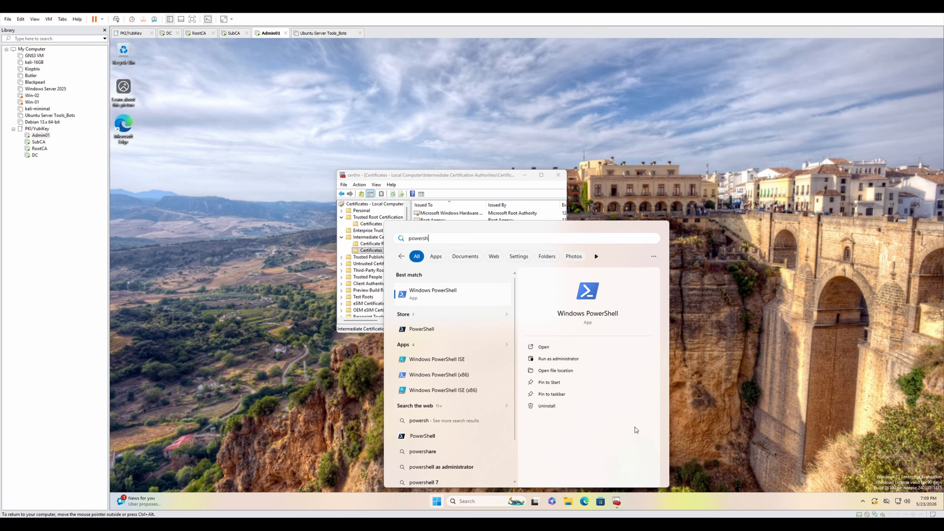
key("ctrl+shift+Return")
key("alt+y")
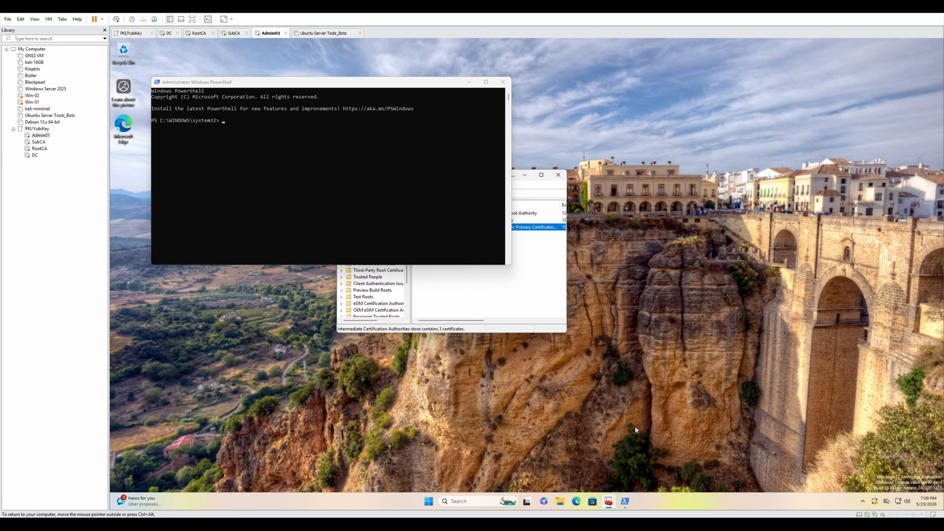
- Force a Group Policy refresh on Admin01 with gpupdate /force
left_click(278, 183)
type("g")
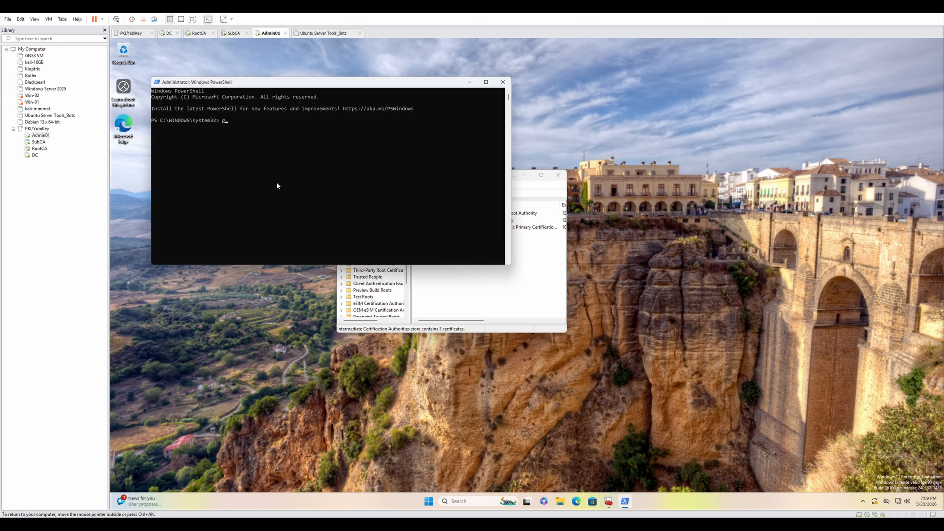
type("pupdate /force")
key("Return")
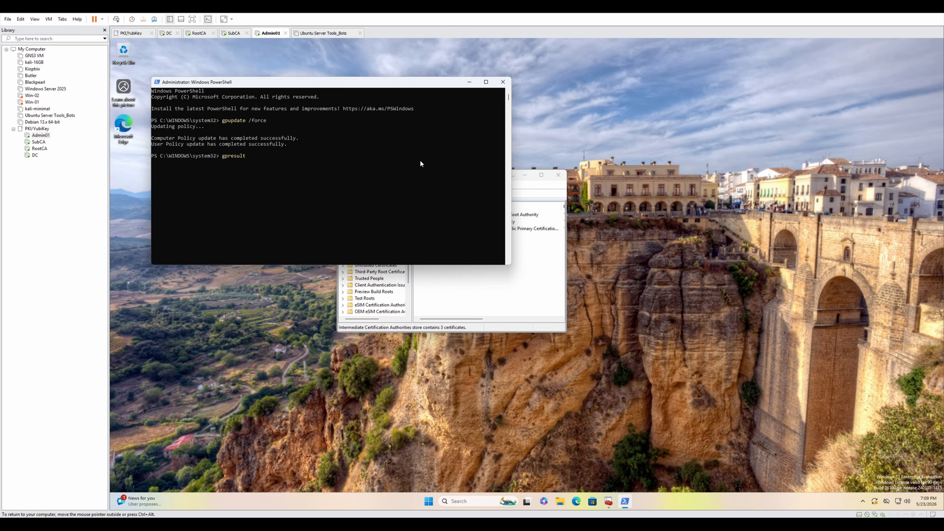
- Run gpresult /r and examine the applied and filtered-out GPOs in the computer settings, especially PKI Trusted CAs
key("Return")
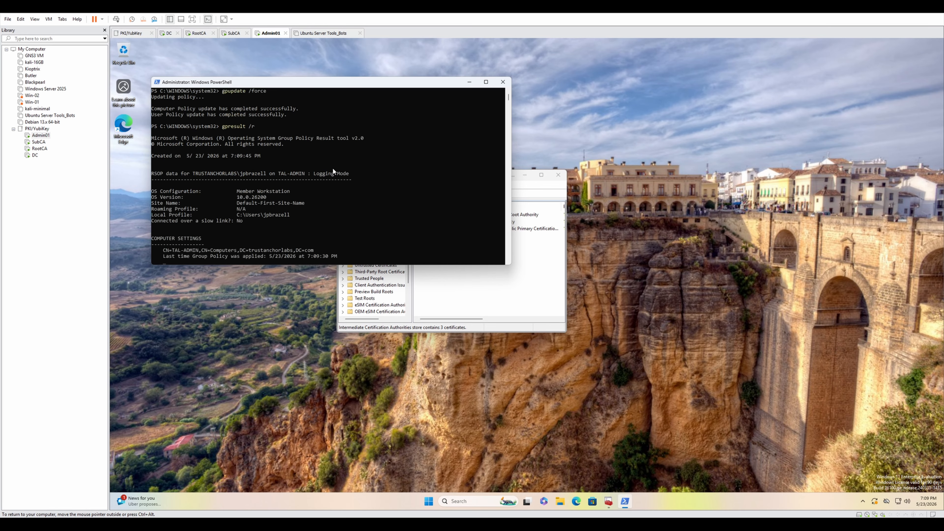
scroll(305, 205, "up", 8)
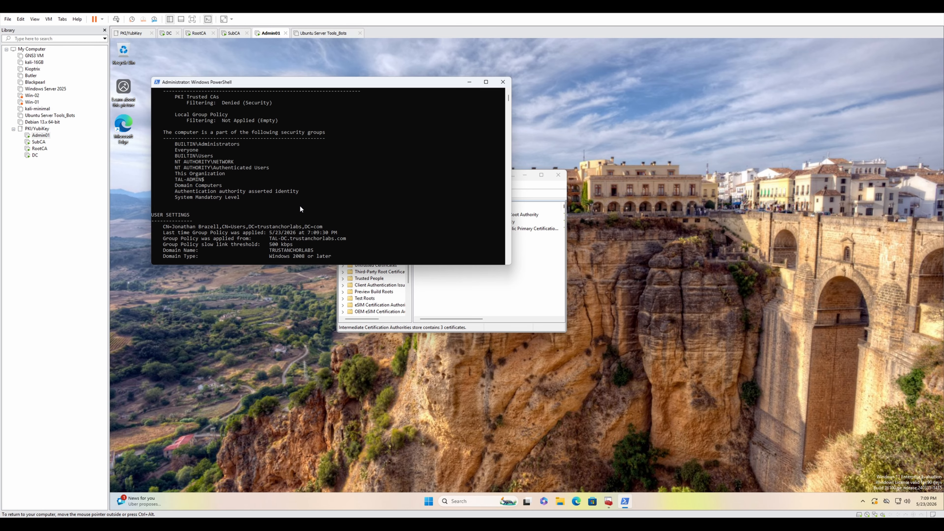
left_click_drag(176, 149, 220, 149)
double_click(209, 150)
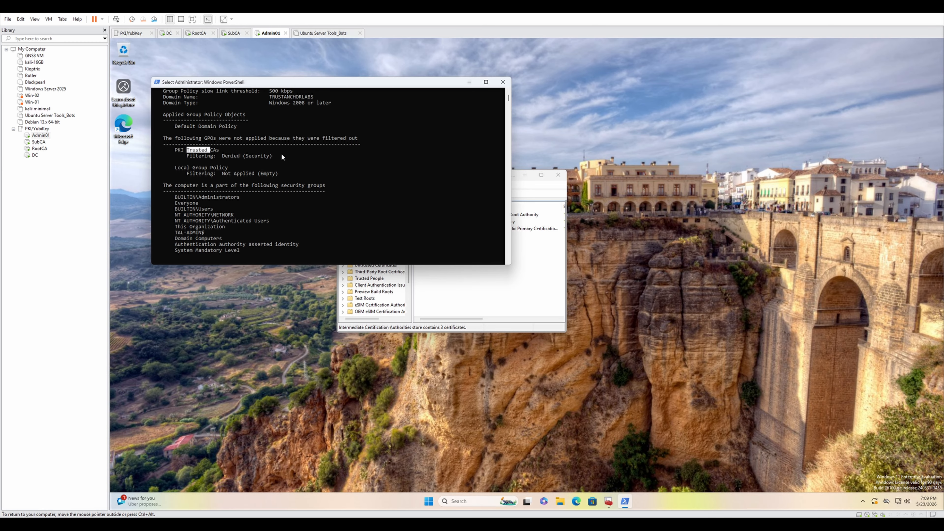
left_click(277, 138)
double_click(256, 156)
left_click(277, 137)
double_click(276, 138)
left_click(352, 135)
scroll(372, 168, "up", 3)
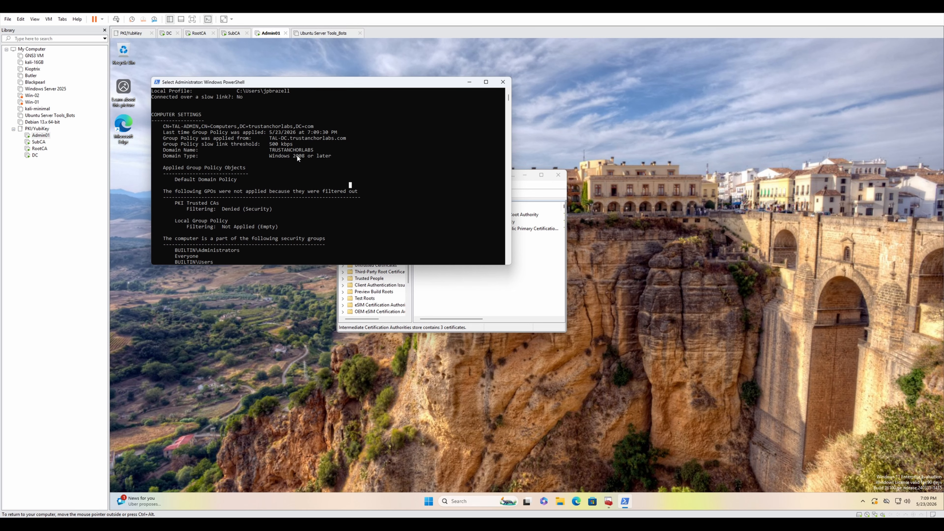
left_click(438, 197)
- Switch to the DC and check TAL-ADMIN's group memberships for PKI Trusted Computers in Active Directory Users and Computers
left_click(169, 33)
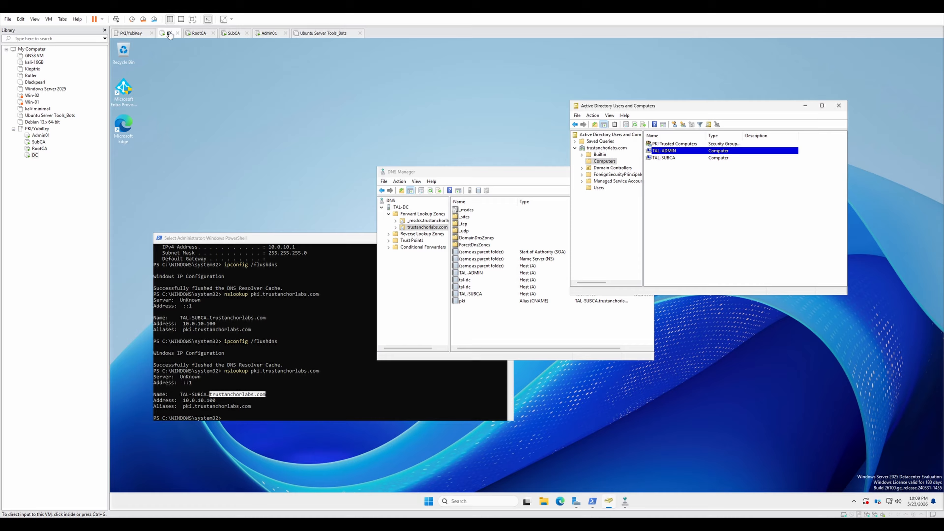
left_click(430, 291)
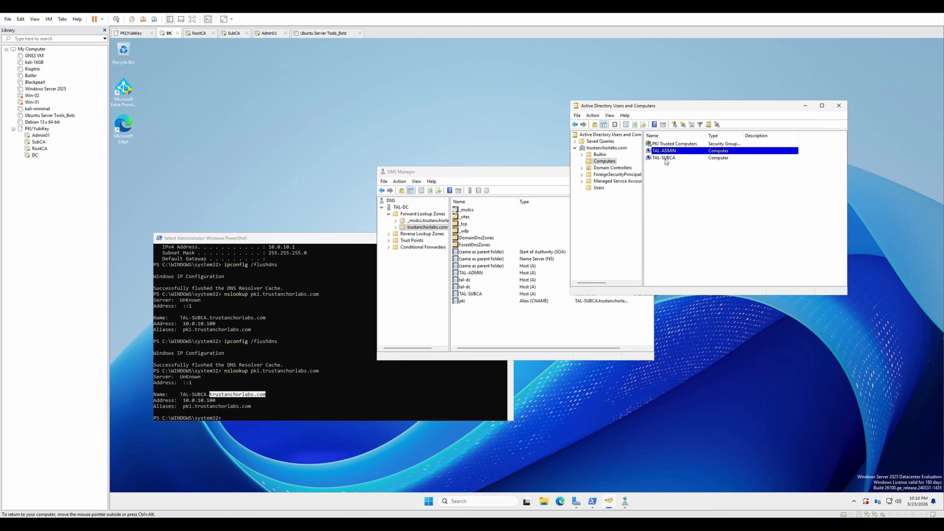
double_click(669, 151)
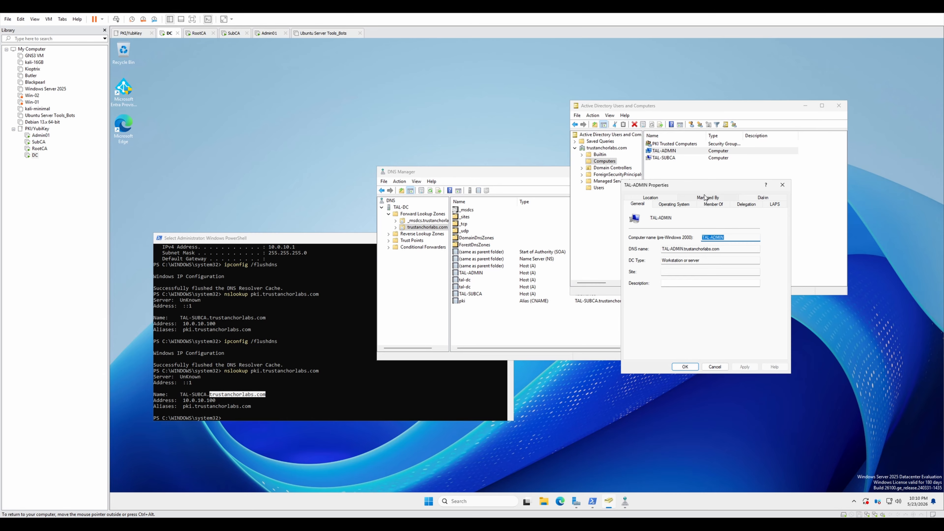
left_click(705, 197)
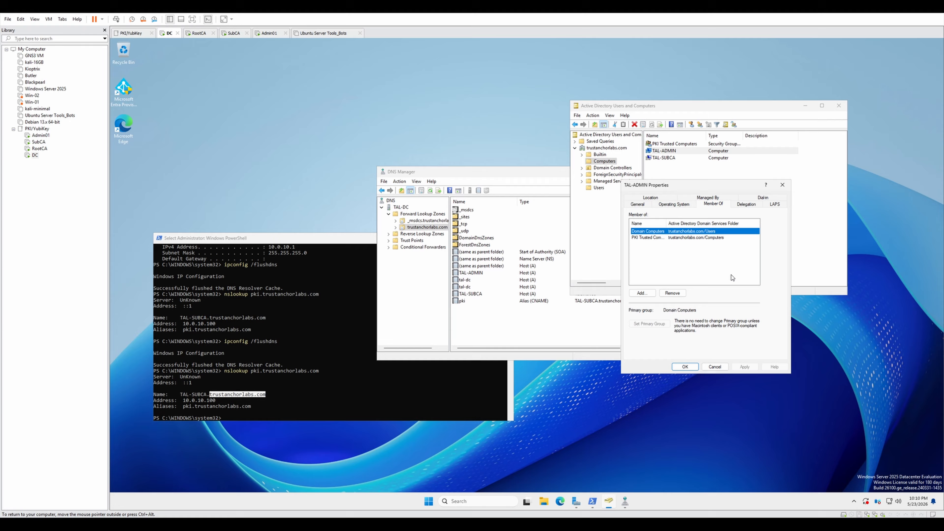
left_click(664, 238)
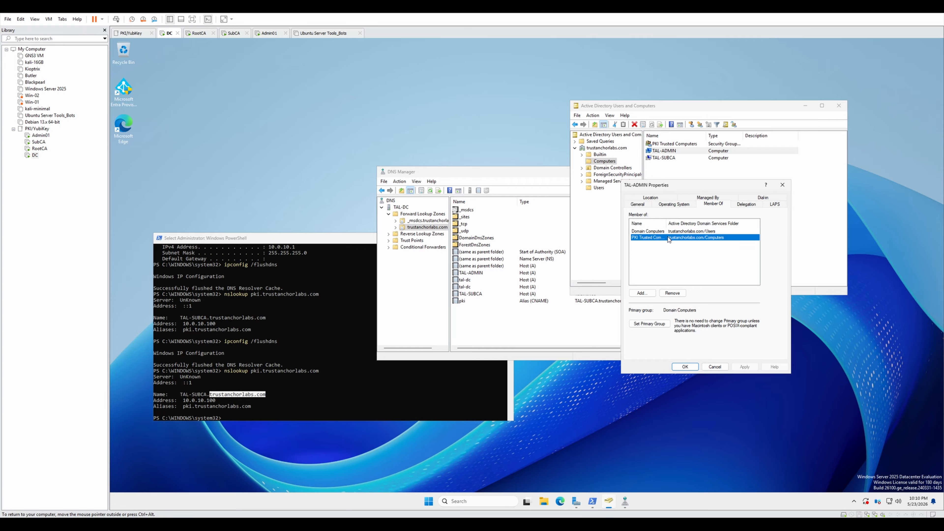
- Return to Admin01 and review the existing gpresult output for the computer and user policies and security groups
left_click(231, 34)
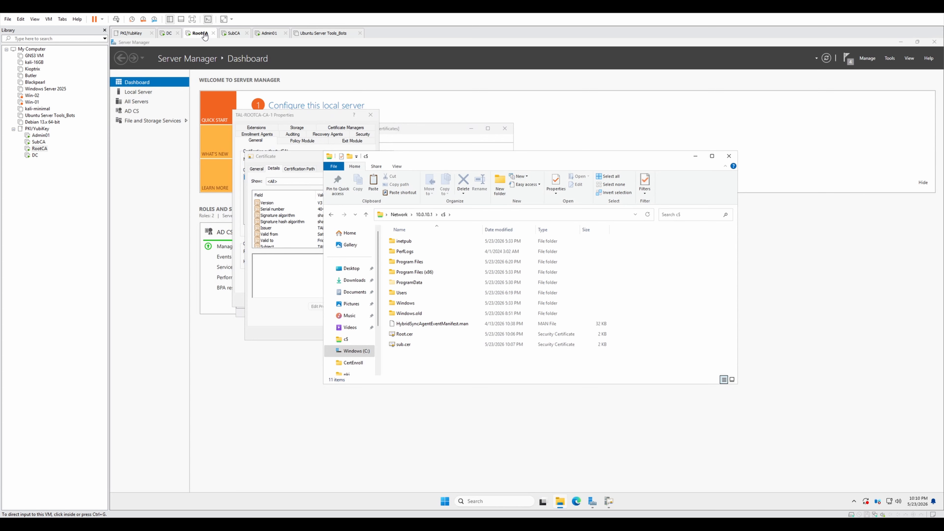
left_click(270, 34)
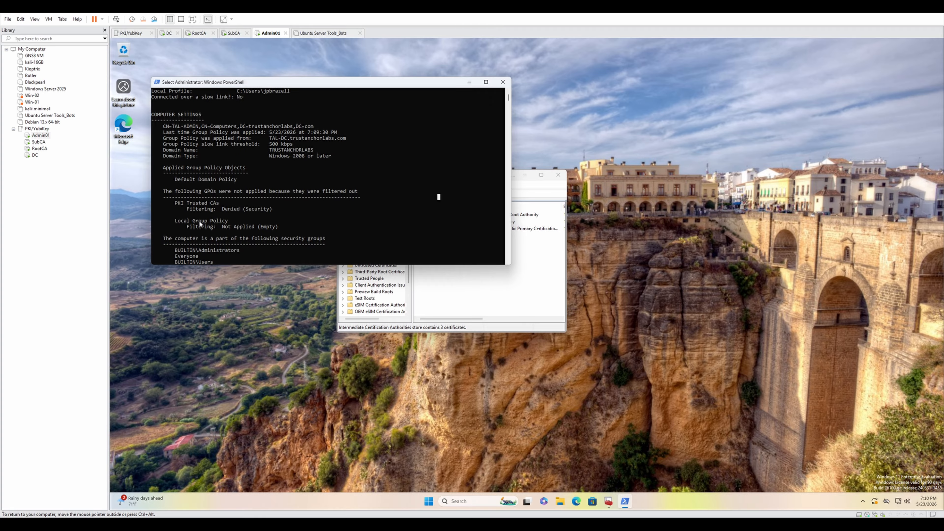
scroll(200, 223, "up", 6)
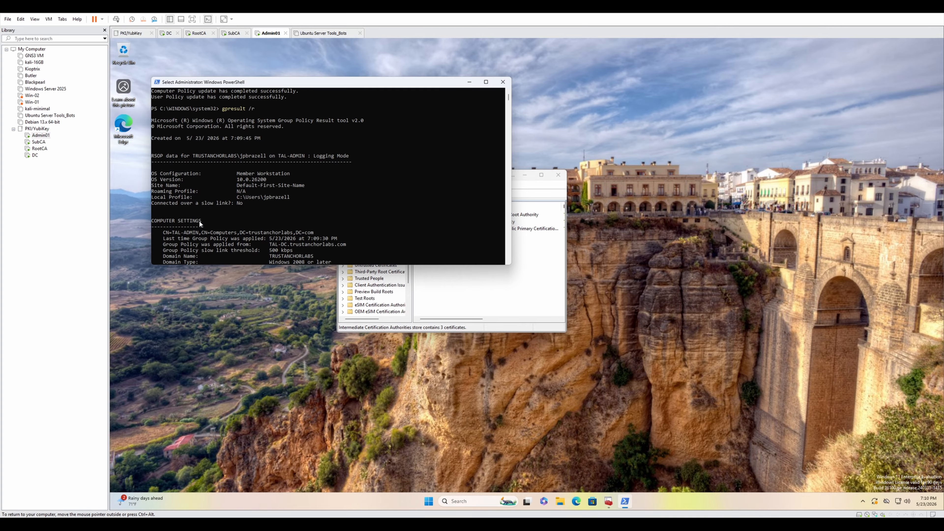
scroll(199, 220, "down", 1)
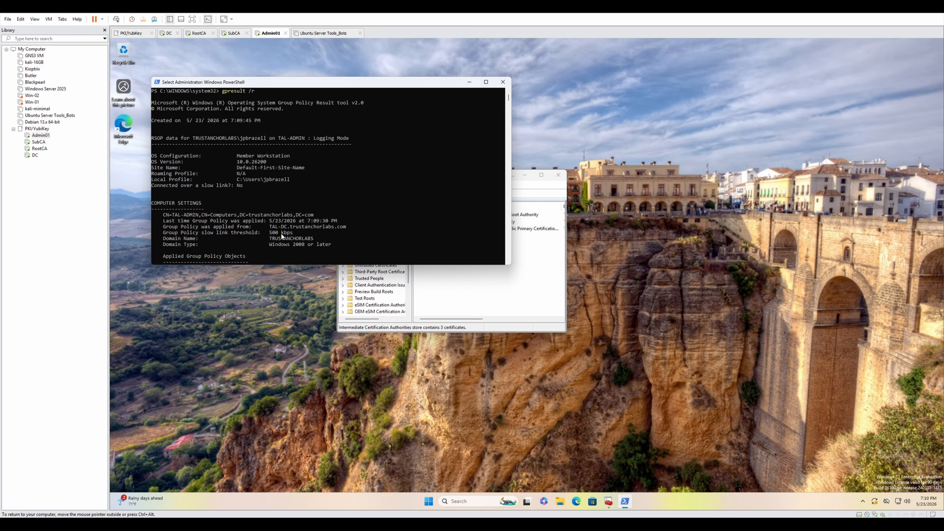
scroll(280, 231, "down", 10)
scroll(290, 228, "down", 11)
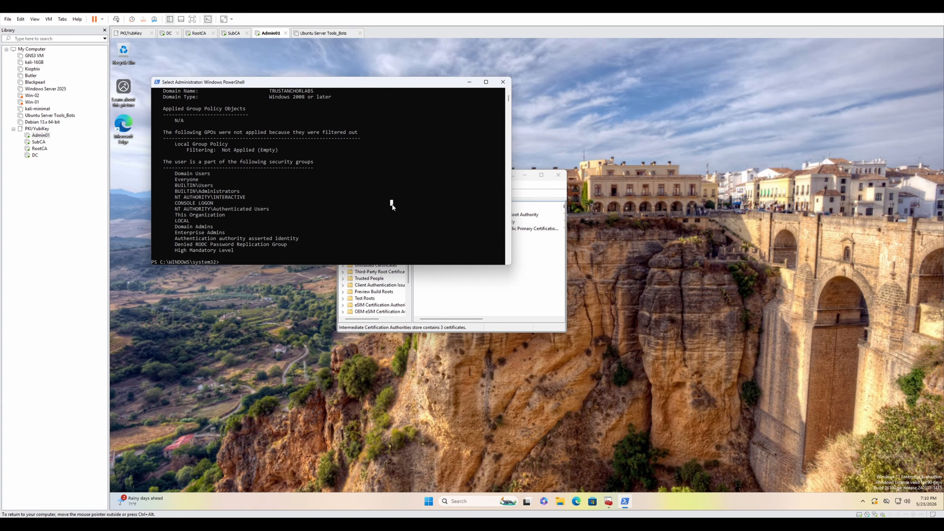
- Restart Admin01 immediately with shutdown /r /t 0 and release input from the virtual machine
type("shutdown /r /t 0")
key("Return")
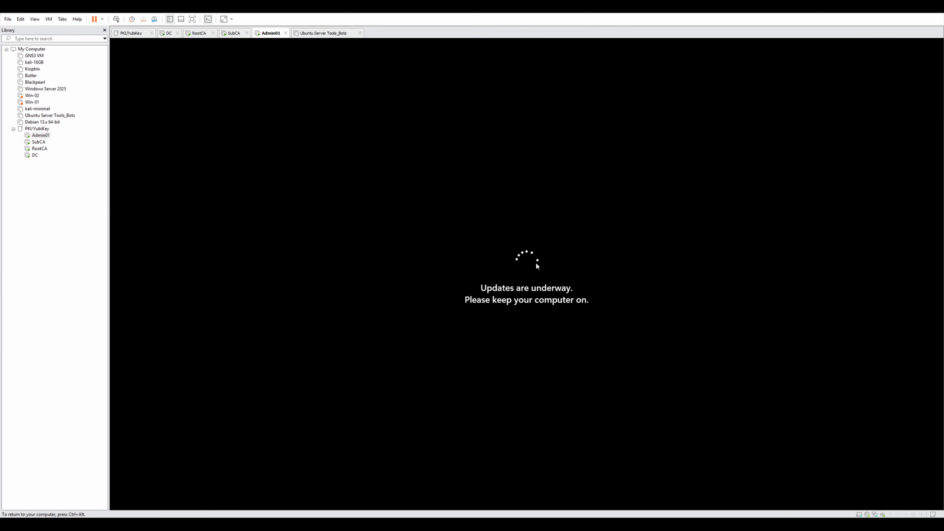
key("ctrl+alt")
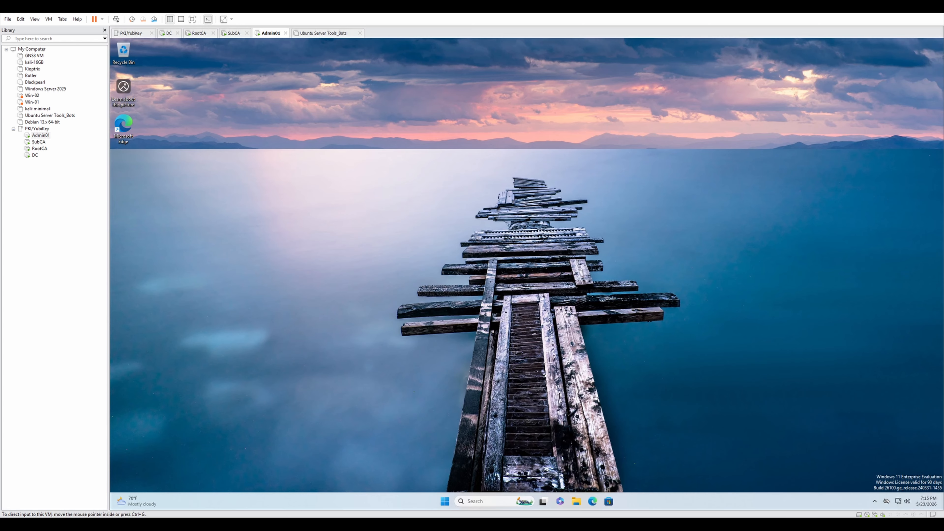
- Open an elevated Windows PowerShell session on the restarted Admin01
left_click(446, 502)
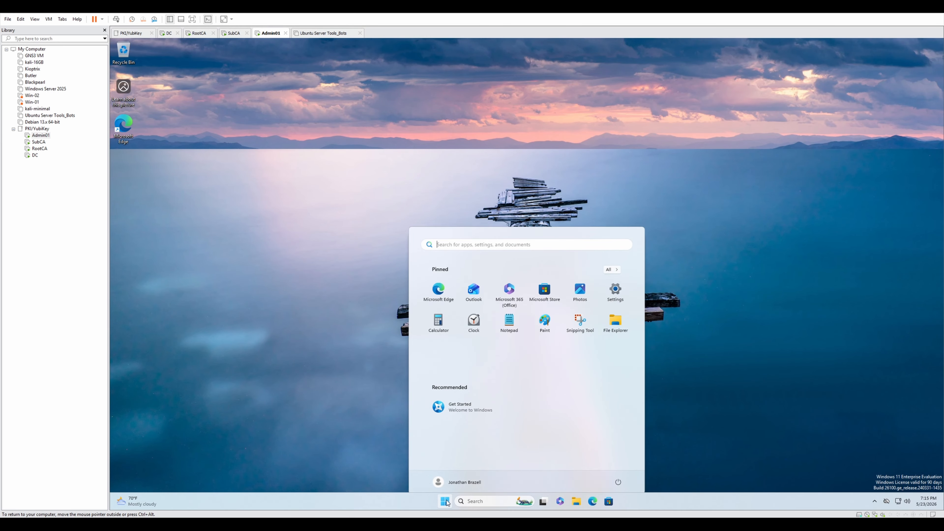
type("powershell")
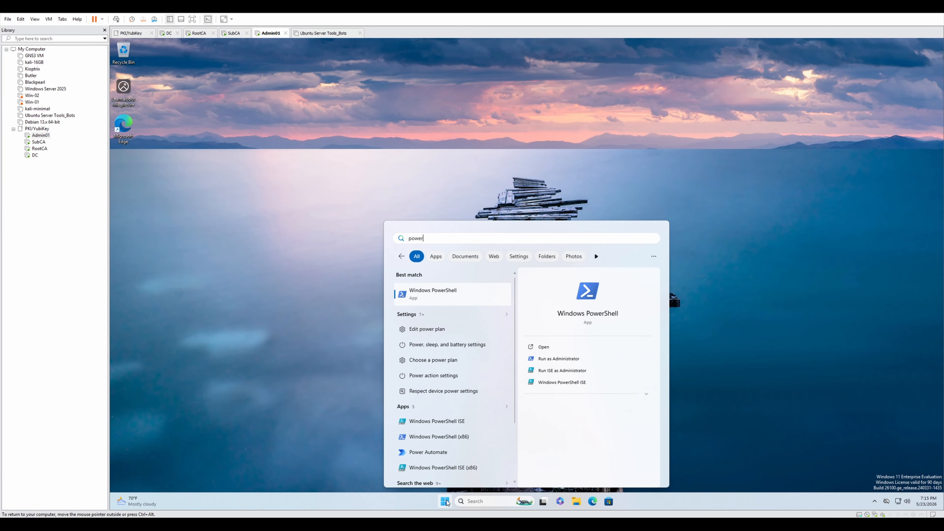
key("ctrl+shift+Return")
key("alt+y")
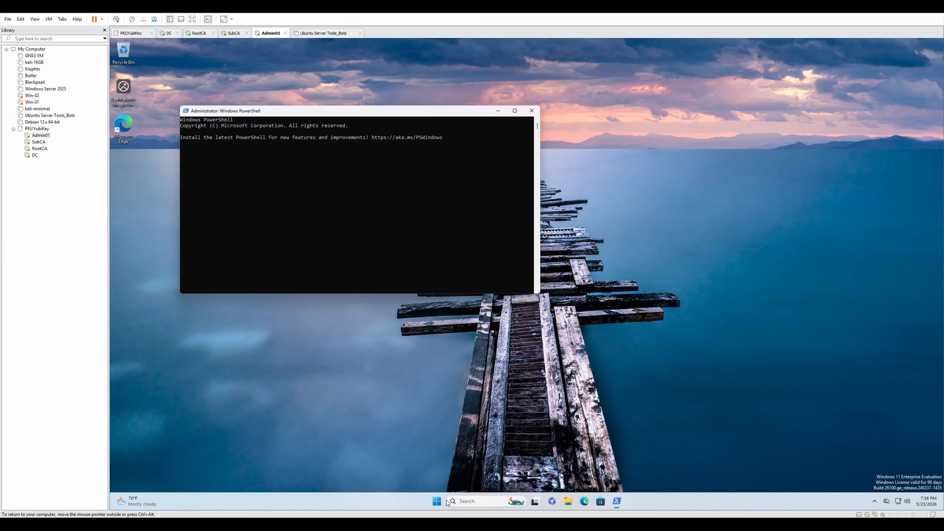
- Run gpresult /r and check the computer's Applied Group Policy Objects for PKI Trusted CAs
type("gpresult /r")
key("Return")
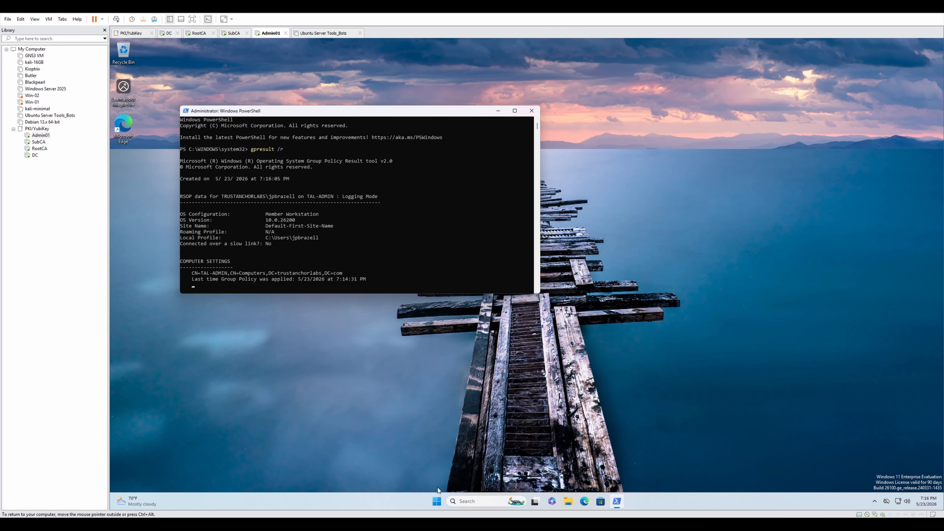
scroll(287, 233, "up", 10)
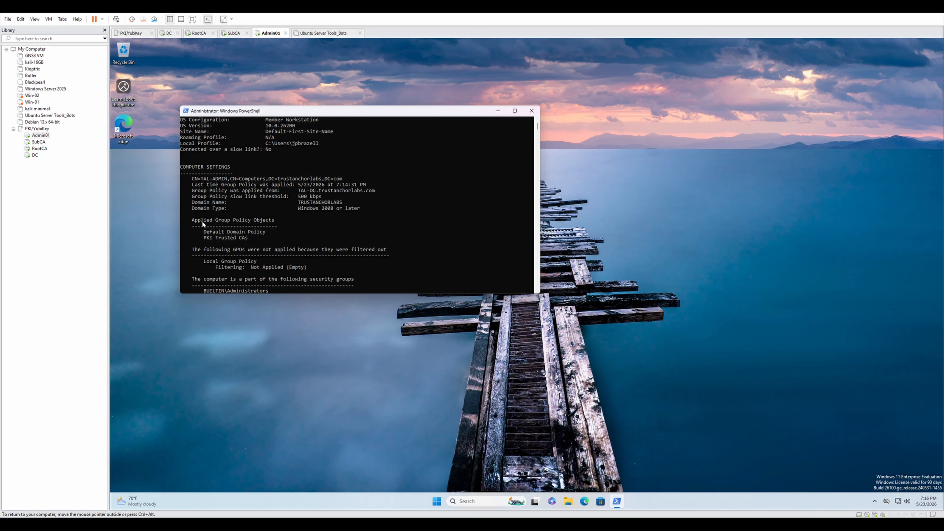
left_click_drag(192, 220, 247, 238)
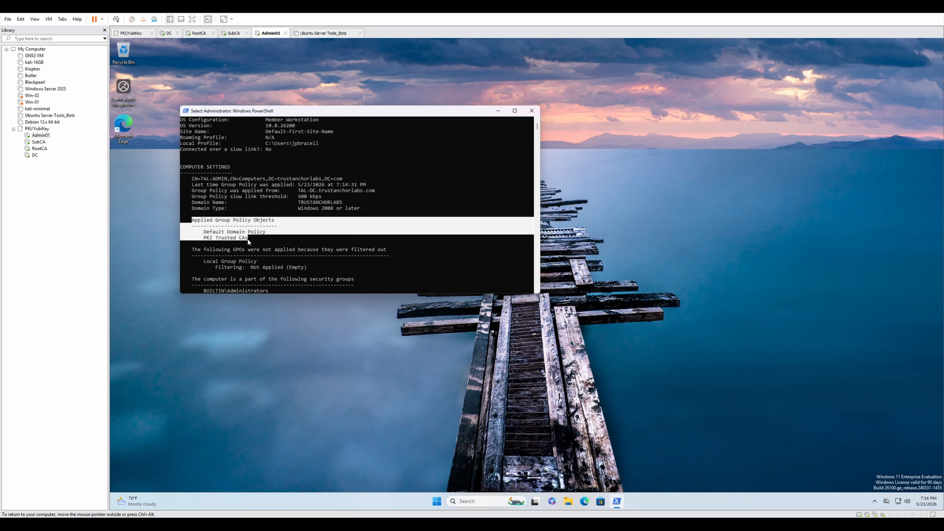
left_click(235, 238)
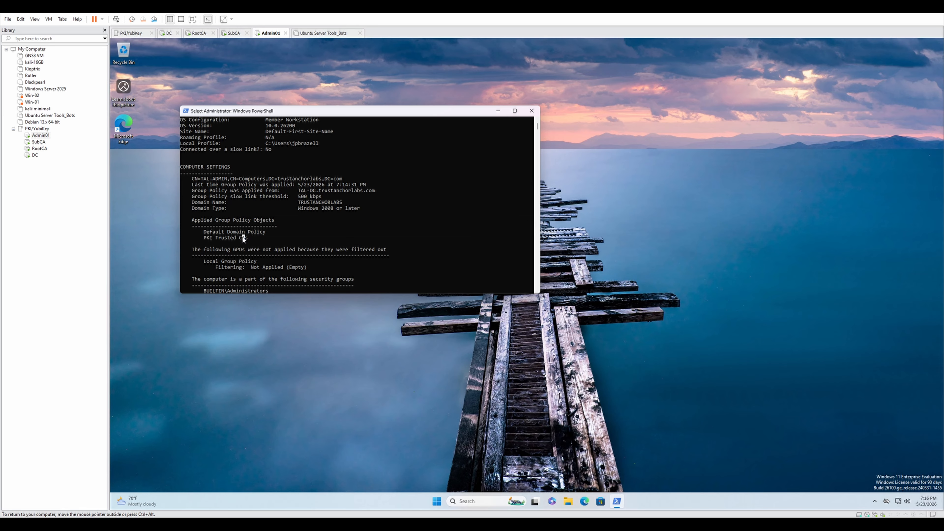
double_click(242, 238)
- Search for certmgr, open Manage computer certificates and allow Microsoft Management Console to make changes
left_click(491, 500)
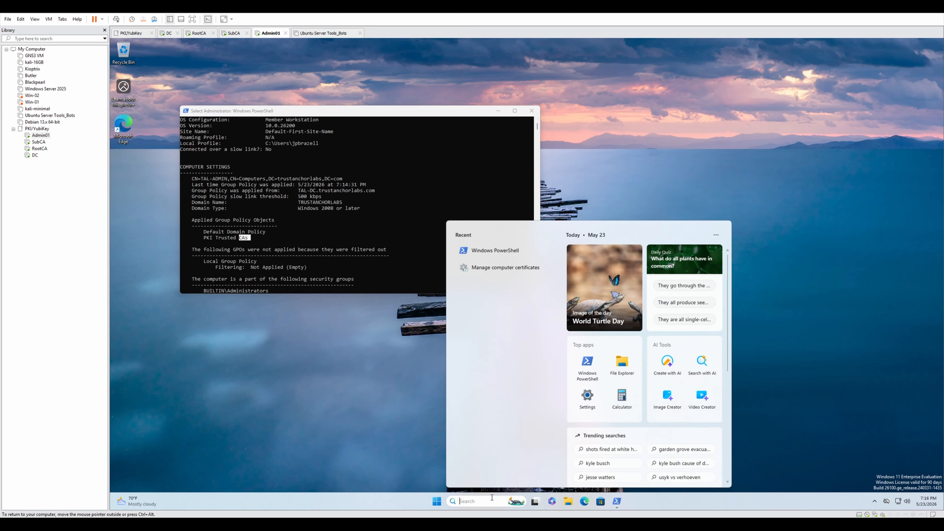
type("certmg")
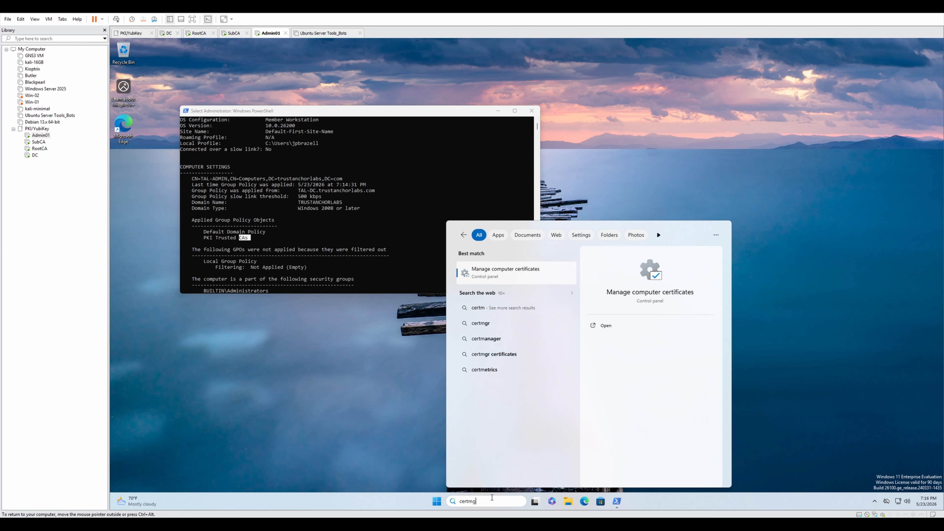
type("r")
key("Return")
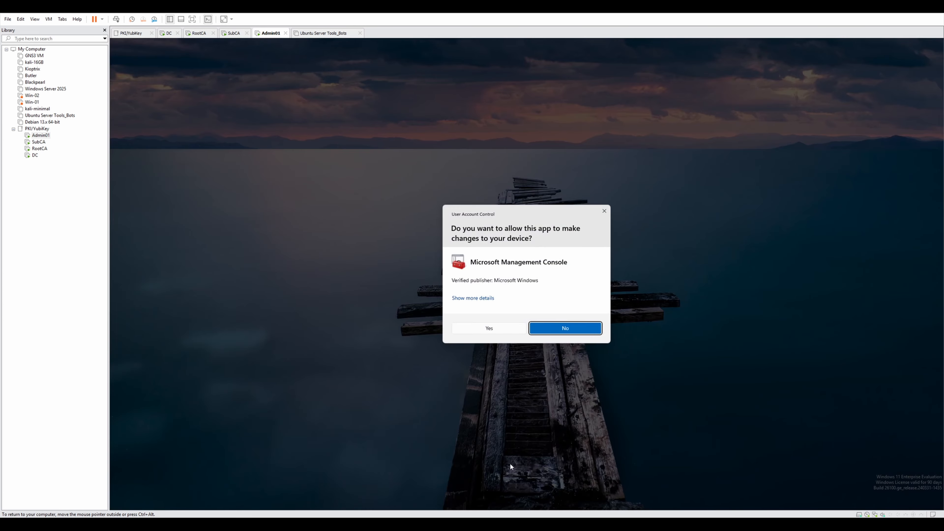
left_click(505, 328)
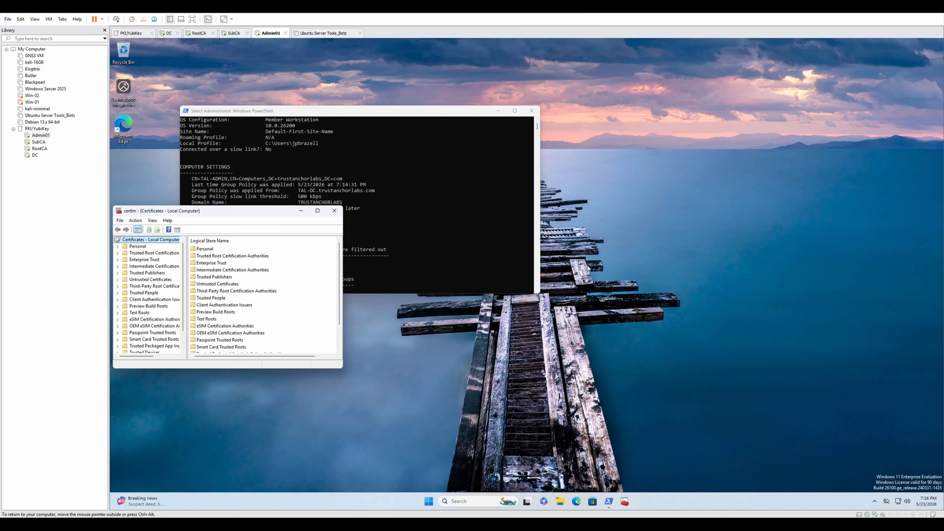
- Open the certificates in the computer's Trusted Root Certification Authorities store and locate the TAL-ROOTCA-CA-1 certificate
left_click_drag(234, 212, 424, 195)
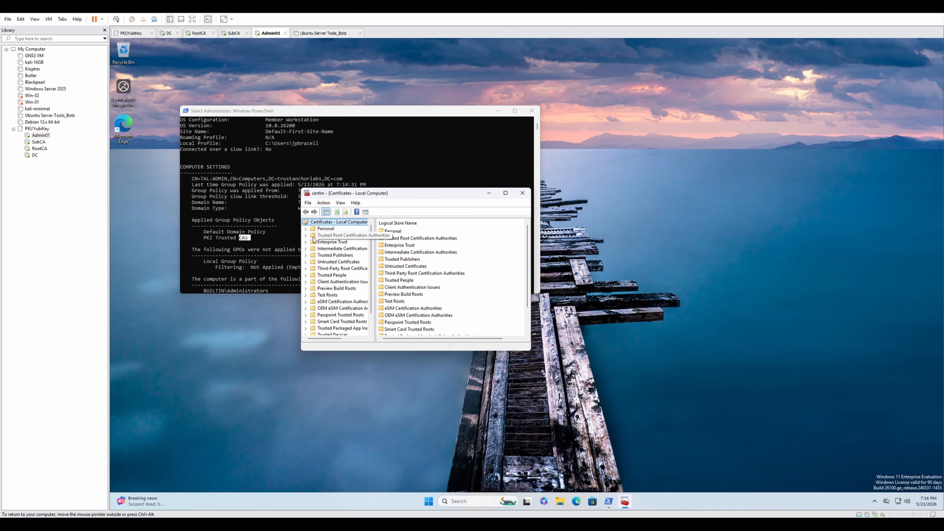
left_click(305, 235)
left_click(334, 242)
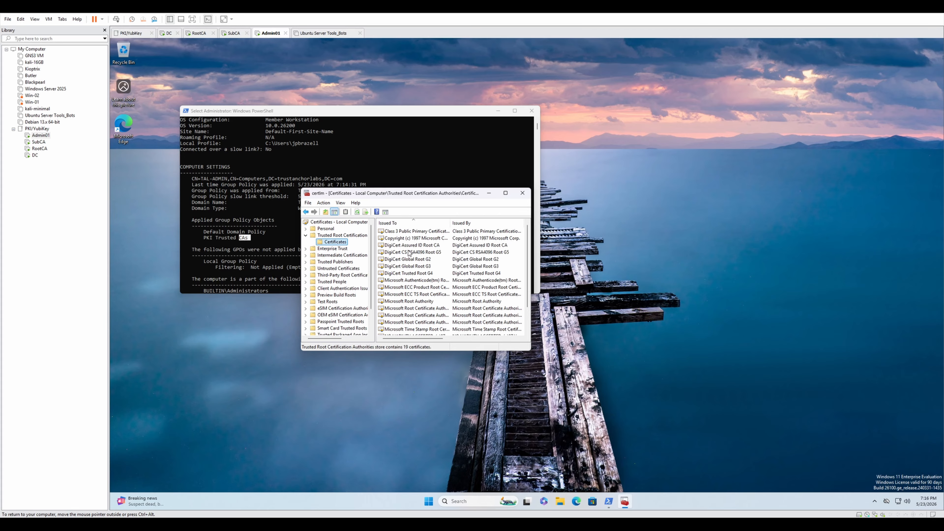
left_click(395, 323)
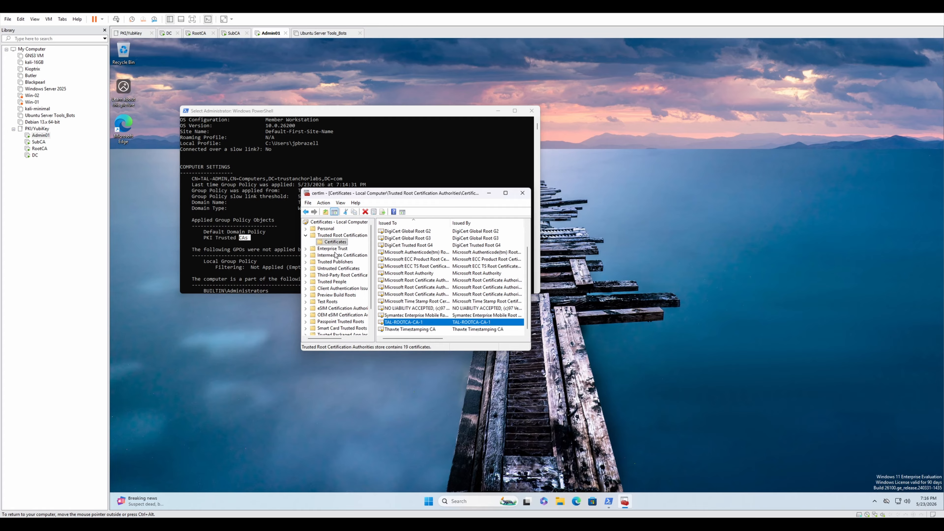
- Open the certificates in the Intermediate Certification Authorities store and check the TAL-SUBCA-CA-1 certificate issued by TAL-ROOTCA-CA-1
left_click(341, 255)
double_click(395, 238)
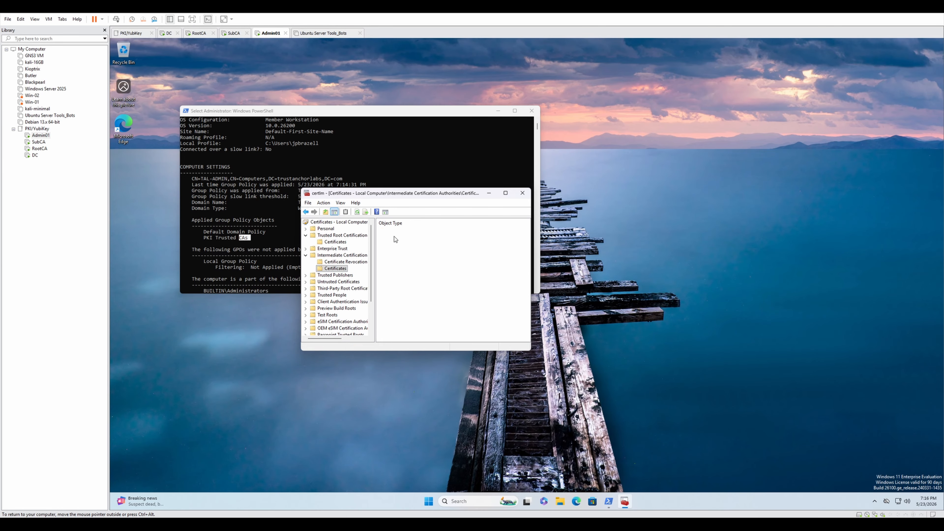
left_click(405, 245)
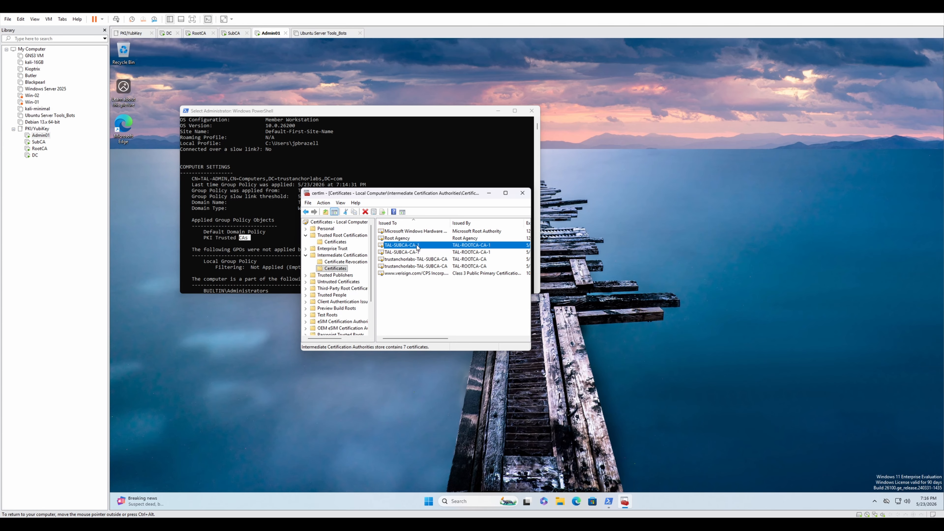
left_click_drag(434, 338, 468, 332)
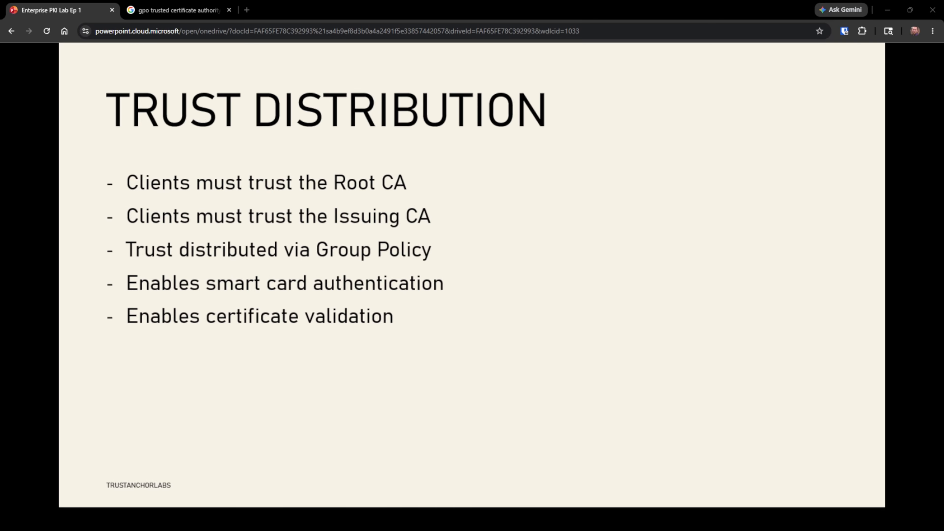
key("Right")
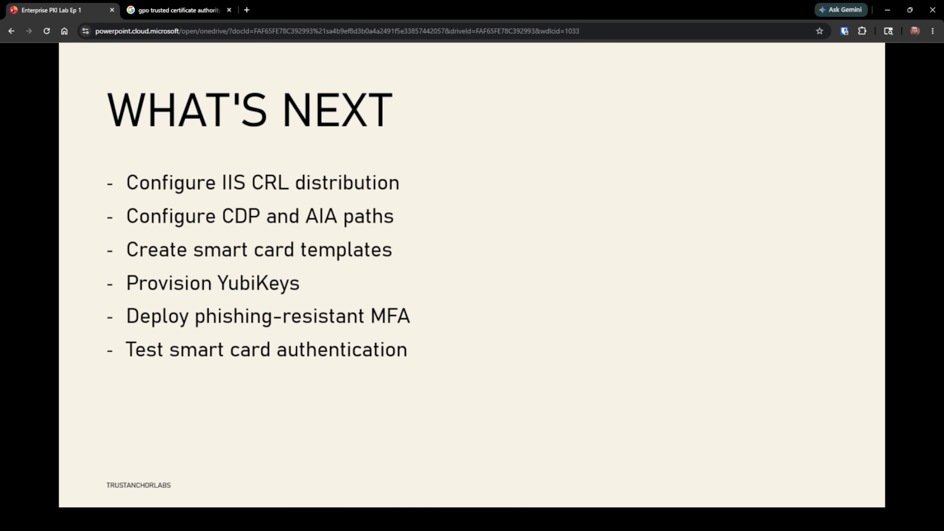